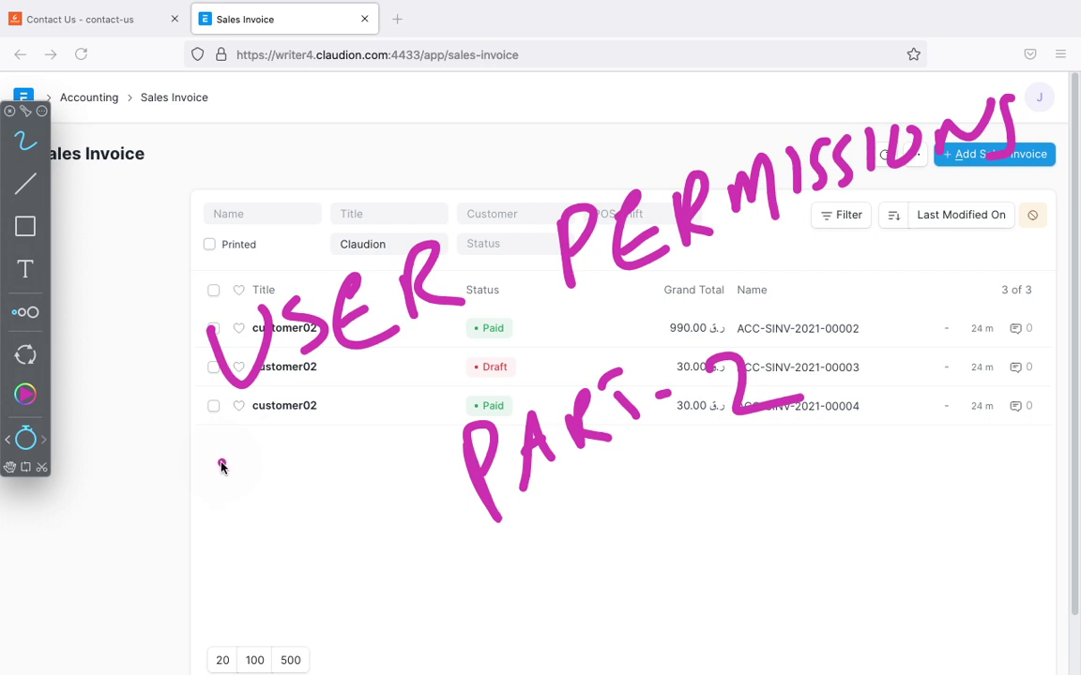
Step: Clear the title annotation and switch to the Chrome window with the Sales Invoice list
{"action": "left_click", "coordinate": [26, 441]}
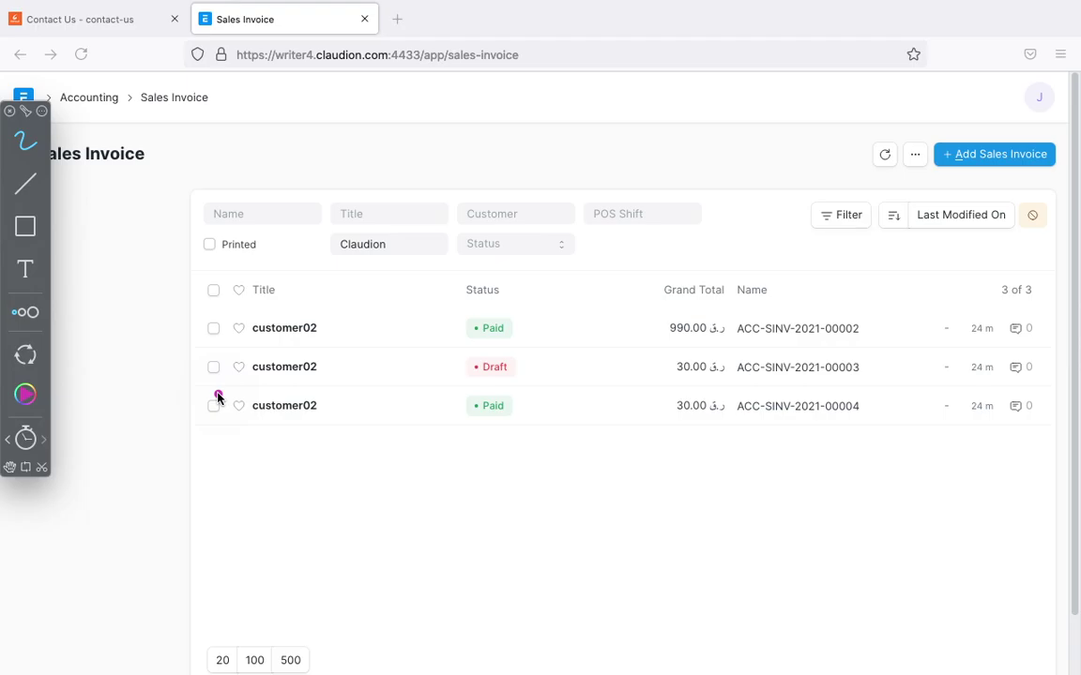
{"action": "key", "text": "ctrl+Right"}
{"action": "key", "text": "ctrl+Left"}
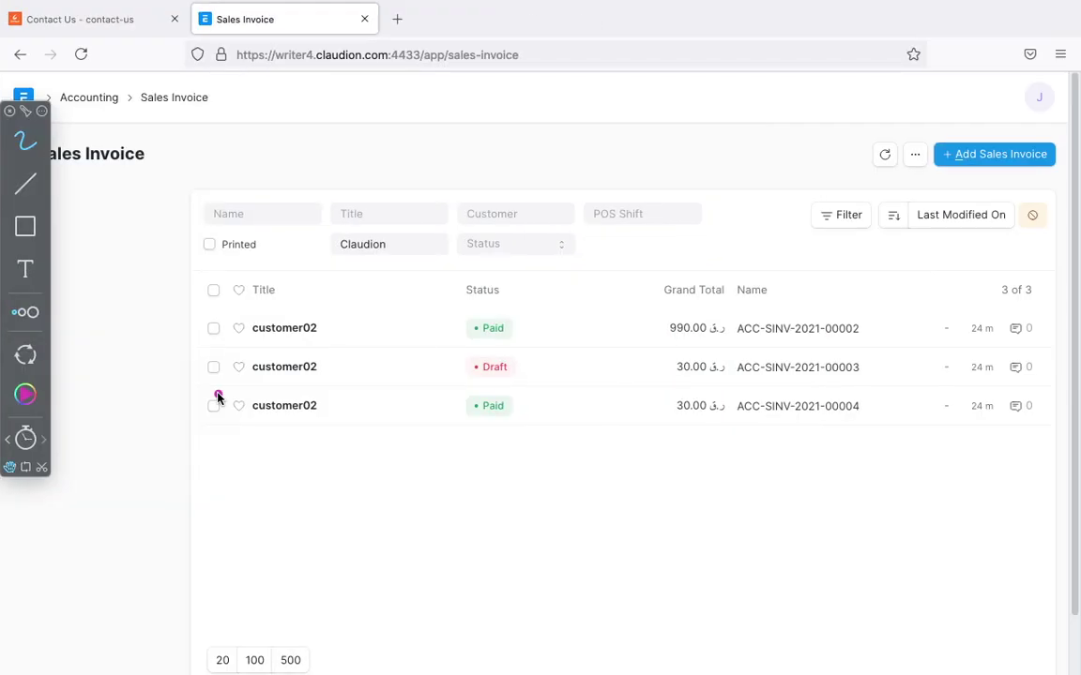
{"action": "key", "text": "super+Tab"}
{"action": "key", "text": "super+Tab"}
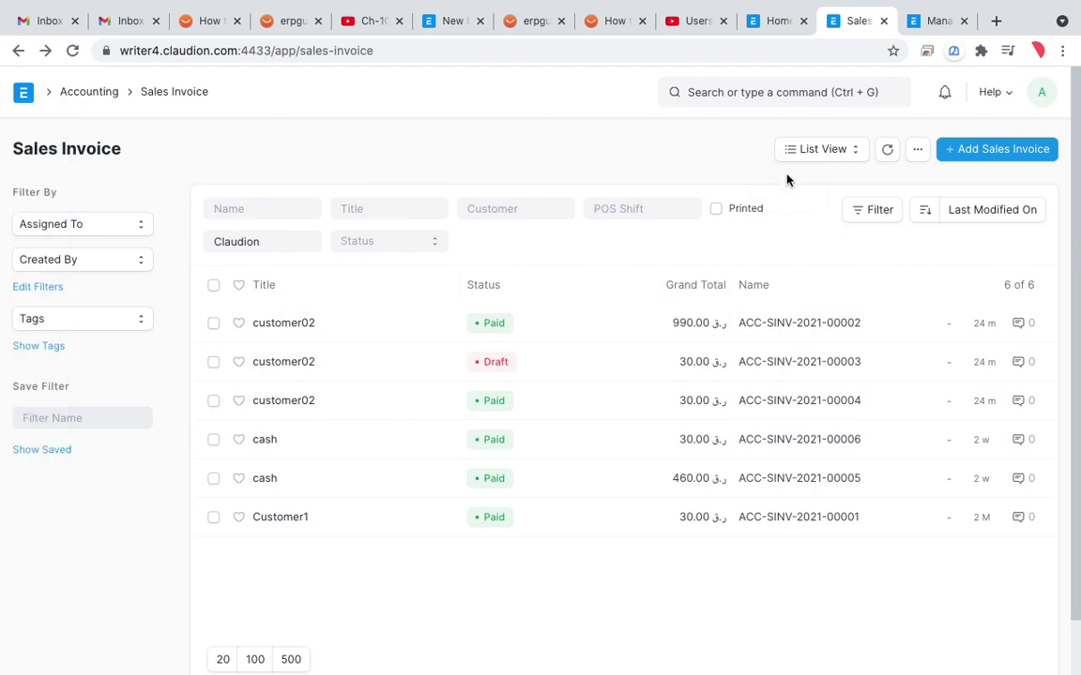
Step: Go to the Home workspace and handwrite two user names, with an arrow linking one to Dubai
{"action": "left_click", "coordinate": [775, 26]}
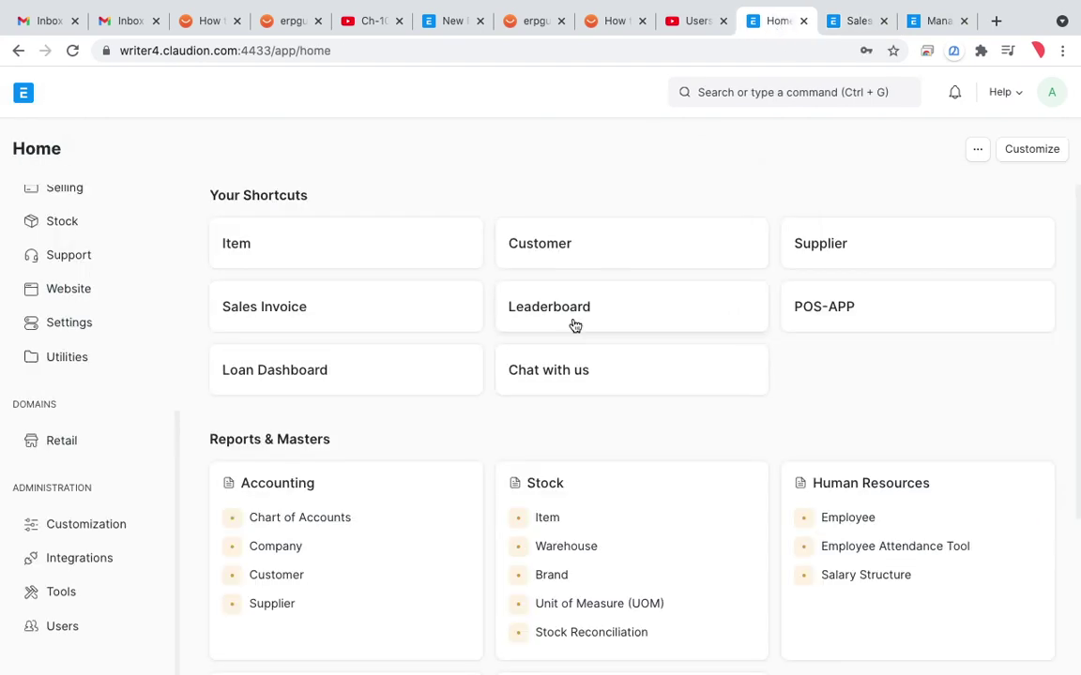
{"action": "key", "text": "ctrl+shift+a"}
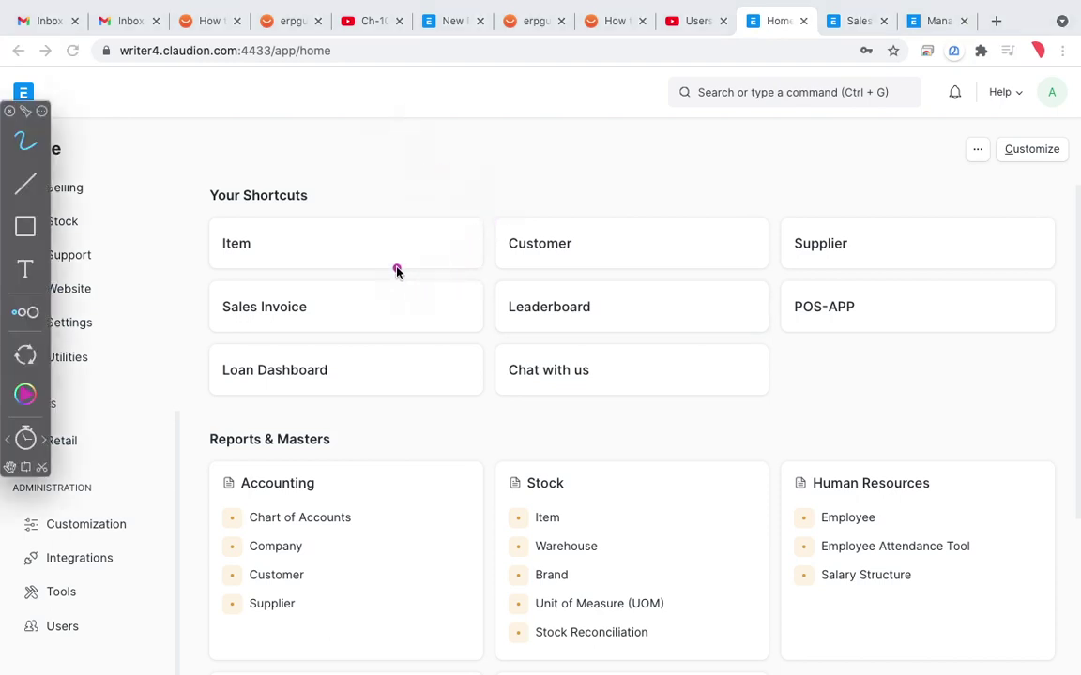
{"action": "mouse_move", "coordinate": [394, 250]}
{"action": "left_mouse_down"}
{"action": "mouse_move", "coordinate": [394, 375]}
{"action": "mouse_move", "coordinate": [465, 309]}
{"action": "mouse_move", "coordinate": [543, 319]}
{"action": "left_mouse_up"}
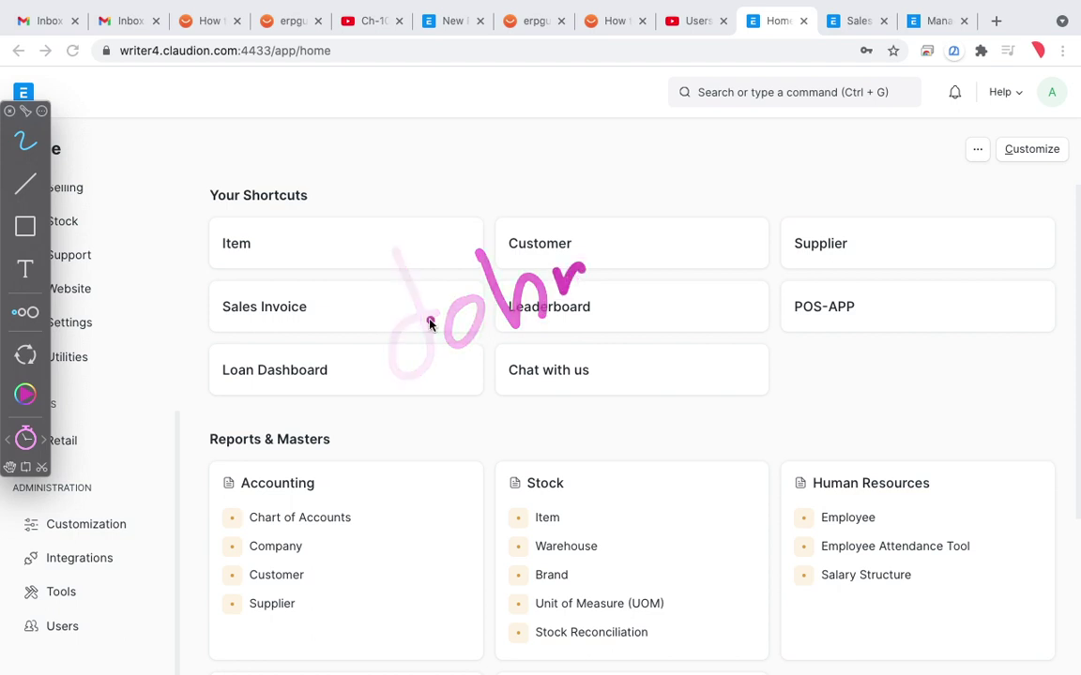
{"action": "mouse_move", "coordinate": [355, 259]}
{"action": "left_mouse_down"}
{"action": "mouse_move", "coordinate": [429, 301]}
{"action": "mouse_move", "coordinate": [477, 285]}
{"action": "mouse_move", "coordinate": [506, 258]}
{"action": "mouse_move", "coordinate": [605, 241]}
{"action": "mouse_move", "coordinate": [682, 419]}
{"action": "left_mouse_up"}
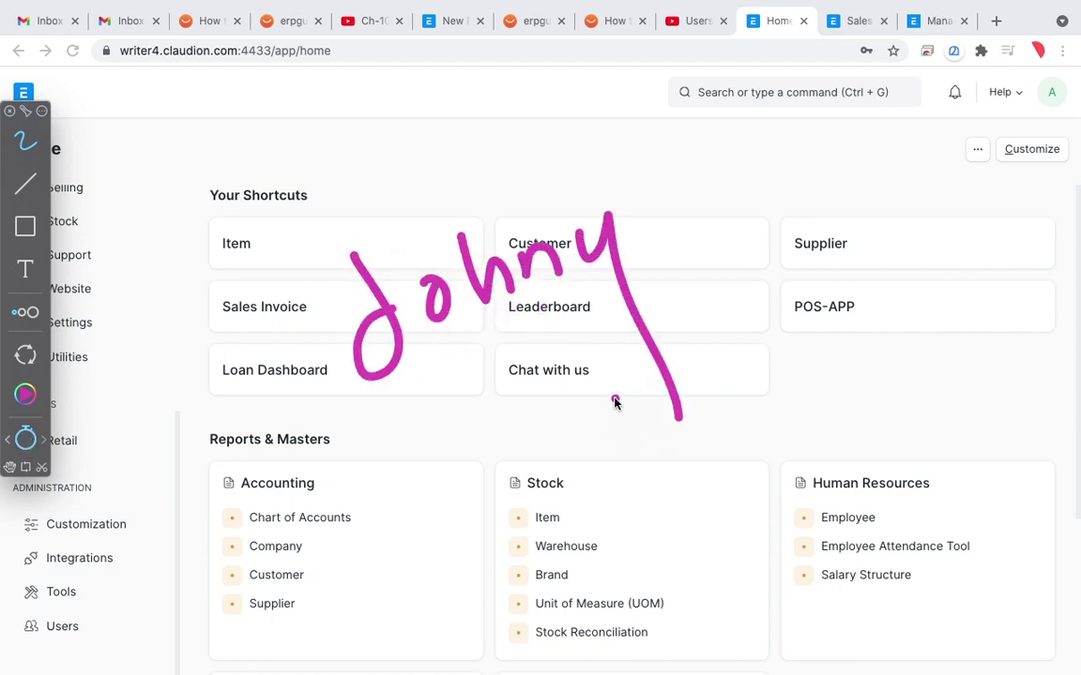
{"action": "mouse_move", "coordinate": [422, 497]}
{"action": "left_mouse_down"}
{"action": "mouse_move", "coordinate": [422, 600]}
{"action": "mouse_move", "coordinate": [467, 489]}
{"action": "mouse_move", "coordinate": [536, 487]}
{"action": "mouse_move", "coordinate": [603, 511]}
{"action": "mouse_move", "coordinate": [678, 472]}
{"action": "left_mouse_up"}
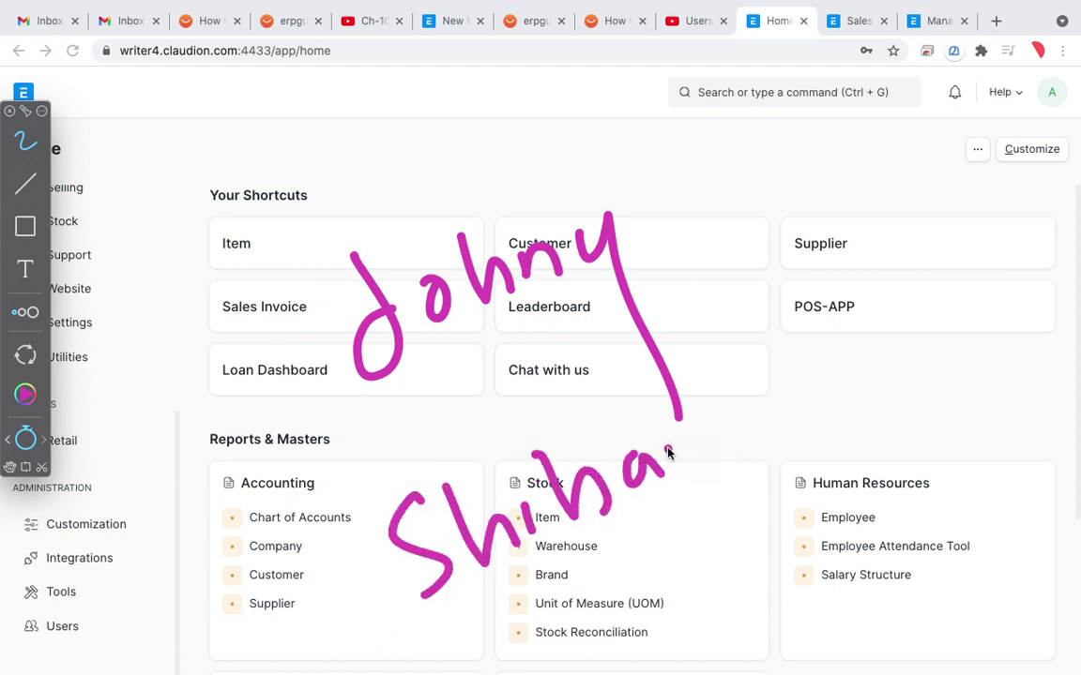
{"action": "mouse_move", "coordinate": [645, 387]}
{"action": "left_mouse_down"}
{"action": "mouse_move", "coordinate": [693, 465]}
{"action": "mouse_move", "coordinate": [722, 455]}
{"action": "left_mouse_up"}
{"action": "left_click", "coordinate": [753, 437]}
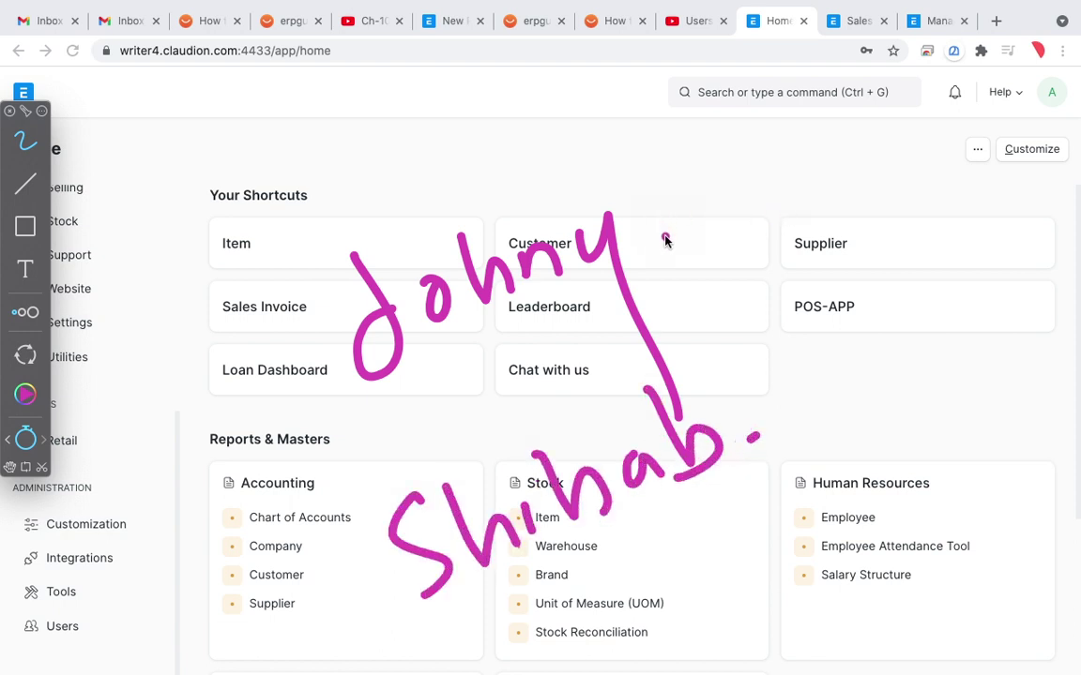
{"action": "mouse_move", "coordinate": [663, 245]}
{"action": "left_mouse_down"}
{"action": "mouse_move", "coordinate": [717, 219]}
{"action": "mouse_move", "coordinate": [718, 195]}
{"action": "mouse_move", "coordinate": [927, 156]}
{"action": "mouse_move", "coordinate": [949, 131]}
{"action": "left_mouse_up"}
{"action": "left_click", "coordinate": [944, 117]}
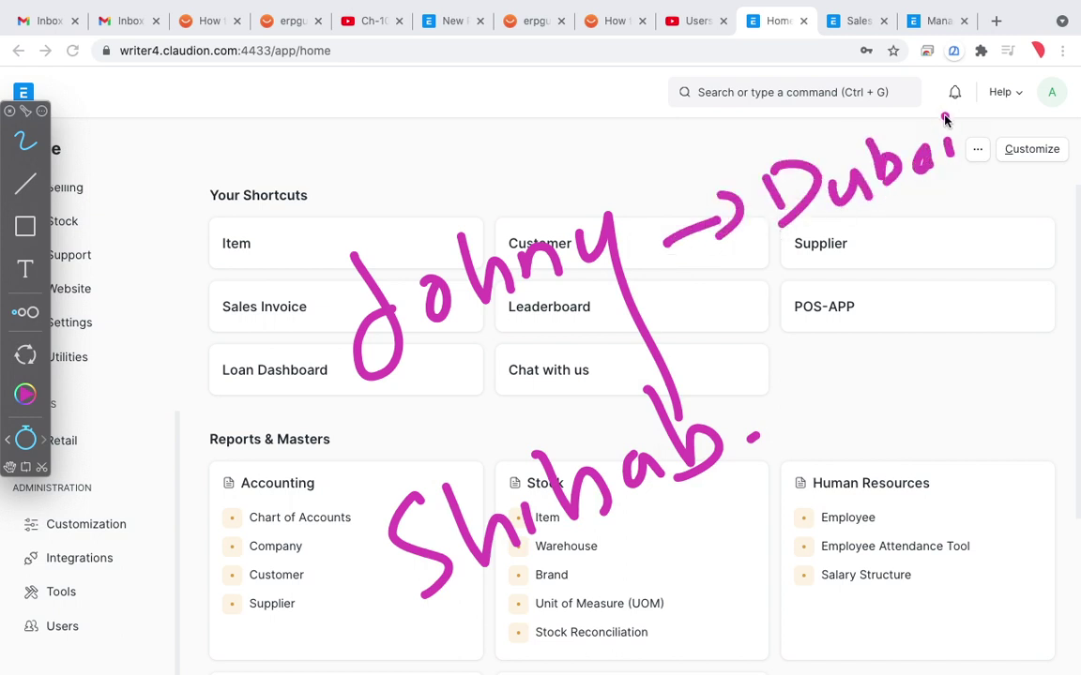
{"action": "left_click", "coordinate": [755, 437]}
{"action": "mouse_move", "coordinate": [799, 331]}
{"action": "left_mouse_down"}
{"action": "mouse_move", "coordinate": [805, 380]}
{"action": "mouse_move", "coordinate": [832, 381]}
{"action": "mouse_move", "coordinate": [873, 343]}
{"action": "mouse_move", "coordinate": [955, 340]}
{"action": "mouse_move", "coordinate": [1013, 271]}
{"action": "mouse_move", "coordinate": [1050, 324]}
{"action": "left_mouse_up"}
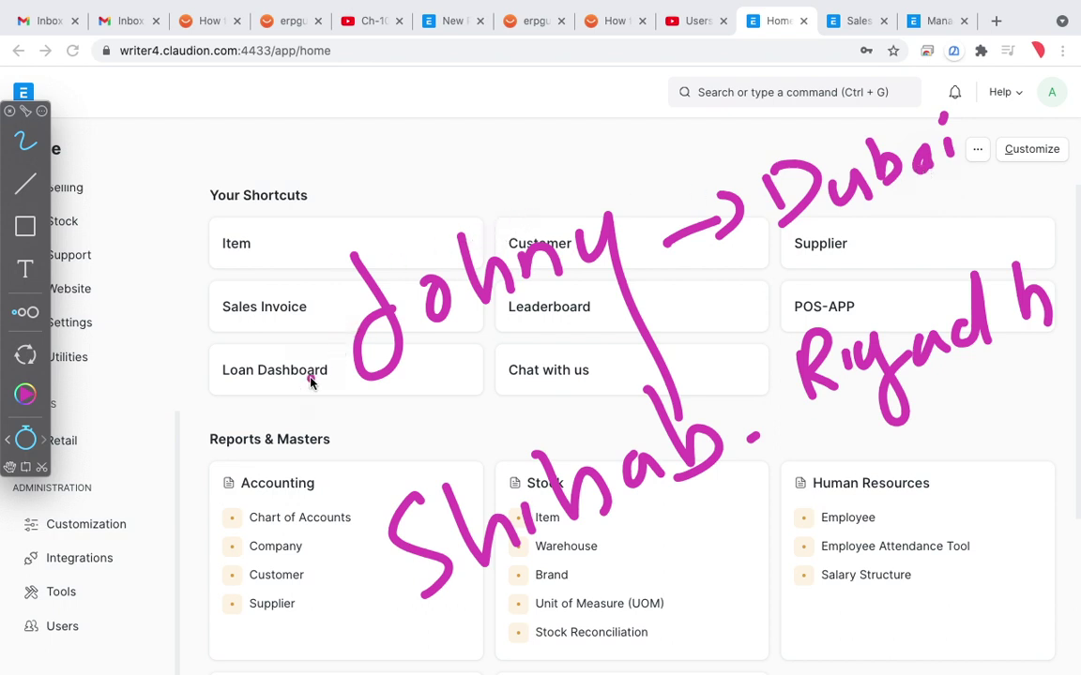
{"action": "mouse_move", "coordinate": [194, 437]}
{"action": "left_mouse_down"}
{"action": "mouse_move", "coordinate": [275, 375]}
{"action": "mouse_move", "coordinate": [284, 413]}
{"action": "left_mouse_up"}
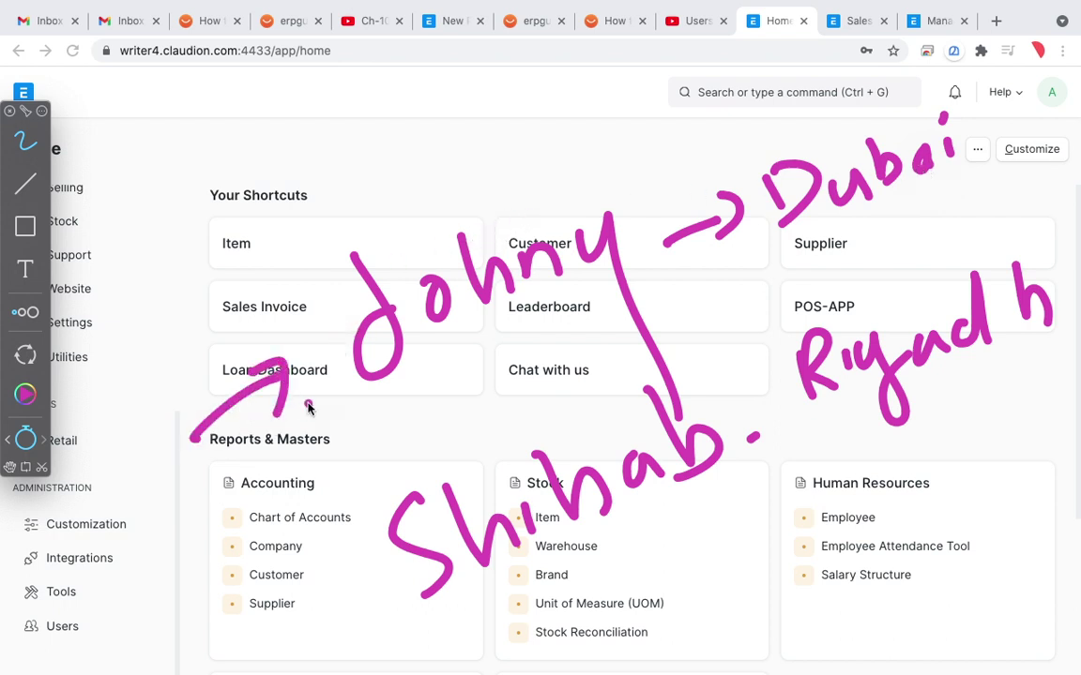
{"action": "left_click_drag", "start_coordinate": [262, 608], "coordinate": [343, 542]}
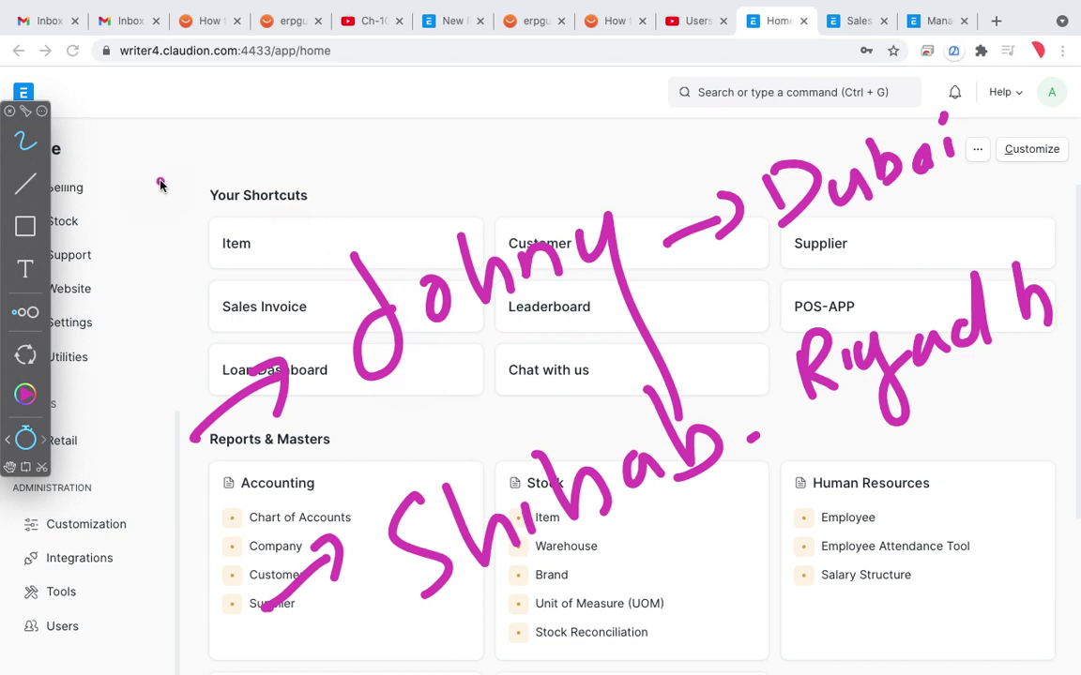
{"action": "mouse_move", "coordinate": [148, 187]}
{"action": "left_mouse_down"}
{"action": "mouse_move", "coordinate": [208, 167]}
{"action": "mouse_move", "coordinate": [204, 186]}
{"action": "left_mouse_up"}
{"action": "left_click_drag", "start_coordinate": [155, 227], "coordinate": [208, 214]}
{"action": "left_click_drag", "start_coordinate": [159, 253], "coordinate": [212, 240]}
{"action": "left_click_drag", "start_coordinate": [154, 287], "coordinate": [216, 270]}
{"action": "left_click_drag", "start_coordinate": [159, 311], "coordinate": [218, 297]}
{"action": "mouse_move", "coordinate": [169, 332]}
{"action": "left_mouse_down"}
{"action": "mouse_move", "coordinate": [221, 319]}
{"action": "mouse_move", "coordinate": [225, 330]}
{"action": "left_mouse_up"}
{"action": "left_click_drag", "start_coordinate": [174, 356], "coordinate": [228, 343]}
{"action": "left_click_drag", "start_coordinate": [214, 157], "coordinate": [282, 335]}
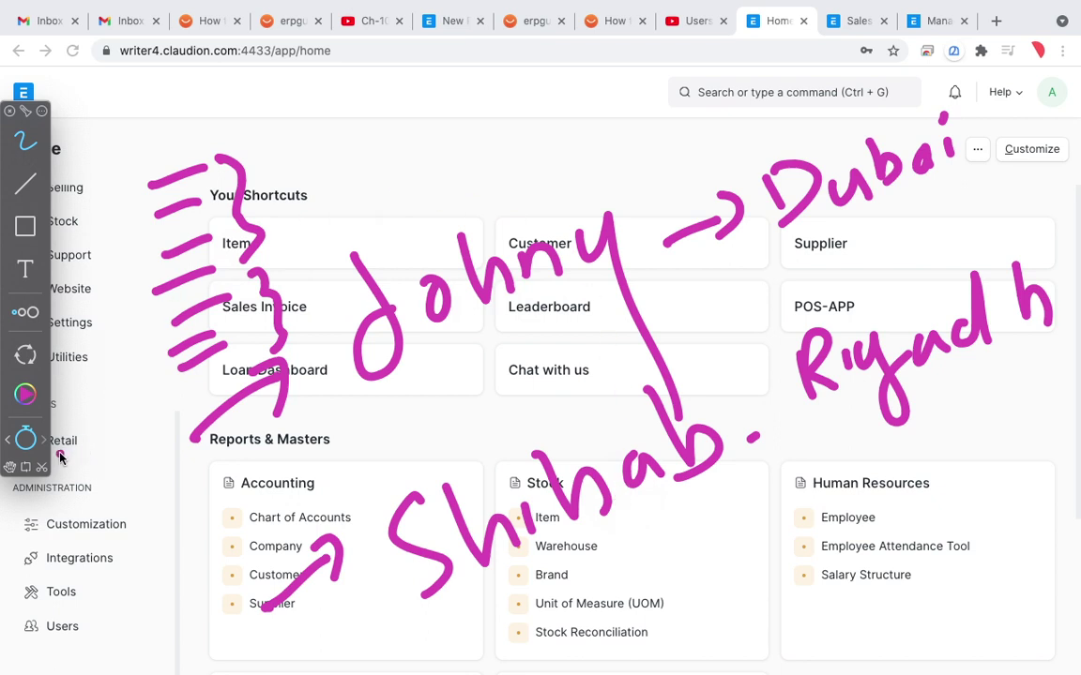
{"action": "left_click", "coordinate": [27, 441]}
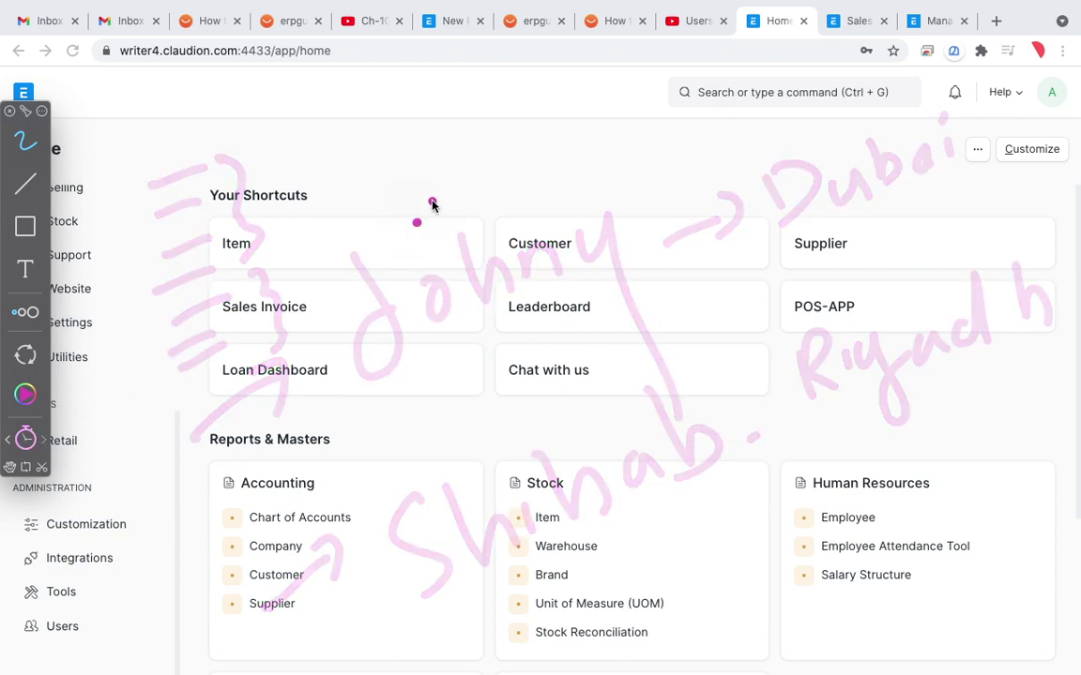
Step: Search 'user per' to reach the User Permission list and view the user's existing record
{"action": "key", "text": "Escape"}
{"action": "left_click", "coordinate": [699, 98]}
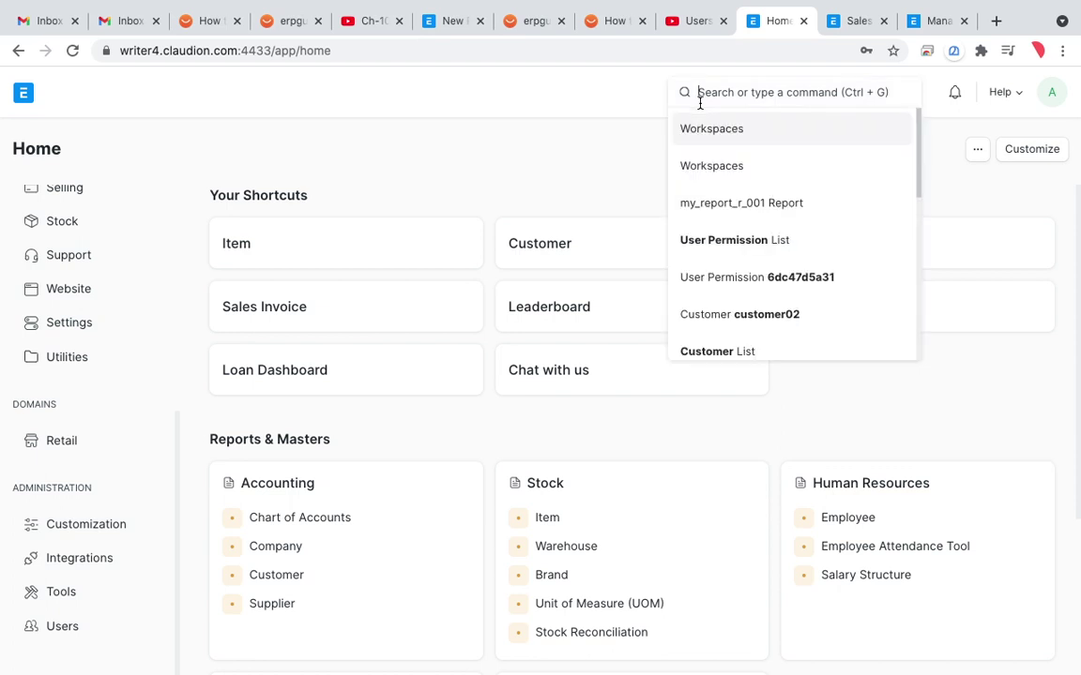
{"action": "type", "text": "user"}
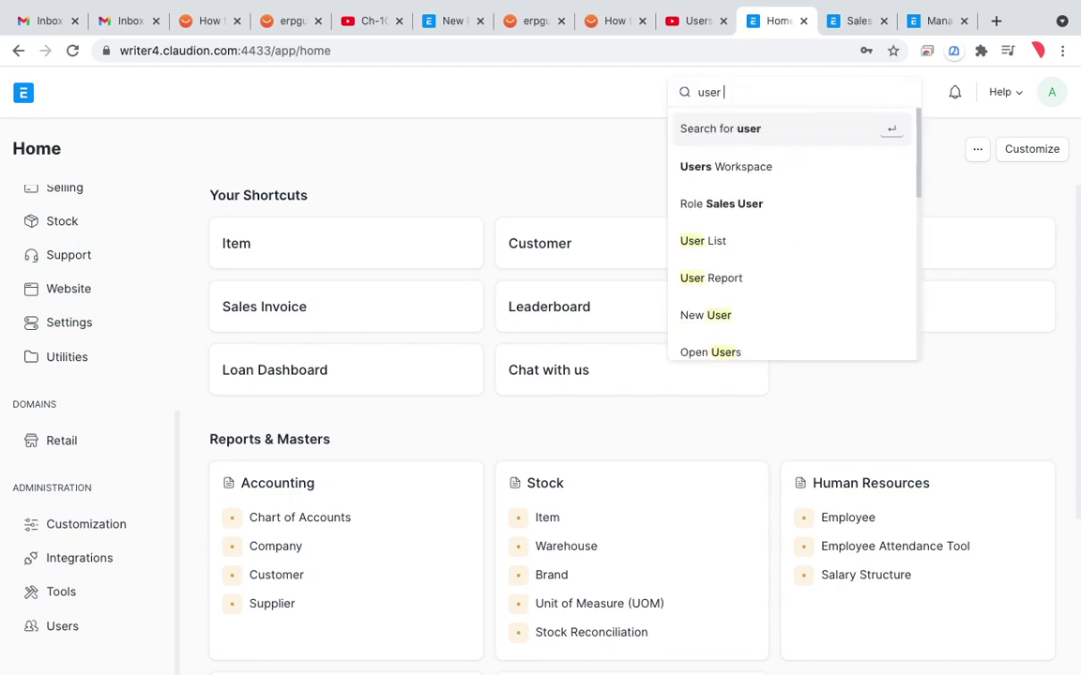
{"action": "type", "text": " per"}
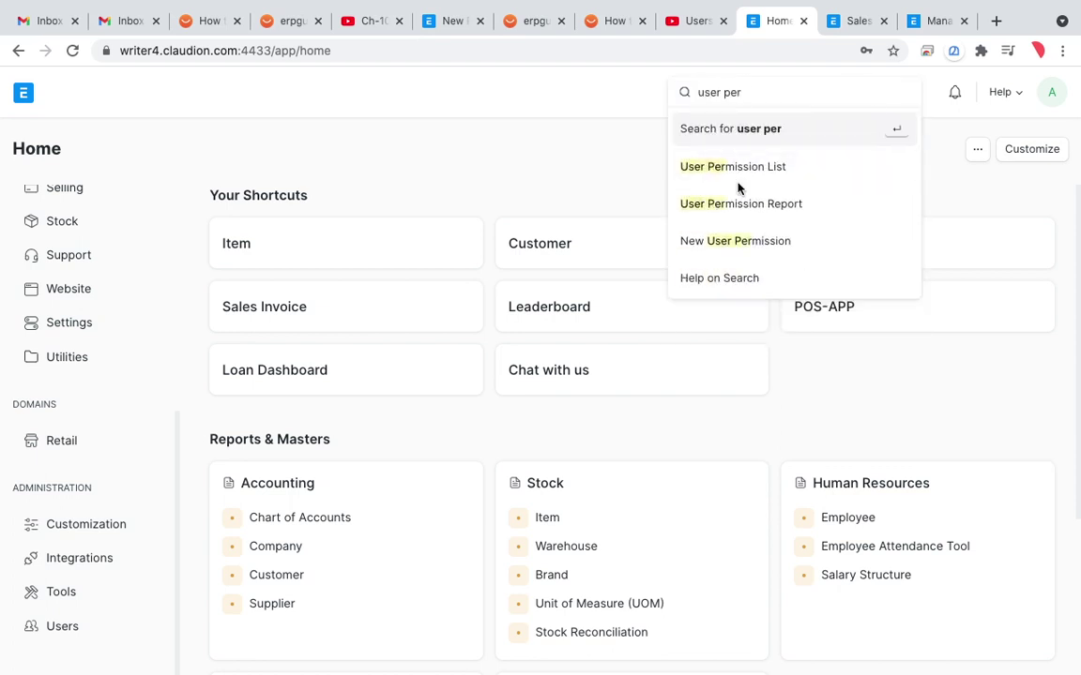
{"action": "left_click", "coordinate": [737, 177]}
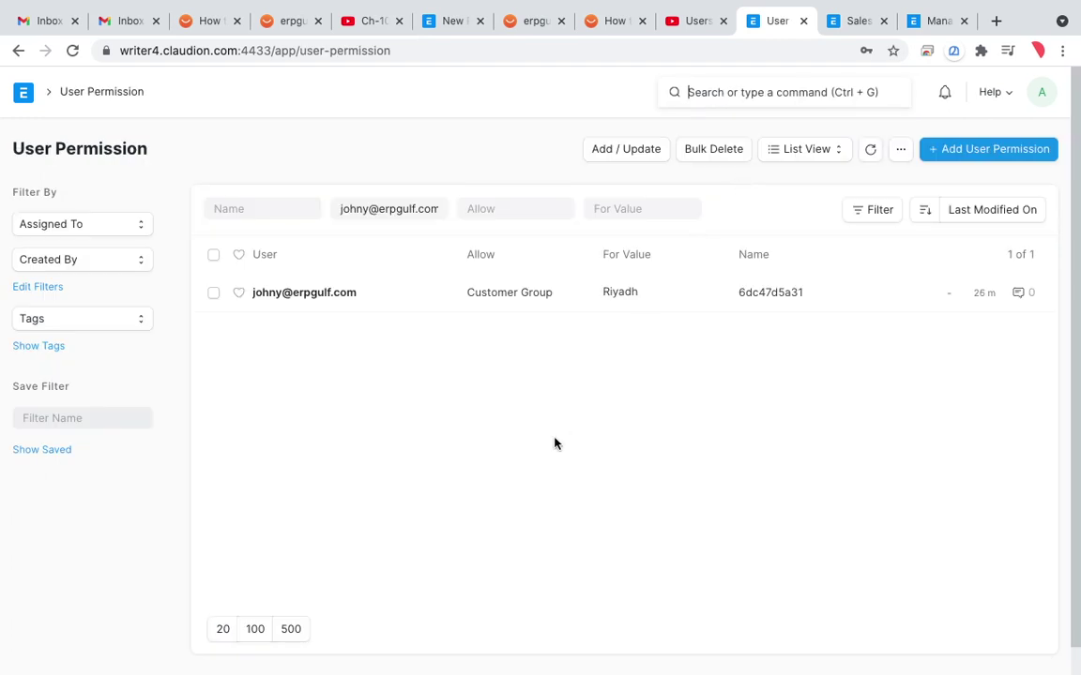
{"action": "left_click", "coordinate": [323, 293]}
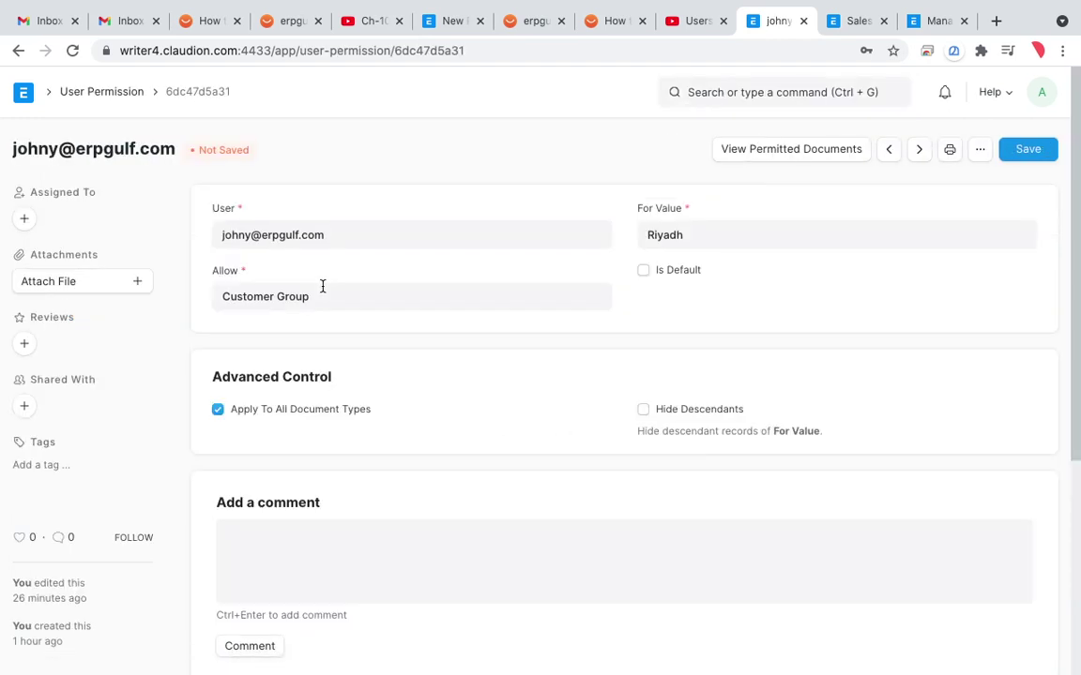
{"action": "left_click", "coordinate": [17, 50]}
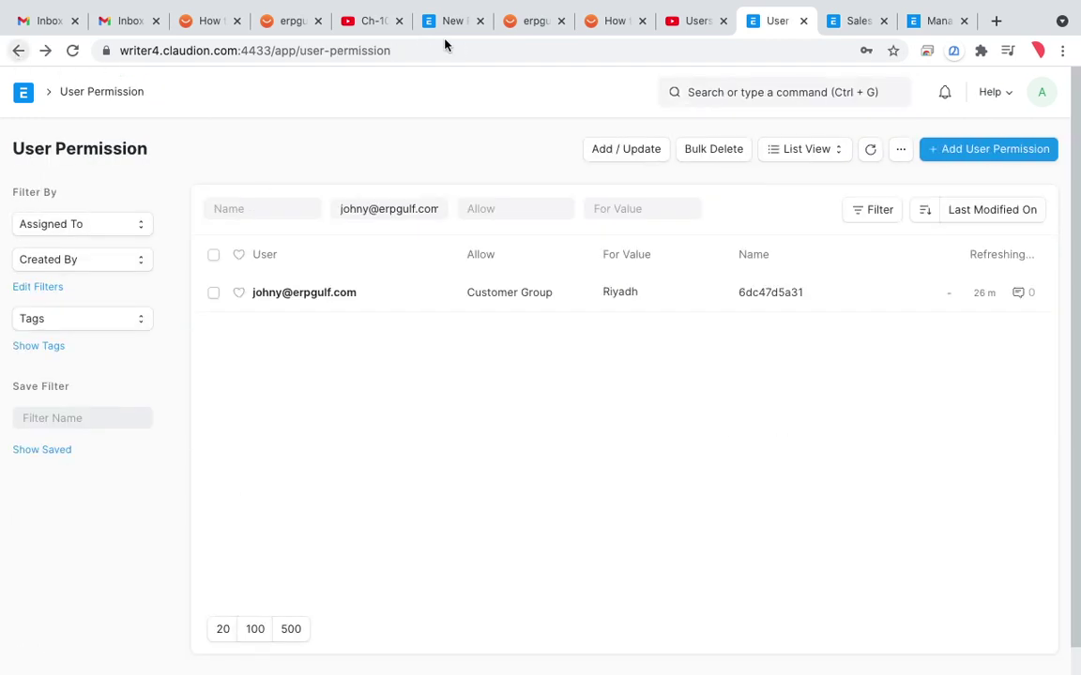
{"action": "left_click", "coordinate": [983, 150]}
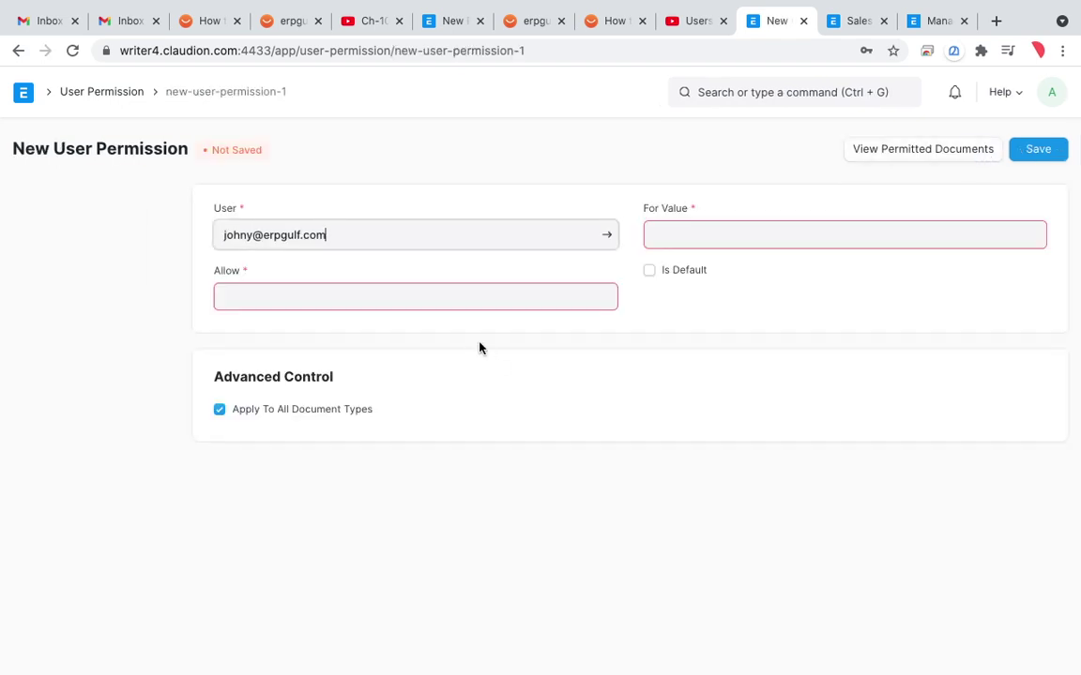
{"action": "left_click", "coordinate": [18, 51]}
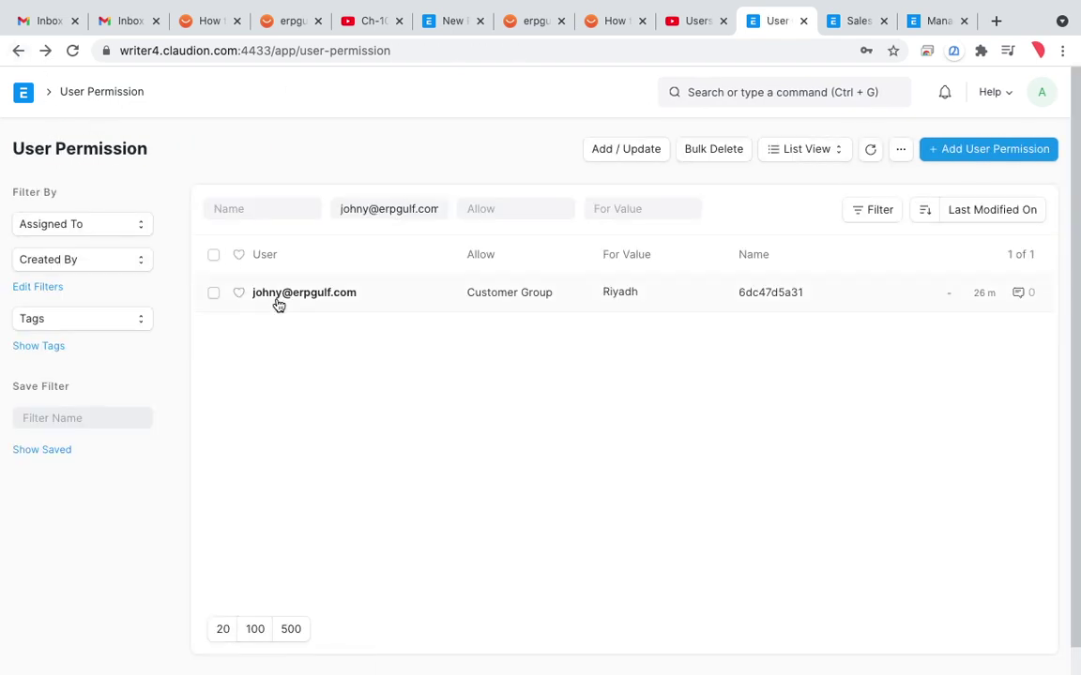
Step: Reopen the Riyadh Customer Group permission, view its permitted documents, and return to the list
{"action": "left_click", "coordinate": [321, 298]}
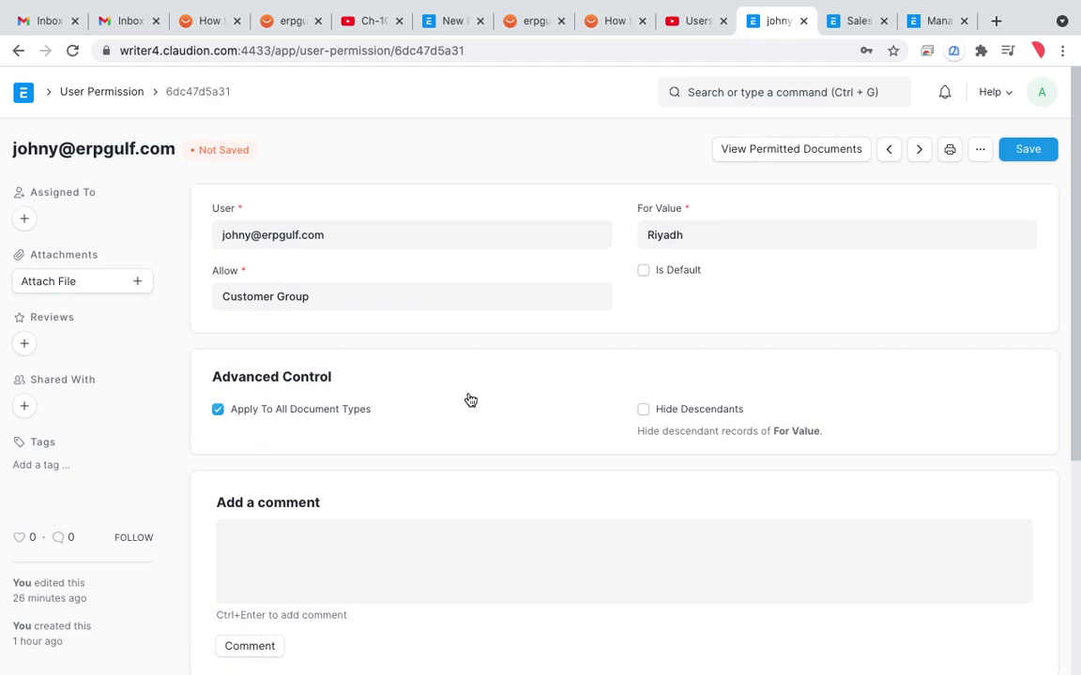
{"action": "scroll", "coordinate": [469, 400], "scroll_direction": "down", "scroll_amount": 2}
{"action": "scroll", "coordinate": [469, 401], "scroll_direction": "up", "scroll_amount": 2}
{"action": "left_click", "coordinate": [816, 156]}
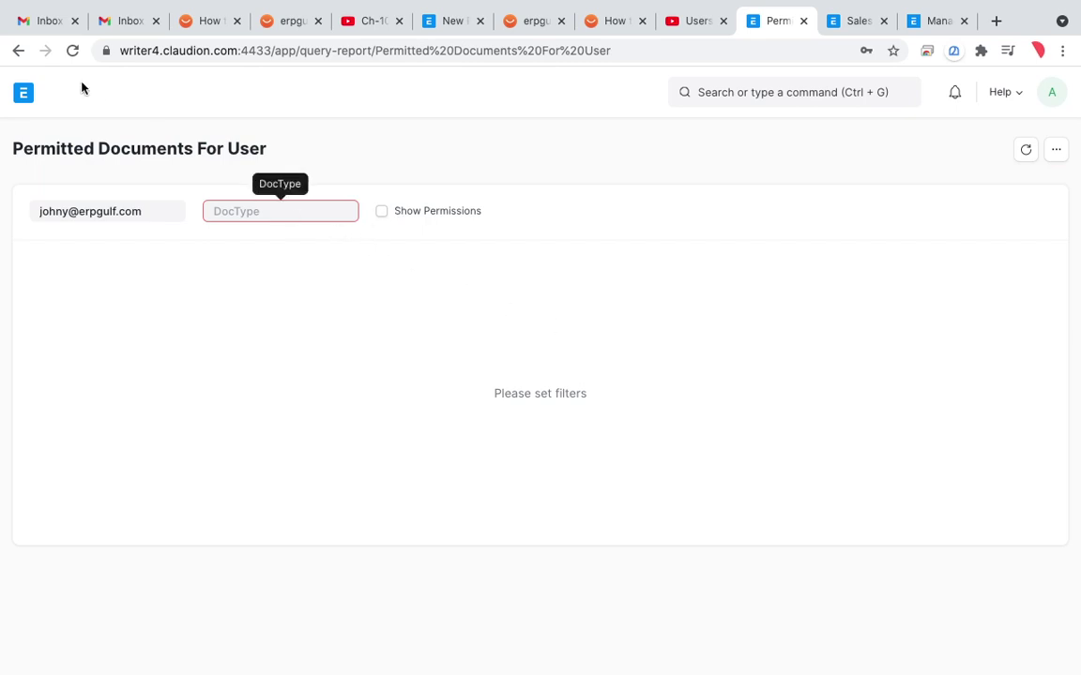
{"action": "left_click", "coordinate": [18, 50]}
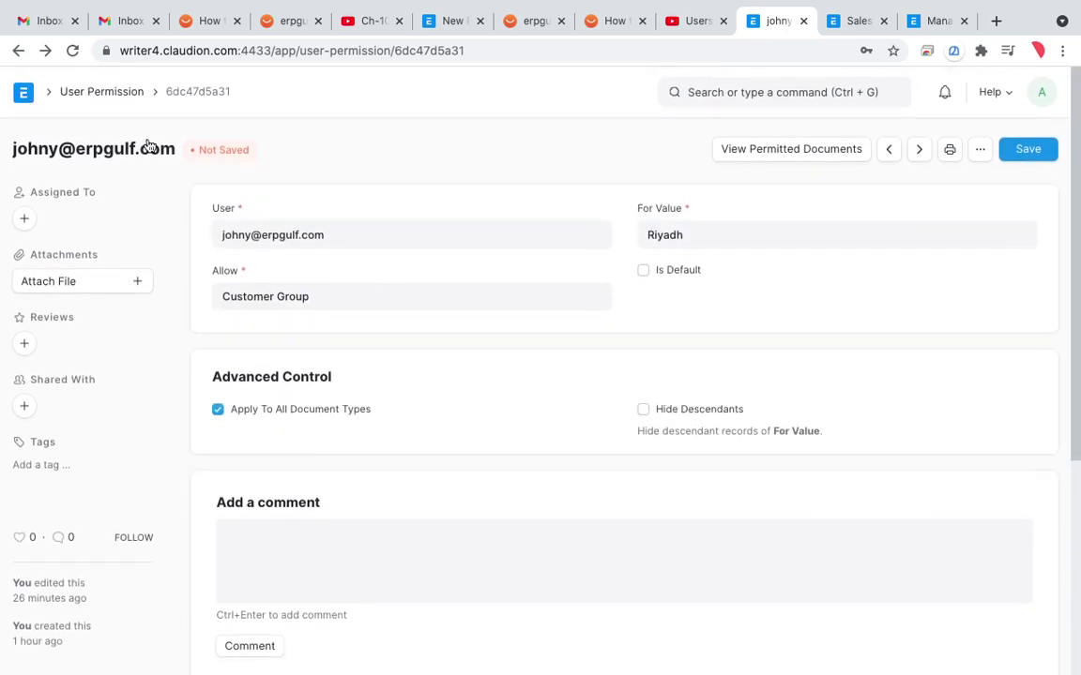
{"action": "left_click", "coordinate": [18, 51]}
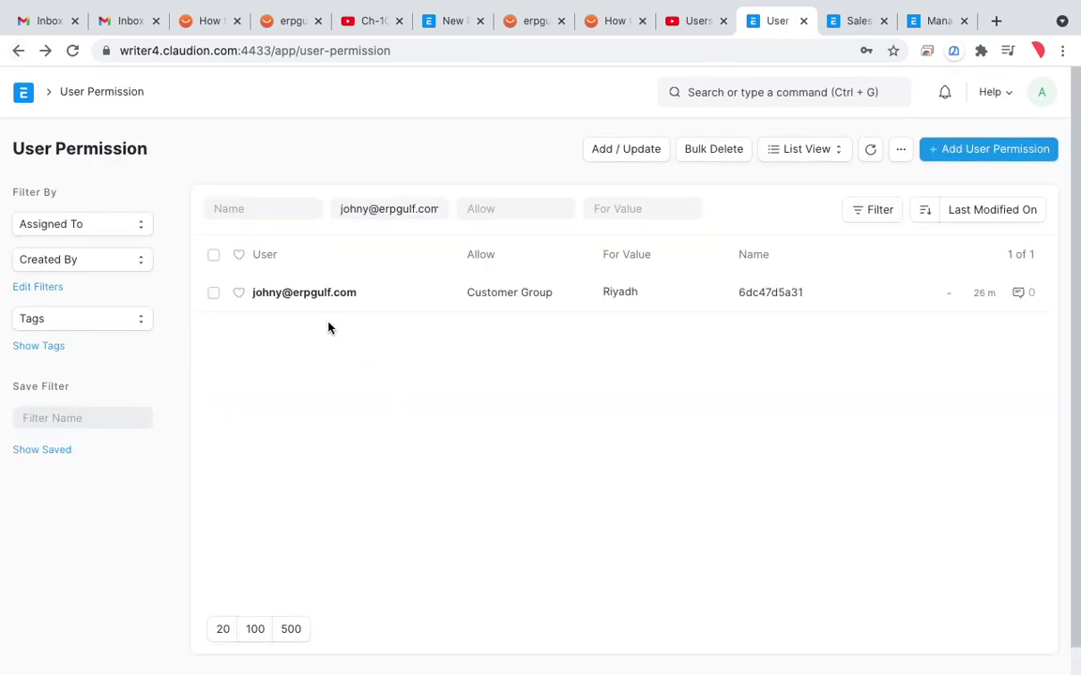
{"action": "left_click", "coordinate": [770, 90]}
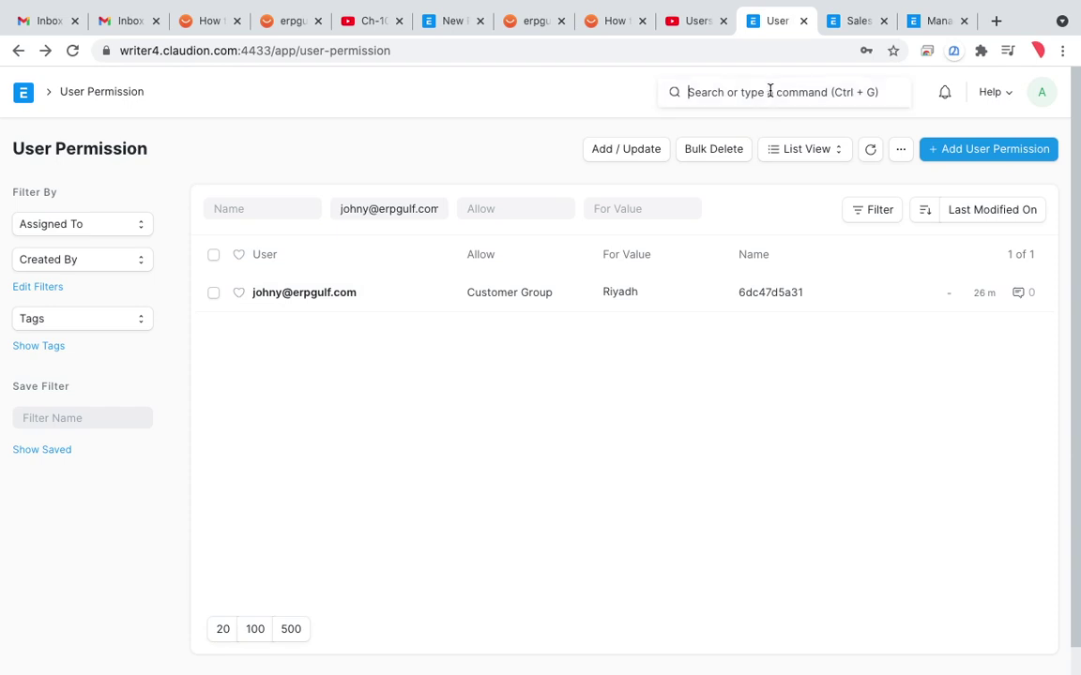
{"action": "type", "text": "user"}
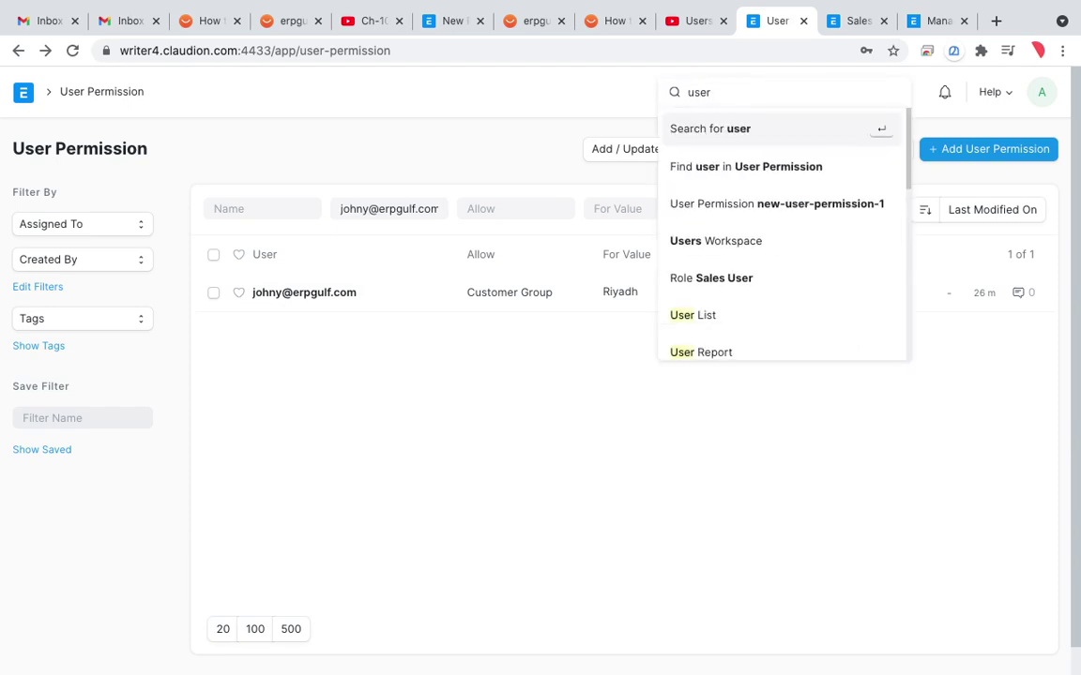
{"action": "key", "text": "BackSpace"}
{"action": "key", "text": "BackSpace"}
{"action": "key", "text": "BackSpace"}
{"action": "key", "text": "BackSpace"}
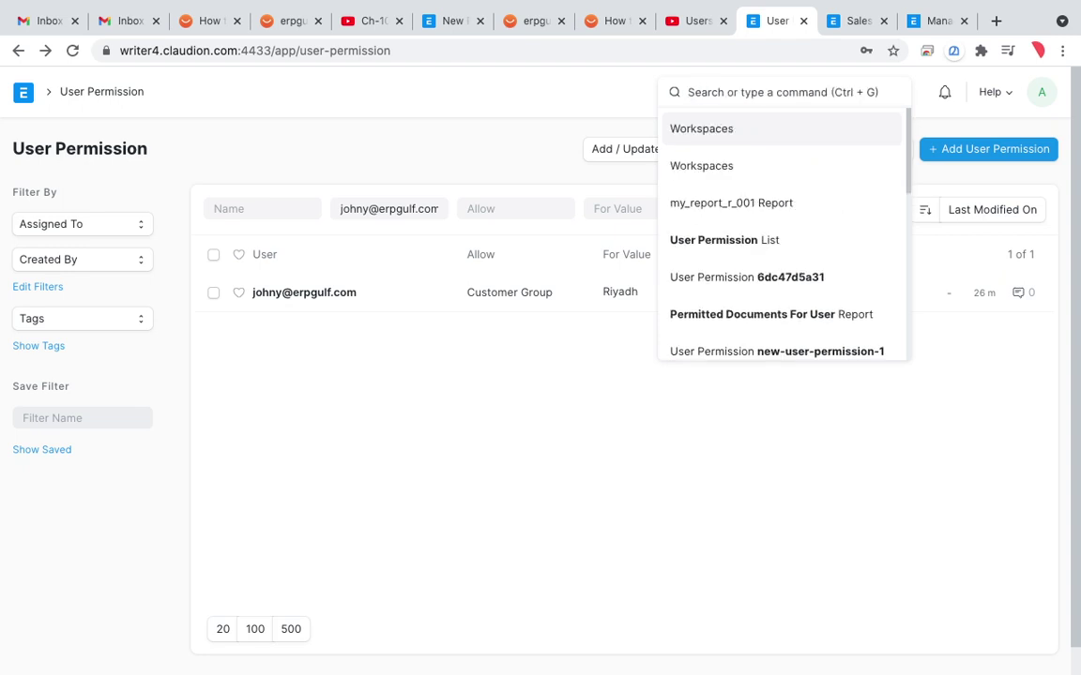
{"action": "type", "text": "per"}
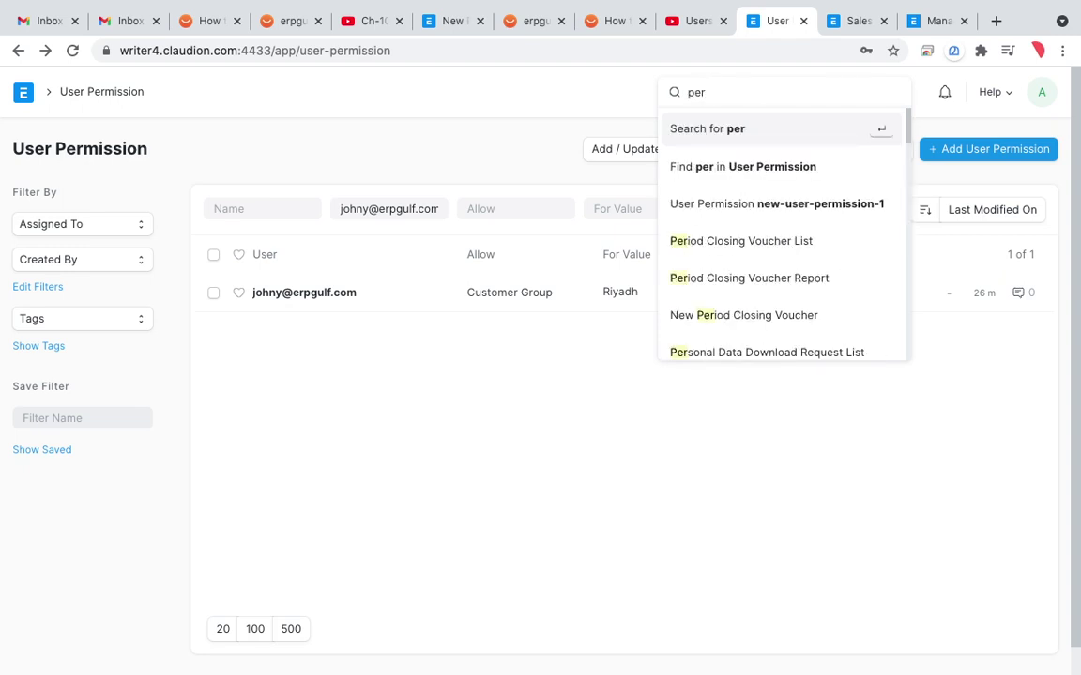
{"action": "type", "text": "mi"}
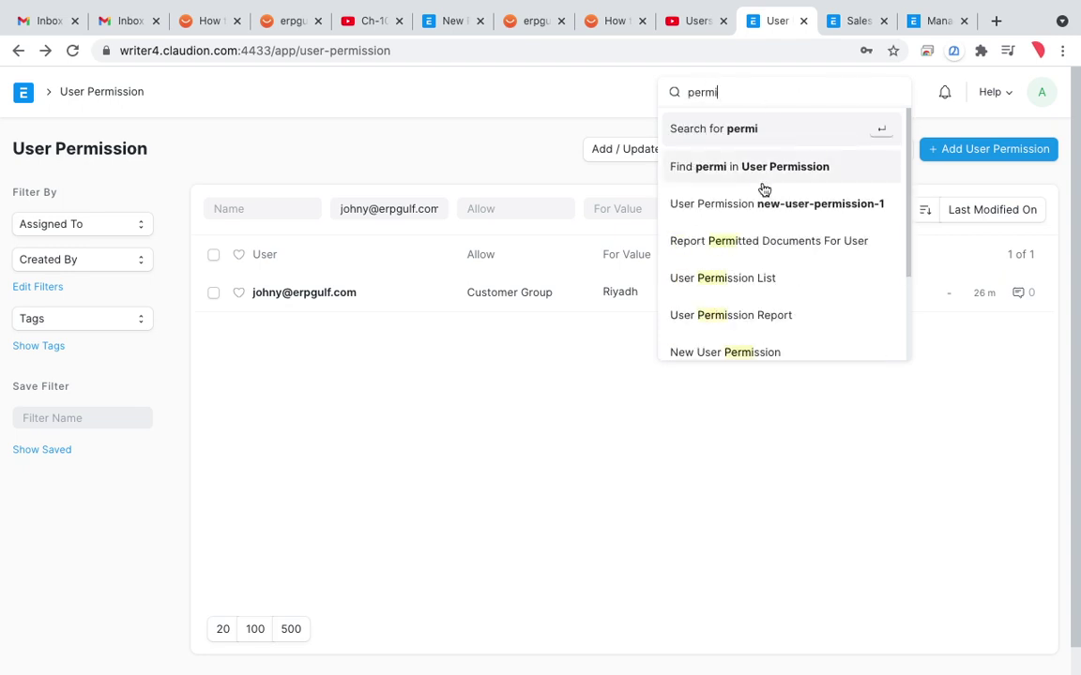
{"action": "scroll", "coordinate": [748, 289], "scroll_direction": "down", "scroll_amount": 3}
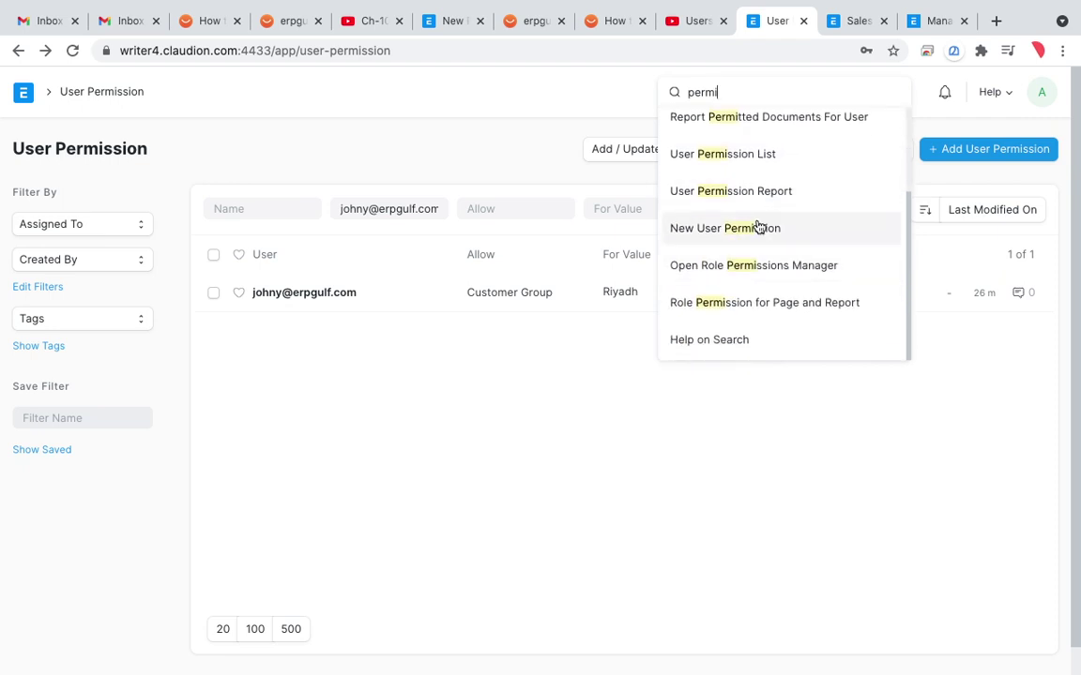
{"action": "scroll", "coordinate": [756, 244], "scroll_direction": "up", "scroll_amount": 1}
{"action": "scroll", "coordinate": [756, 244], "scroll_direction": "up", "scroll_amount": 1}
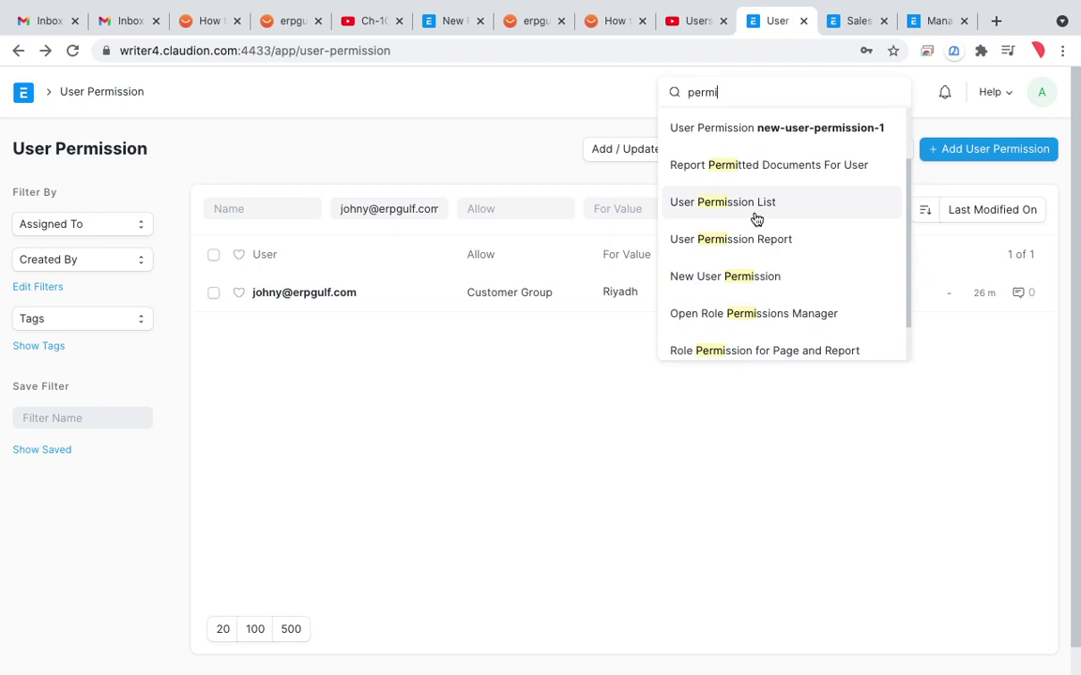
{"action": "left_click", "coordinate": [756, 217]}
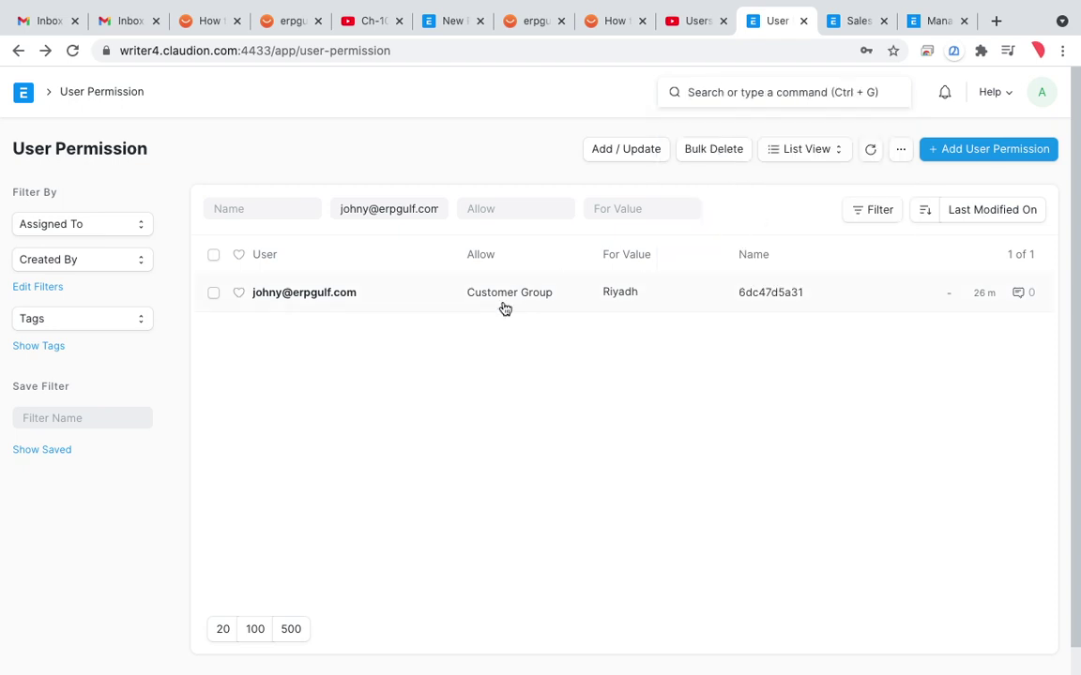
{"action": "left_click", "coordinate": [310, 292]}
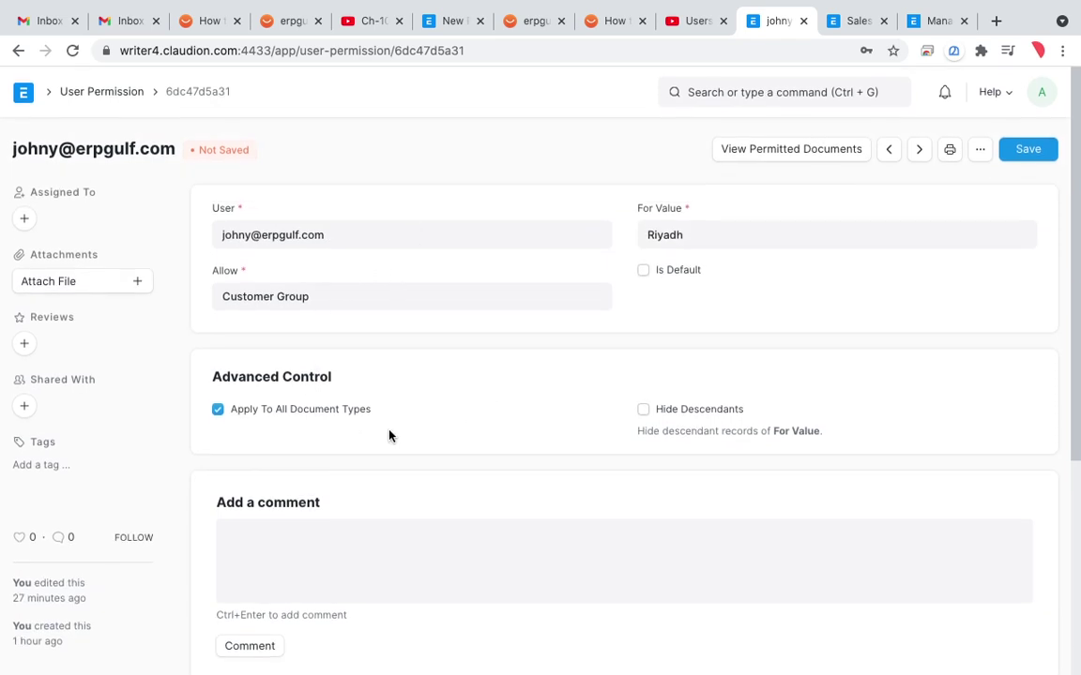
{"action": "key", "text": "ctrl+alt+a"}
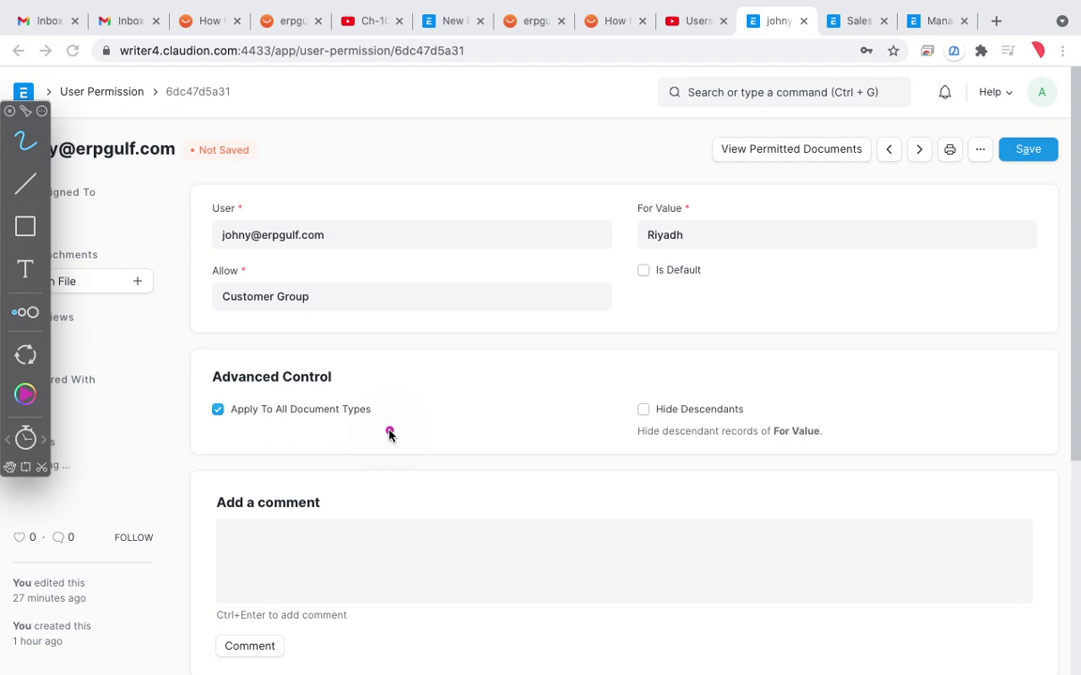
{"action": "mouse_move", "coordinate": [394, 212]}
{"action": "left_mouse_down"}
{"action": "mouse_move", "coordinate": [224, 253]}
{"action": "mouse_move", "coordinate": [249, 262]}
{"action": "left_mouse_up"}
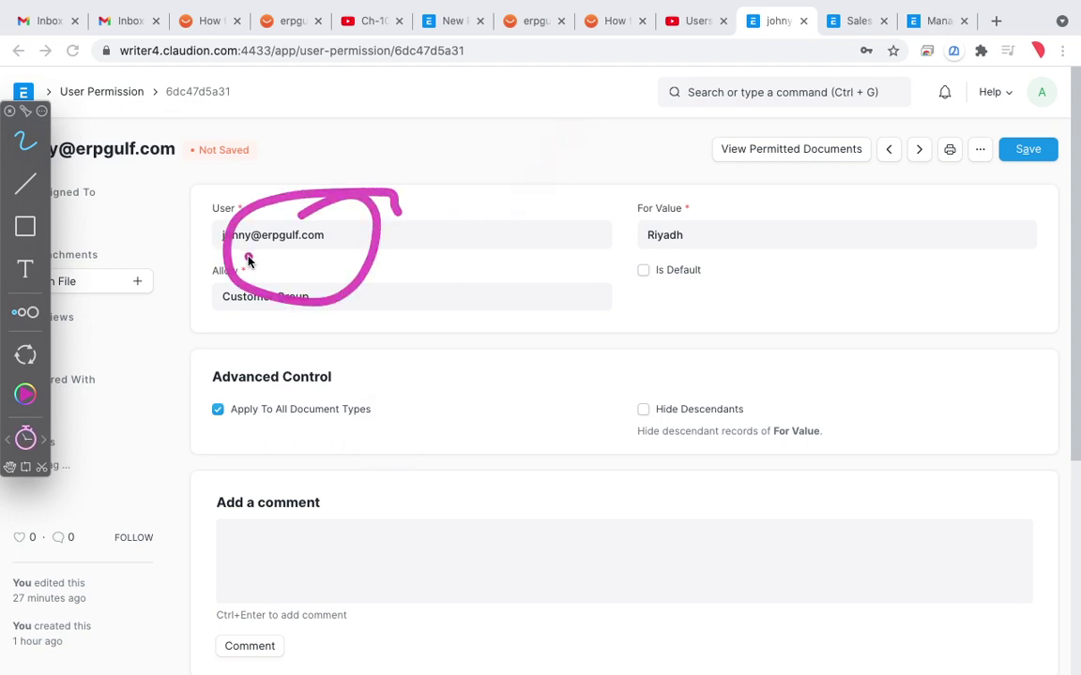
{"action": "mouse_move", "coordinate": [345, 296]}
{"action": "left_mouse_down"}
{"action": "mouse_move", "coordinate": [358, 289]}
{"action": "mouse_move", "coordinate": [305, 293]}
{"action": "left_mouse_up"}
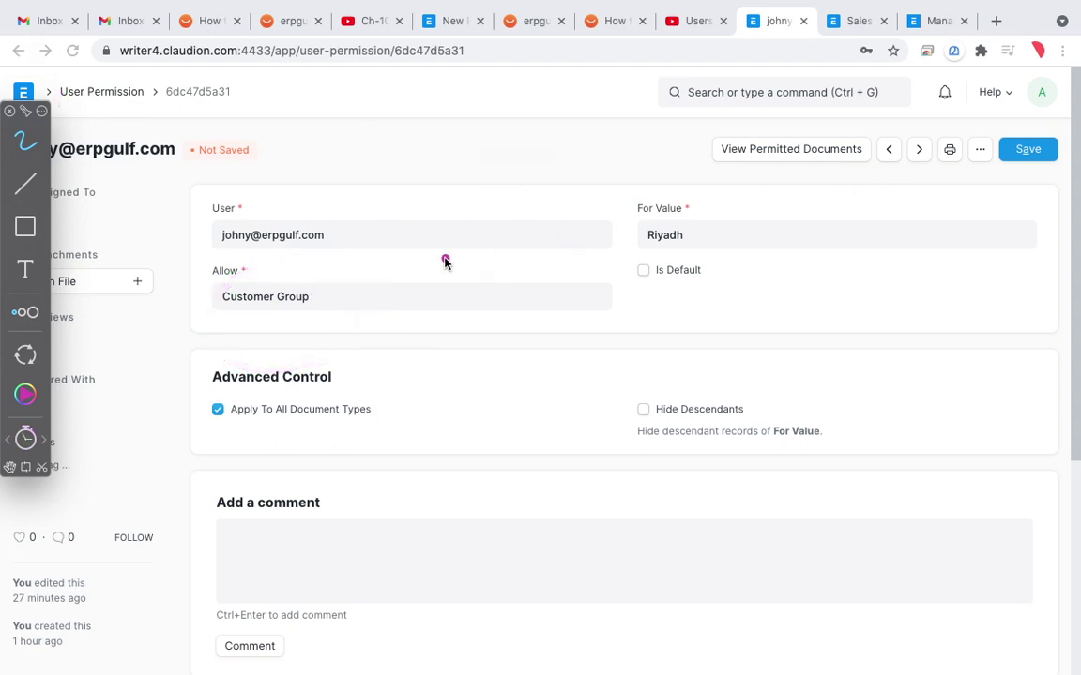
{"action": "key", "text": "Escape"}
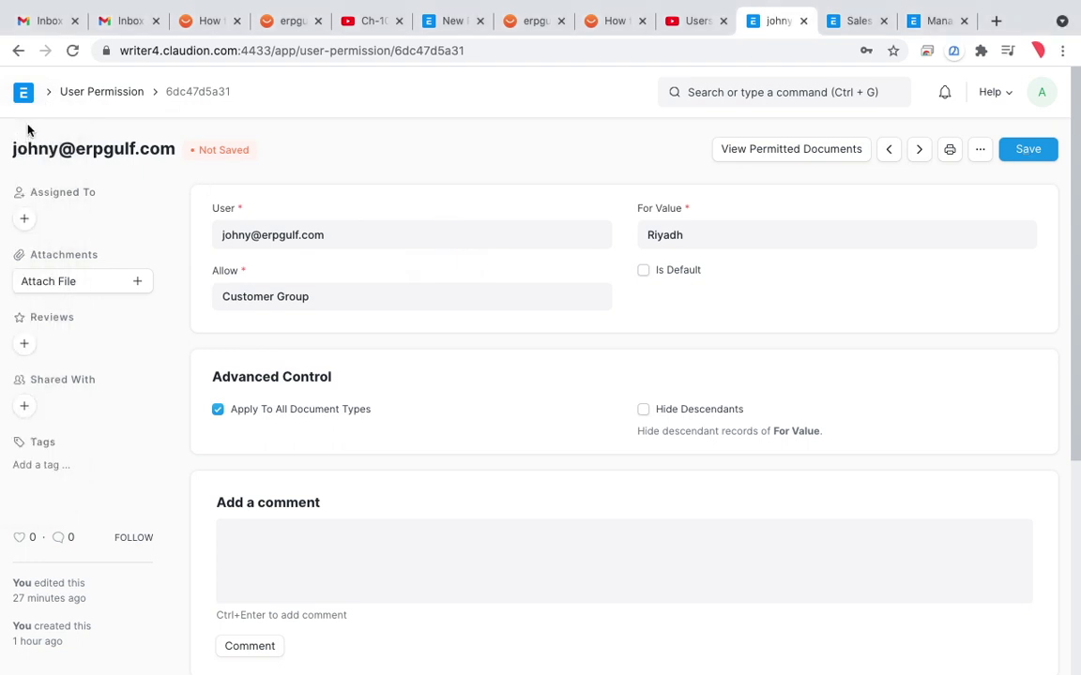
{"action": "left_click", "coordinate": [17, 50]}
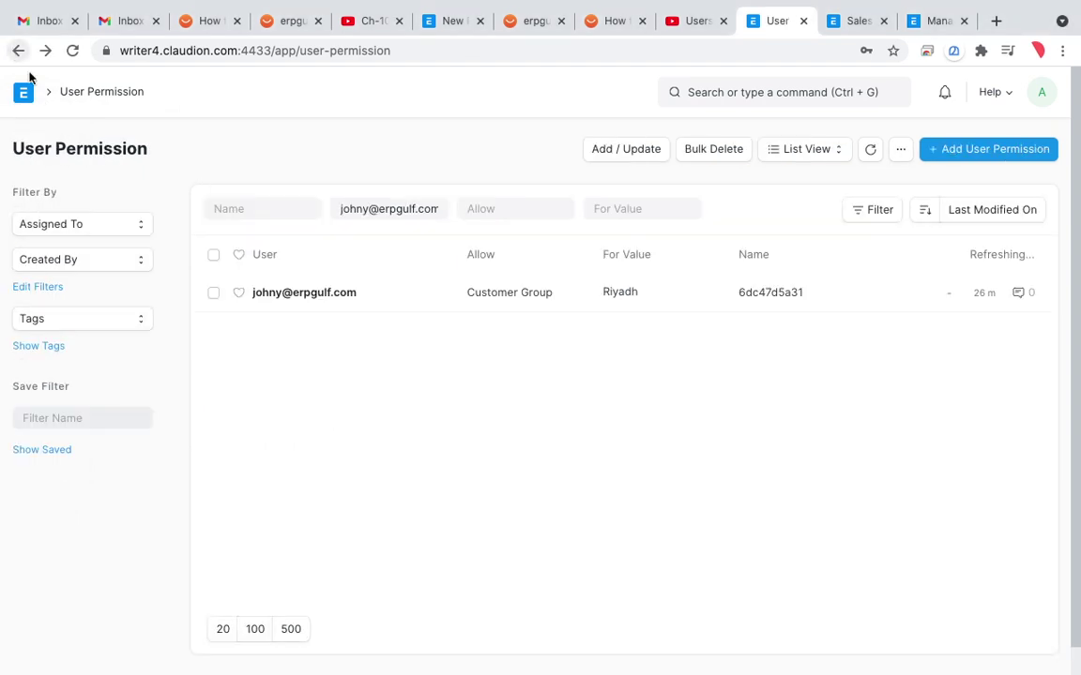
Step: Delete the Riyadh Customer Group permission and start a new User Permission for the user
{"action": "left_click", "coordinate": [212, 294]}
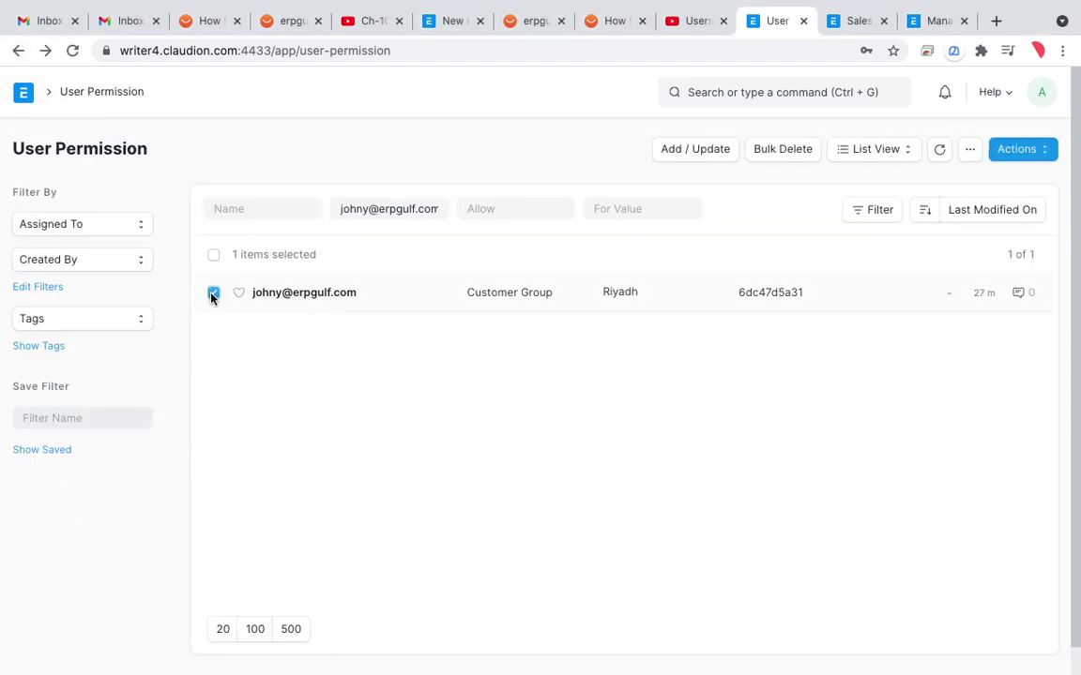
{"action": "left_click", "coordinate": [1044, 157]}
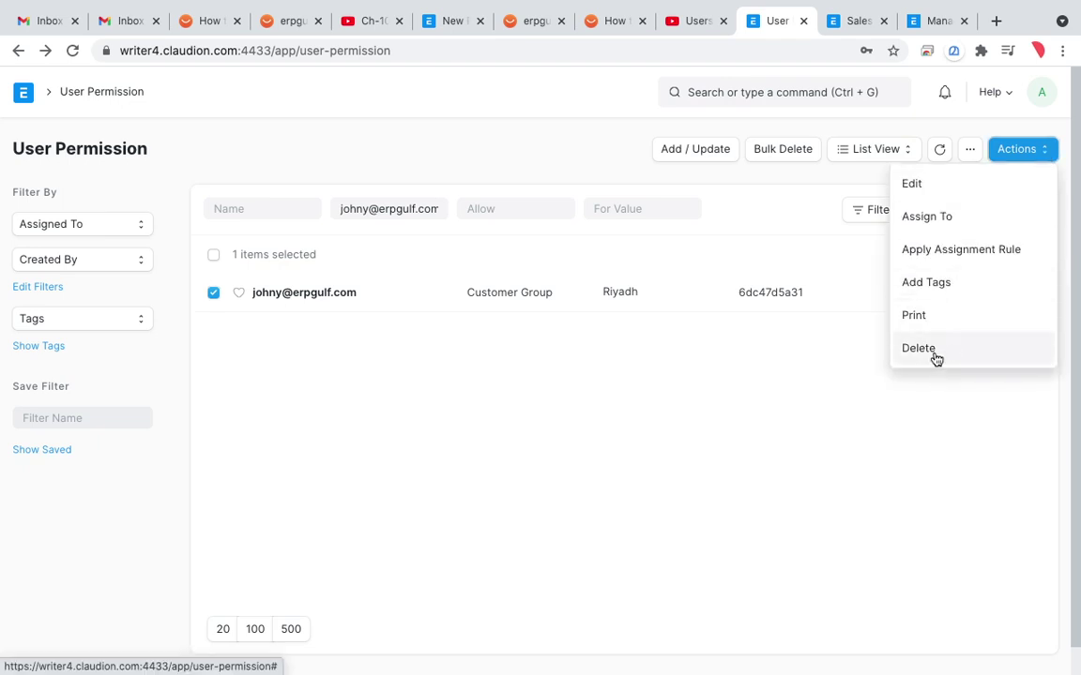
{"action": "left_click", "coordinate": [919, 349]}
{"action": "left_click", "coordinate": [744, 221]}
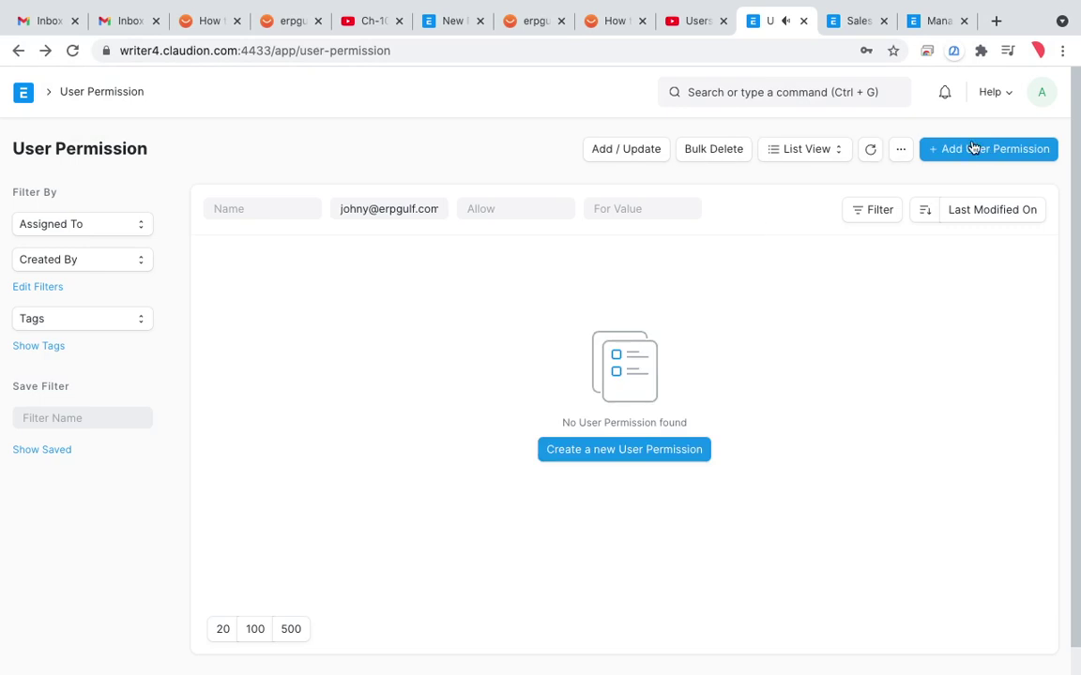
{"action": "left_click", "coordinate": [973, 156]}
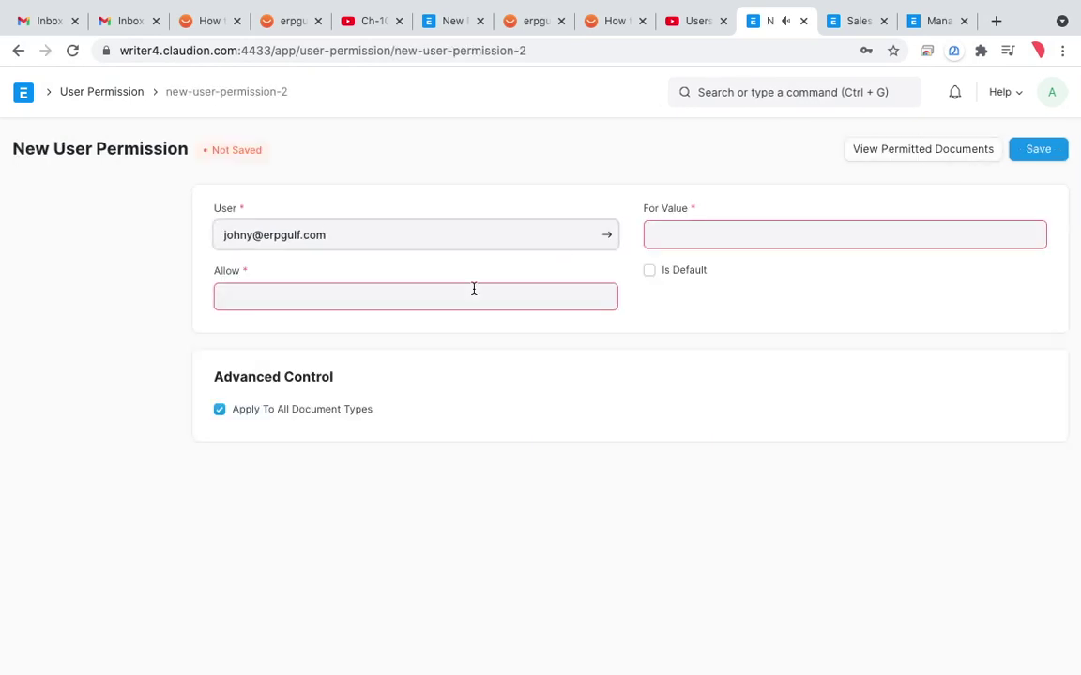
Step: Save a User Permission for the user with Allow set to Customer and value Customer1
{"action": "key", "text": "BackSpace"}
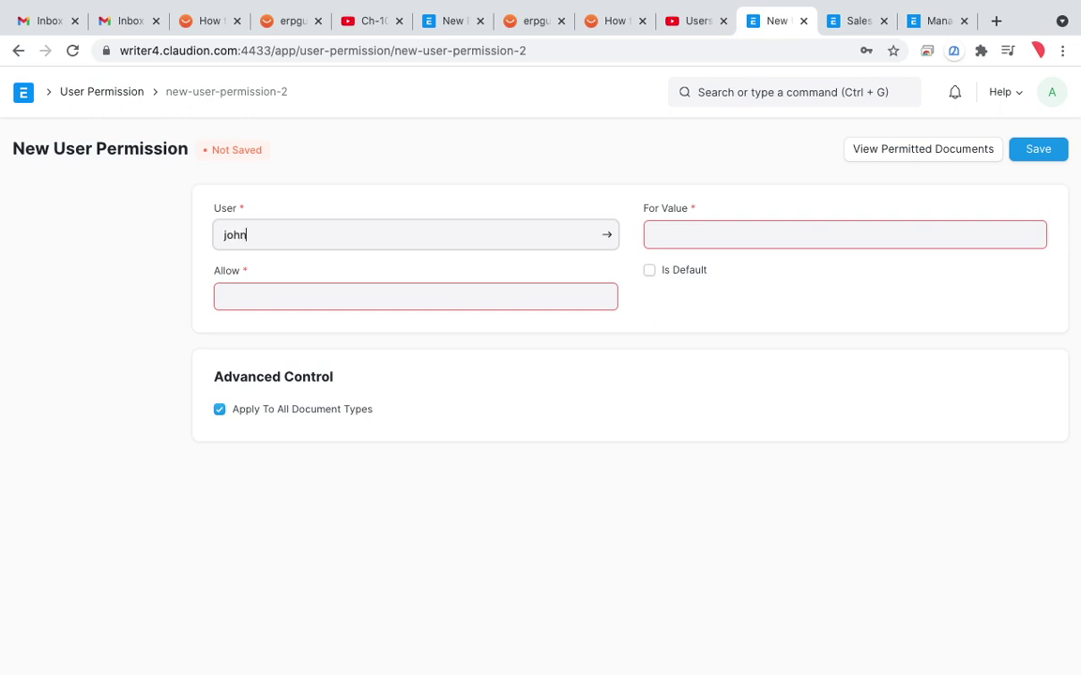
{"action": "left_click", "coordinate": [461, 285]}
{"action": "left_click", "coordinate": [451, 300]}
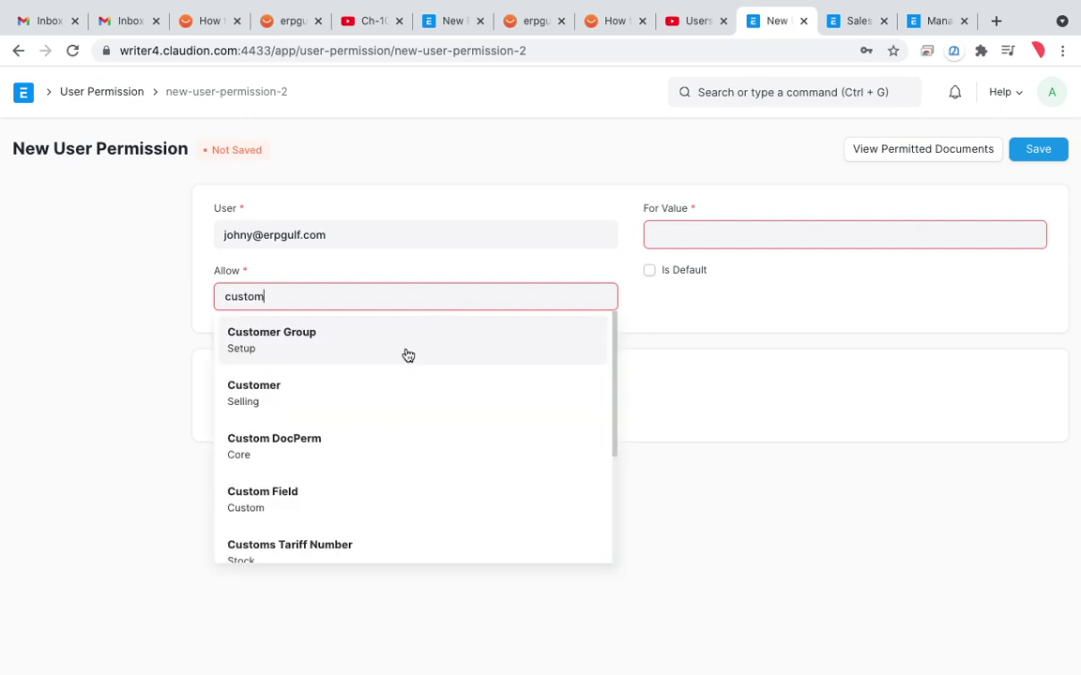
{"action": "left_click", "coordinate": [377, 401]}
{"action": "left_click", "coordinate": [750, 226]}
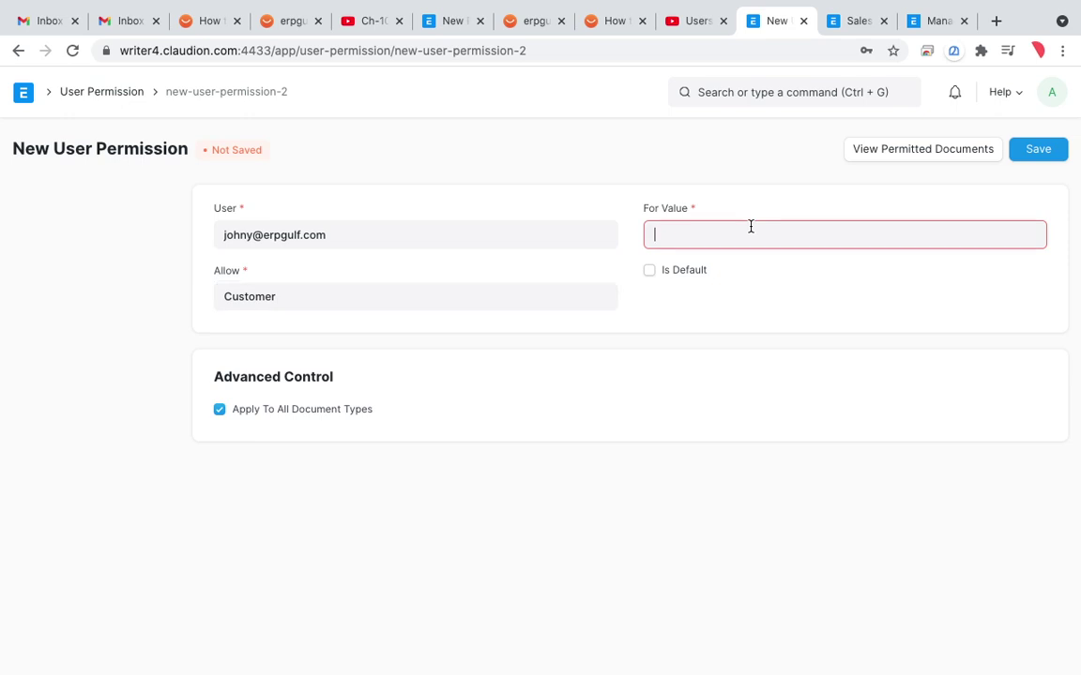
{"action": "type", "text": "cut"}
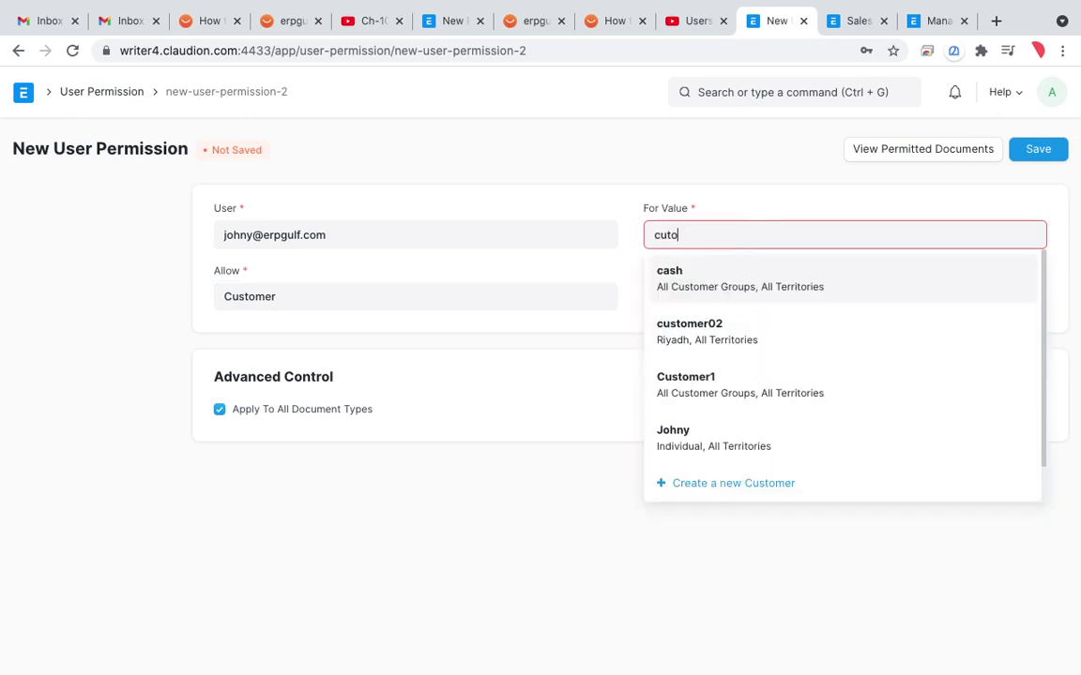
{"action": "type", "text": "o"}
{"action": "key", "text": "BackSpace"}
{"action": "key", "text": "BackSpace"}
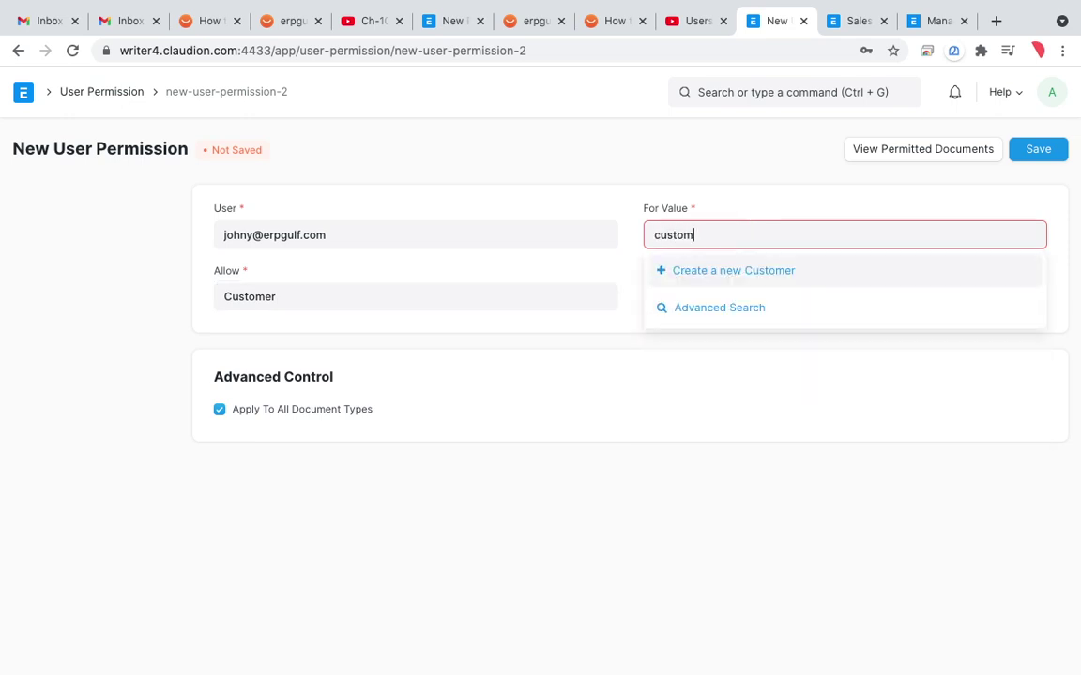
{"action": "left_click", "coordinate": [731, 332]}
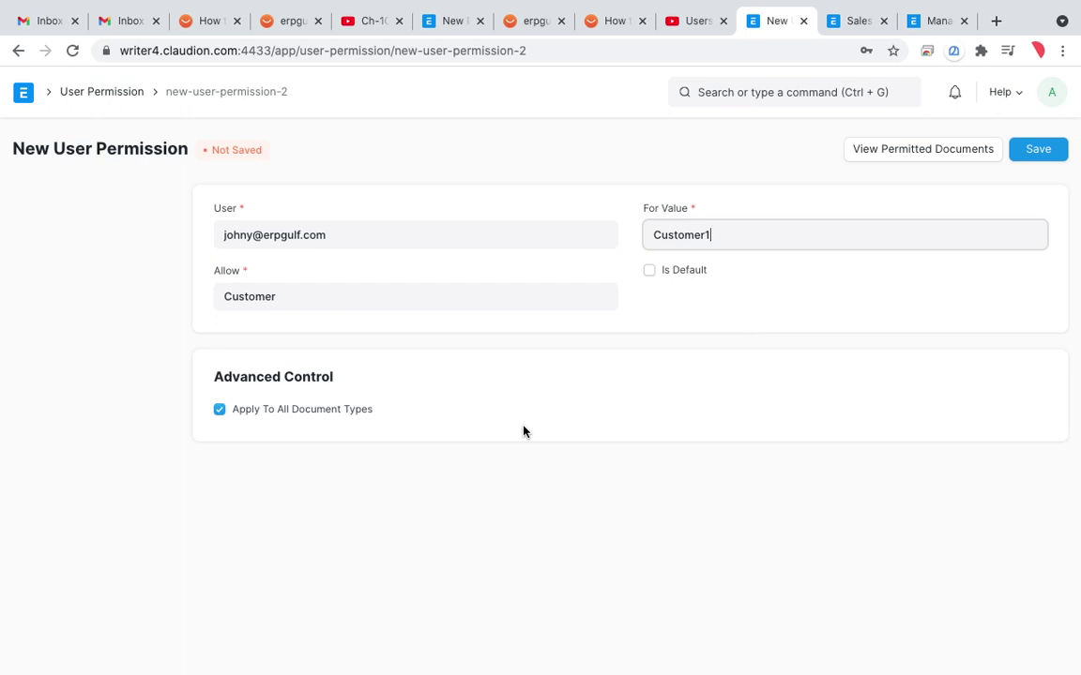
{"action": "left_click", "coordinate": [1037, 149]}
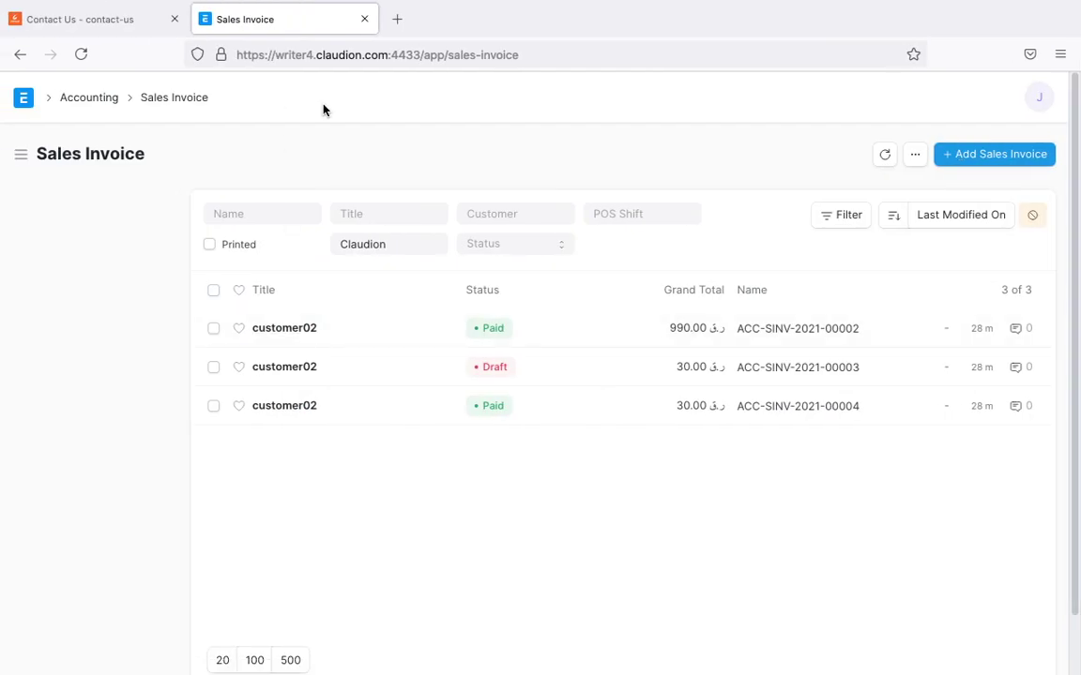
Step: Reload the restricted user's Sales Invoice list and mark the filtered result with a pen stroke
{"action": "left_click", "coordinate": [634, 57]}
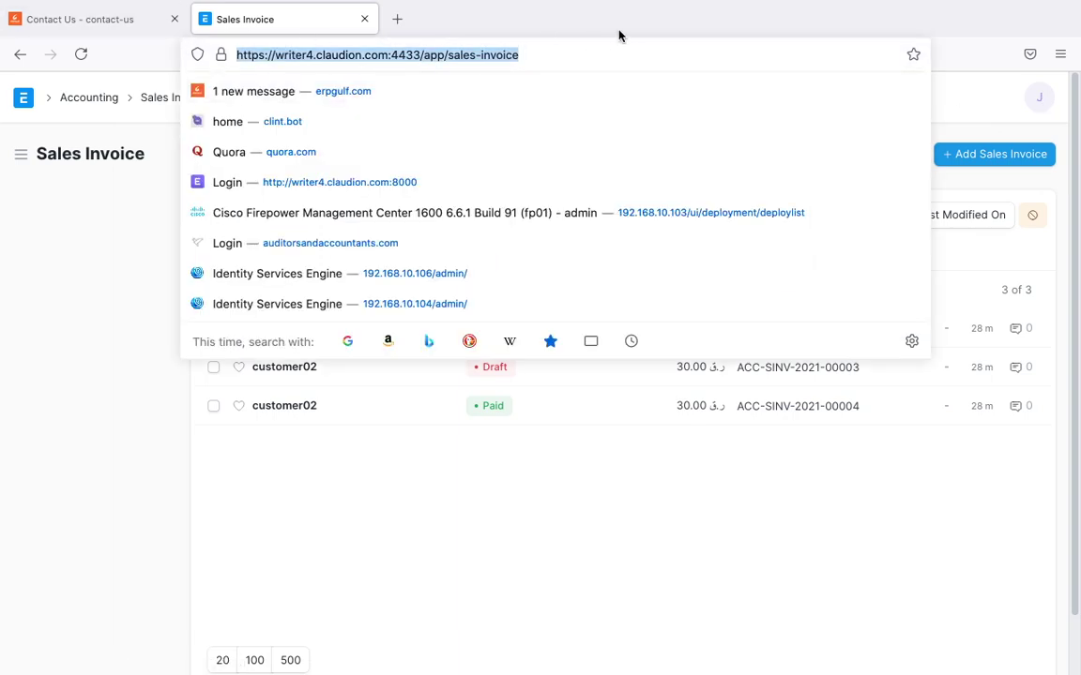
{"action": "left_click", "coordinate": [80, 53]}
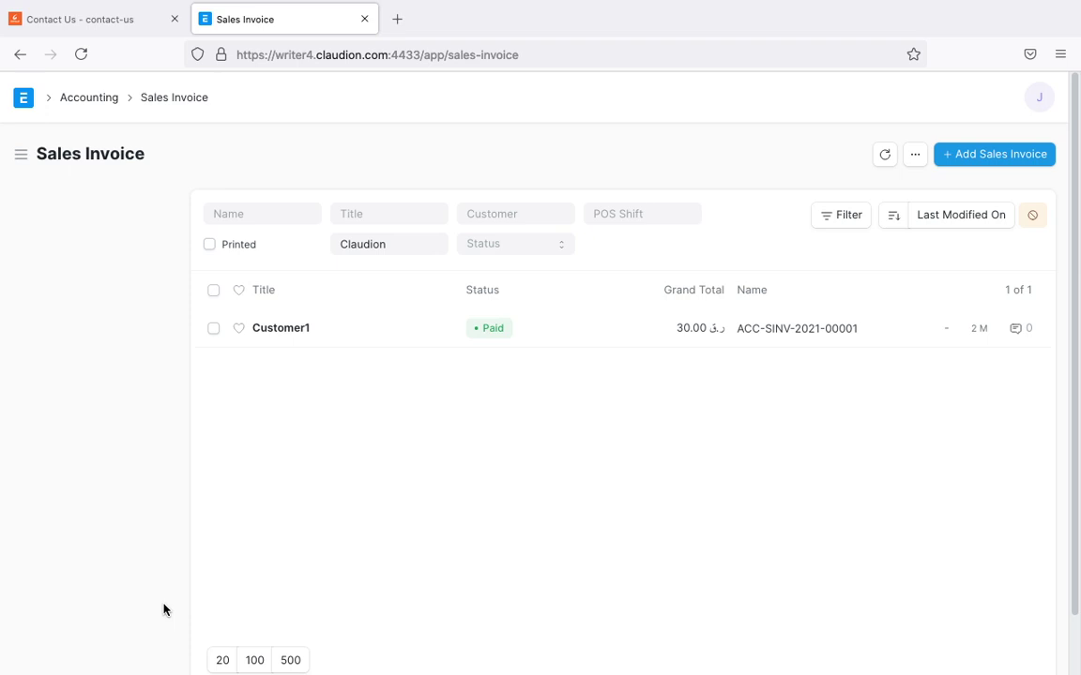
{"action": "key", "text": "ctrl+shift+a"}
{"action": "mouse_move", "coordinate": [384, 244]}
{"action": "left_mouse_down"}
{"action": "mouse_move", "coordinate": [179, 361]}
{"action": "mouse_move", "coordinate": [419, 282]}
{"action": "mouse_move", "coordinate": [310, 265]}
{"action": "mouse_move", "coordinate": [313, 388]}
{"action": "mouse_move", "coordinate": [349, 267]}
{"action": "left_mouse_up"}
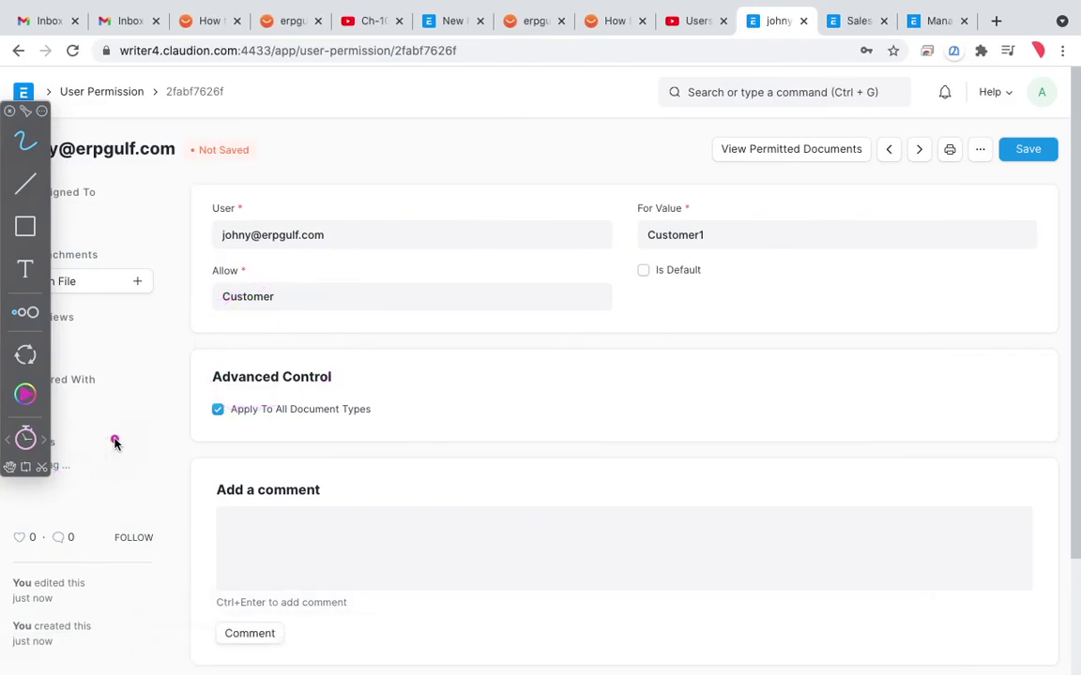
Step: Change the permission's allowed customer from Customer1 to customer02 and save
{"action": "key", "text": "Escape"}
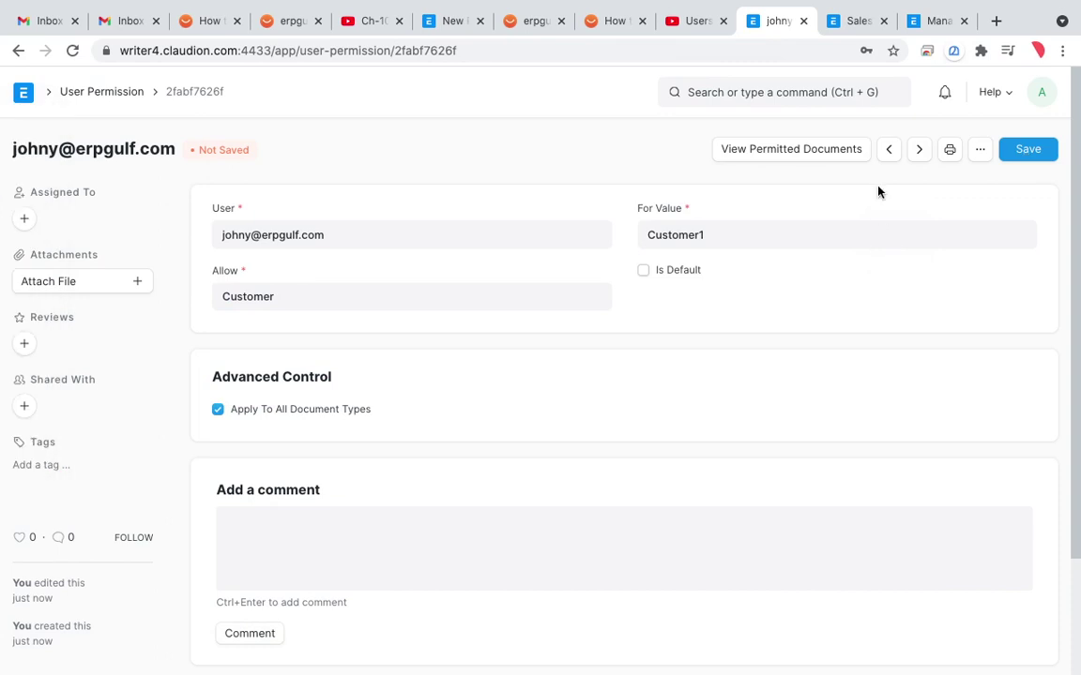
{"action": "double_click", "coordinate": [721, 236]}
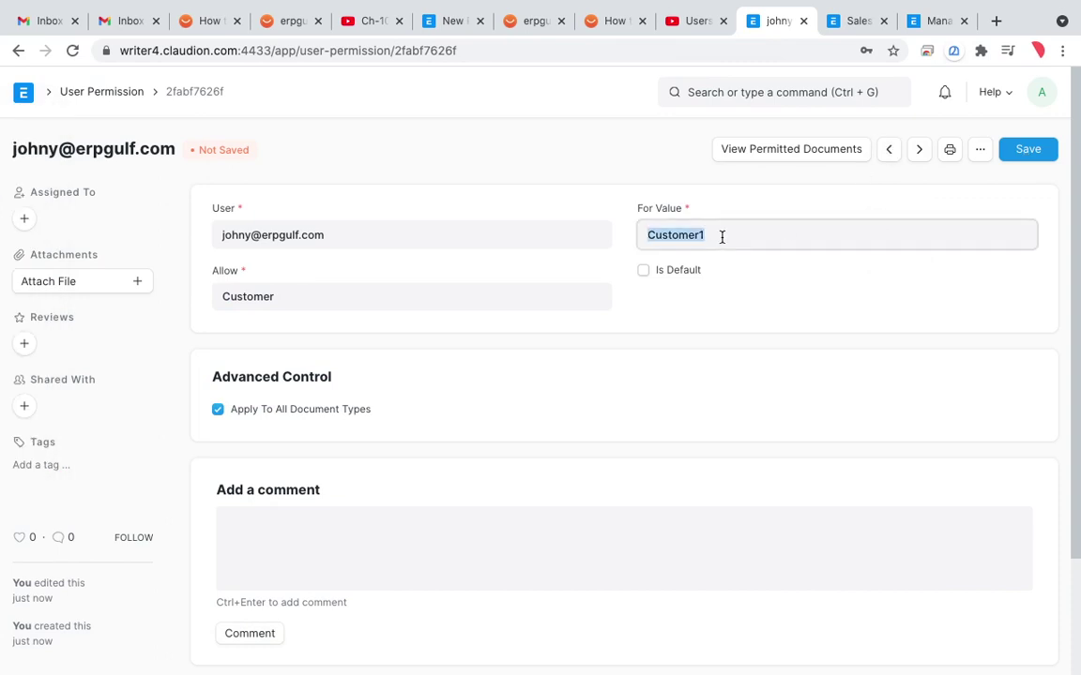
{"action": "type", "text": "cus"}
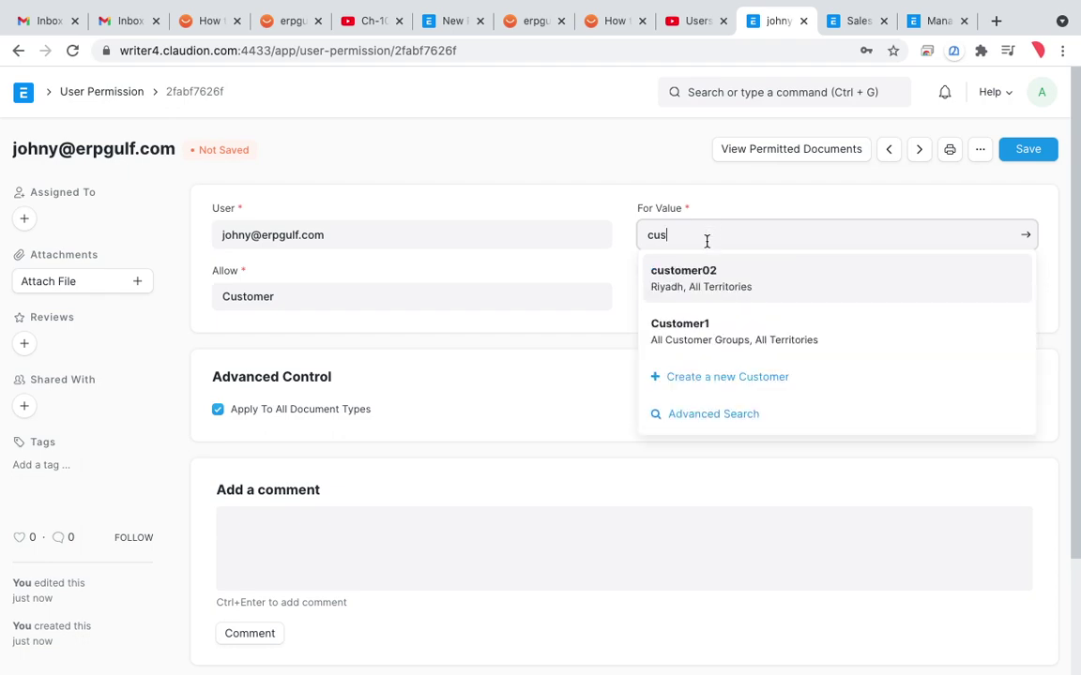
{"action": "left_click", "coordinate": [703, 285]}
{"action": "left_click", "coordinate": [1028, 150]}
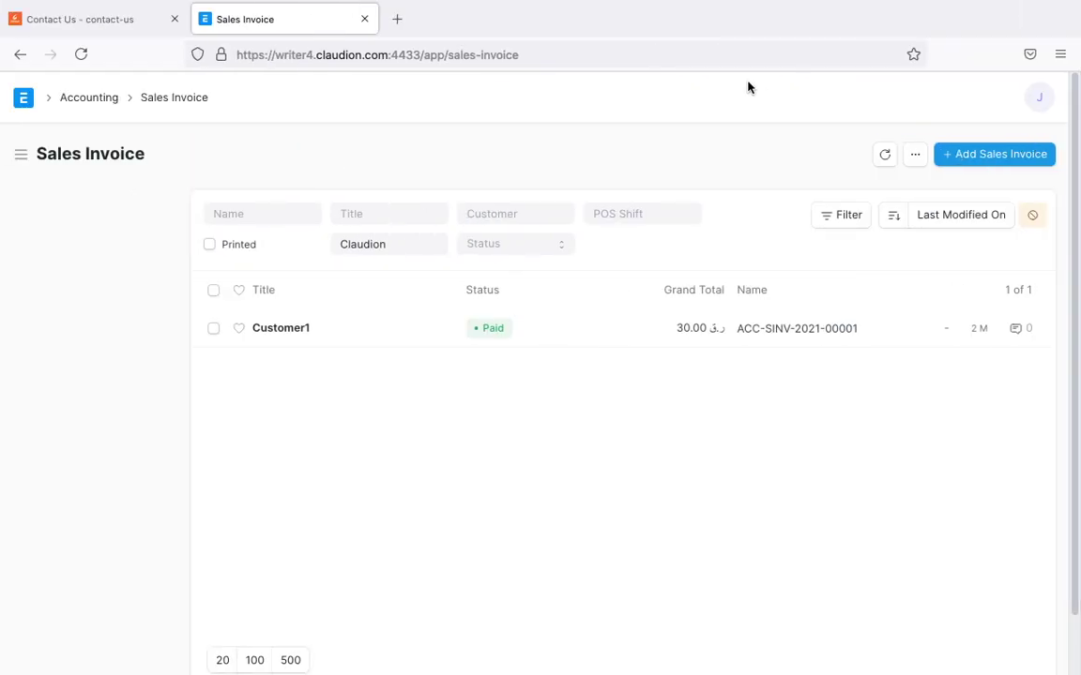
Step: Reload the restricted user's Sales Invoice list, including via the avatar menu's Reload
{"action": "left_click", "coordinate": [727, 53]}
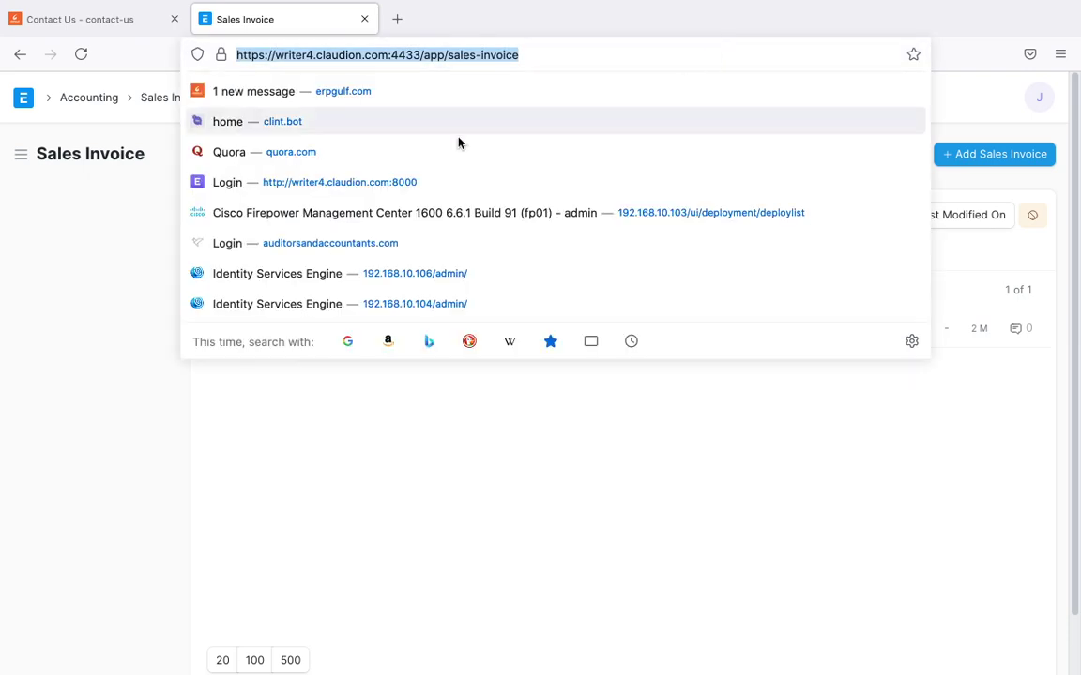
{"action": "left_click", "coordinate": [163, 117]}
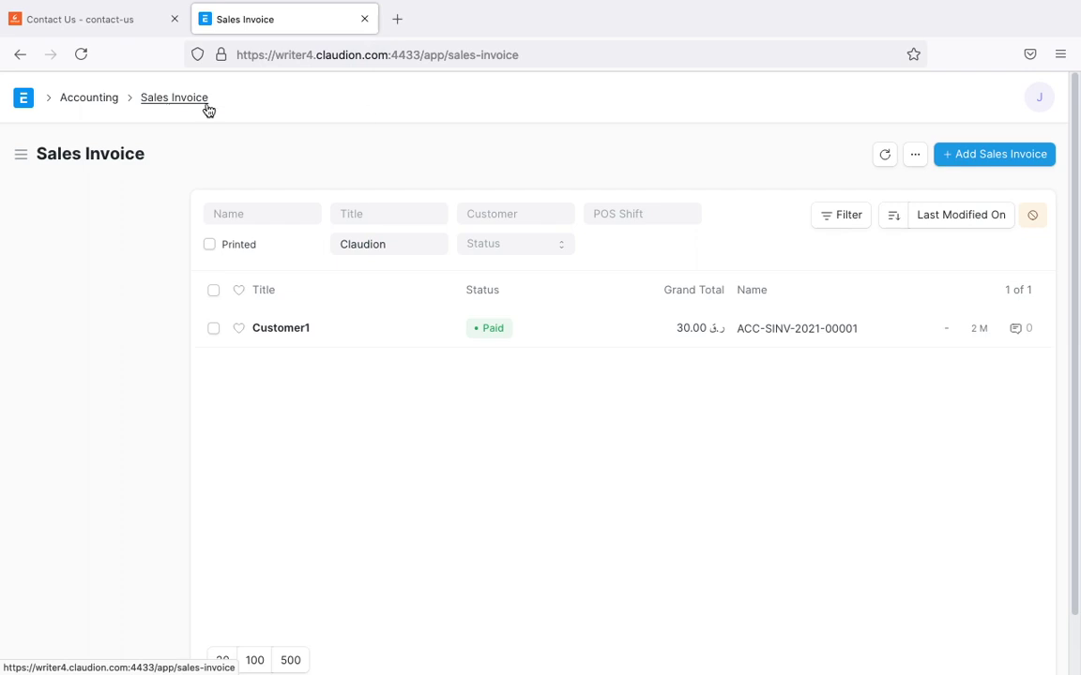
{"action": "left_click", "coordinate": [1041, 100]}
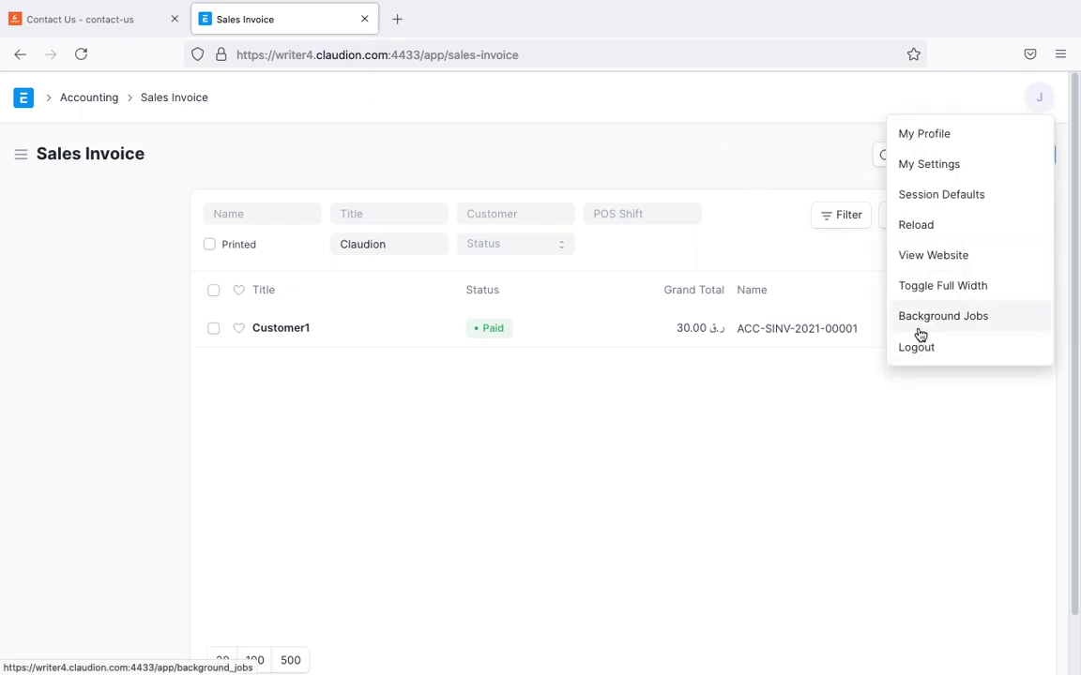
{"action": "left_click", "coordinate": [934, 230]}
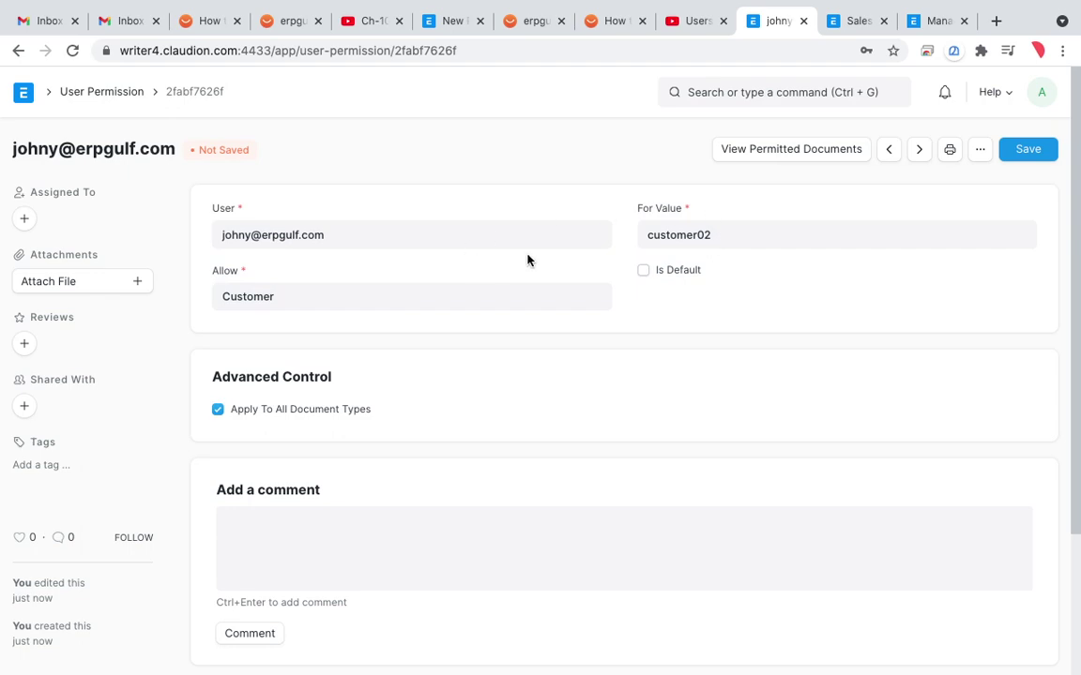
{"action": "key", "text": "ctrl+shift+a"}
{"action": "left_click_drag", "start_coordinate": [757, 208], "coordinate": [751, 273]}
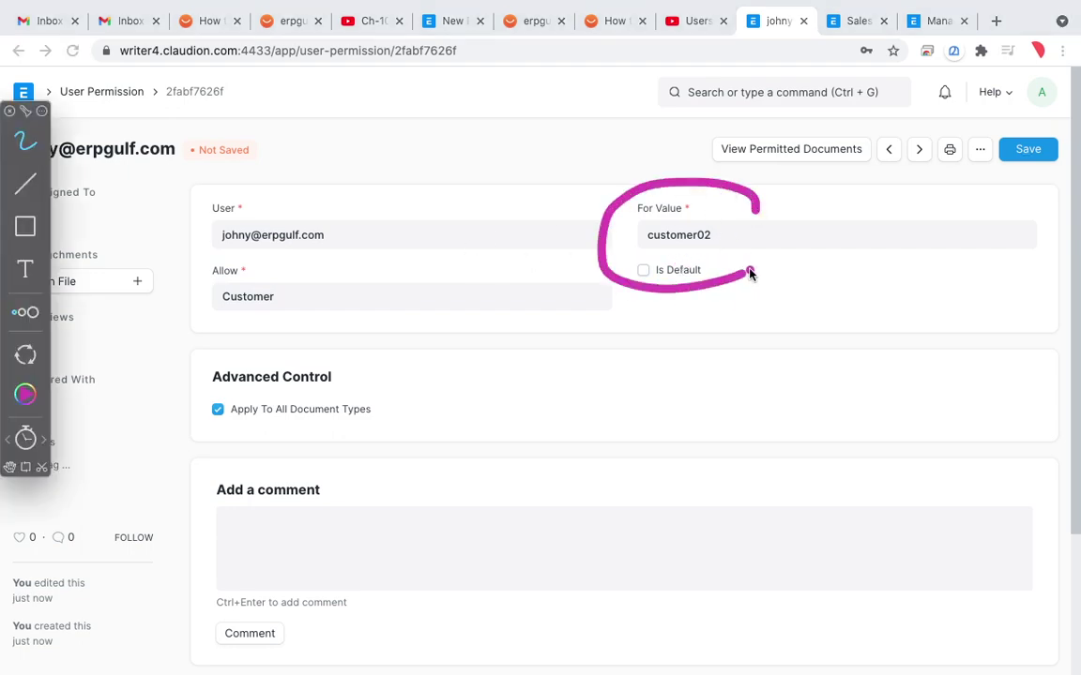
{"action": "key", "text": "ctrl+Left"}
{"action": "key", "text": "ctrl+Right"}
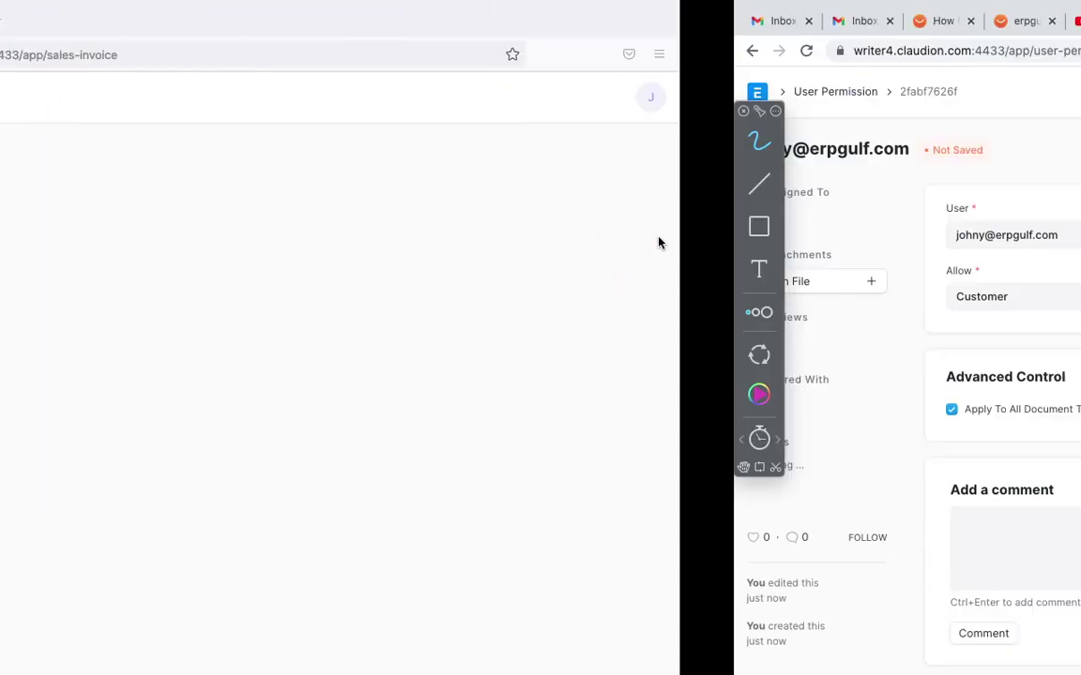
{"action": "mouse_move", "coordinate": [740, 222]}
{"action": "left_mouse_down"}
{"action": "mouse_move", "coordinate": [672, 291]}
{"action": "mouse_move", "coordinate": [631, 249]}
{"action": "left_mouse_up"}
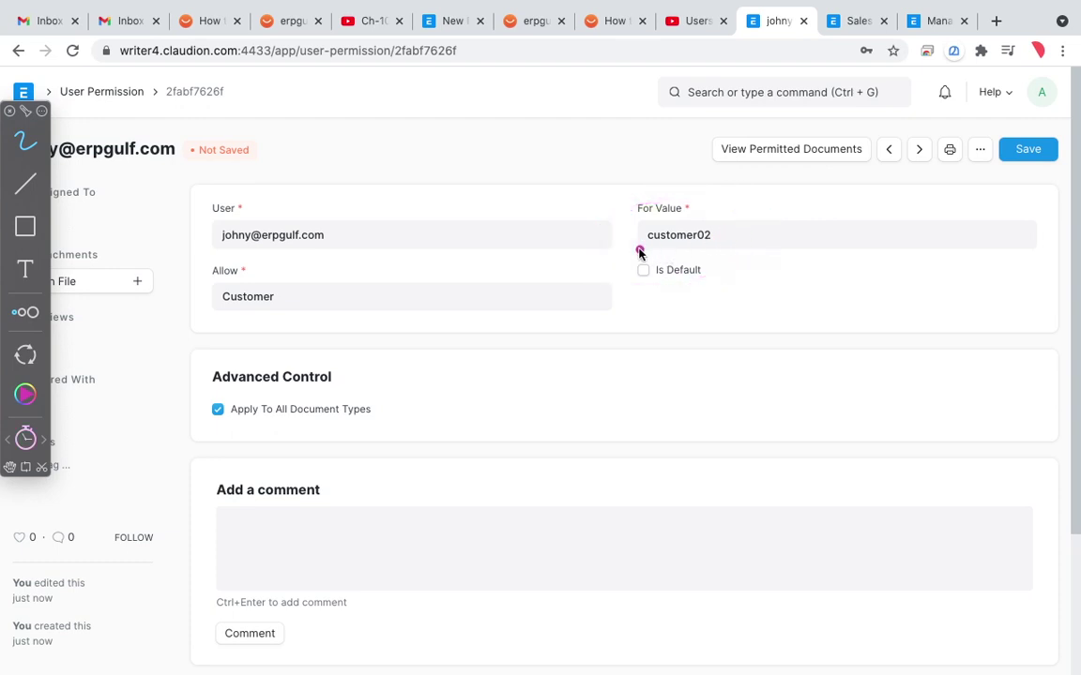
{"action": "mouse_move", "coordinate": [756, 232]}
{"action": "left_mouse_down"}
{"action": "mouse_move", "coordinate": [721, 241]}
{"action": "mouse_move", "coordinate": [784, 241]}
{"action": "mouse_move", "coordinate": [666, 261]}
{"action": "left_mouse_up"}
{"action": "mouse_move", "coordinate": [683, 339]}
{"action": "left_mouse_down"}
{"action": "mouse_move", "coordinate": [750, 310]}
{"action": "mouse_move", "coordinate": [763, 321]}
{"action": "left_mouse_up"}
{"action": "left_click_drag", "start_coordinate": [769, 278], "coordinate": [786, 333]}
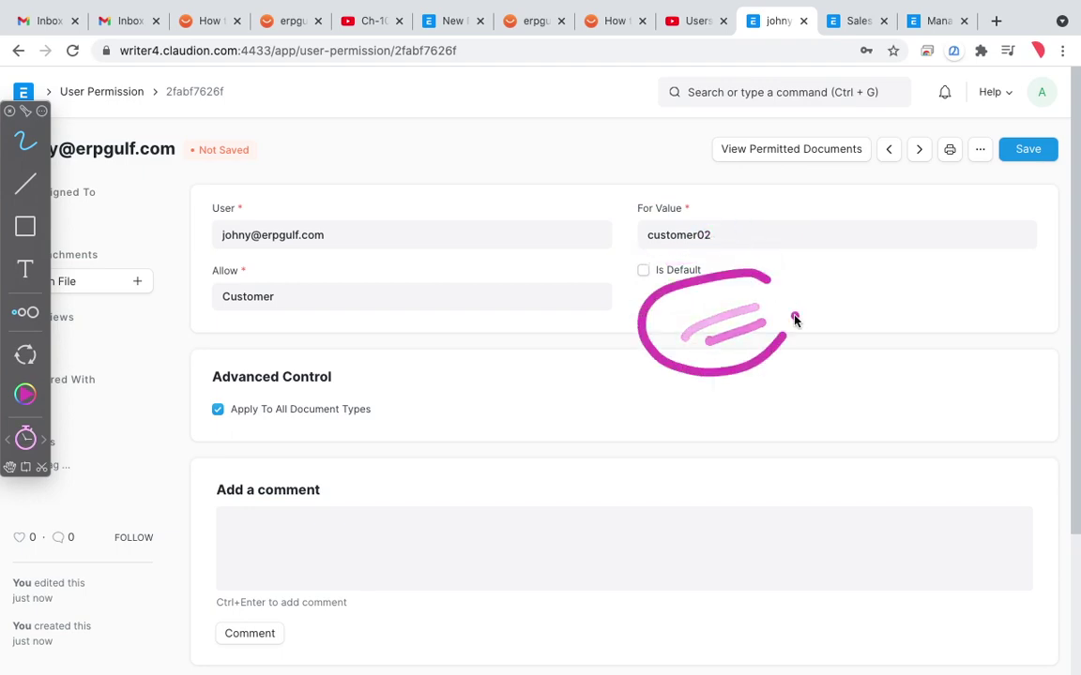
{"action": "key", "text": "ctrl+Left"}
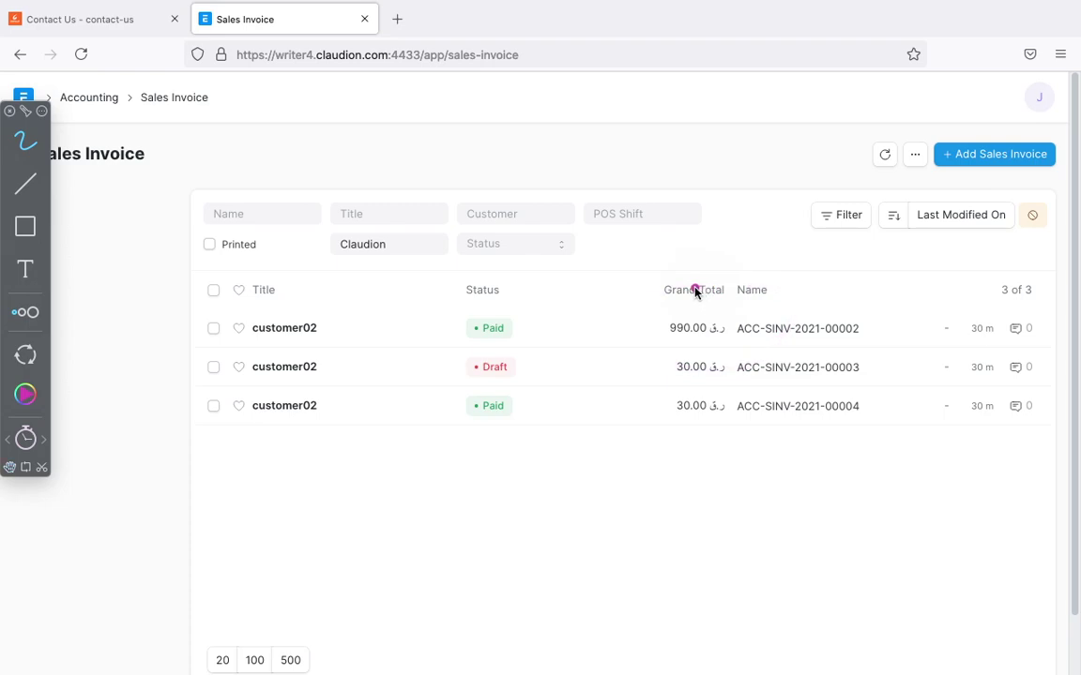
{"action": "key", "text": "ctrl+Right"}
{"action": "key", "text": "ctrl+Left"}
{"action": "mouse_move", "coordinate": [312, 258]}
{"action": "left_mouse_down"}
{"action": "mouse_move", "coordinate": [270, 456]}
{"action": "mouse_move", "coordinate": [277, 274]}
{"action": "left_mouse_up"}
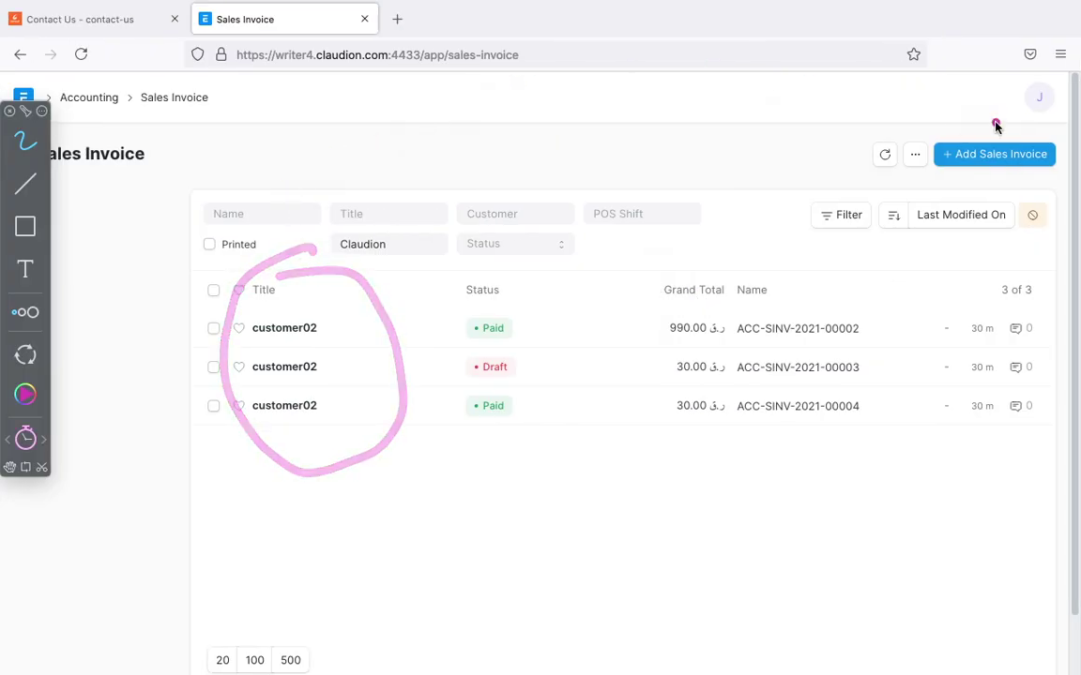
{"action": "mouse_move", "coordinate": [1039, 92]}
{"action": "left_mouse_down"}
{"action": "mouse_move", "coordinate": [1016, 126]}
{"action": "mouse_move", "coordinate": [1022, 73]}
{"action": "mouse_move", "coordinate": [1009, 109]}
{"action": "mouse_move", "coordinate": [1050, 109]}
{"action": "mouse_move", "coordinate": [1071, 94]}
{"action": "mouse_move", "coordinate": [1044, 77]}
{"action": "mouse_move", "coordinate": [1063, 107]}
{"action": "mouse_move", "coordinate": [1021, 103]}
{"action": "mouse_move", "coordinate": [1058, 86]}
{"action": "left_mouse_up"}
{"action": "key", "text": "super+Tab"}
{"action": "key", "text": "super+Tab"}
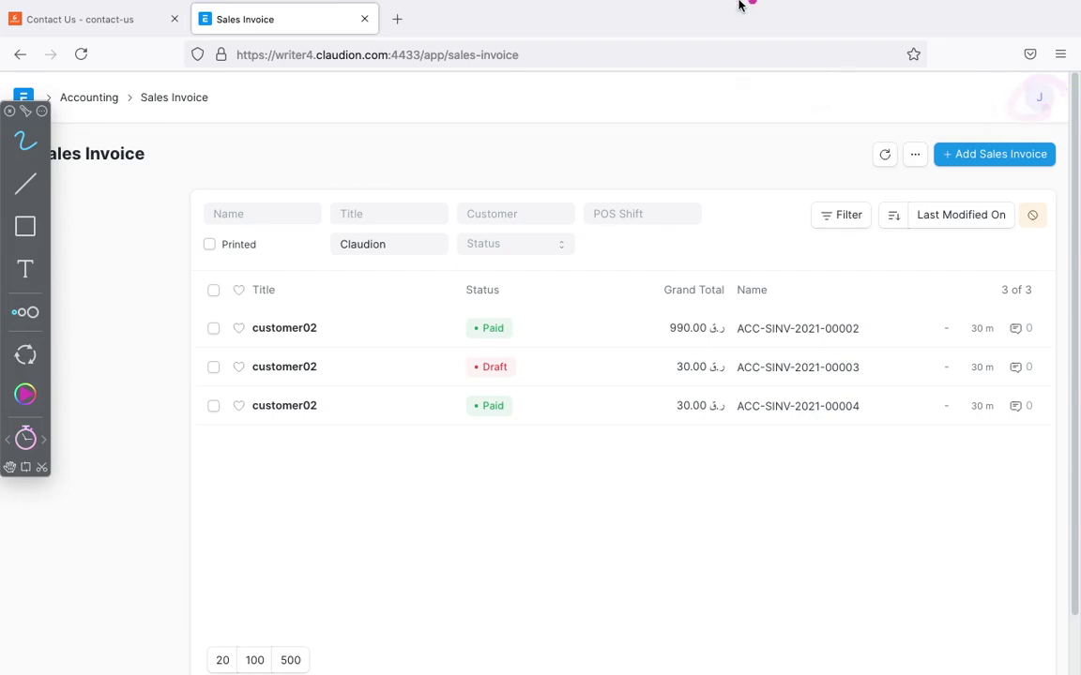
{"action": "mouse_move", "coordinate": [740, 6]}
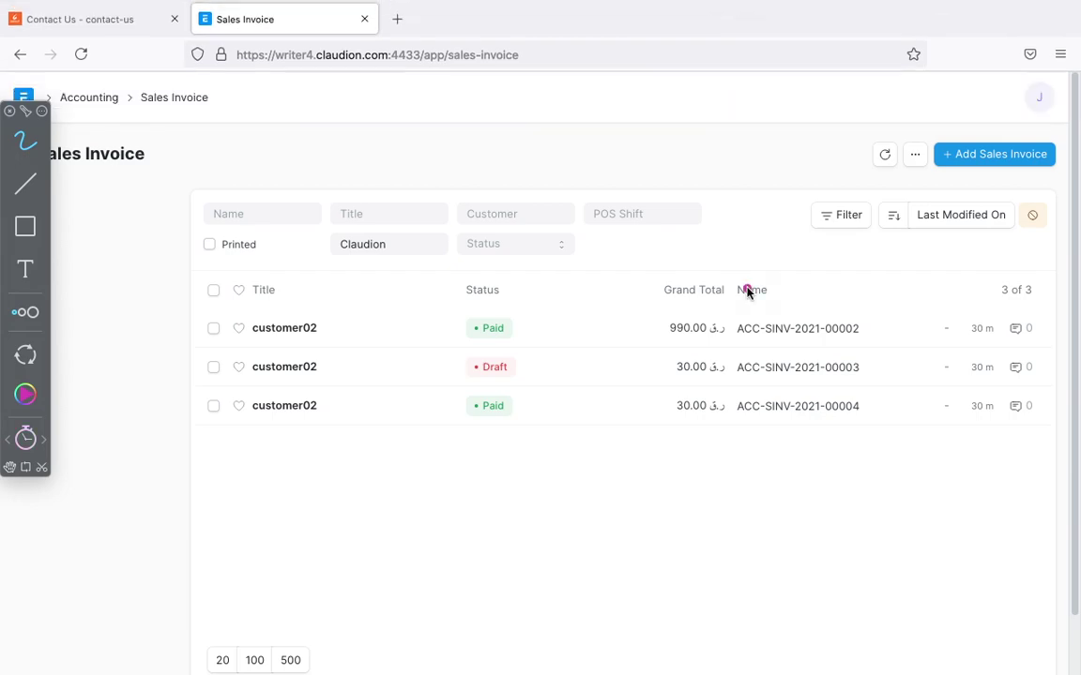
{"action": "key", "text": "super+Tab"}
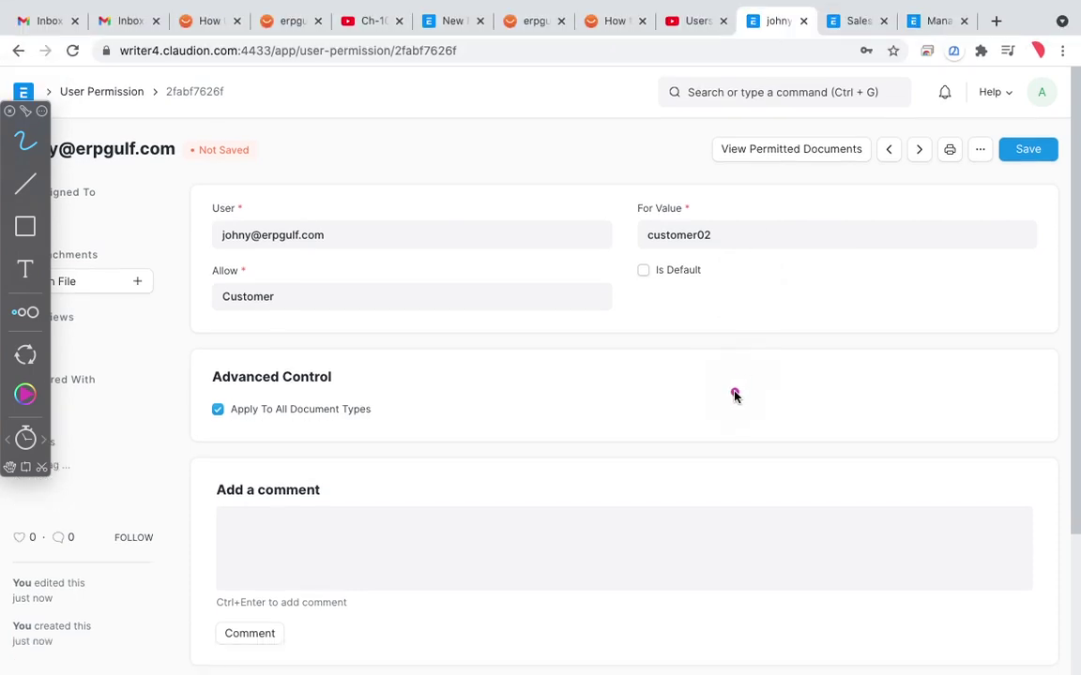
Step: Circle the three customer02 invoices in the restricted user's Sales Invoice list
{"action": "key", "text": "super+Tab"}
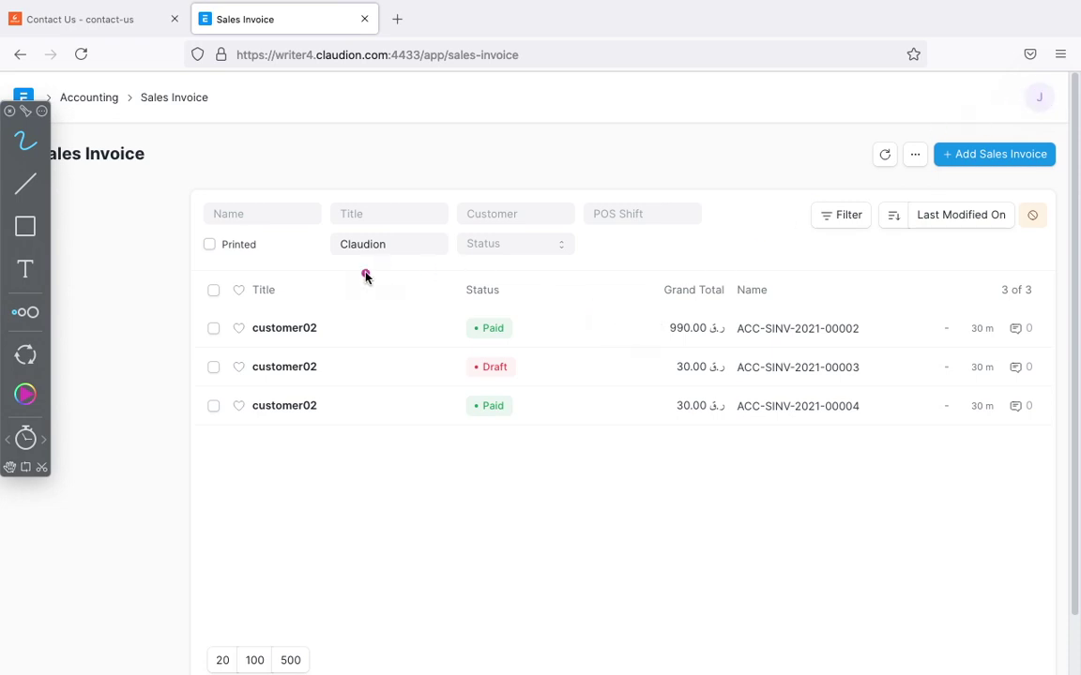
{"action": "mouse_move", "coordinate": [323, 252]}
{"action": "left_mouse_down"}
{"action": "mouse_move", "coordinate": [258, 281]}
{"action": "mouse_move", "coordinate": [323, 256]}
{"action": "left_mouse_up"}
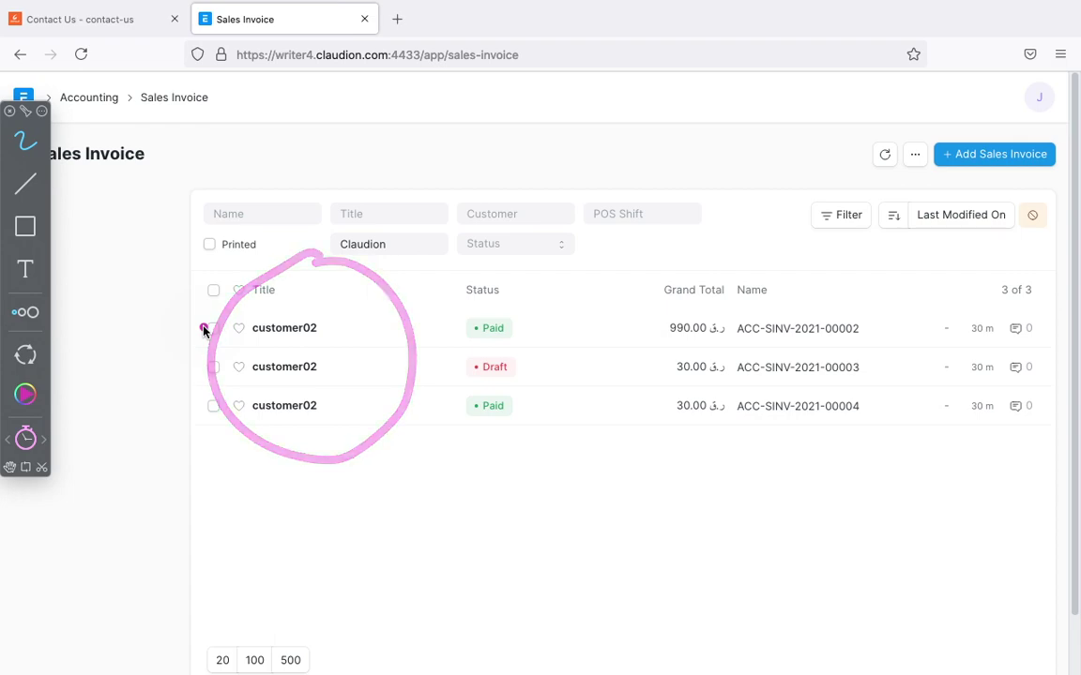
{"action": "key", "text": "ctrl+Right"}
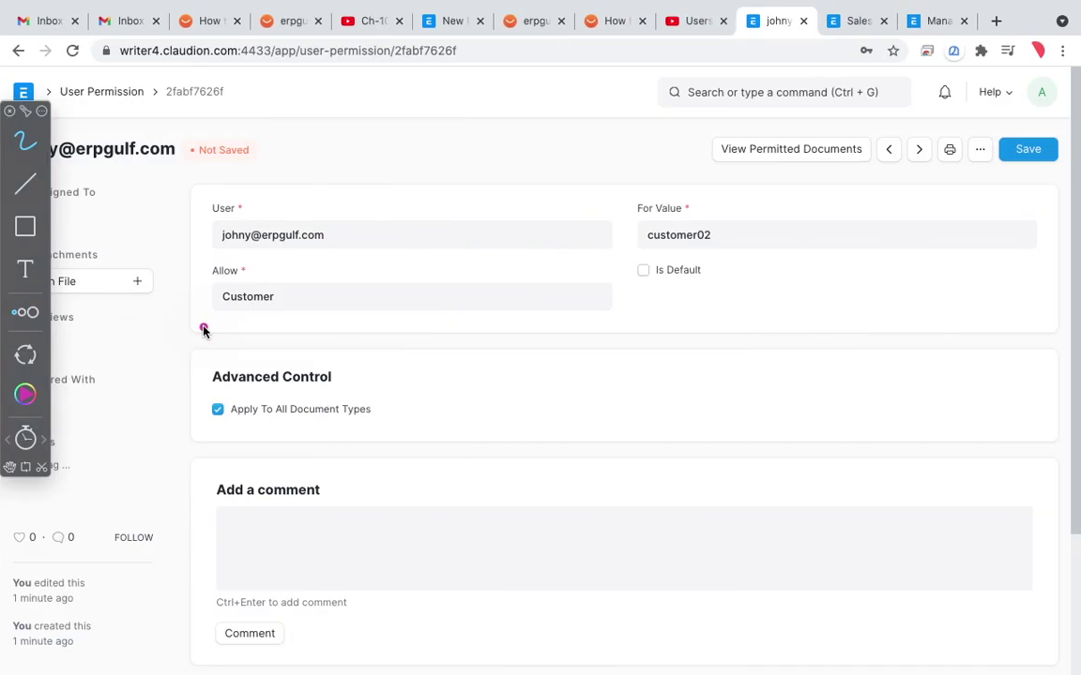
Step: Annotate the permission form's Allow Customer value and Apply To All Document Types setting
{"action": "mouse_move", "coordinate": [357, 357]}
{"action": "left_mouse_down"}
{"action": "mouse_move", "coordinate": [173, 406]}
{"action": "mouse_move", "coordinate": [384, 430]}
{"action": "mouse_move", "coordinate": [326, 355]}
{"action": "mouse_move", "coordinate": [234, 323]}
{"action": "left_mouse_up"}
{"action": "mouse_move", "coordinate": [285, 281]}
{"action": "left_mouse_down"}
{"action": "mouse_move", "coordinate": [209, 266]}
{"action": "mouse_move", "coordinate": [275, 286]}
{"action": "mouse_move", "coordinate": [283, 274]}
{"action": "left_mouse_up"}
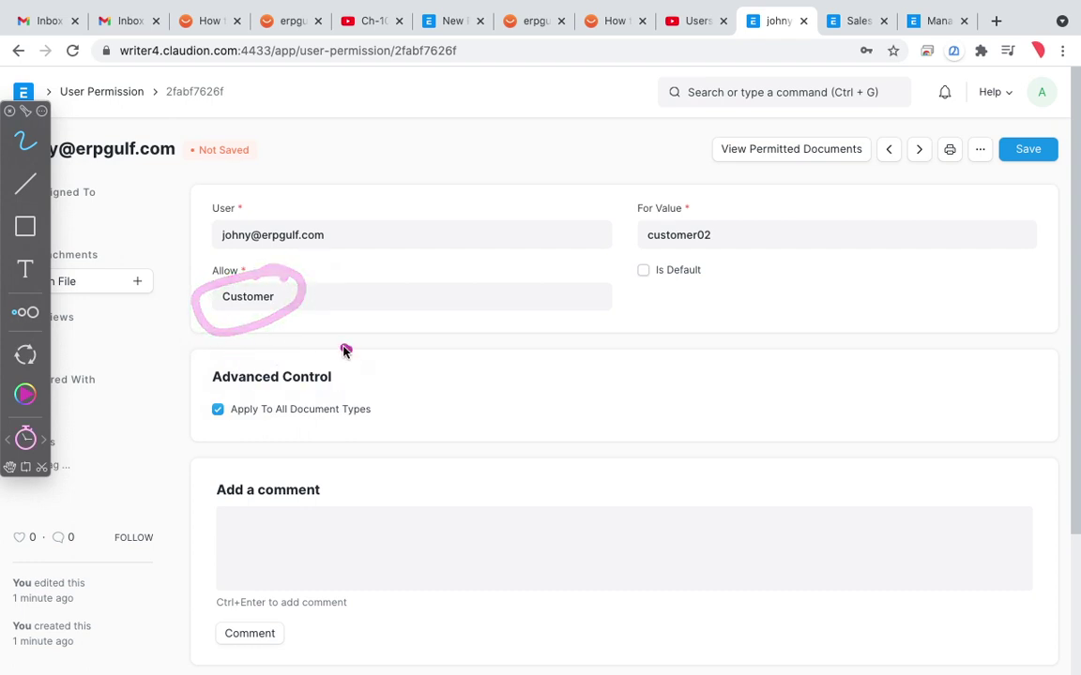
{"action": "mouse_move", "coordinate": [350, 348]}
{"action": "left_mouse_down"}
{"action": "mouse_move", "coordinate": [195, 391]}
{"action": "mouse_move", "coordinate": [375, 404]}
{"action": "mouse_move", "coordinate": [371, 370]}
{"action": "left_mouse_up"}
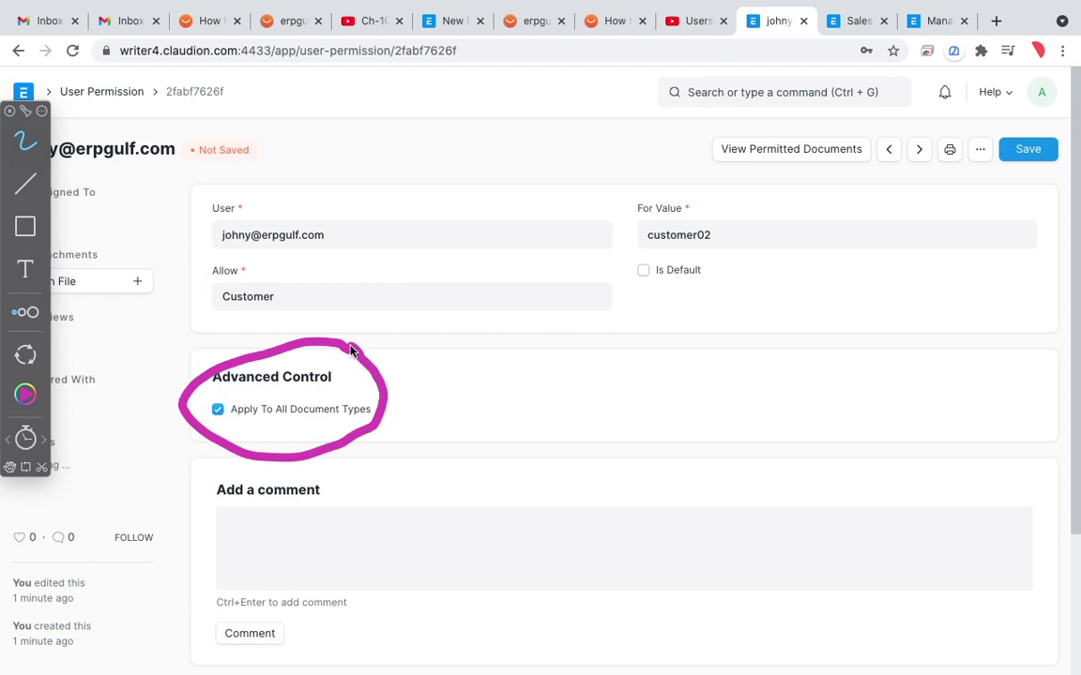
{"action": "mouse_move", "coordinate": [272, 278]}
{"action": "left_mouse_down"}
{"action": "mouse_move", "coordinate": [223, 293]}
{"action": "mouse_move", "coordinate": [215, 258]}
{"action": "left_mouse_up"}
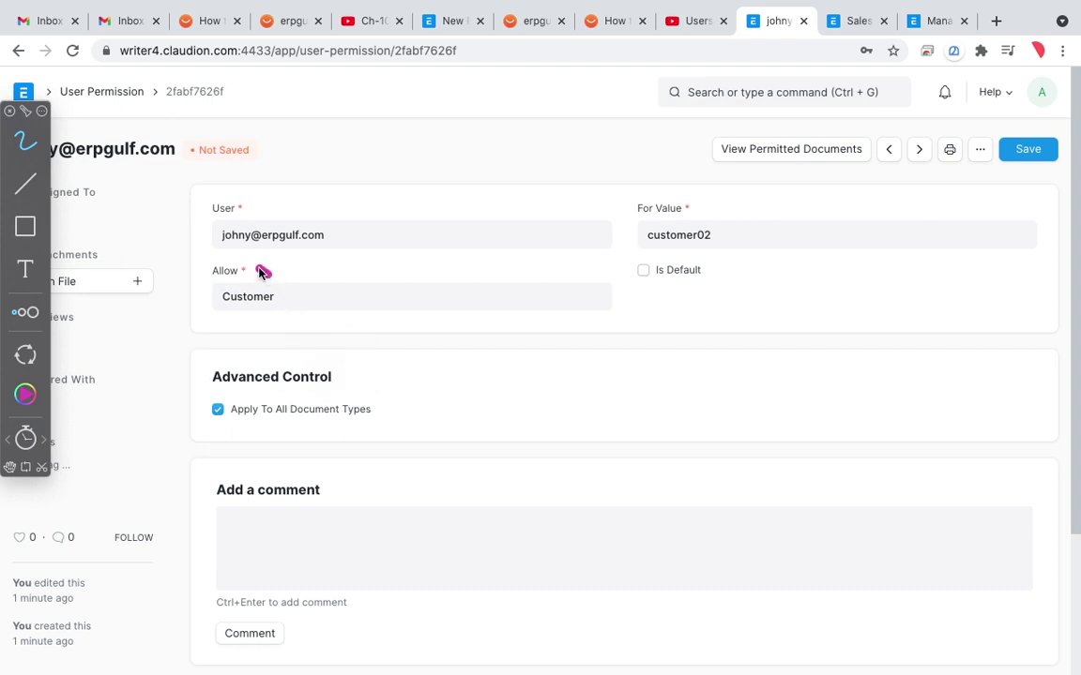
{"action": "mouse_move", "coordinate": [260, 272]}
{"action": "left_mouse_down"}
{"action": "mouse_move", "coordinate": [299, 300]}
{"action": "mouse_move", "coordinate": [264, 270]}
{"action": "left_mouse_up"}
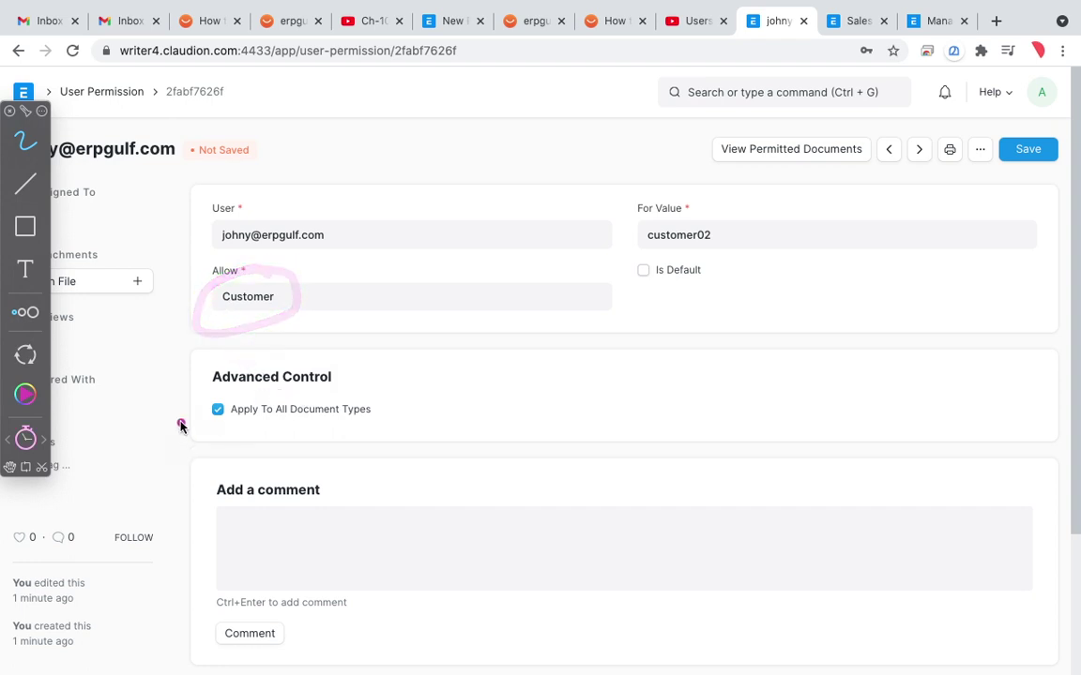
{"action": "mouse_move", "coordinate": [181, 410]}
{"action": "left_mouse_down"}
{"action": "mouse_move", "coordinate": [214, 428]}
{"action": "mouse_move", "coordinate": [288, 371]}
{"action": "left_mouse_up"}
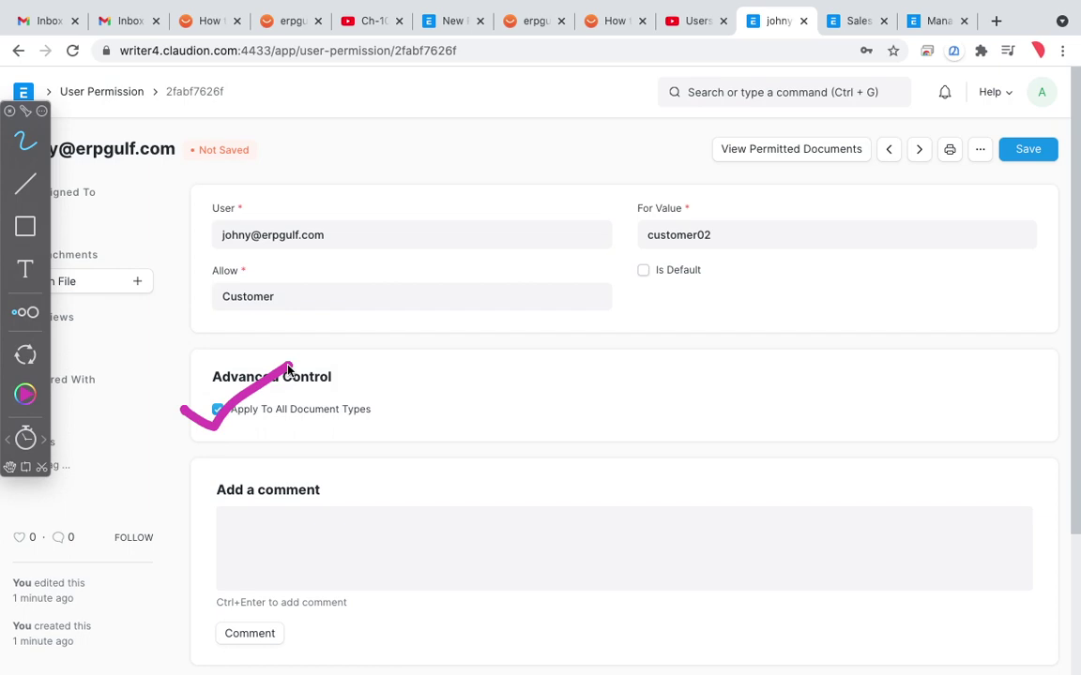
{"action": "mouse_move", "coordinate": [311, 265]}
{"action": "left_mouse_down"}
{"action": "mouse_move", "coordinate": [307, 308]}
{"action": "mouse_move", "coordinate": [313, 272]}
{"action": "left_mouse_up"}
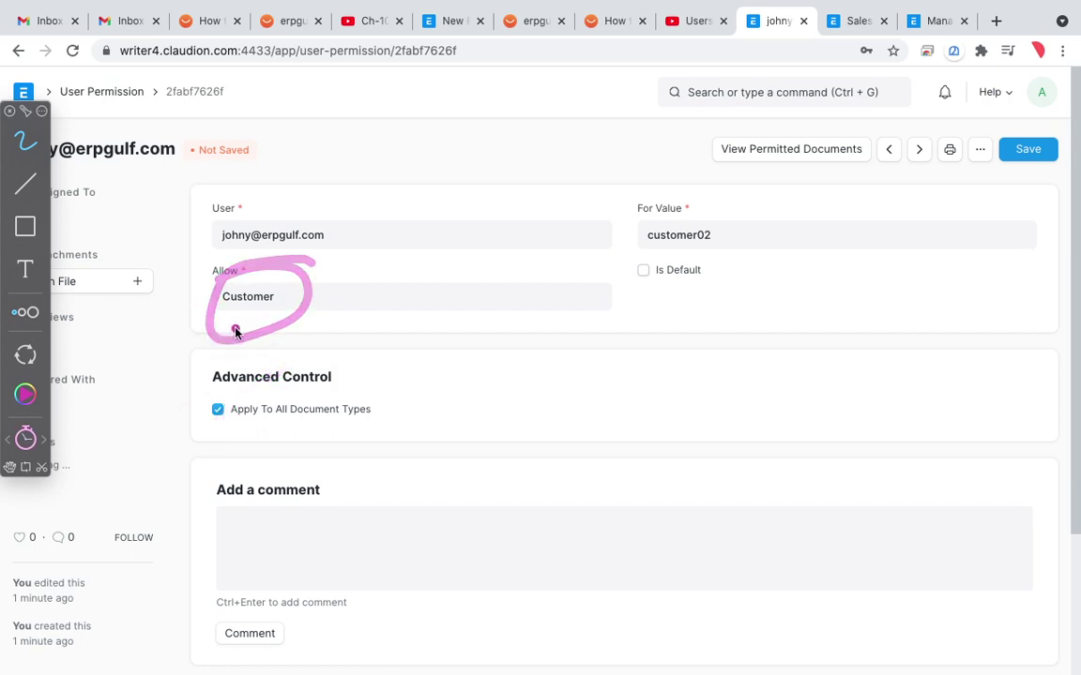
Step: Circle the customer02 invoices once more and exit annotation mode
{"action": "key", "text": "ctrl+Left"}
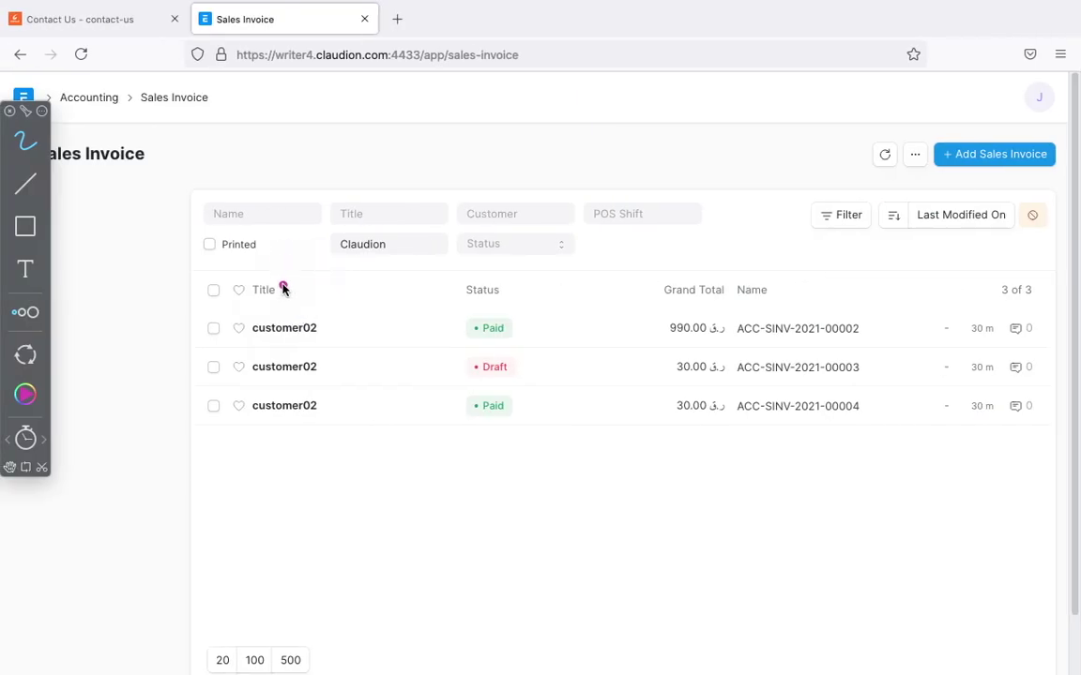
{"action": "mouse_move", "coordinate": [283, 289]}
{"action": "left_mouse_down"}
{"action": "mouse_move", "coordinate": [234, 290]}
{"action": "mouse_move", "coordinate": [350, 447]}
{"action": "mouse_move", "coordinate": [234, 286]}
{"action": "left_mouse_up"}
{"action": "key", "text": "Escape"}
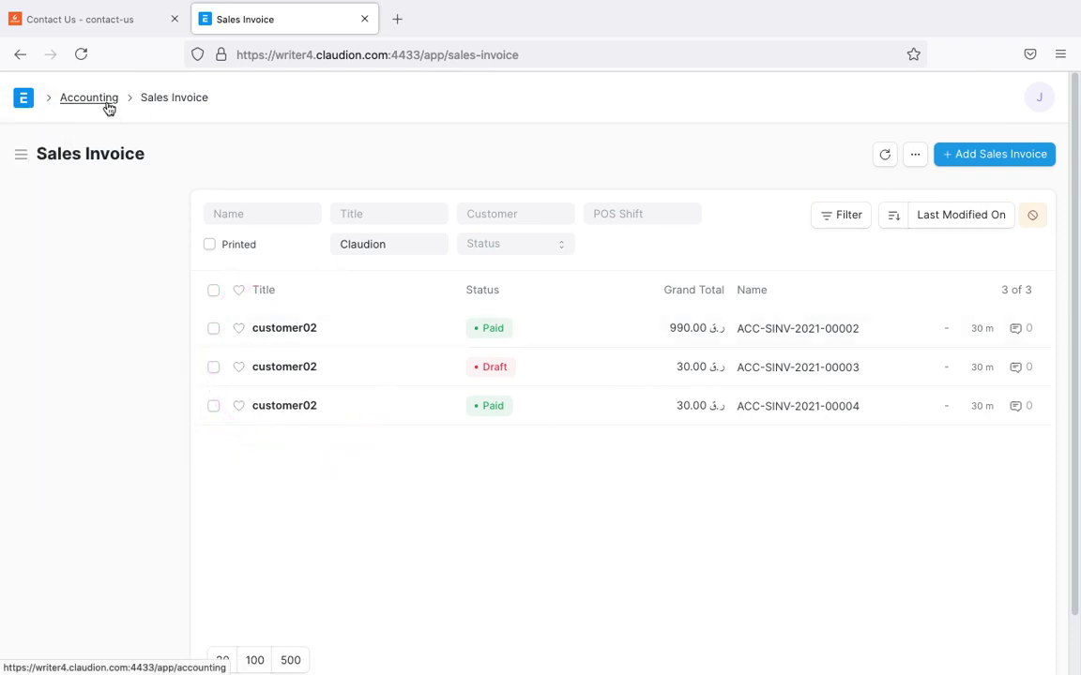
Step: Reach the restricted user's empty Customer list via Accounting and Selling, then go back
{"action": "left_click", "coordinate": [106, 104]}
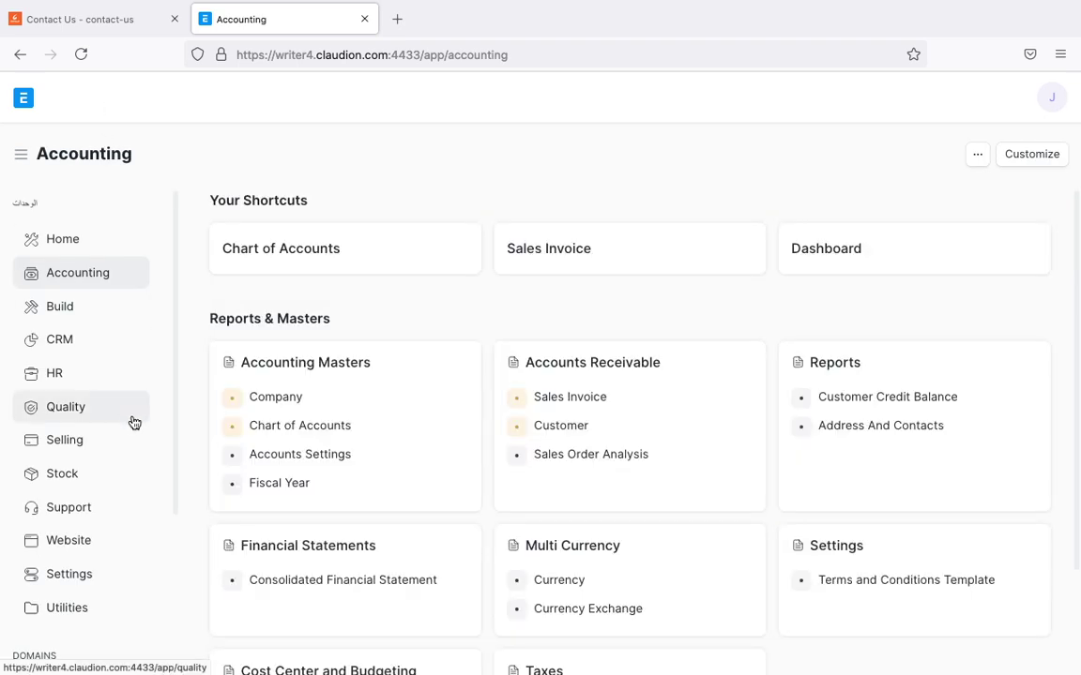
{"action": "scroll", "coordinate": [133, 422], "scroll_direction": "down", "scroll_amount": 1}
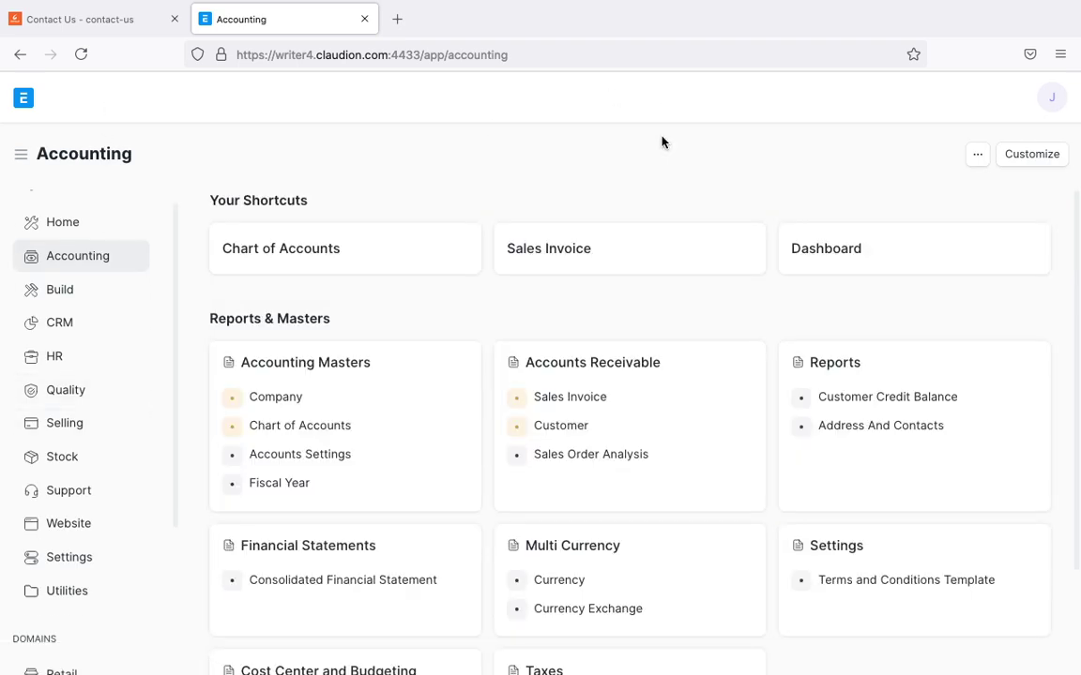
{"action": "scroll", "coordinate": [205, 415], "scroll_direction": "down", "scroll_amount": 2}
{"action": "scroll", "coordinate": [75, 569], "scroll_direction": "down", "scroll_amount": 4}
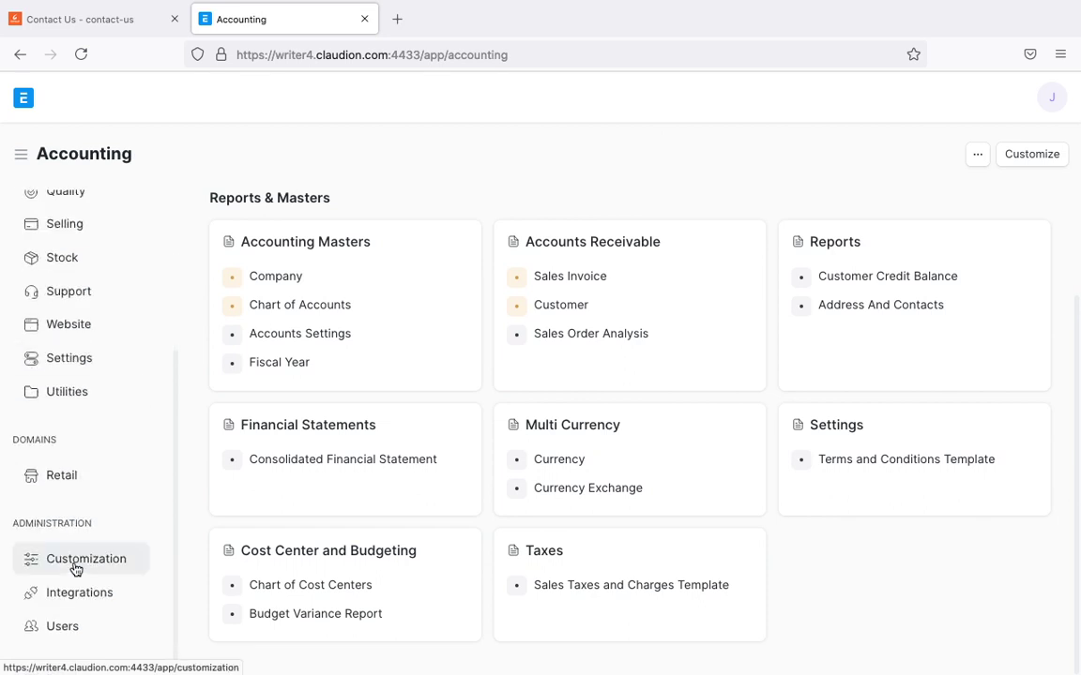
{"action": "scroll", "coordinate": [75, 569], "scroll_direction": "up", "scroll_amount": 5}
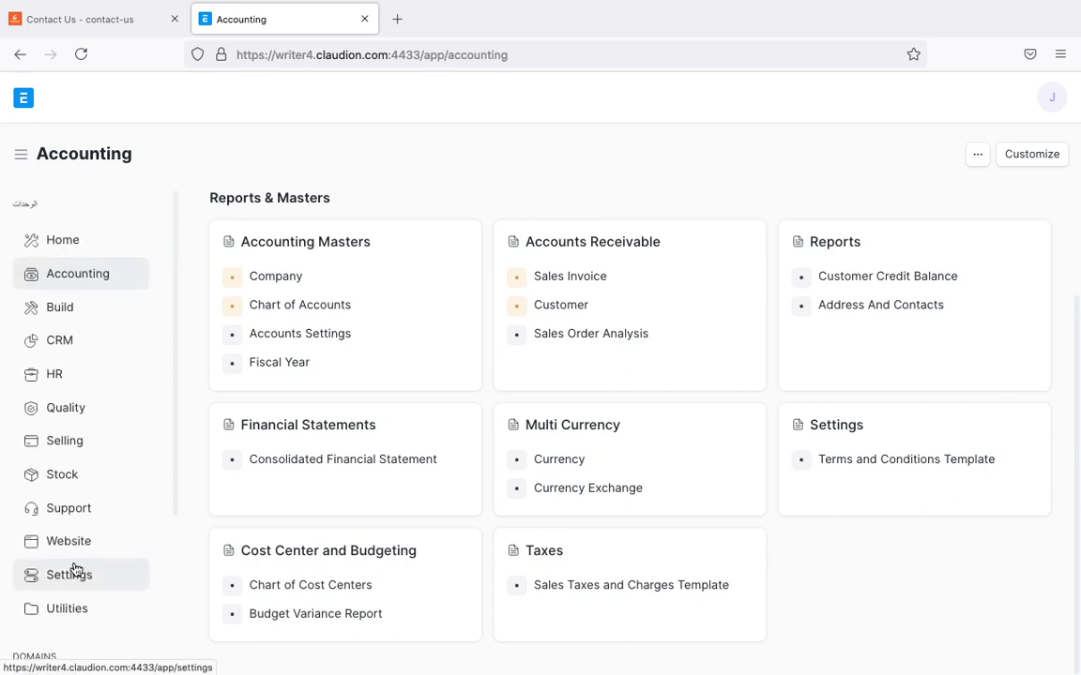
{"action": "left_click", "coordinate": [99, 448]}
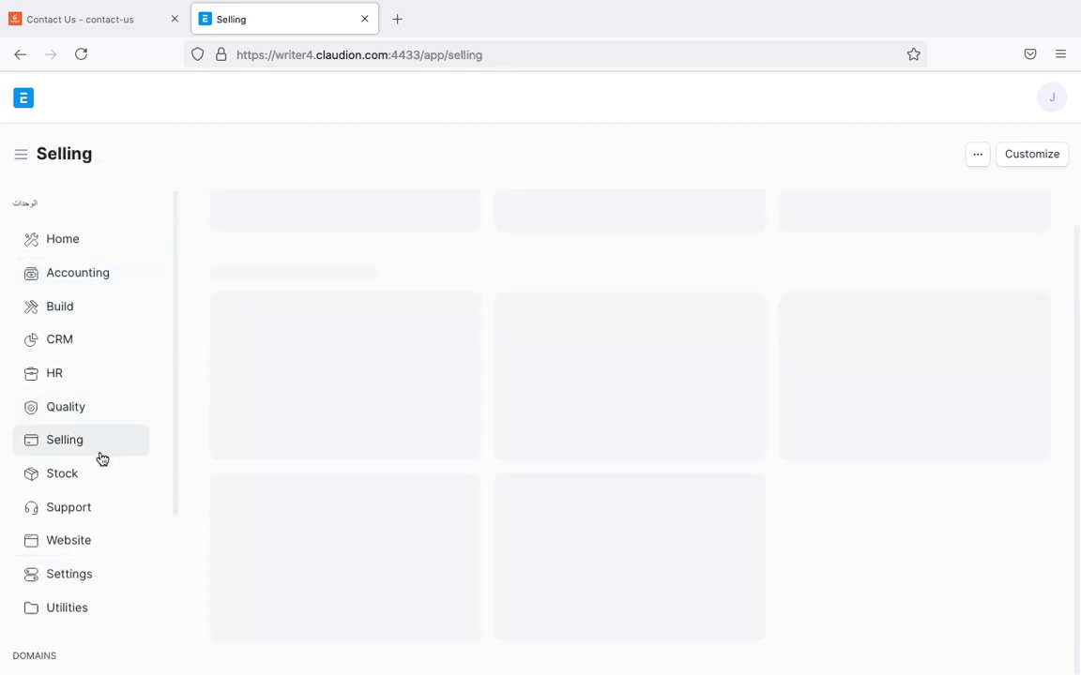
{"action": "scroll", "coordinate": [326, 511], "scroll_direction": "down", "scroll_amount": 5}
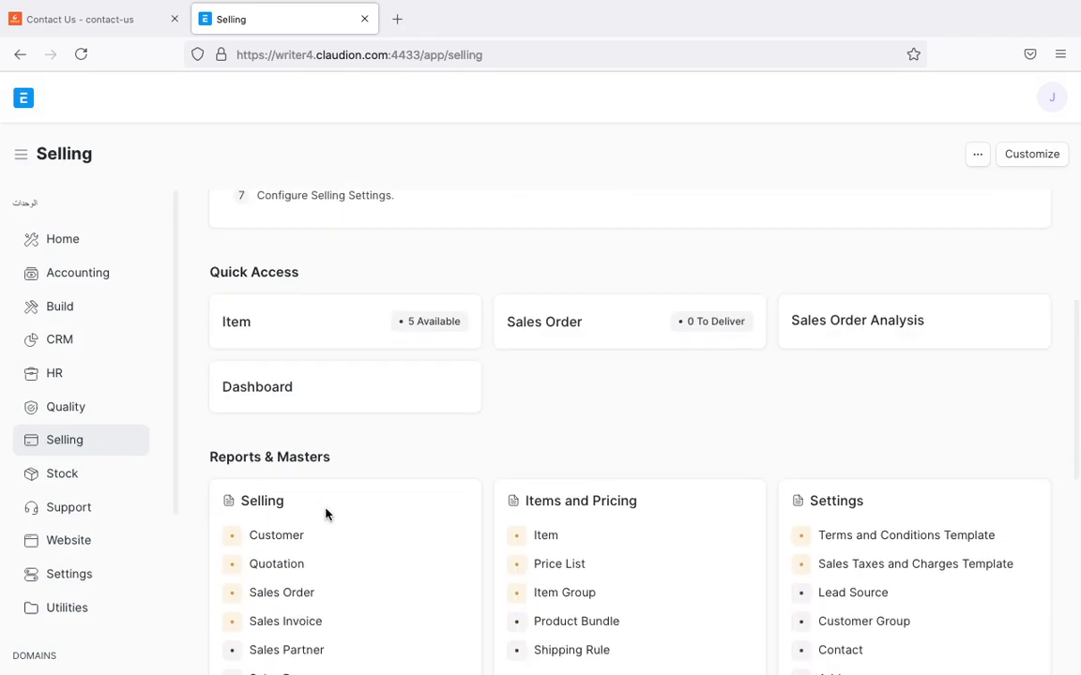
{"action": "left_click", "coordinate": [294, 469]}
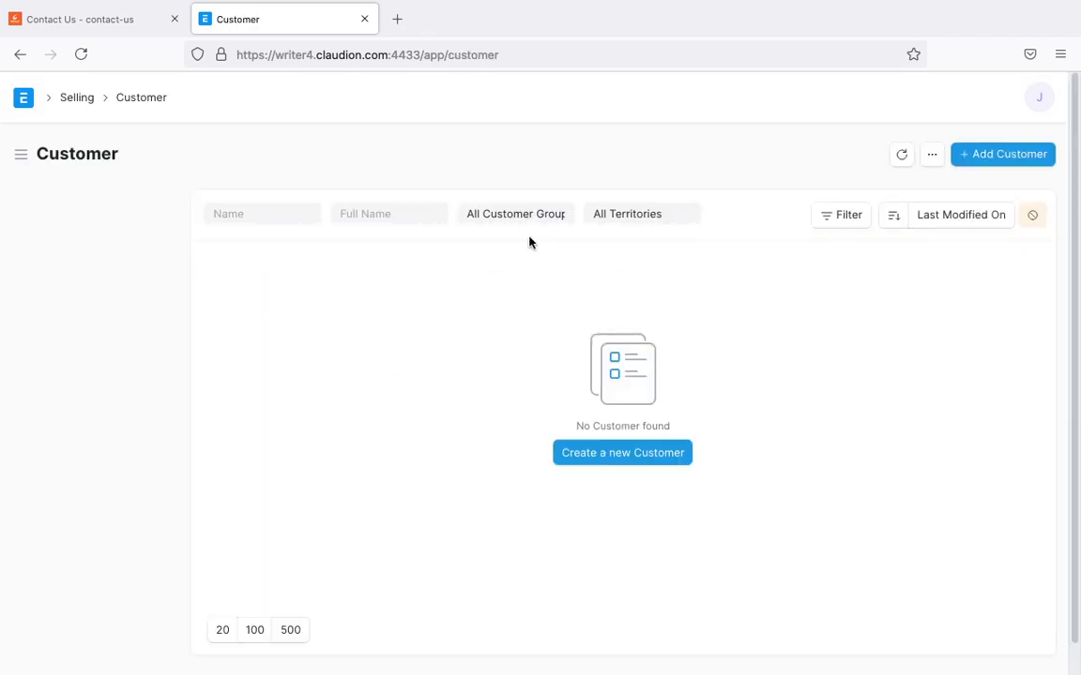
{"action": "left_click", "coordinate": [16, 54]}
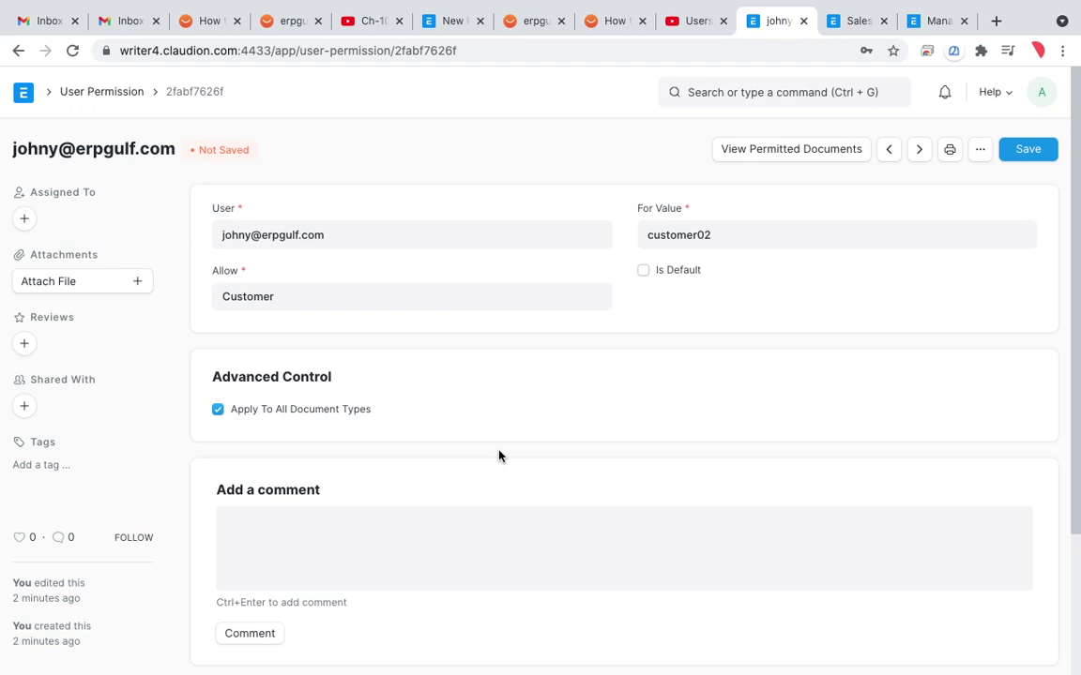
Step: Highlight the Advanced Control section and untick Apply To All Document Types
{"action": "left_click_drag", "start_coordinate": [323, 347], "coordinate": [283, 464]}
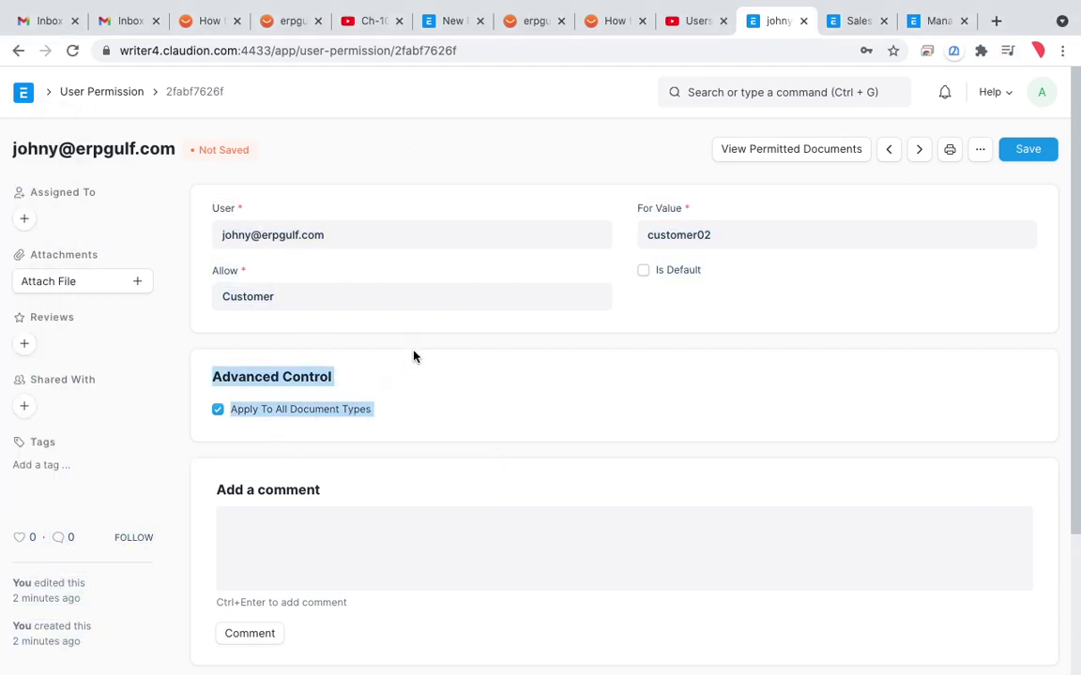
{"action": "left_click", "coordinate": [384, 356]}
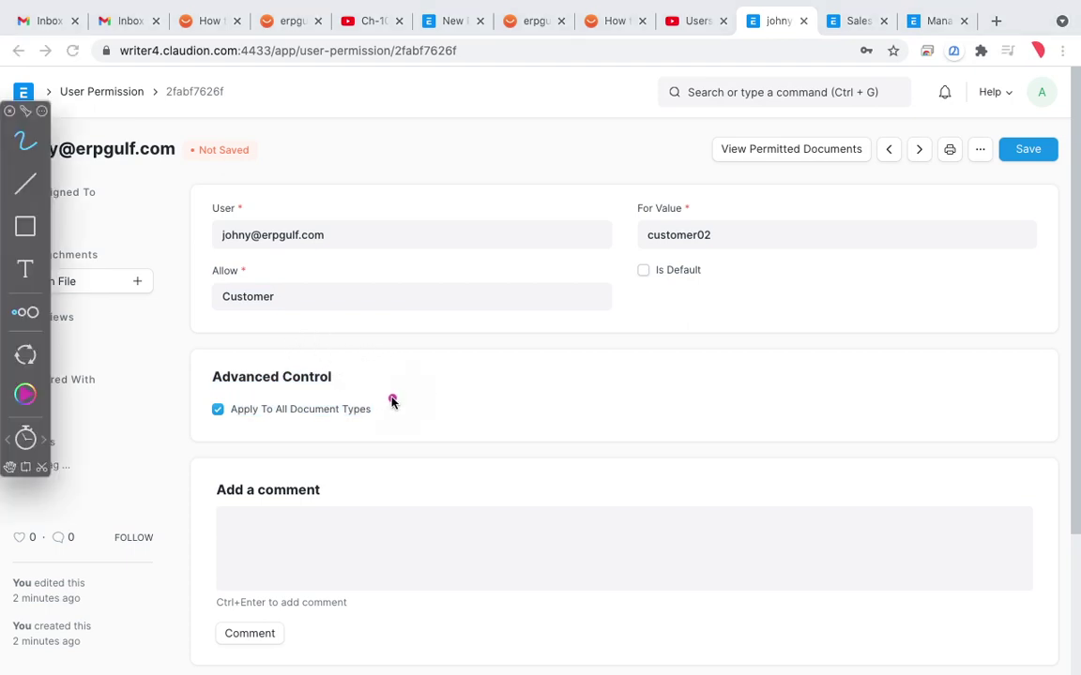
{"action": "left_click_drag", "start_coordinate": [374, 377], "coordinate": [200, 403]}
{"action": "left_click", "coordinate": [218, 409]}
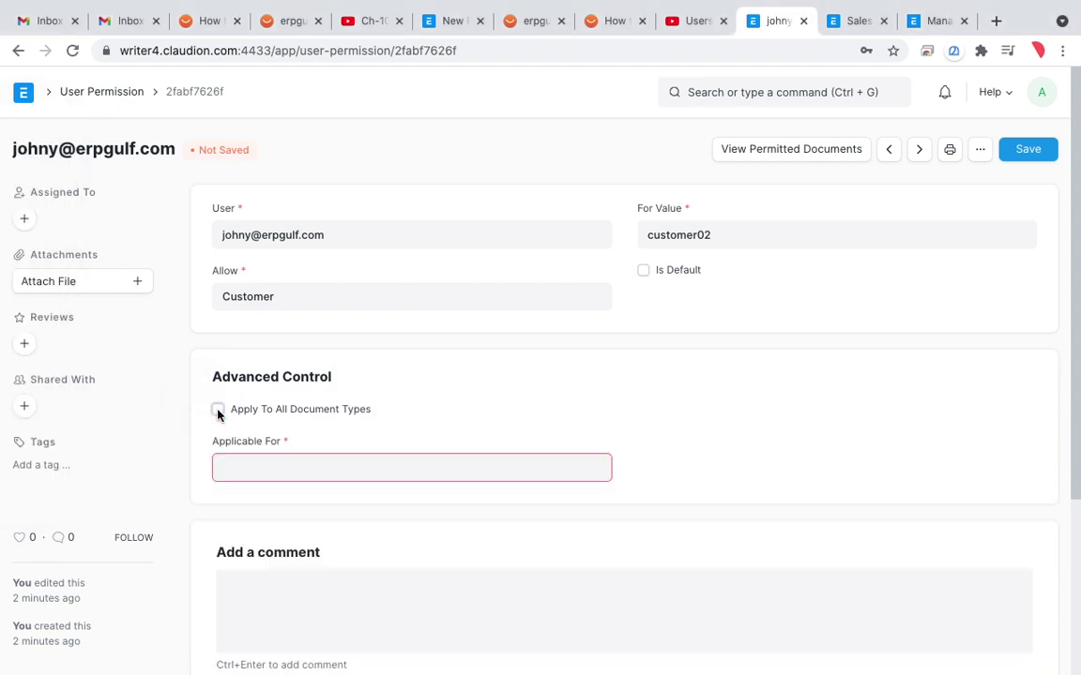
Step: Set the permission's Applicable For document type to Sales Invoice
{"action": "left_click", "coordinate": [244, 467]}
{"action": "type", "text": "quo"}
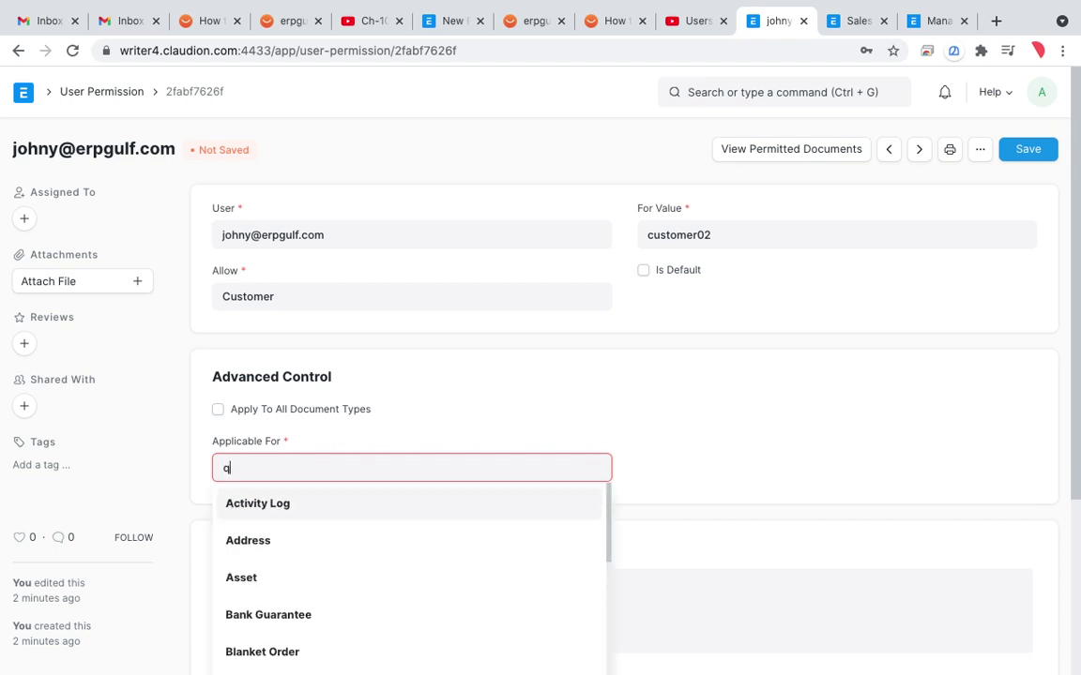
{"action": "key", "text": "BackSpace"}
{"action": "key", "text": "BackSpace"}
{"action": "key", "text": "BackSpace"}
{"action": "type", "text": "sales"}
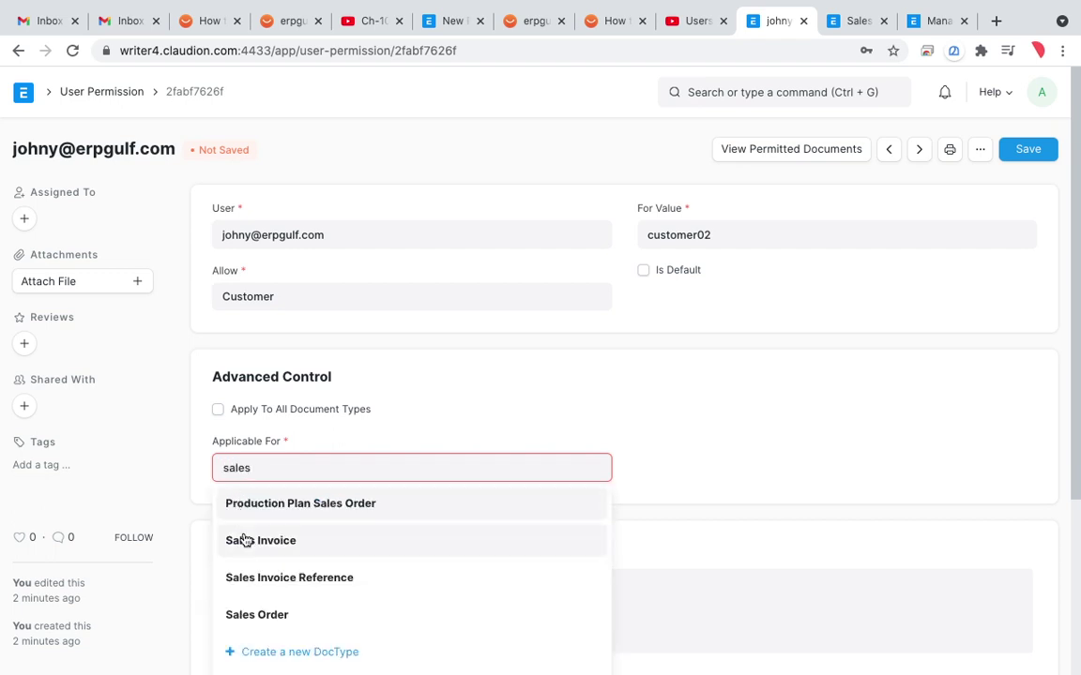
{"action": "left_click", "coordinate": [252, 545]}
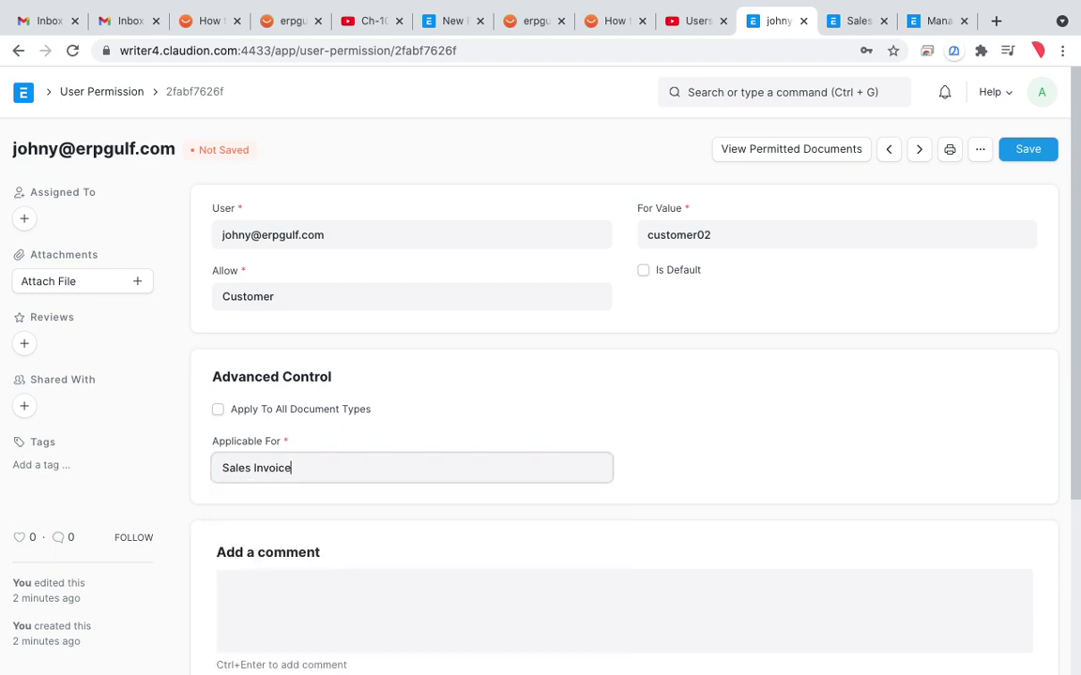
{"action": "key", "text": "BackSpace"}
{"action": "key", "text": "BackSpace"}
{"action": "key", "text": "BackSpace"}
{"action": "key", "text": "BackSpace"}
{"action": "key", "text": "BackSpace"}
{"action": "key", "text": "BackSpace"}
{"action": "key", "text": "BackSpace"}
{"action": "key", "text": "BackSpace"}
{"action": "key", "text": "BackSpace"}
{"action": "key", "text": "BackSpace"}
{"action": "key", "text": "BackSpace"}
{"action": "key", "text": "BackSpace"}
{"action": "key", "text": "BackSpace"}
{"action": "type", "text": "qu"}
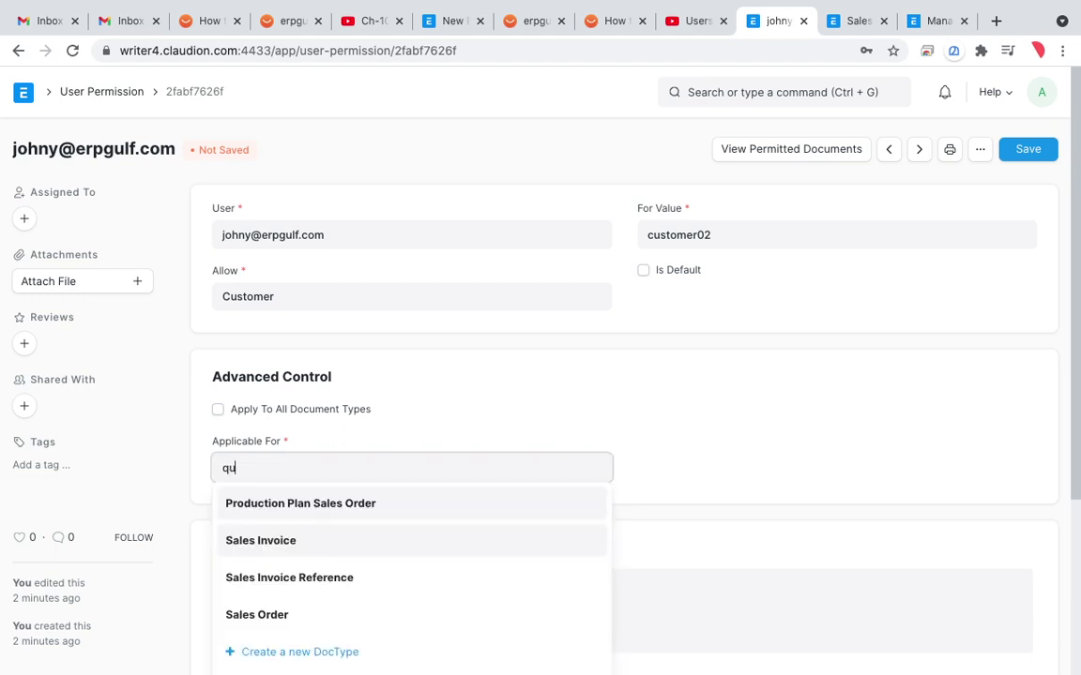
{"action": "type", "text": "o"}
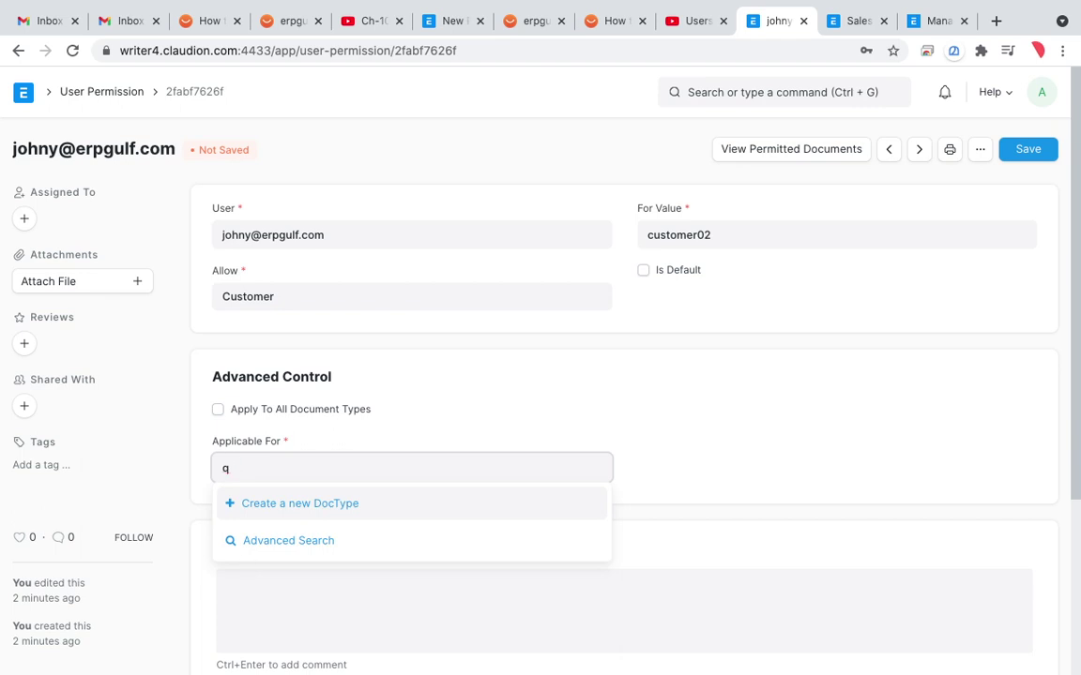
{"action": "type", "text": "sales"}
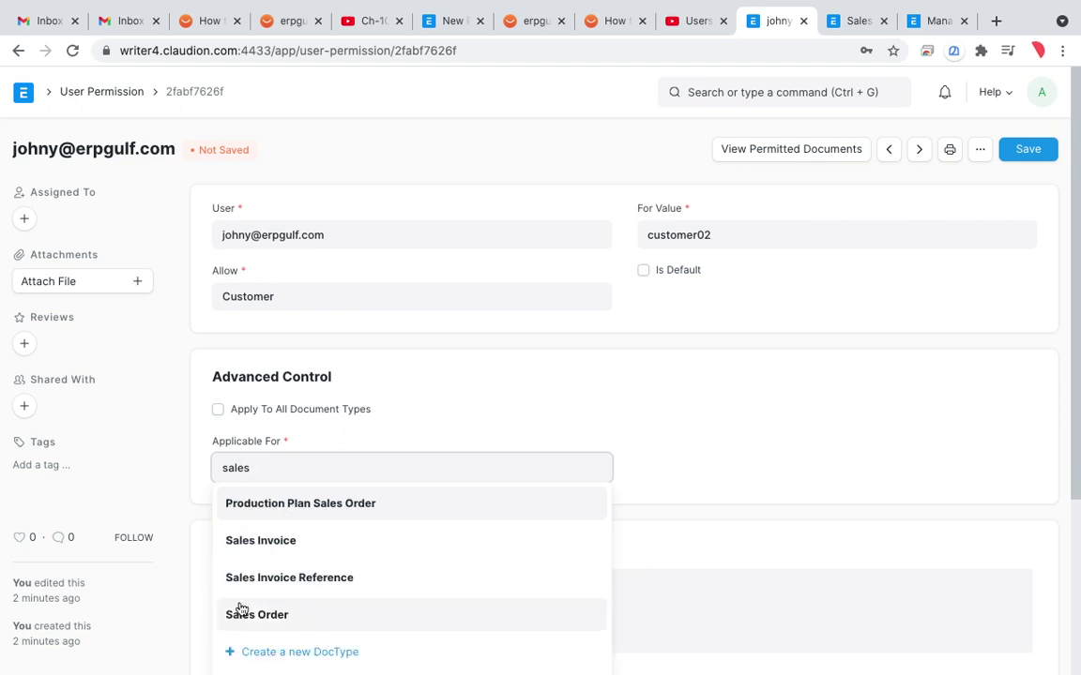
{"action": "left_click", "coordinate": [286, 550]}
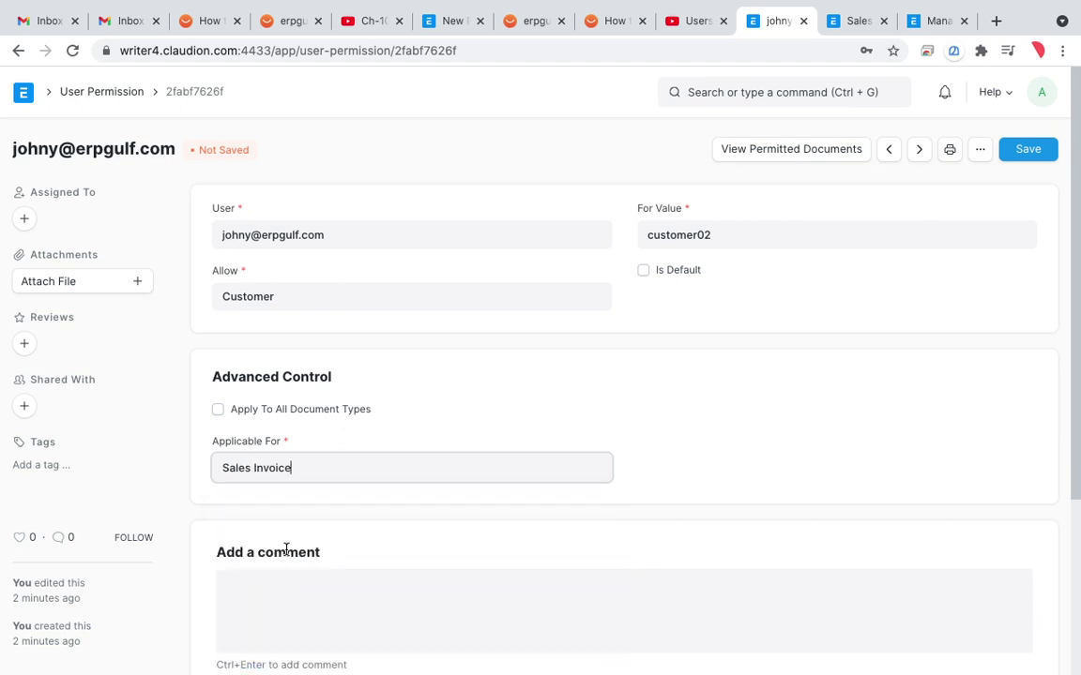
Step: Circle the Sales Invoice applicability setting with the annotation pen
{"action": "key", "text": "ctrl+shift+a"}
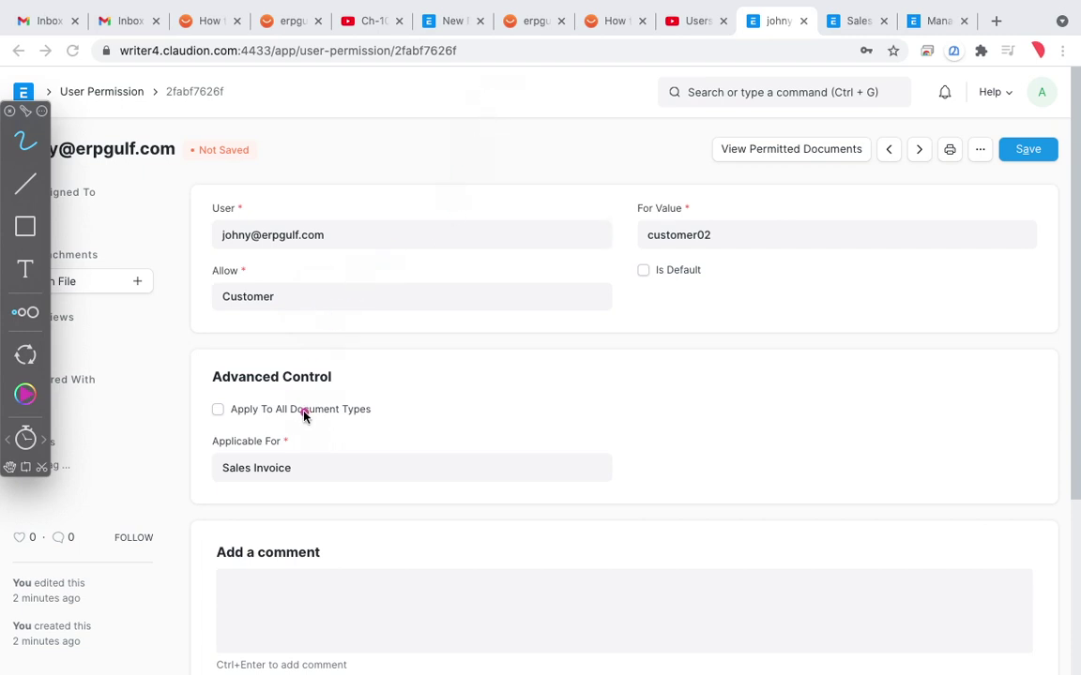
{"action": "mouse_move", "coordinate": [277, 392]}
{"action": "left_mouse_down"}
{"action": "mouse_move", "coordinate": [215, 502]}
{"action": "mouse_move", "coordinate": [232, 463]}
{"action": "left_mouse_up"}
{"action": "mouse_move", "coordinate": [298, 421]}
{"action": "left_mouse_down"}
{"action": "mouse_move", "coordinate": [277, 506]}
{"action": "mouse_move", "coordinate": [214, 445]}
{"action": "left_mouse_up"}
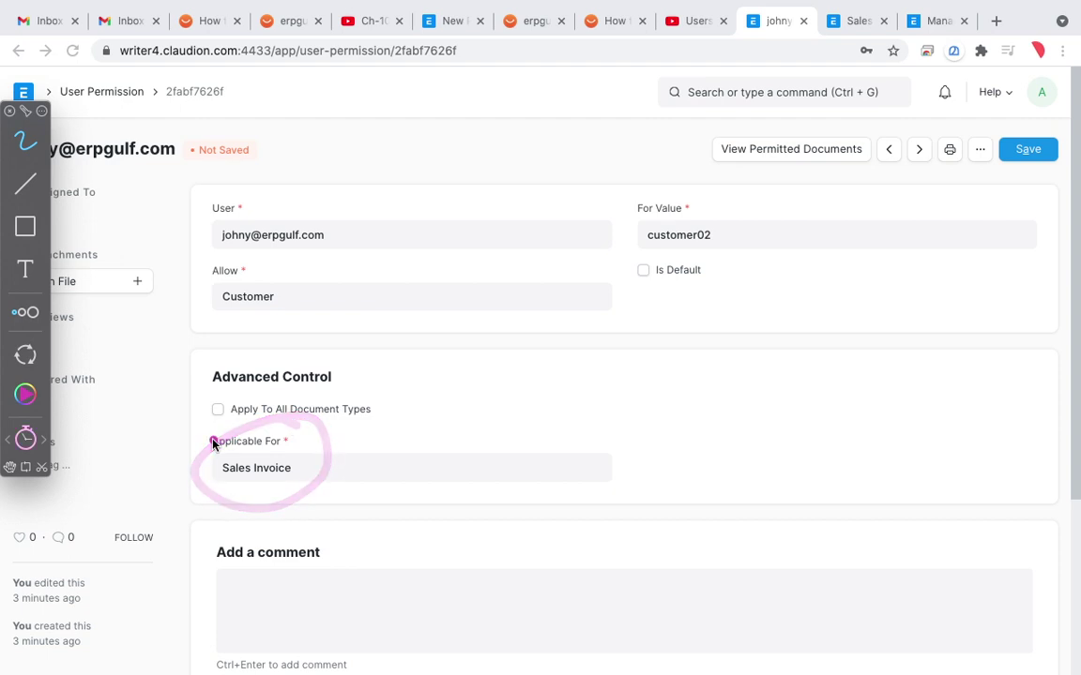
{"action": "key", "text": "Escape"}
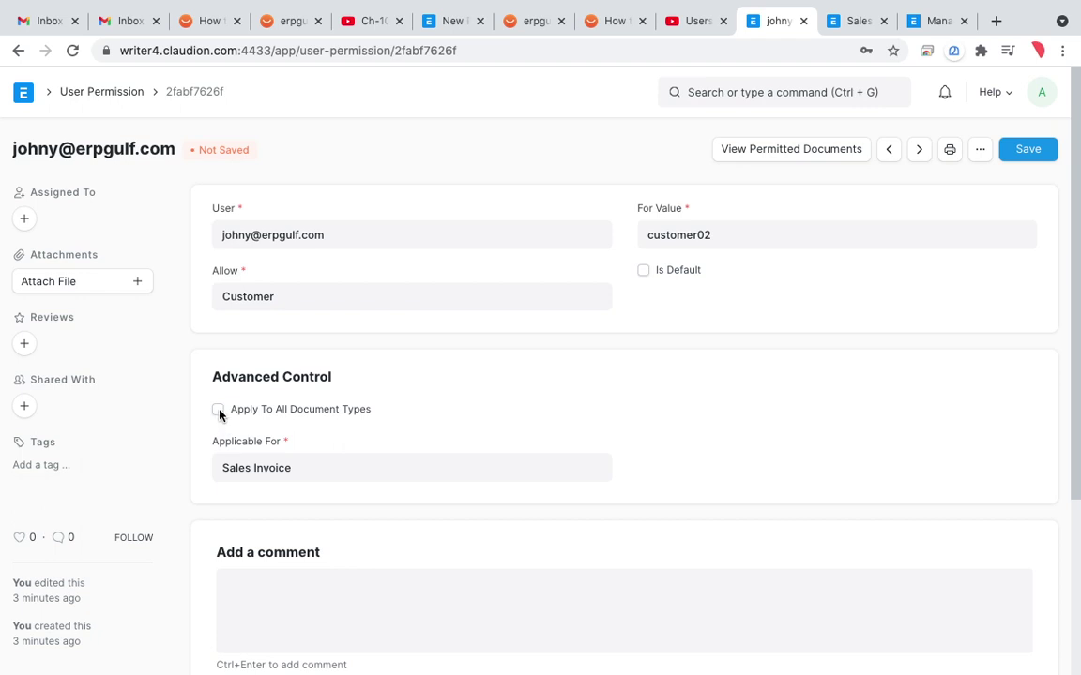
Step: Re-check 'Apply To All Document Types' for customer02 and annotate the user and value
{"action": "left_click", "coordinate": [219, 412]}
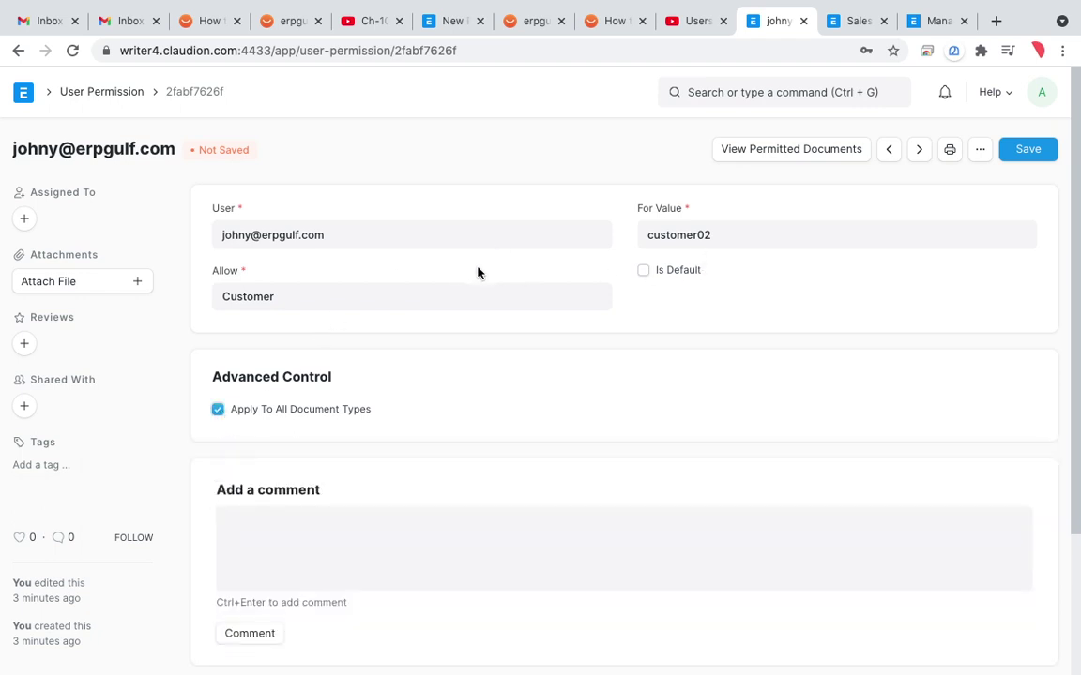
{"action": "key", "text": "ctrl+shift+a"}
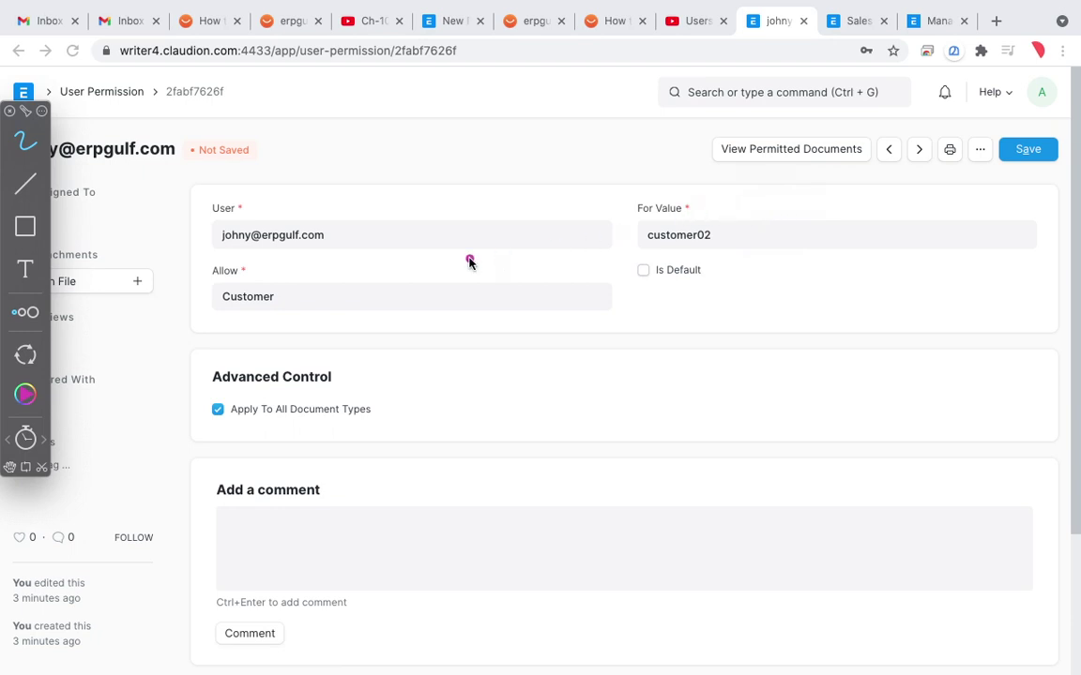
{"action": "mouse_move", "coordinate": [365, 237]}
{"action": "left_mouse_down"}
{"action": "mouse_move", "coordinate": [640, 227]}
{"action": "mouse_move", "coordinate": [634, 239]}
{"action": "mouse_move", "coordinate": [648, 242]}
{"action": "mouse_move", "coordinate": [661, 228]}
{"action": "left_mouse_up"}
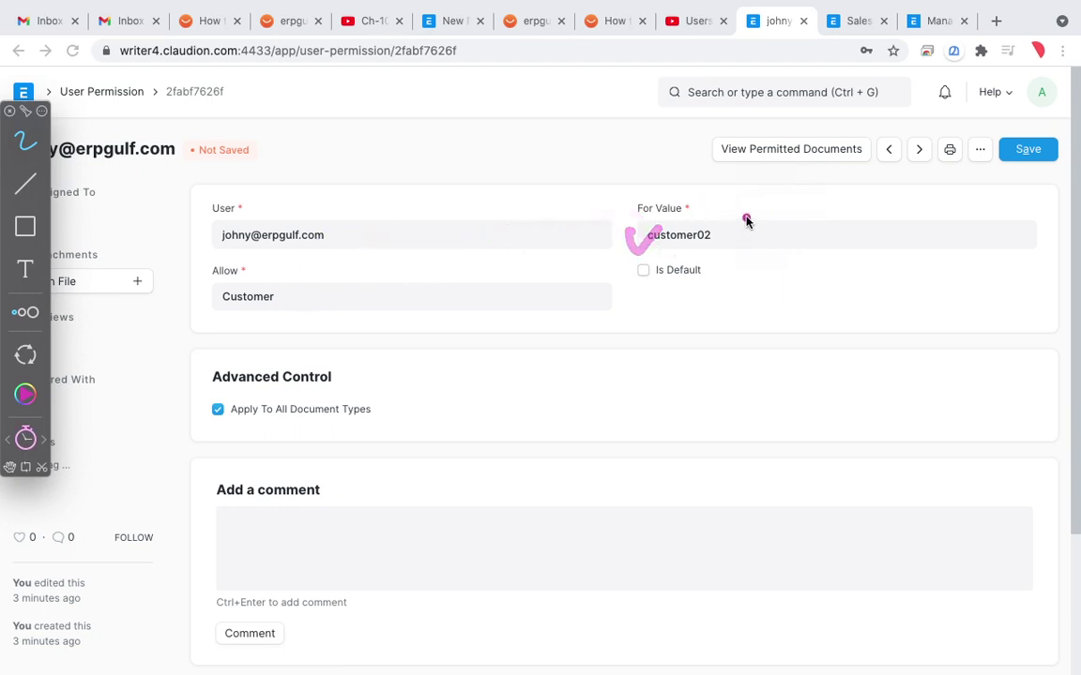
{"action": "mouse_move", "coordinate": [747, 217]}
{"action": "left_mouse_down"}
{"action": "mouse_move", "coordinate": [608, 261]}
{"action": "mouse_move", "coordinate": [741, 211]}
{"action": "left_mouse_up"}
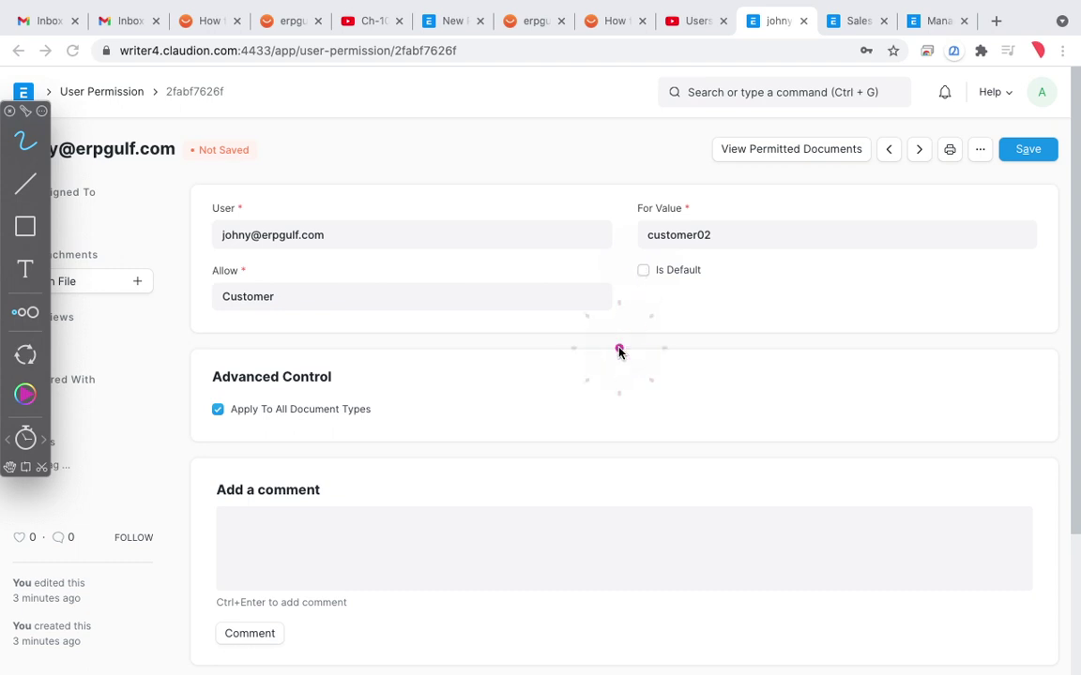
{"action": "key", "text": "Escape"}
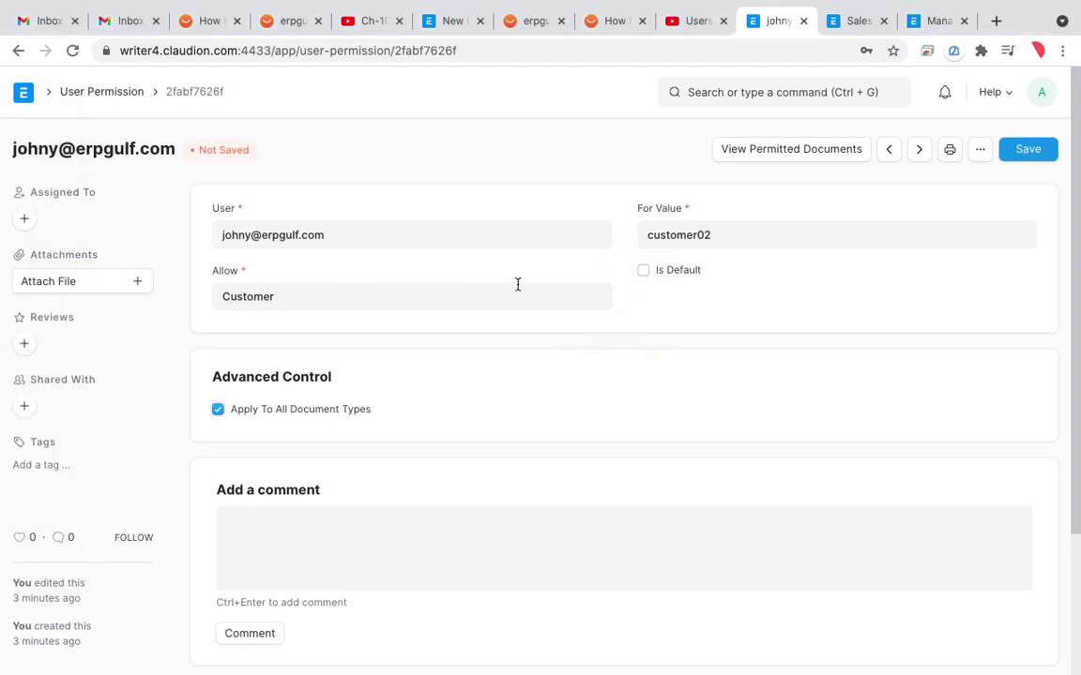
Step: Go from the User Permission list via Home to the Users workspace
{"action": "left_click", "coordinate": [105, 94]}
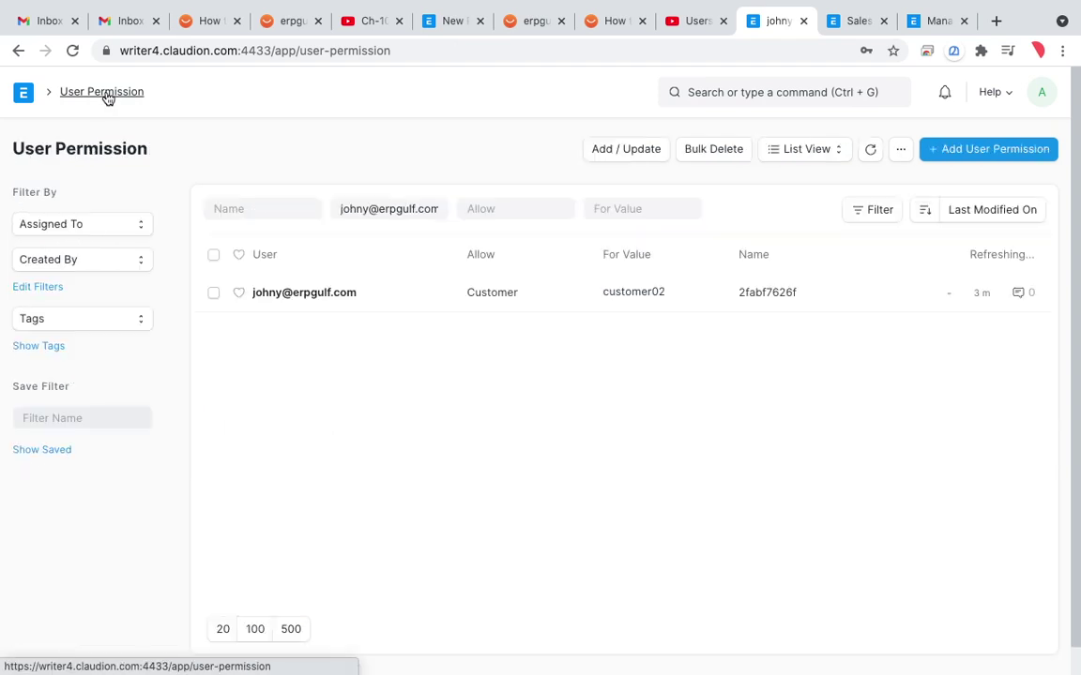
{"action": "left_click", "coordinate": [25, 97]}
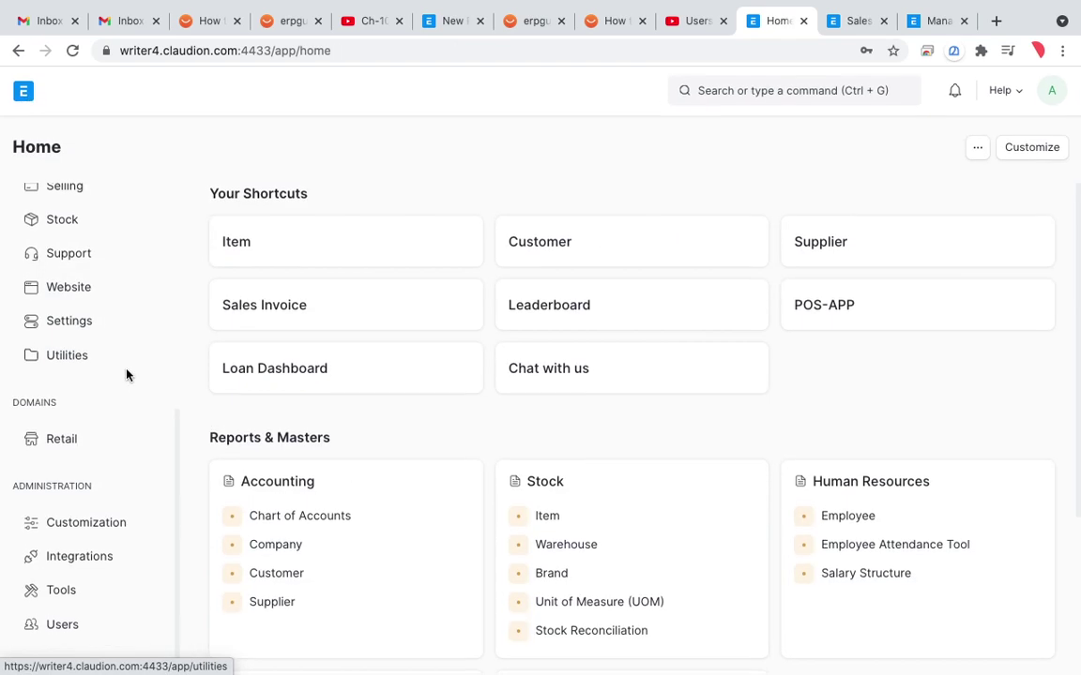
{"action": "left_click", "coordinate": [116, 630]}
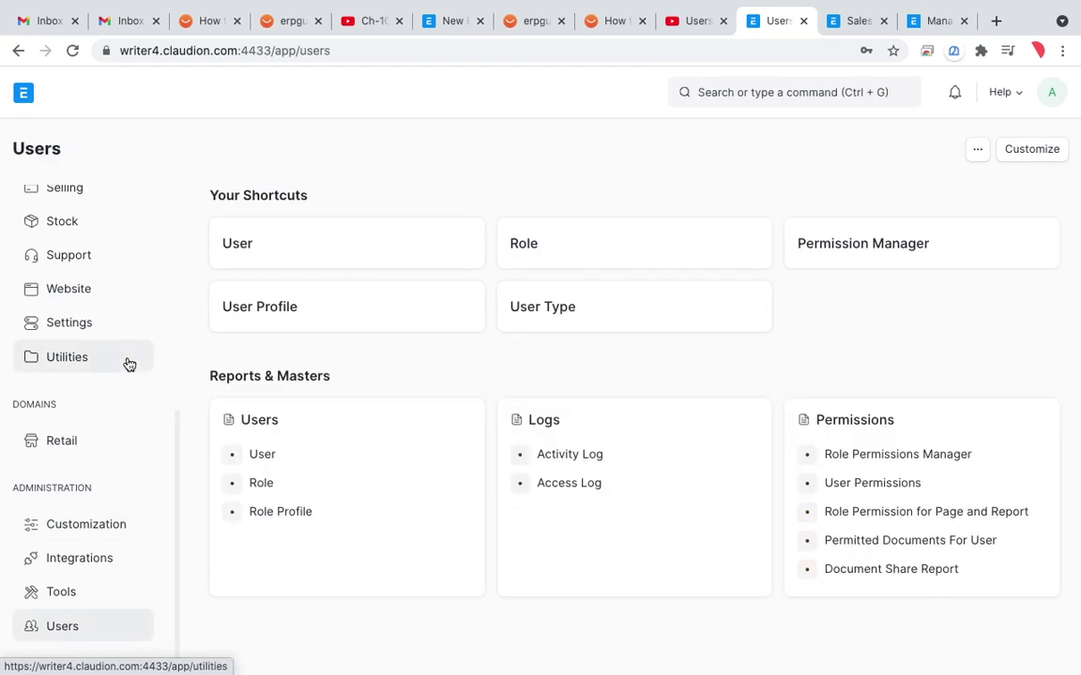
{"action": "scroll", "coordinate": [128, 364], "scroll_direction": "up", "scroll_amount": 5}
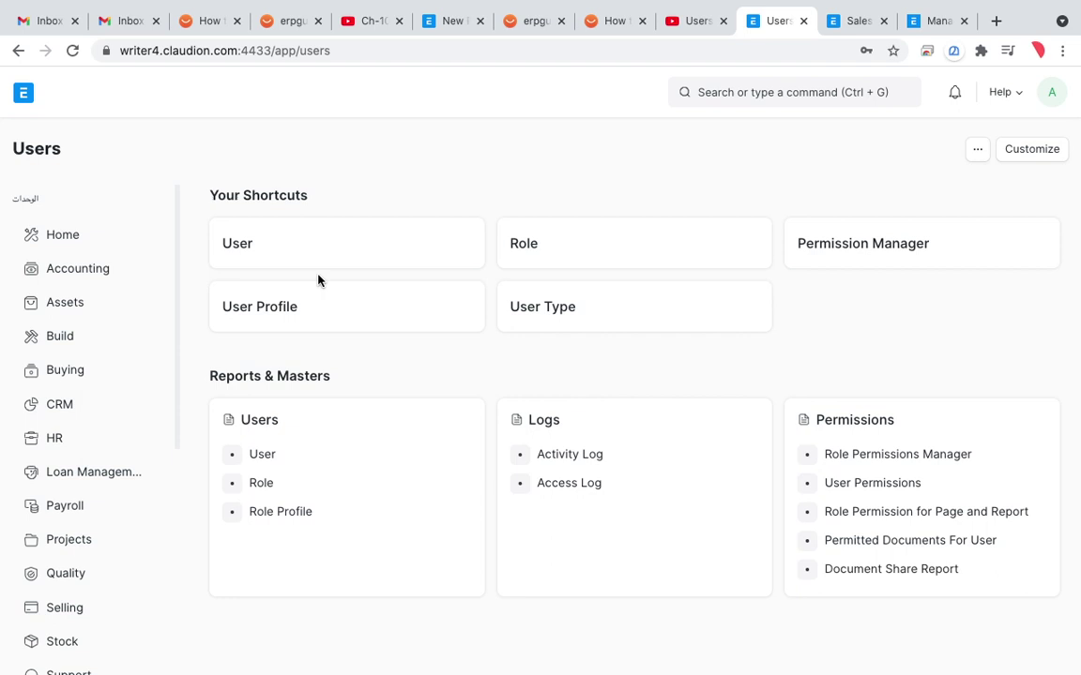
Step: Search the awesome bar for 'customer group' and open Customer Group Tree
{"action": "left_click", "coordinate": [728, 93]}
{"action": "type", "text": "cs"}
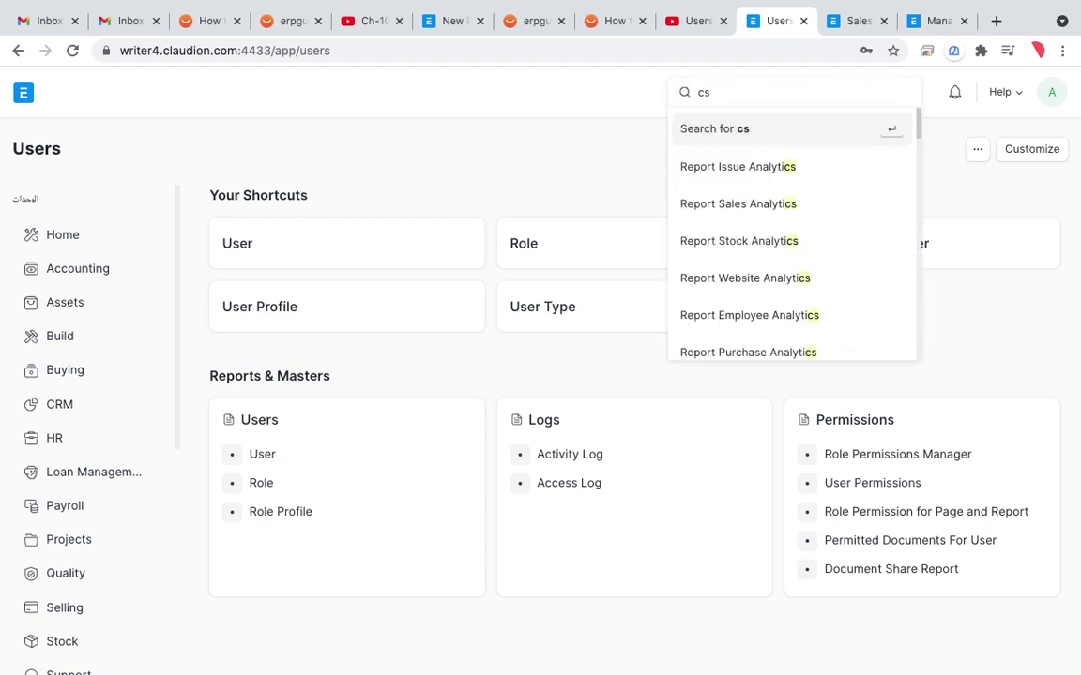
{"action": "key", "text": "BackSpace"}
{"action": "type", "text": "ustomer grou"}
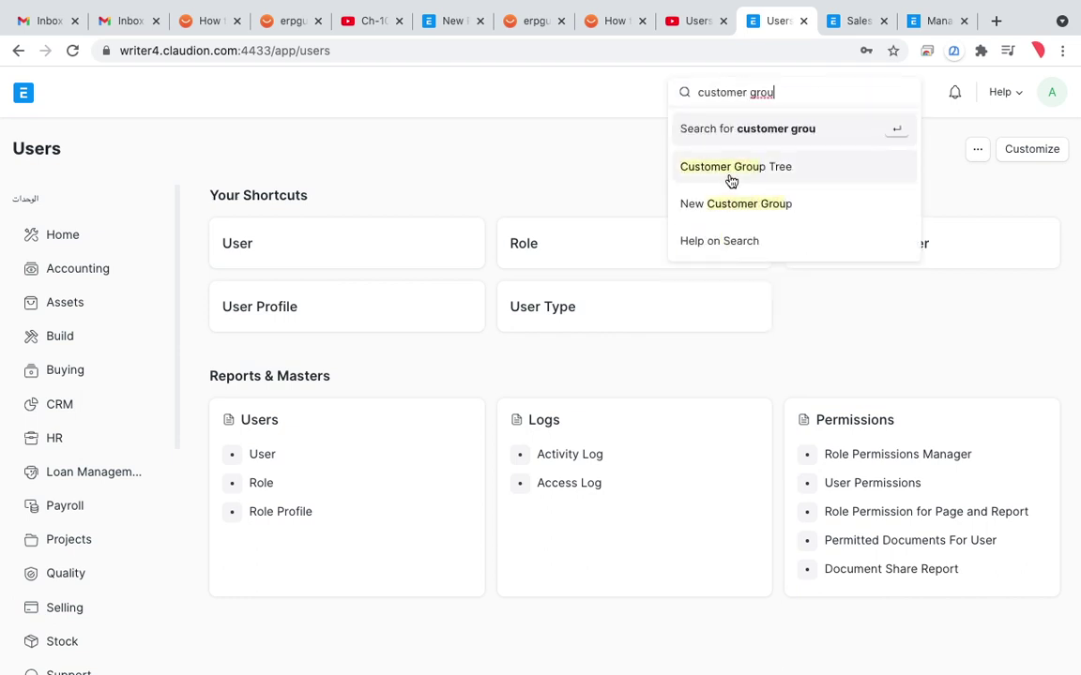
{"action": "left_click", "coordinate": [728, 173]}
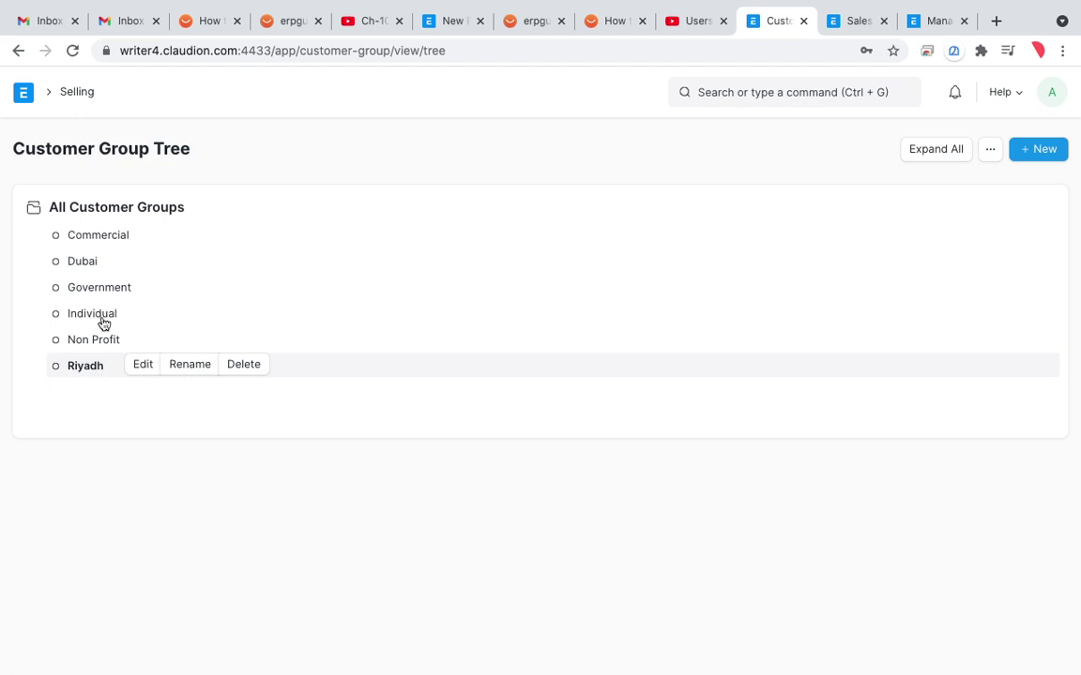
Step: Open the Customer list from the Selling workspace
{"action": "left_click", "coordinate": [79, 93]}
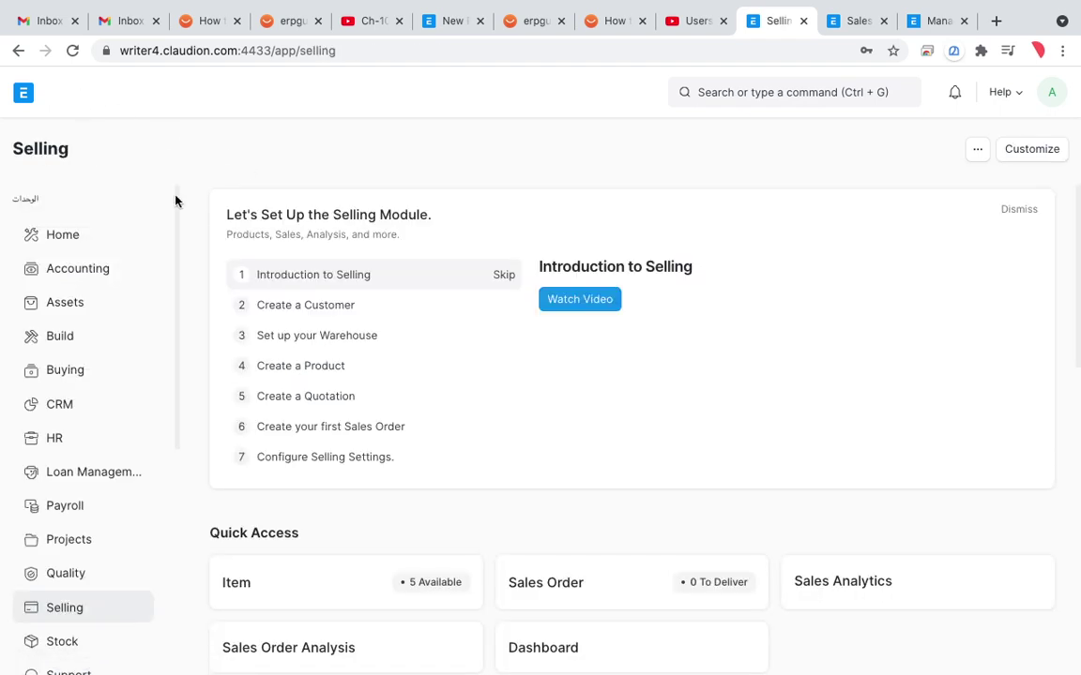
{"action": "scroll", "coordinate": [86, 470], "scroll_direction": "down", "scroll_amount": 2}
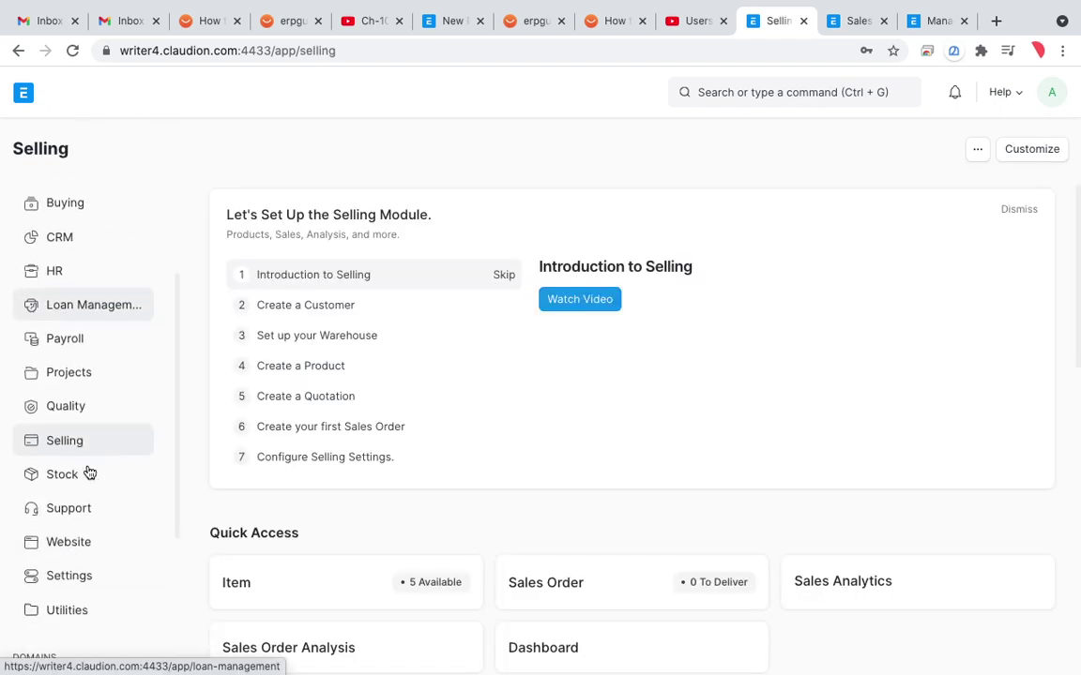
{"action": "scroll", "coordinate": [90, 474], "scroll_direction": "up", "scroll_amount": 2}
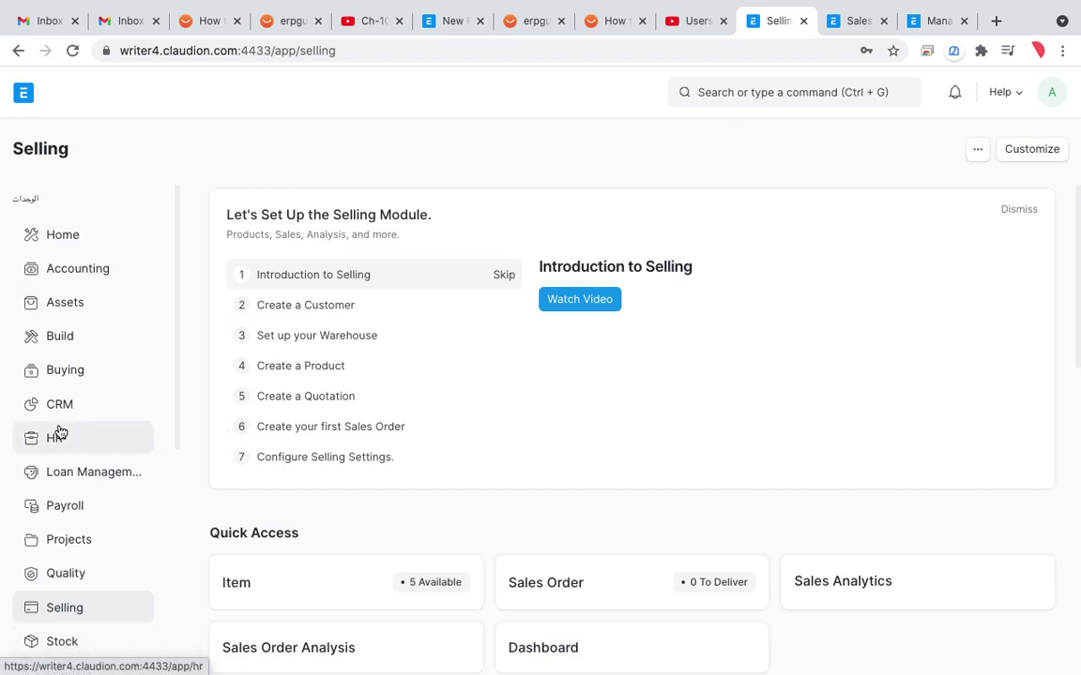
{"action": "scroll", "coordinate": [59, 432], "scroll_direction": "down", "scroll_amount": 5}
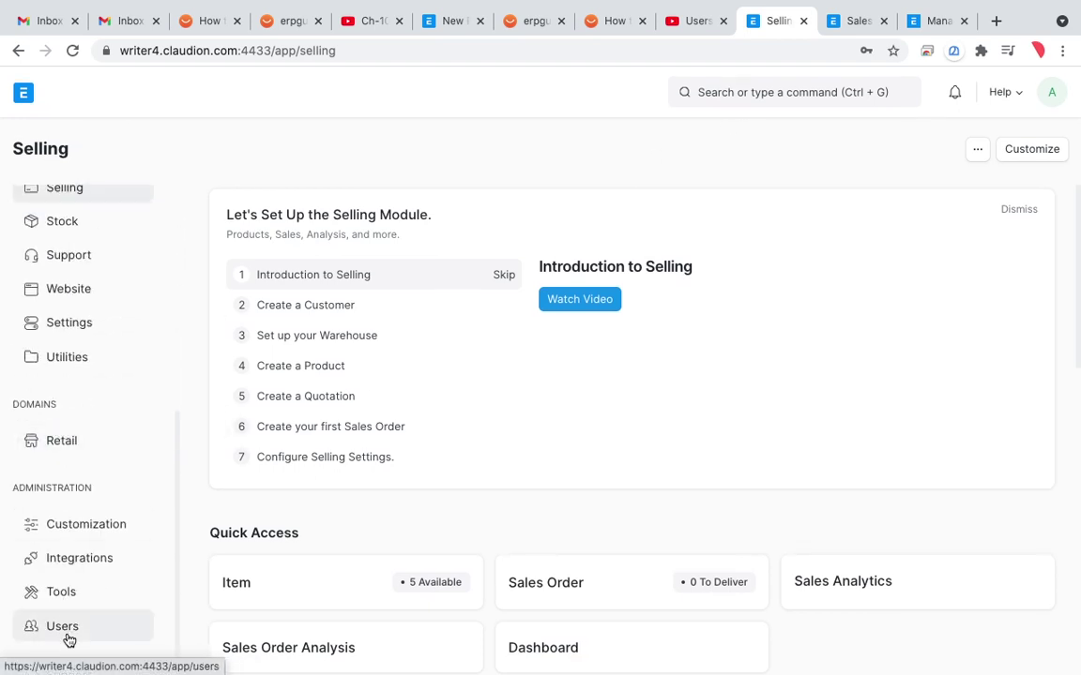
{"action": "scroll", "coordinate": [68, 639], "scroll_direction": "up", "scroll_amount": 4}
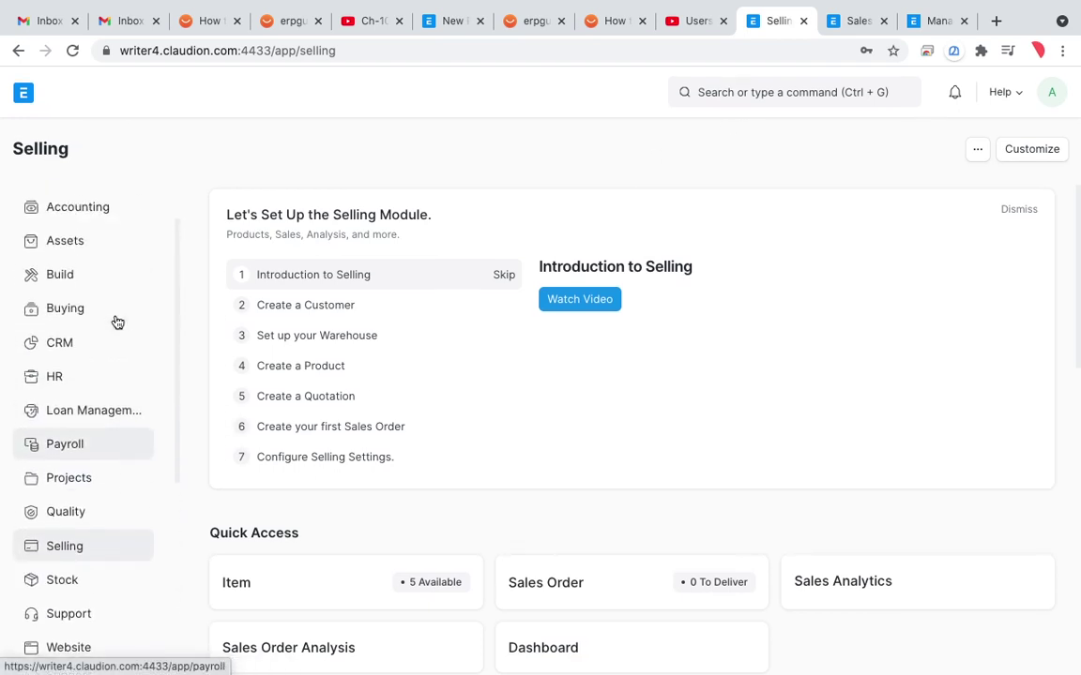
{"action": "scroll", "coordinate": [117, 323], "scroll_direction": "up", "scroll_amount": 1}
{"action": "scroll", "coordinate": [118, 322], "scroll_direction": "down", "scroll_amount": 1}
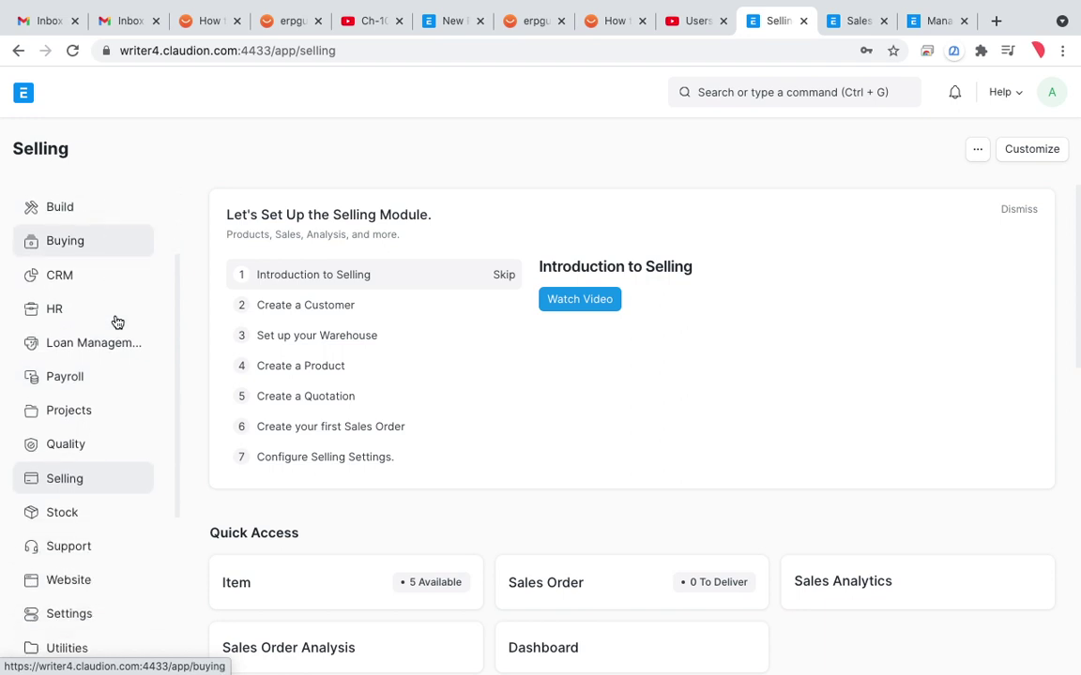
{"action": "scroll", "coordinate": [117, 322], "scroll_direction": "down", "scroll_amount": 4}
{"action": "scroll", "coordinate": [117, 323], "scroll_direction": "up", "scroll_amount": 1}
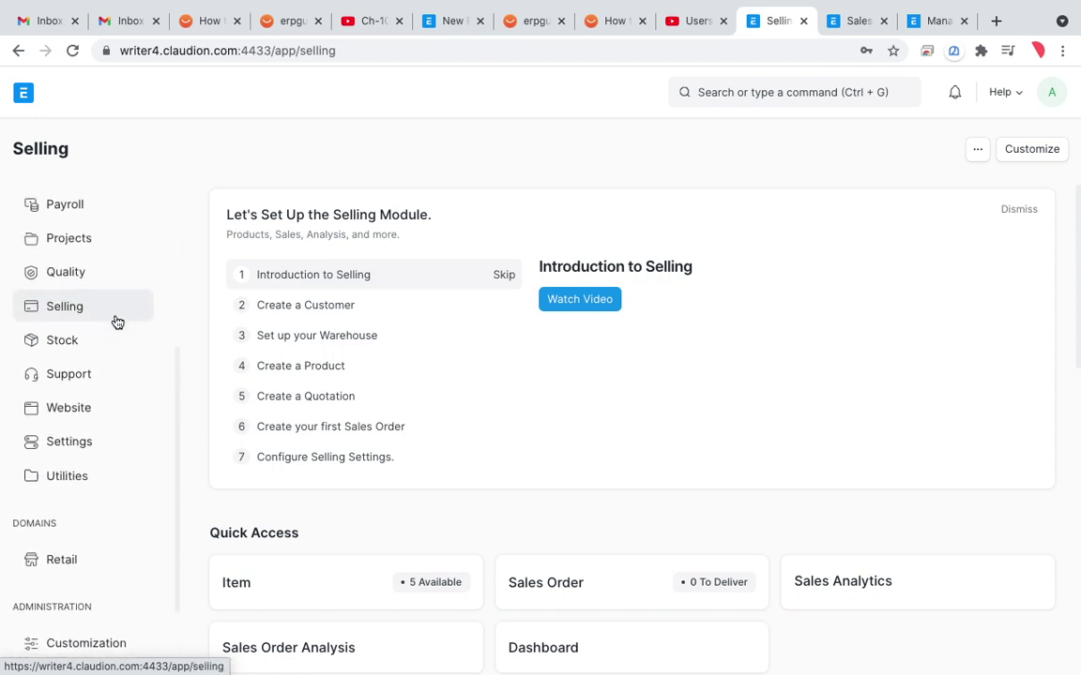
{"action": "scroll", "coordinate": [118, 323], "scroll_direction": "up", "scroll_amount": 1}
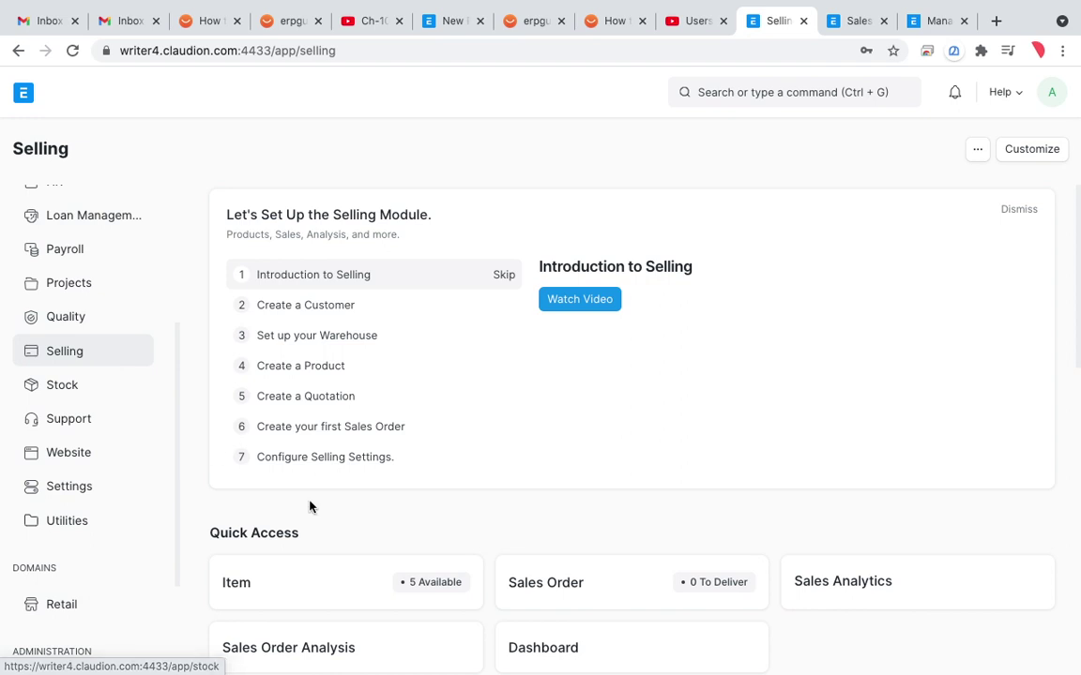
{"action": "scroll", "coordinate": [350, 554], "scroll_direction": "down", "scroll_amount": 3}
{"action": "scroll", "coordinate": [349, 556], "scroll_direction": "down", "scroll_amount": 1}
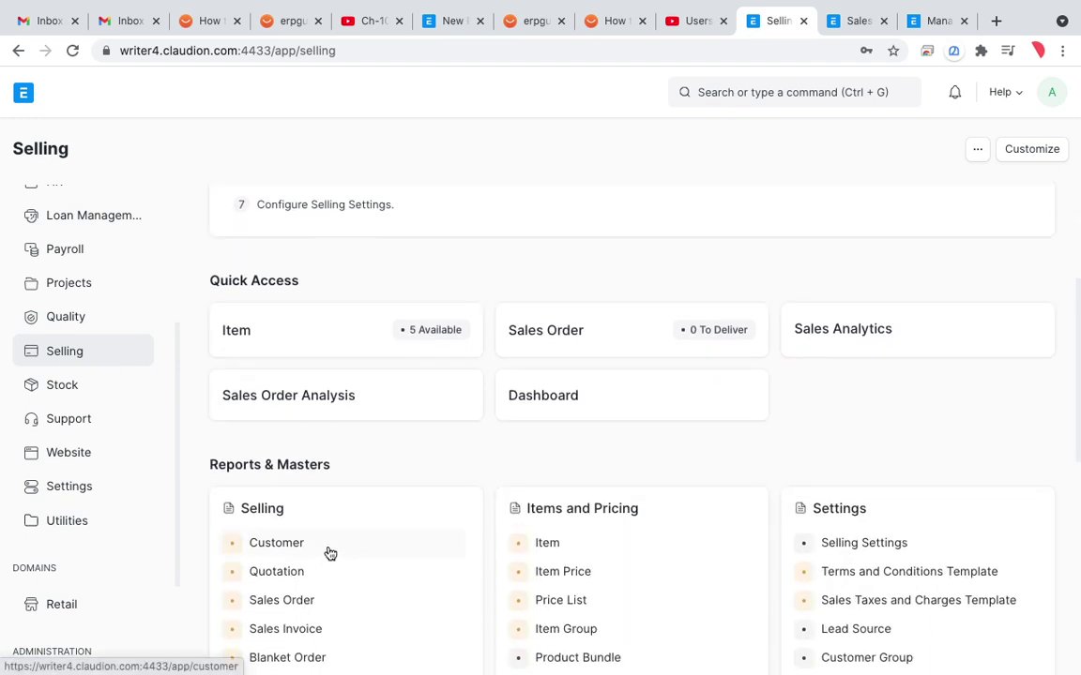
{"action": "left_click", "coordinate": [295, 542]}
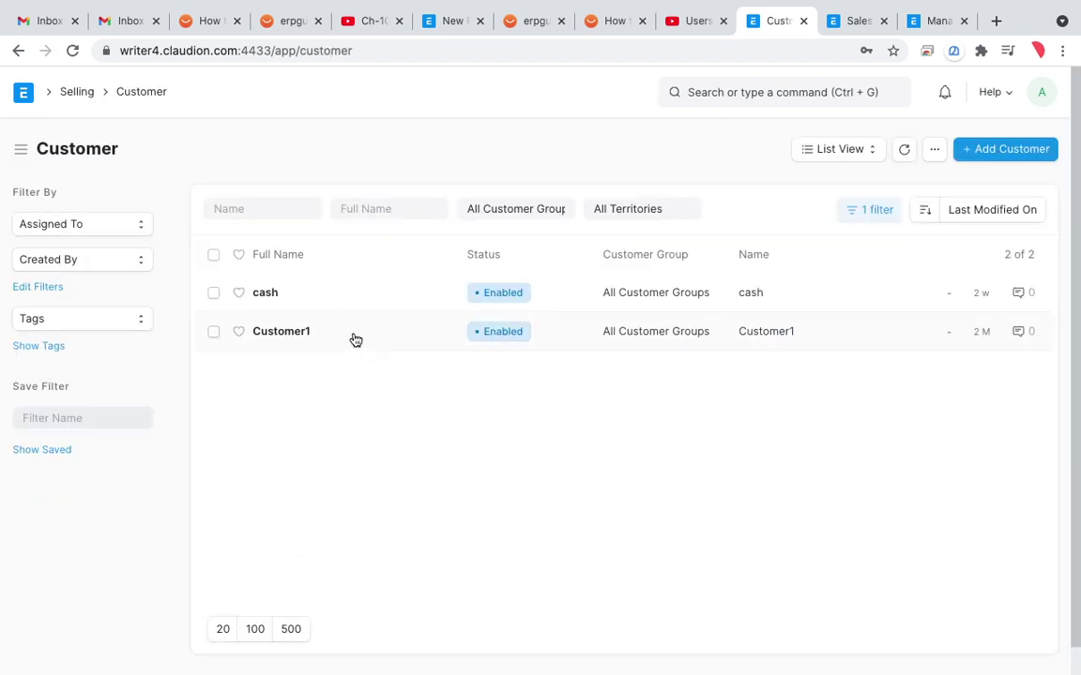
Step: Change Customer1's Customer Group to Riyadh and save the customer
{"action": "left_click", "coordinate": [301, 333]}
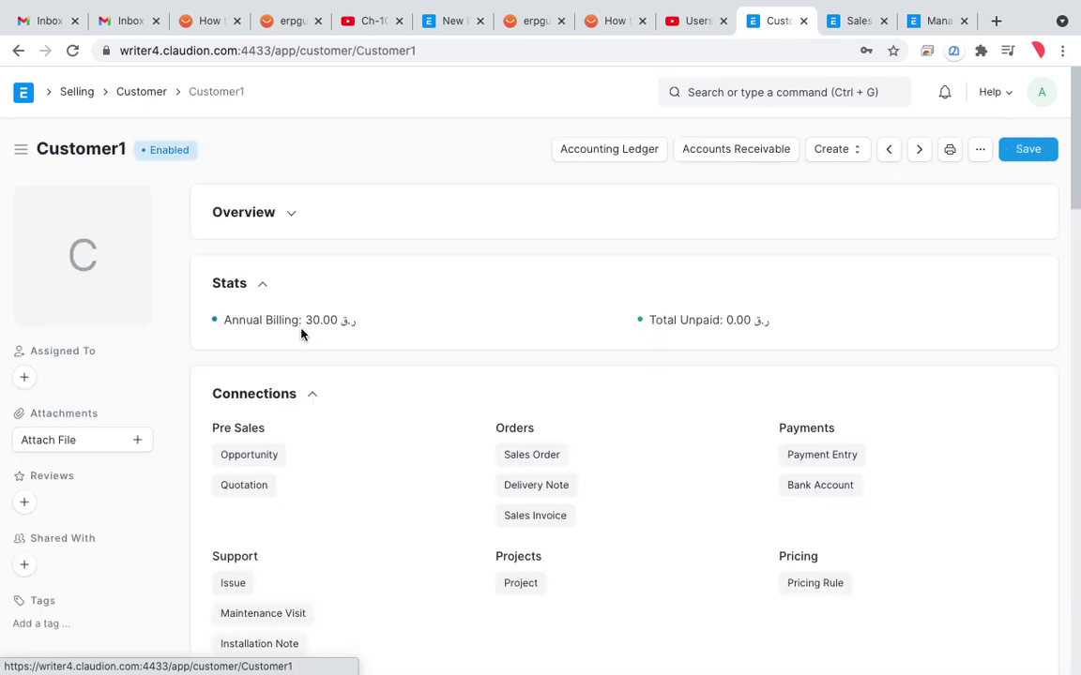
{"action": "key", "text": "ctrl+f"}
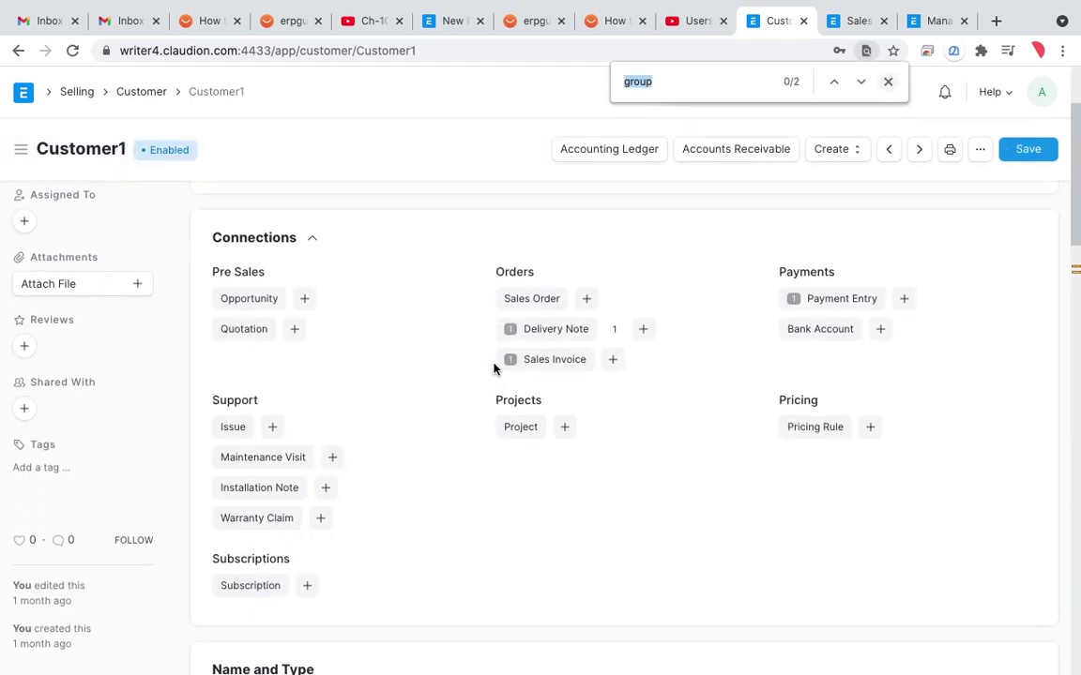
{"action": "type", "text": "grou"}
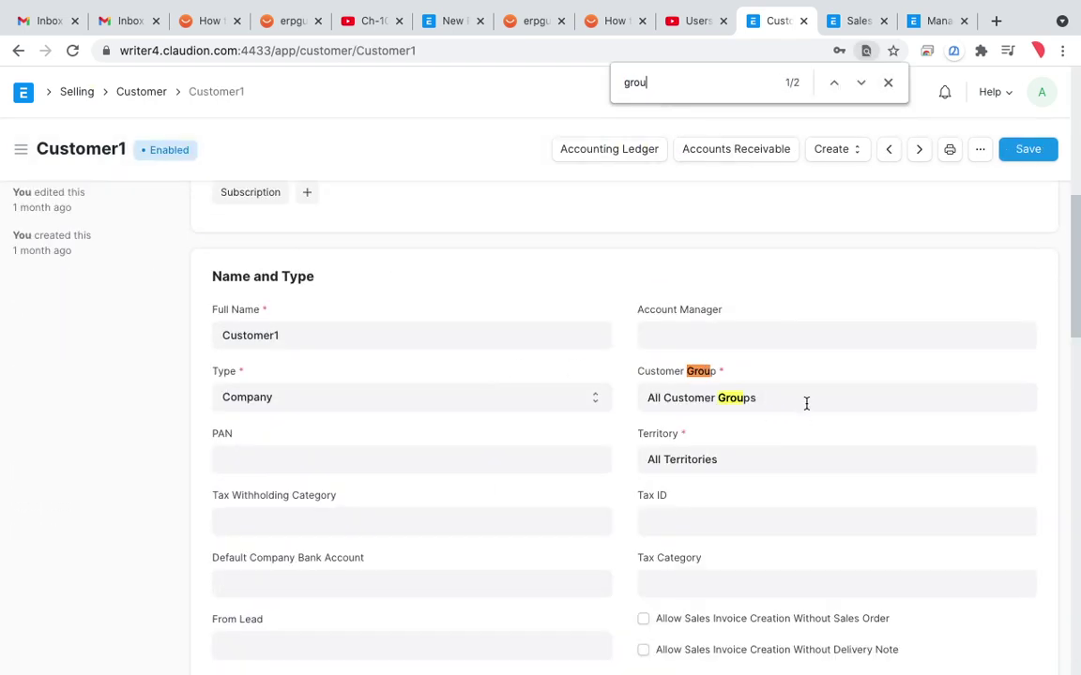
{"action": "left_click", "coordinate": [805, 401]}
{"action": "key", "text": "ctrl+a"}
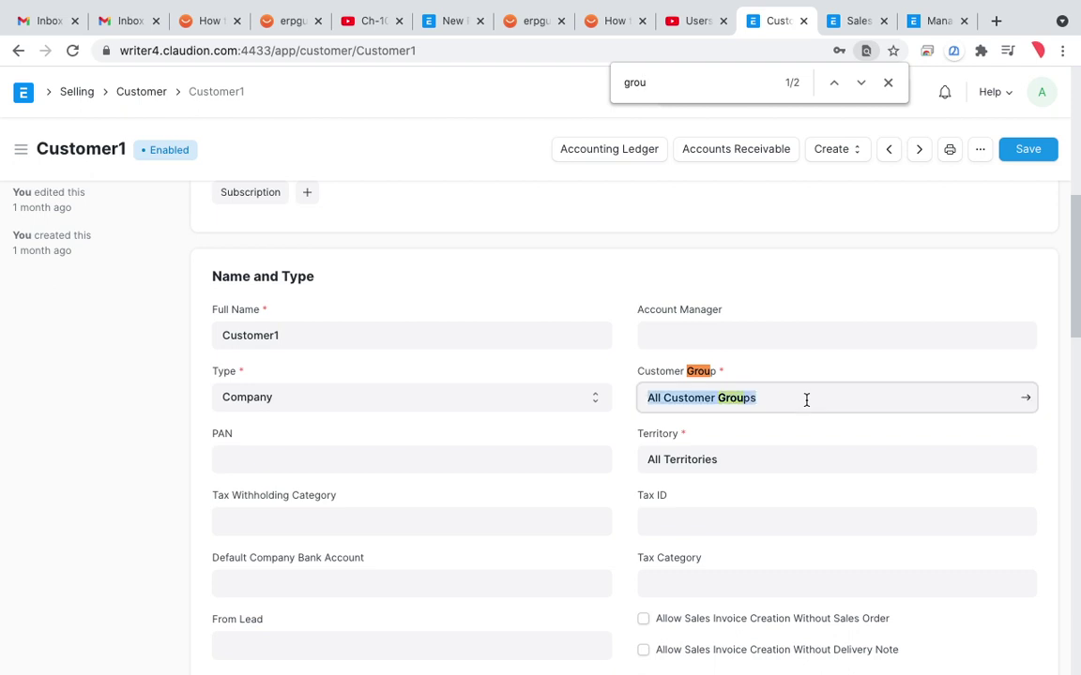
{"action": "type", "text": "riya"}
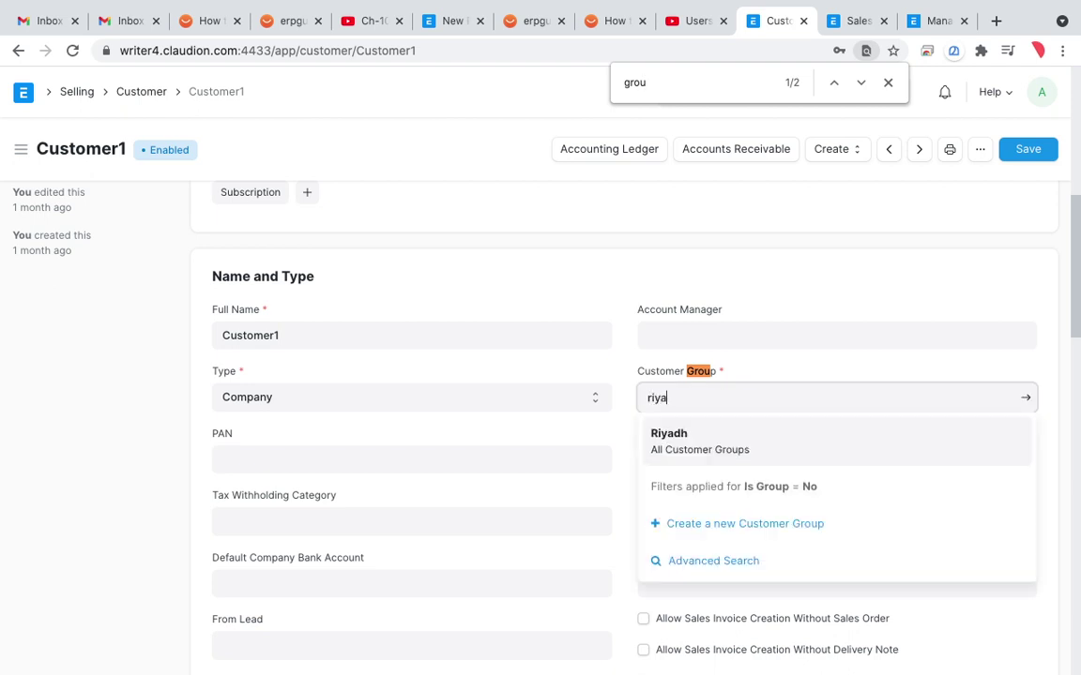
{"action": "left_click", "coordinate": [806, 454]}
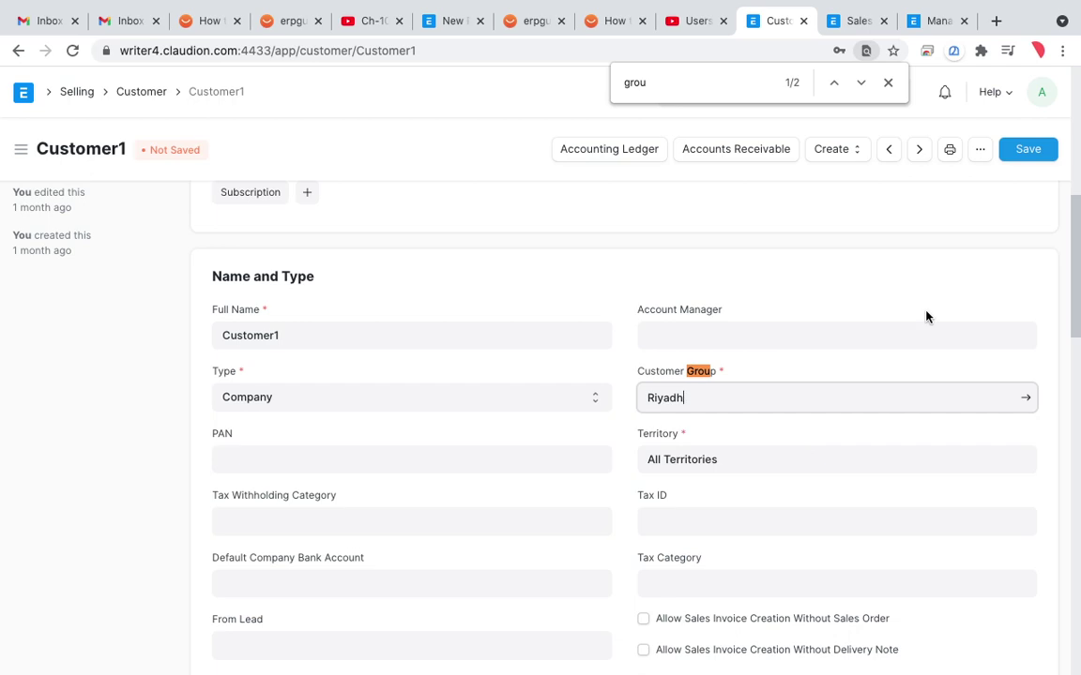
{"action": "left_click", "coordinate": [1029, 150]}
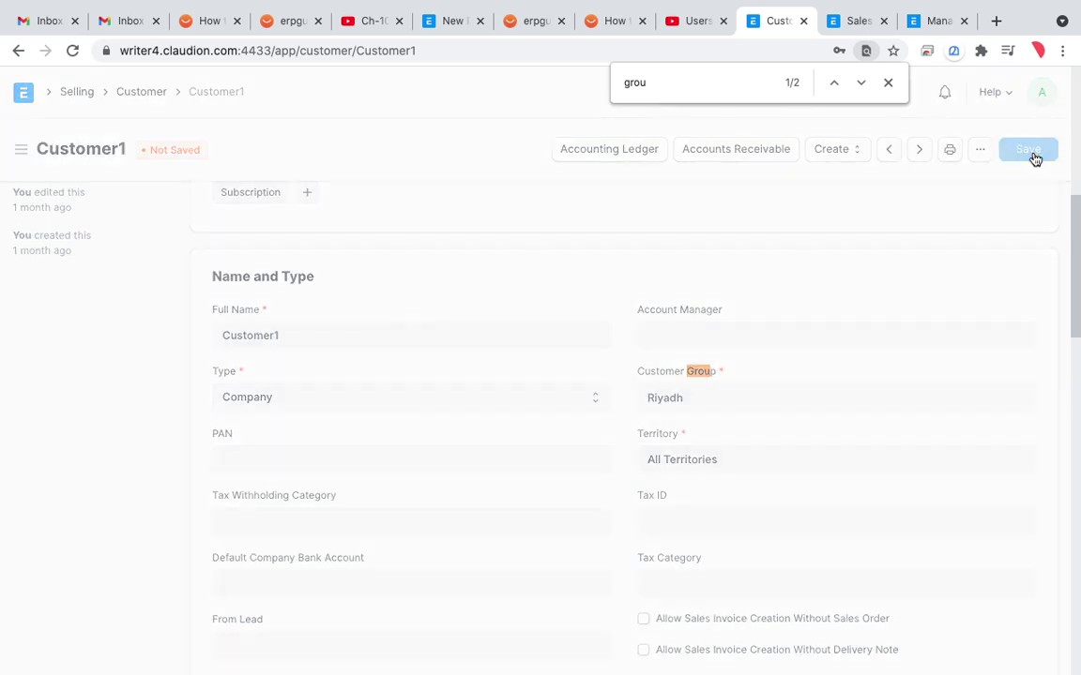
{"action": "scroll", "coordinate": [746, 237], "scroll_direction": "up", "scroll_amount": 8}
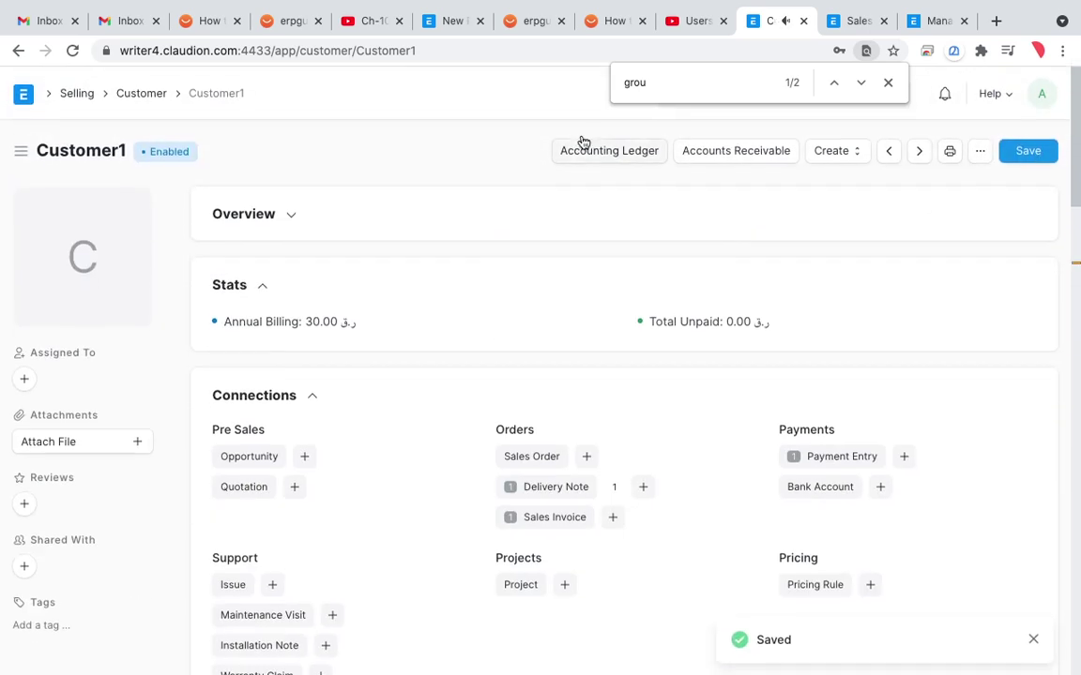
{"action": "left_click", "coordinate": [19, 52]}
{"action": "left_click", "coordinate": [19, 51]}
Step: Go back to the User Permission list and open the user's existing permission
{"action": "left_click", "coordinate": [19, 52]}
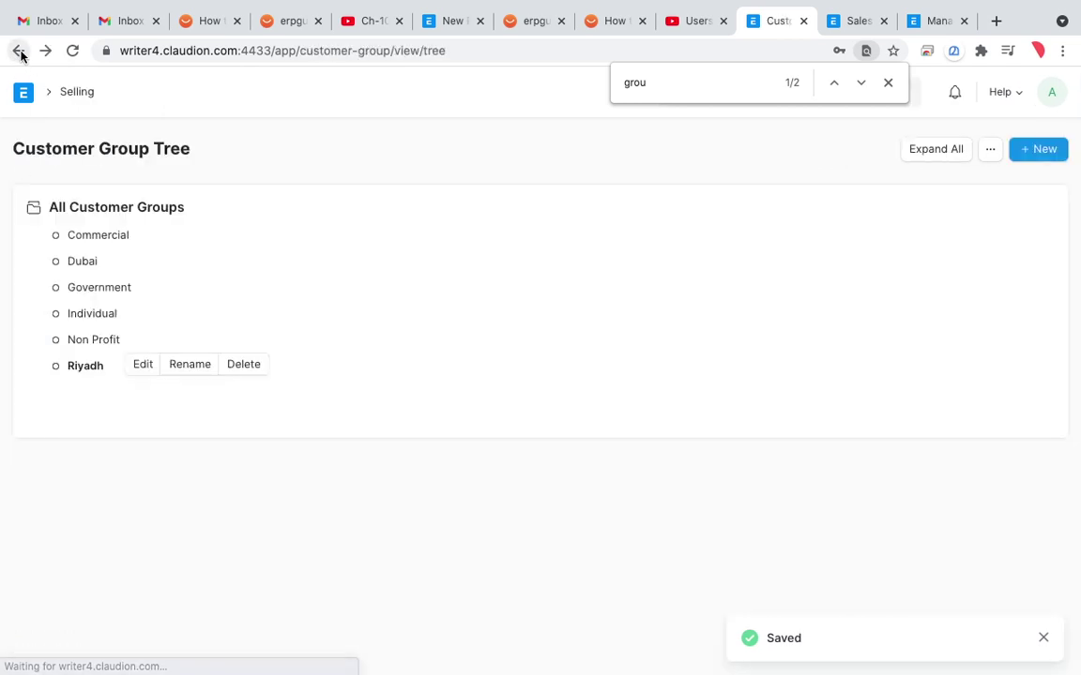
{"action": "left_click", "coordinate": [19, 51]}
{"action": "left_click", "coordinate": [19, 52]}
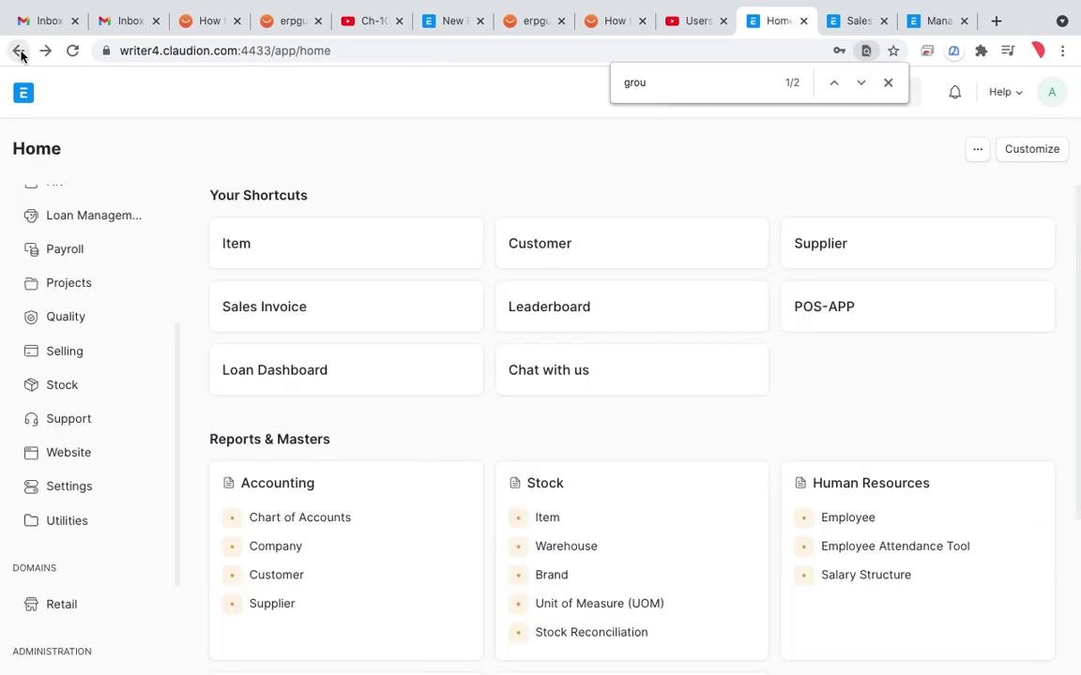
{"action": "left_click", "coordinate": [19, 51]}
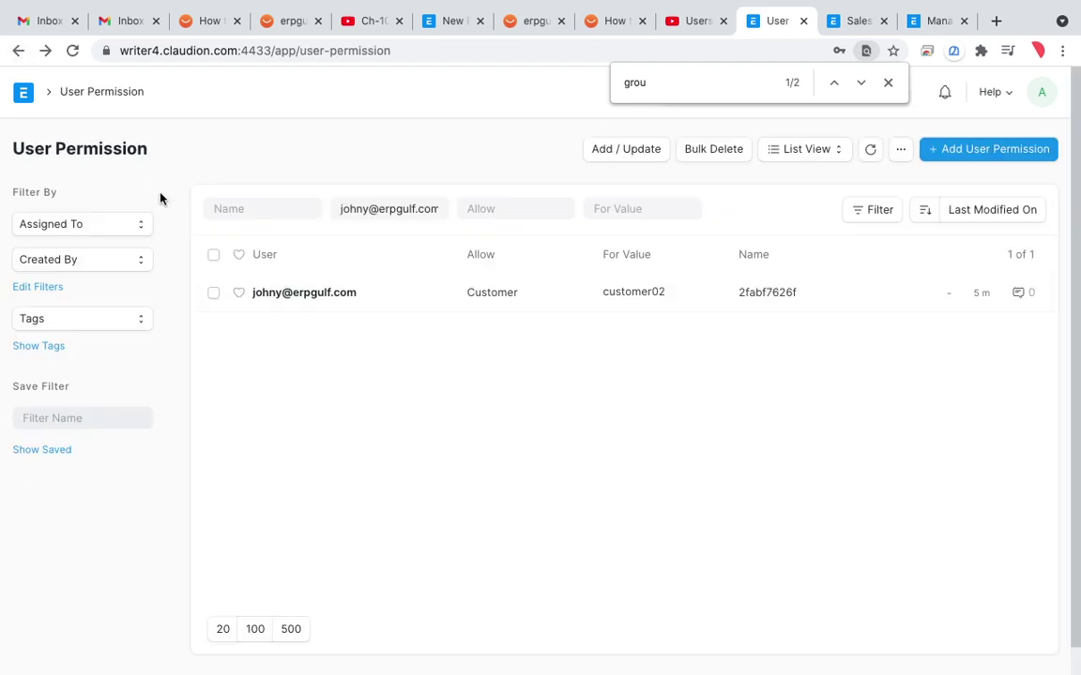
{"action": "left_click", "coordinate": [334, 298]}
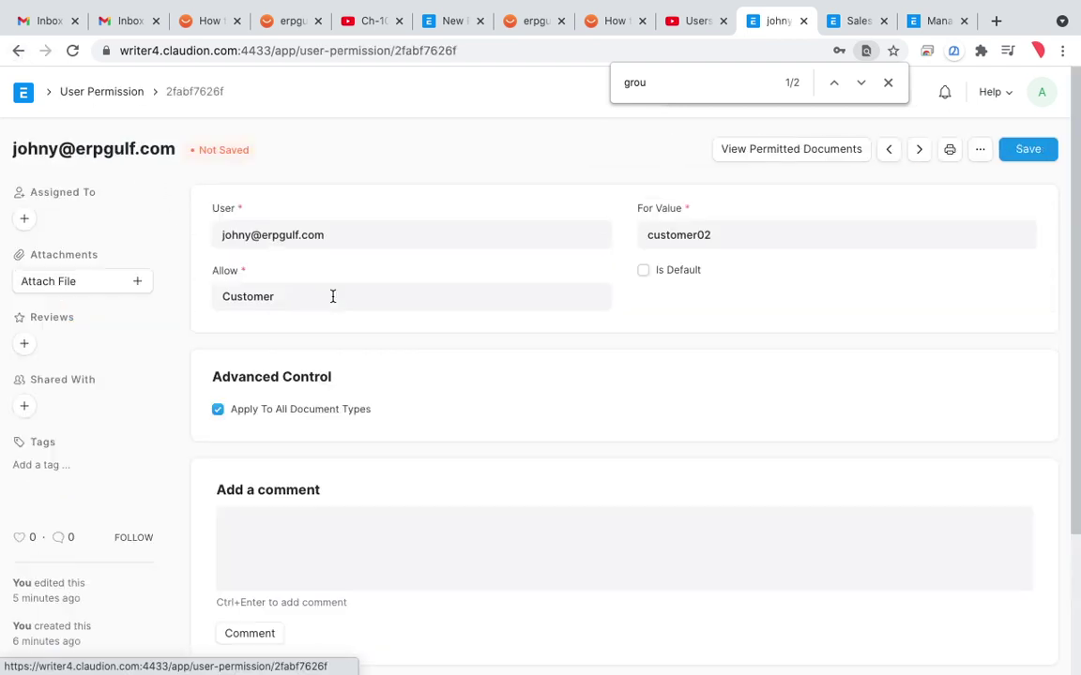
Step: Set Allow to Customer Group with value Riyadh and save the permission
{"action": "left_click", "coordinate": [489, 301]}
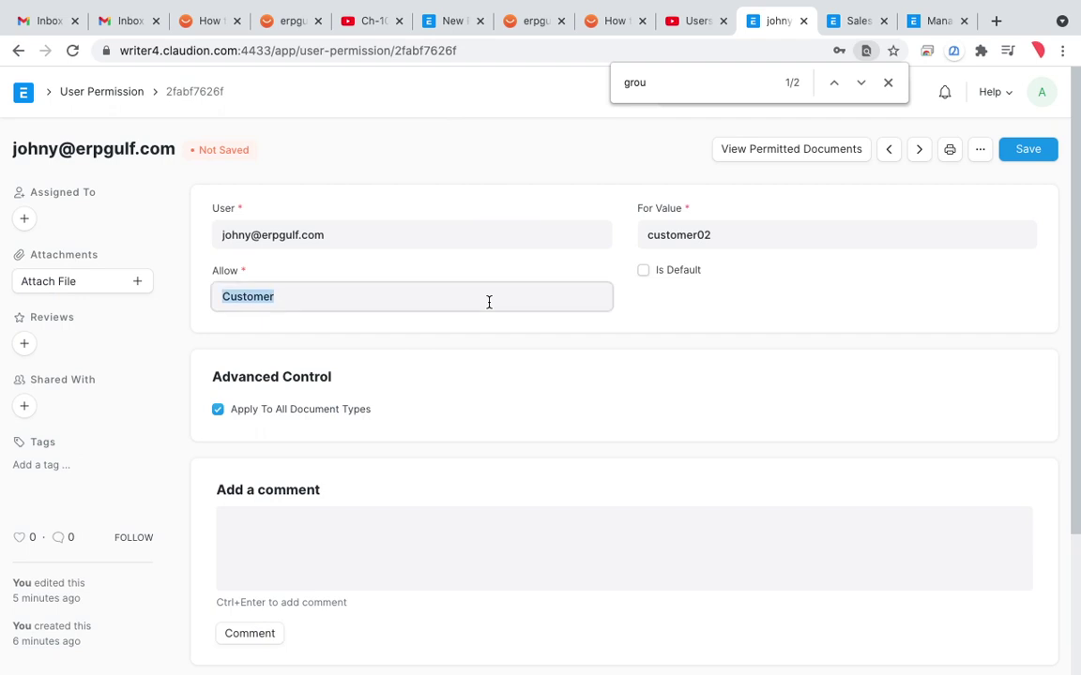
{"action": "type", "text": "cust"}
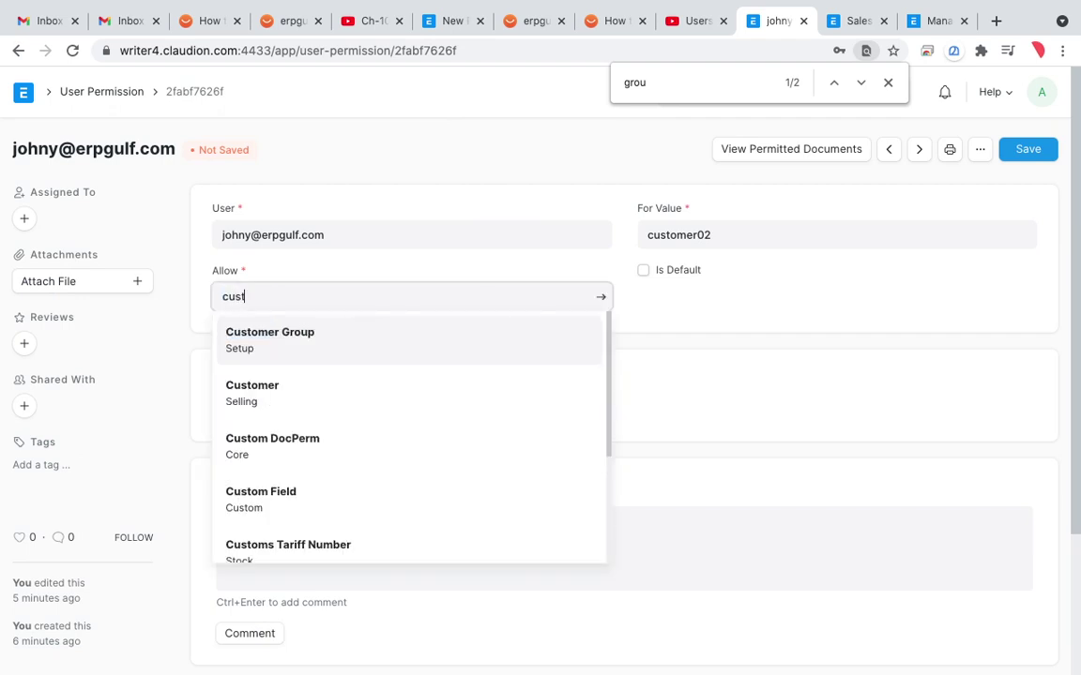
{"action": "left_click", "coordinate": [427, 330]}
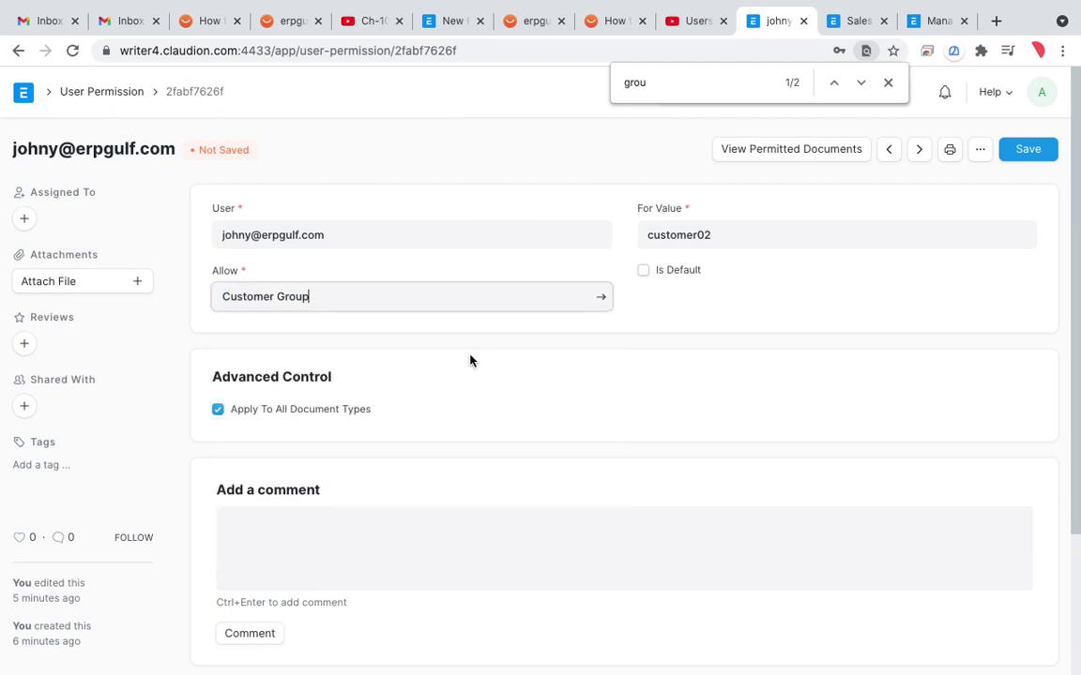
{"action": "left_click", "coordinate": [754, 232]}
{"action": "type", "text": "riya"}
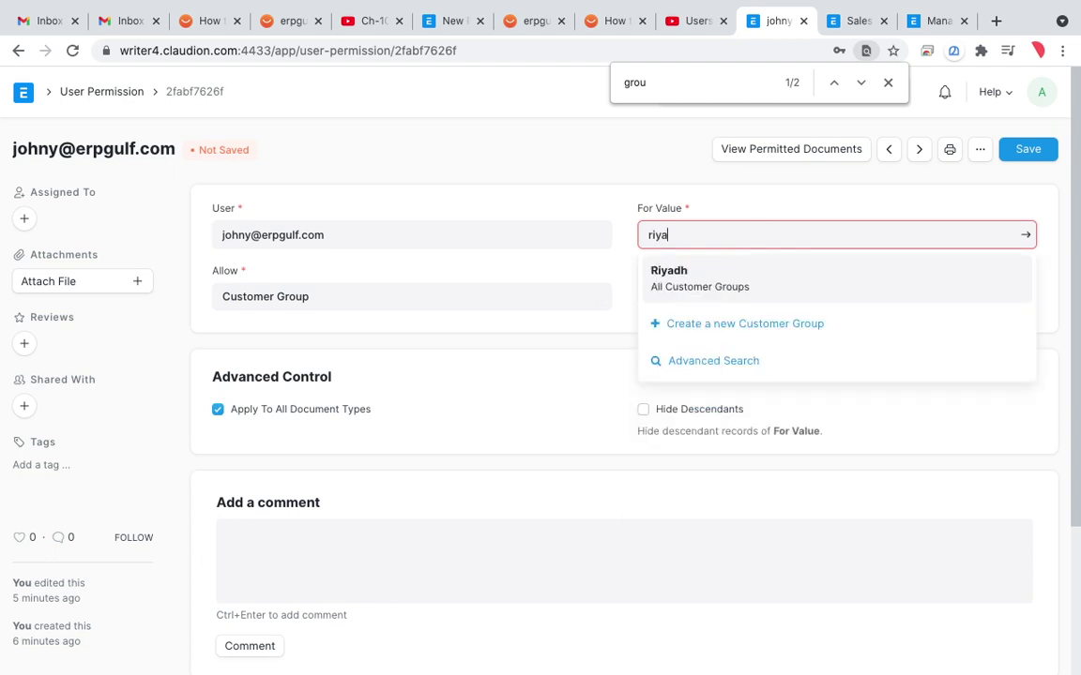
{"action": "left_click", "coordinate": [757, 281]}
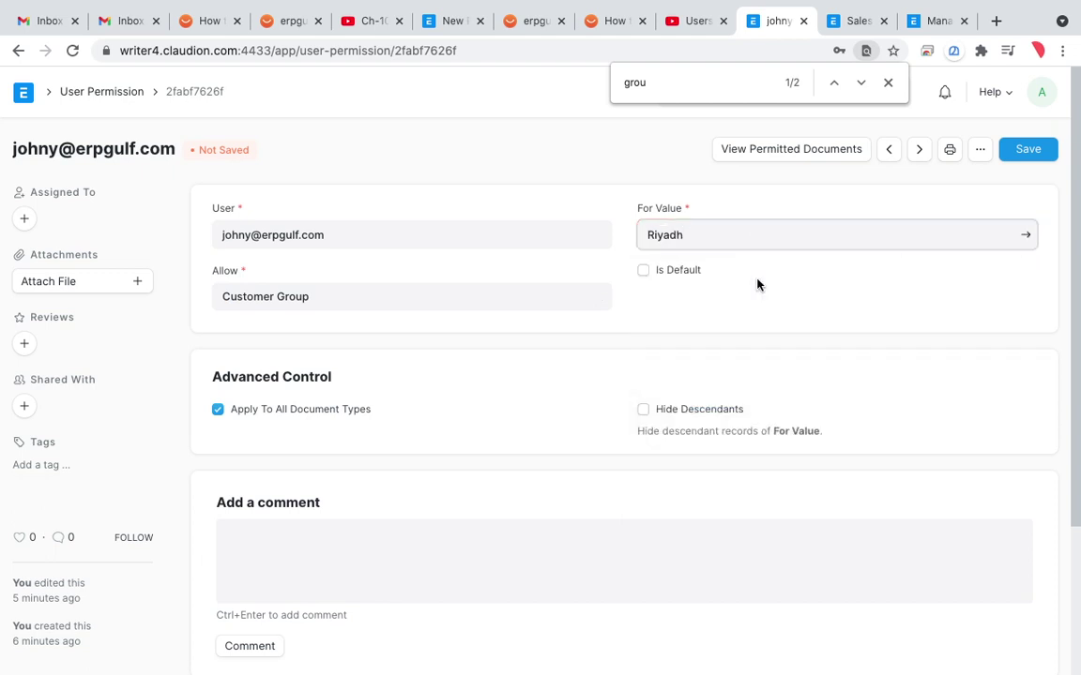
{"action": "left_click", "coordinate": [1017, 160]}
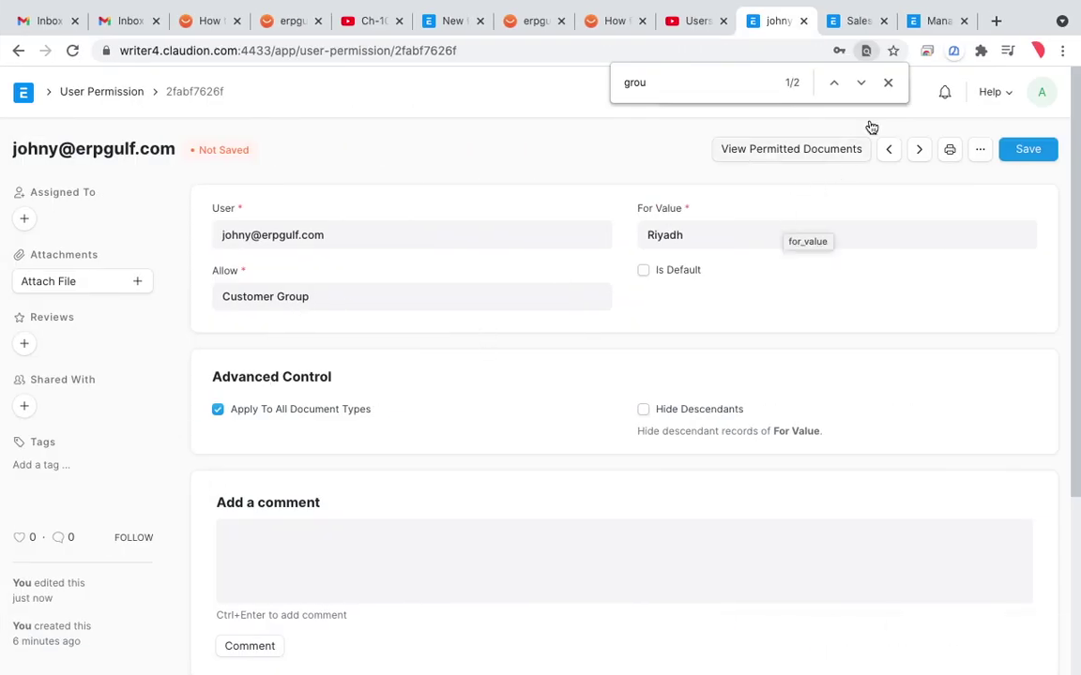
{"action": "left_click", "coordinate": [887, 83]}
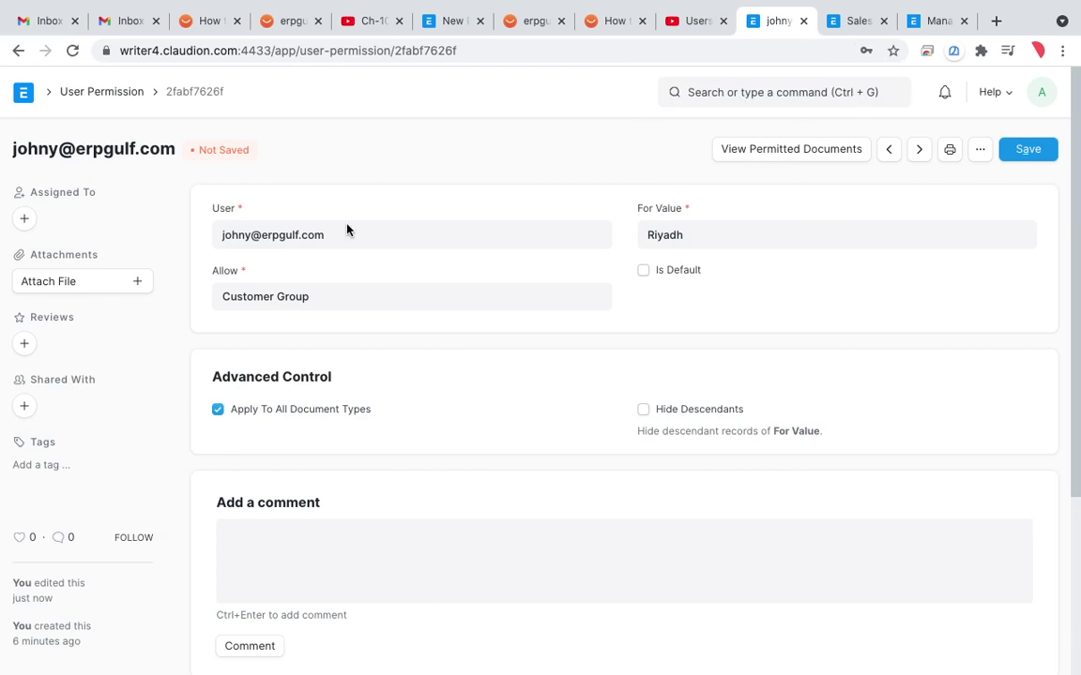
{"action": "key", "text": "ctrl+shift+a"}
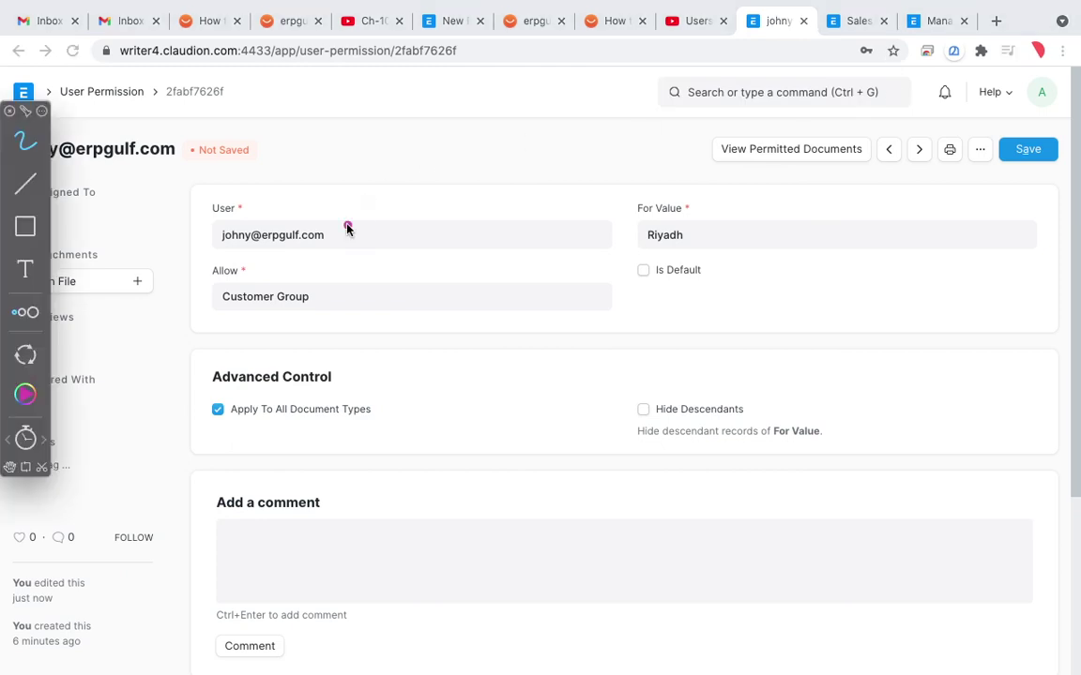
{"action": "mouse_move", "coordinate": [443, 201]}
{"action": "left_mouse_down"}
{"action": "mouse_move", "coordinate": [420, 189]}
{"action": "mouse_move", "coordinate": [216, 189]}
{"action": "mouse_move", "coordinate": [370, 229]}
{"action": "mouse_move", "coordinate": [299, 199]}
{"action": "left_mouse_up"}
{"action": "mouse_move", "coordinate": [694, 214]}
{"action": "left_mouse_down"}
{"action": "mouse_move", "coordinate": [660, 199]}
{"action": "mouse_move", "coordinate": [699, 208]}
{"action": "left_mouse_up"}
{"action": "left_click", "coordinate": [28, 442]}
{"action": "left_click_drag", "start_coordinate": [138, 384], "coordinate": [161, 453]}
{"action": "left_click_drag", "start_coordinate": [120, 450], "coordinate": [174, 419]}
{"action": "mouse_move", "coordinate": [230, 398]}
{"action": "left_mouse_down"}
{"action": "mouse_move", "coordinate": [211, 454]}
{"action": "mouse_move", "coordinate": [246, 413]}
{"action": "left_mouse_up"}
{"action": "mouse_move", "coordinate": [272, 402]}
{"action": "left_mouse_down"}
{"action": "mouse_move", "coordinate": [277, 419]}
{"action": "mouse_move", "coordinate": [313, 385]}
{"action": "mouse_move", "coordinate": [415, 352]}
{"action": "mouse_move", "coordinate": [465, 376]}
{"action": "mouse_move", "coordinate": [441, 413]}
{"action": "left_mouse_up"}
{"action": "left_click_drag", "start_coordinate": [582, 274], "coordinate": [608, 340]}
{"action": "mouse_move", "coordinate": [480, 463]}
{"action": "left_mouse_down"}
{"action": "mouse_move", "coordinate": [440, 483]}
{"action": "mouse_move", "coordinate": [485, 542]}
{"action": "mouse_move", "coordinate": [531, 451]}
{"action": "mouse_move", "coordinate": [550, 451]}
{"action": "left_mouse_up"}
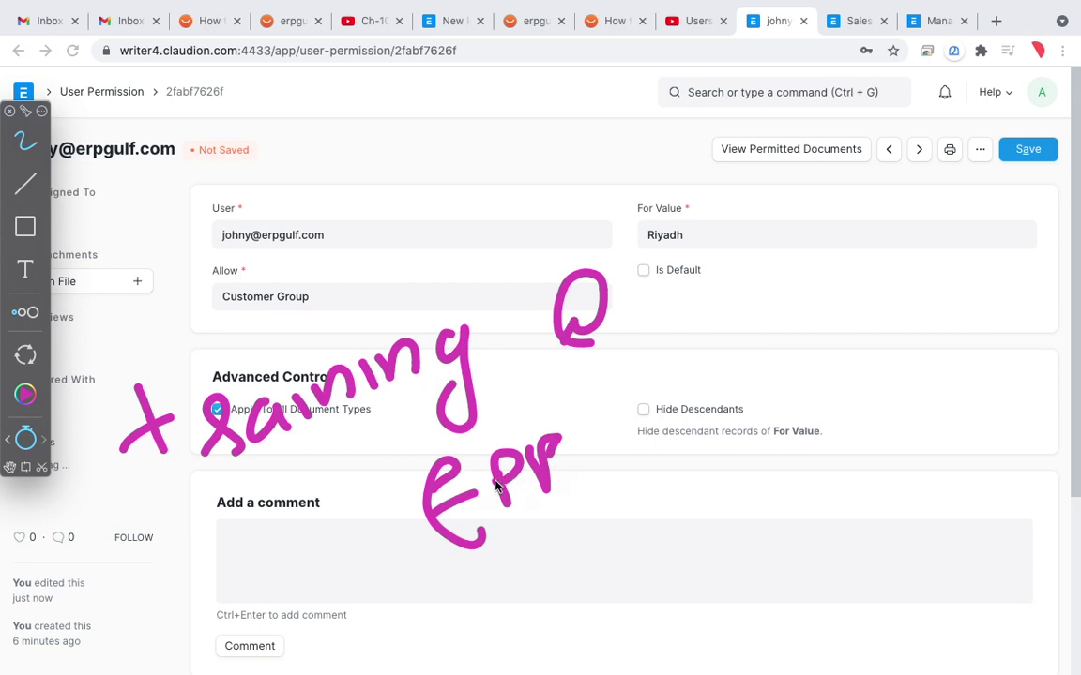
{"action": "left_click_drag", "start_coordinate": [531, 497], "coordinate": [560, 450]}
{"action": "mouse_move", "coordinate": [638, 422]}
{"action": "left_mouse_down"}
{"action": "mouse_move", "coordinate": [630, 448]}
{"action": "mouse_move", "coordinate": [685, 441]}
{"action": "left_mouse_up"}
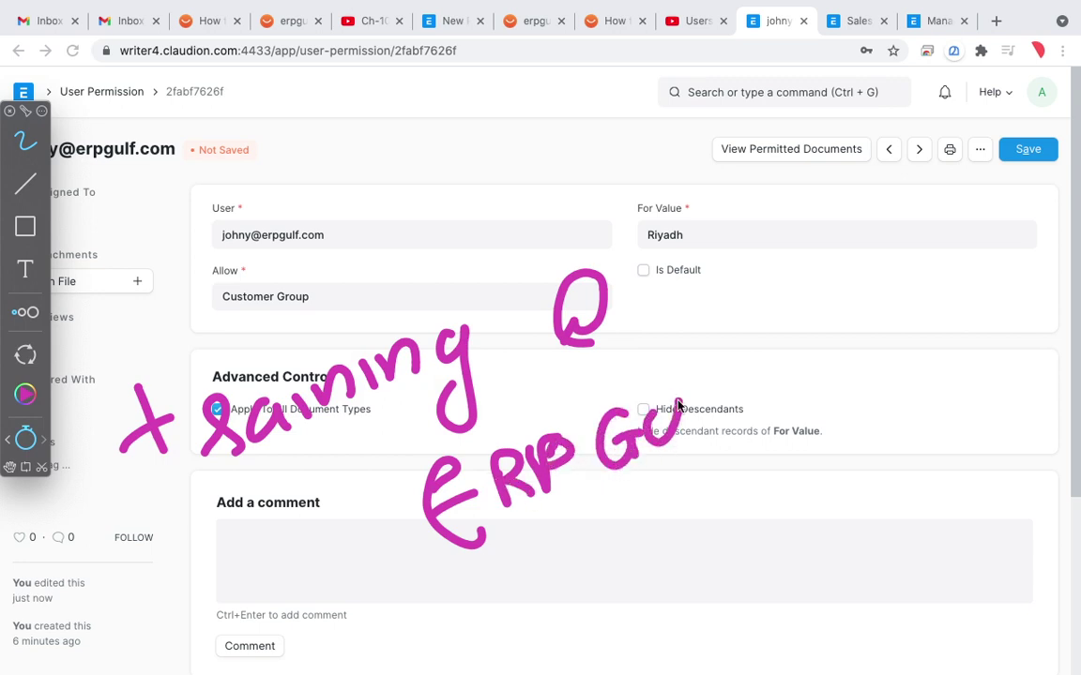
{"action": "left_click_drag", "start_coordinate": [699, 394], "coordinate": [720, 422]}
{"action": "mouse_move", "coordinate": [741, 373]}
{"action": "left_mouse_down"}
{"action": "mouse_move", "coordinate": [729, 415]}
{"action": "mouse_move", "coordinate": [760, 371]}
{"action": "mouse_move", "coordinate": [793, 385]}
{"action": "left_mouse_up"}
{"action": "left_click", "coordinate": [769, 397]}
{"action": "mouse_move", "coordinate": [830, 348]}
{"action": "left_mouse_down"}
{"action": "mouse_move", "coordinate": [848, 361]}
{"action": "mouse_move", "coordinate": [924, 339]}
{"action": "left_mouse_up"}
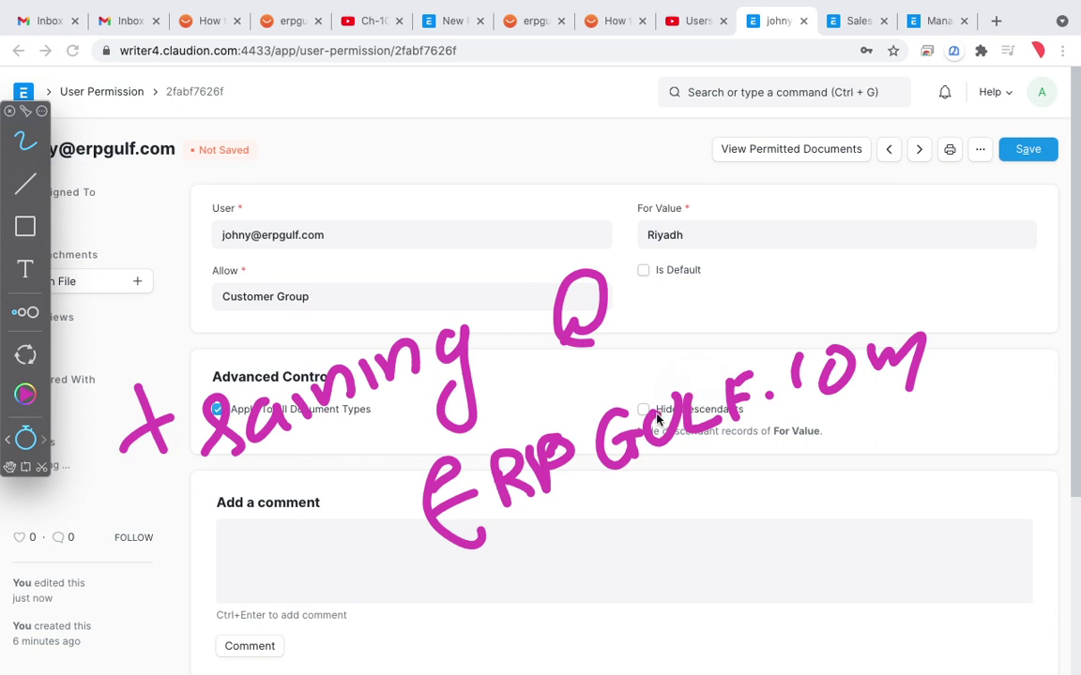
{"action": "left_click", "coordinate": [509, 573]}
{"action": "mouse_move", "coordinate": [629, 516]}
{"action": "left_mouse_down"}
{"action": "mouse_move", "coordinate": [669, 583]}
{"action": "mouse_move", "coordinate": [722, 483]}
{"action": "mouse_move", "coordinate": [750, 558]}
{"action": "left_mouse_up"}
{"action": "left_click_drag", "start_coordinate": [631, 627], "coordinate": [764, 578]}
{"action": "left_click_drag", "start_coordinate": [663, 614], "coordinate": [771, 588]}
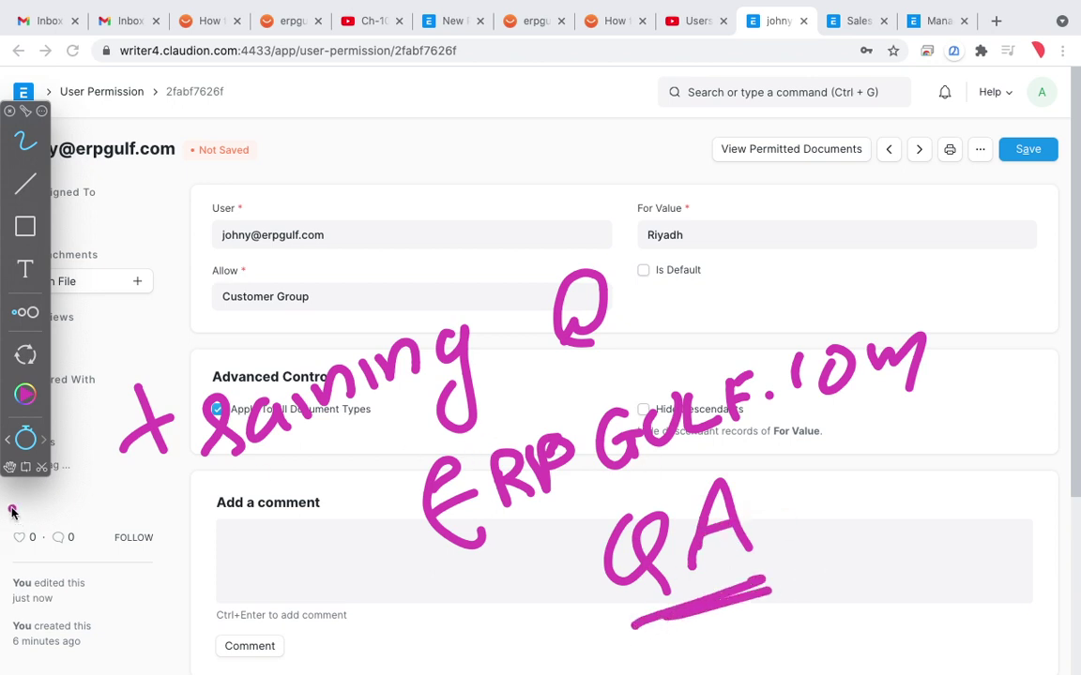
{"action": "left_click", "coordinate": [25, 439]}
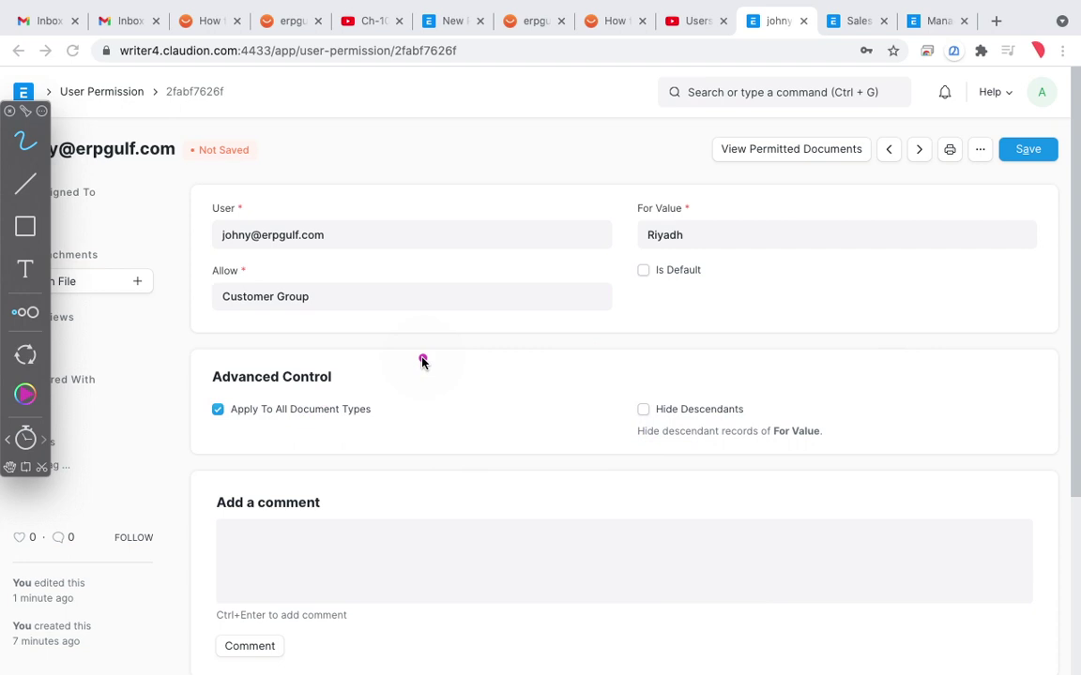
Step: Start a new user permission for the user, abandon it, and open the Sales Invoice list
{"action": "left_click", "coordinate": [115, 97]}
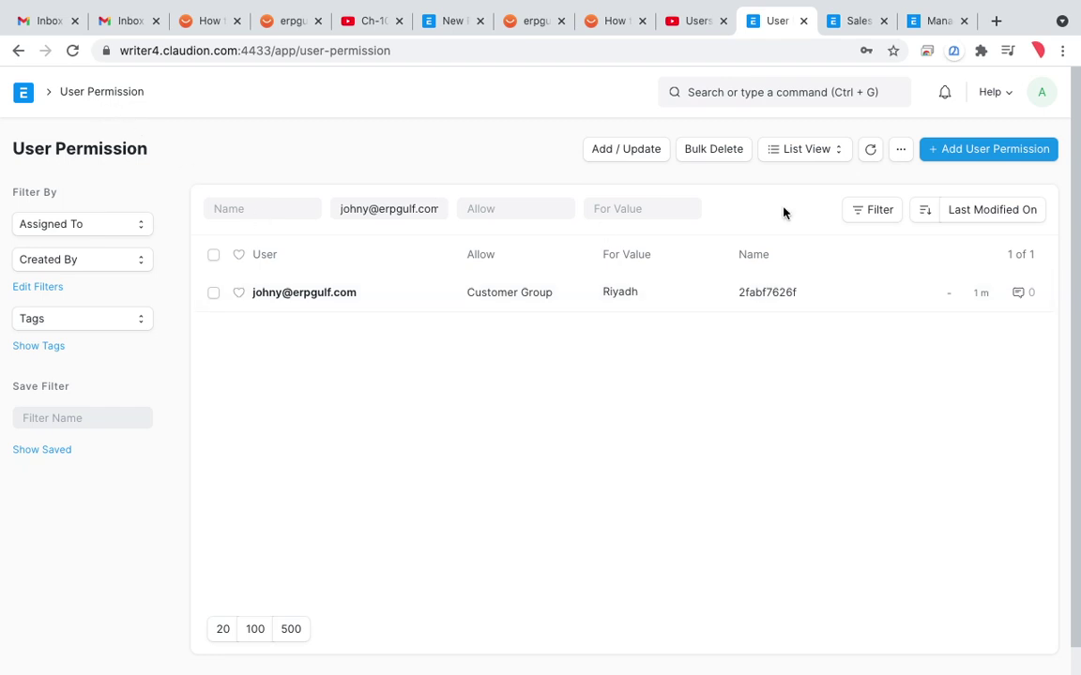
{"action": "left_click", "coordinate": [993, 150]}
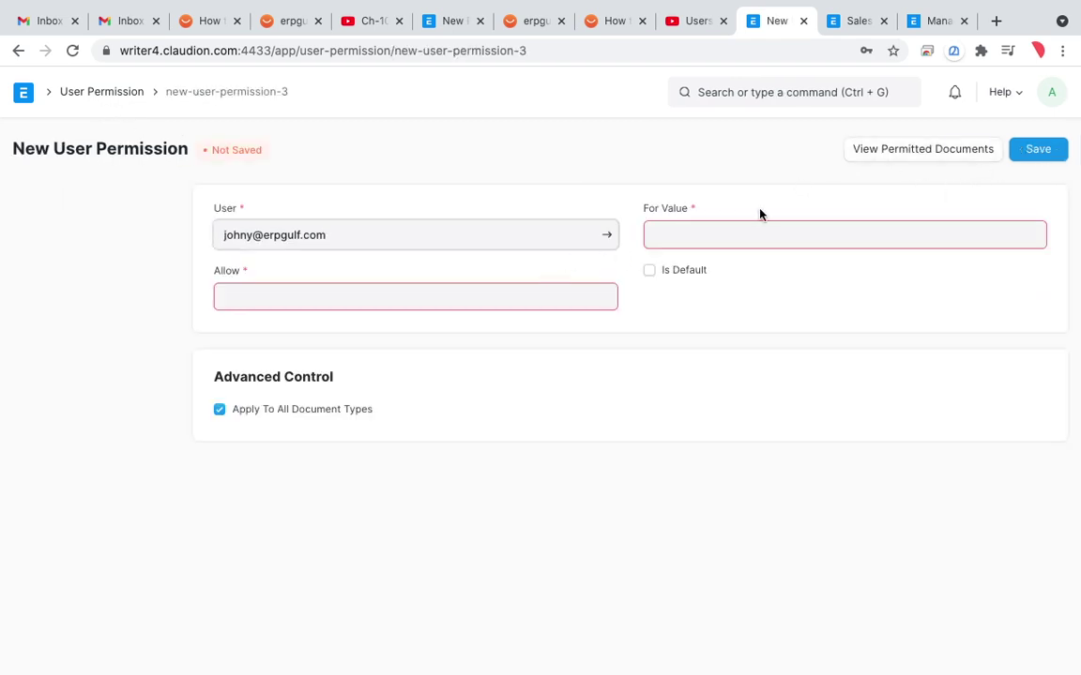
{"action": "left_click", "coordinate": [704, 241]}
{"action": "left_click", "coordinate": [494, 299]}
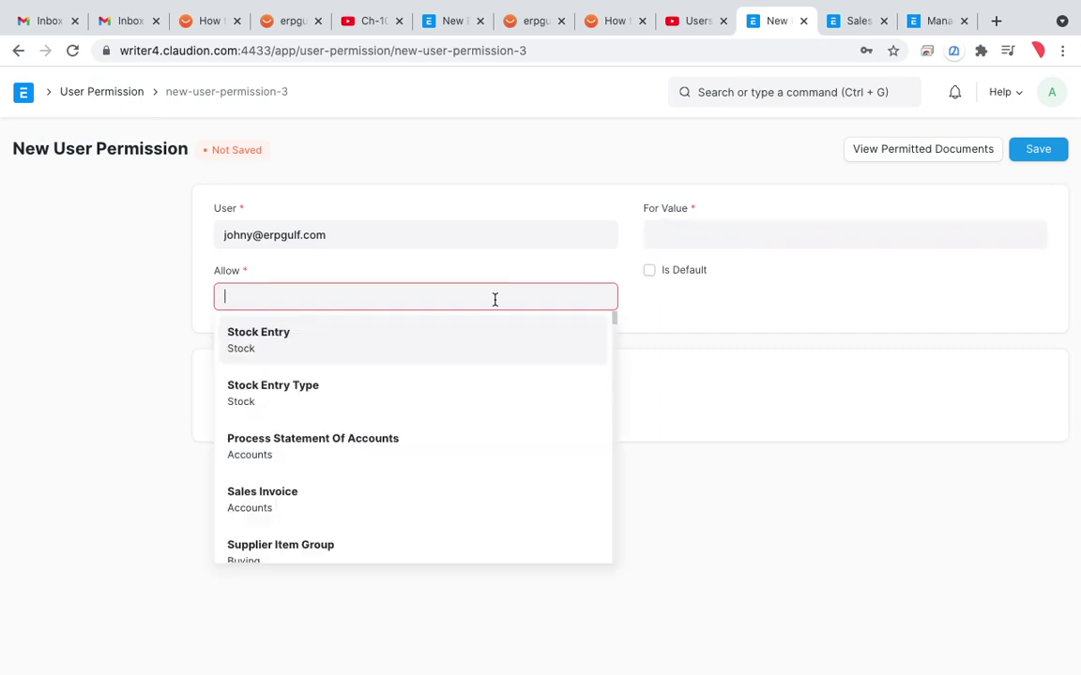
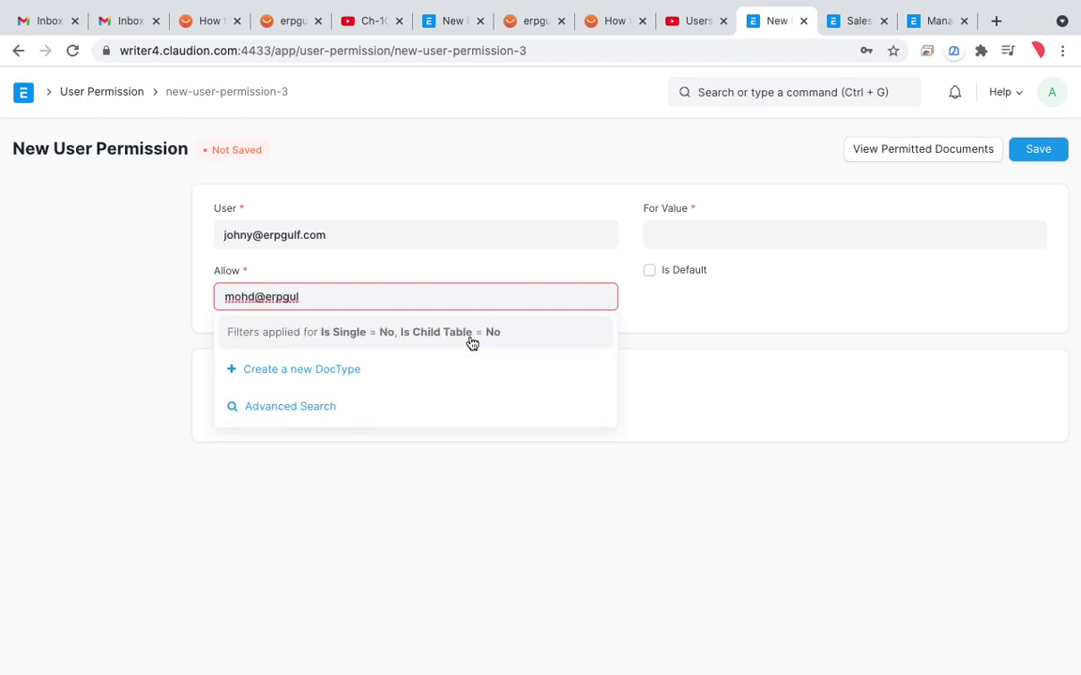
{"action": "left_click", "coordinate": [18, 51]}
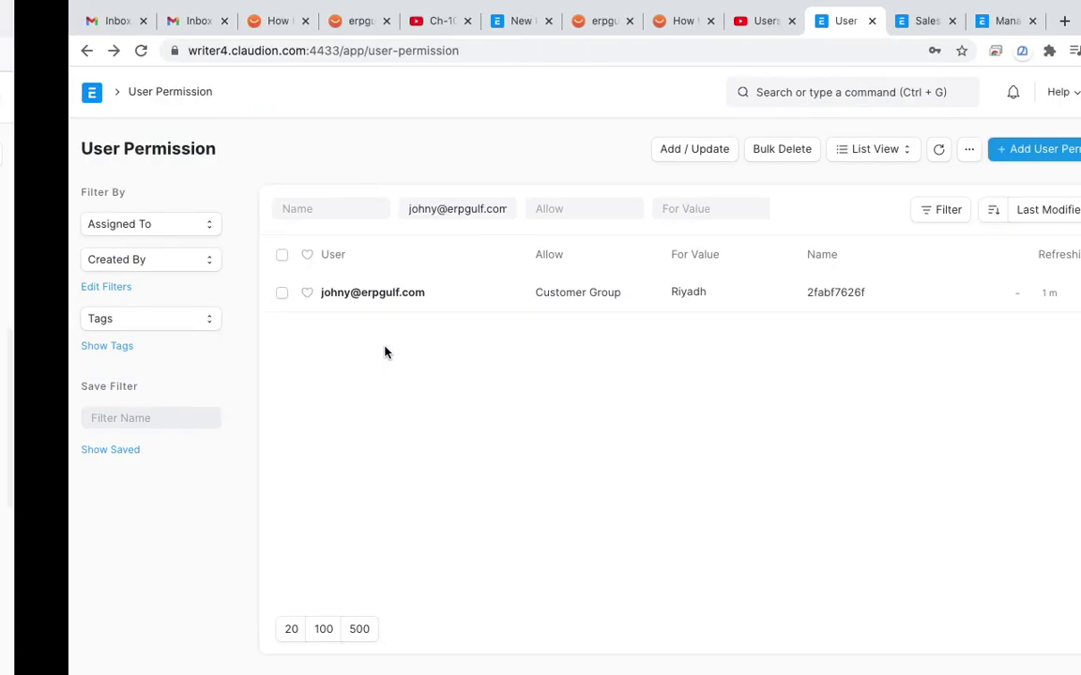
{"action": "left_click", "coordinate": [908, 26]}
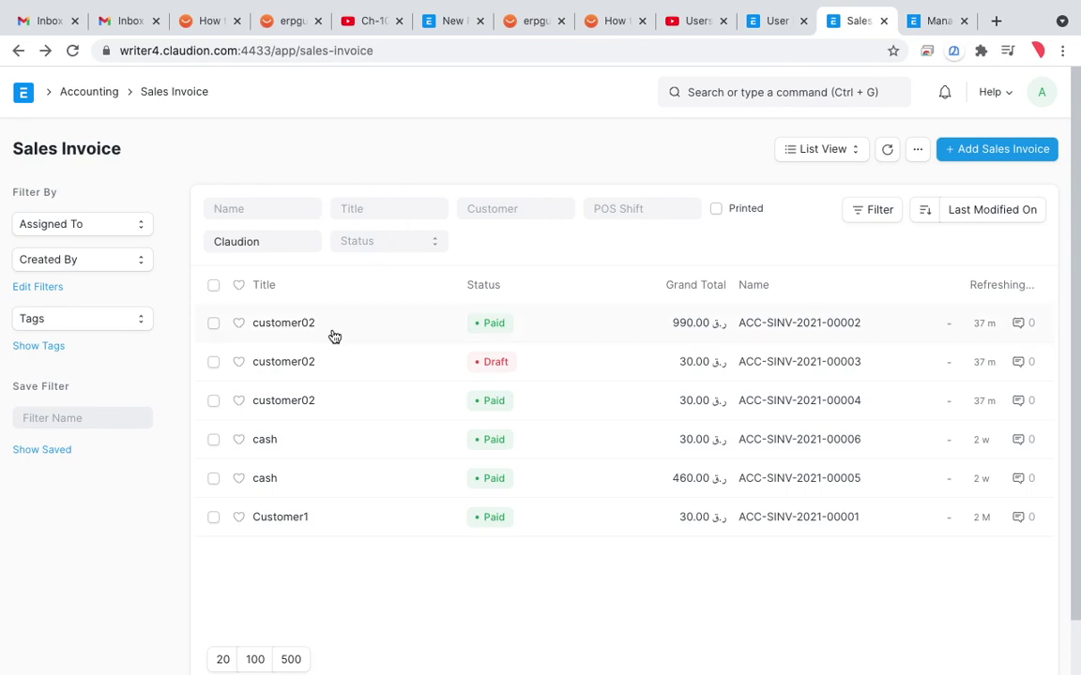
Step: Open the Draft customer02 sales invoice and review its dates and one Parker Pen item at 30.00
{"action": "left_click", "coordinate": [298, 371]}
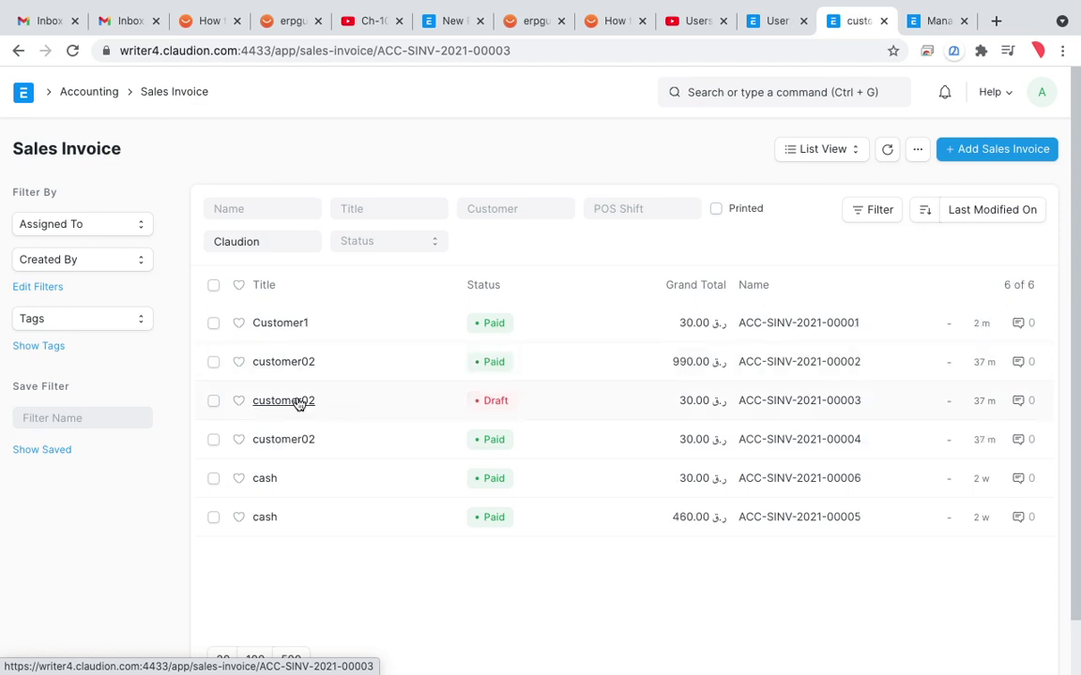
{"action": "left_click", "coordinate": [298, 404]}
{"action": "scroll", "coordinate": [498, 438], "scroll_direction": "down", "scroll_amount": 4}
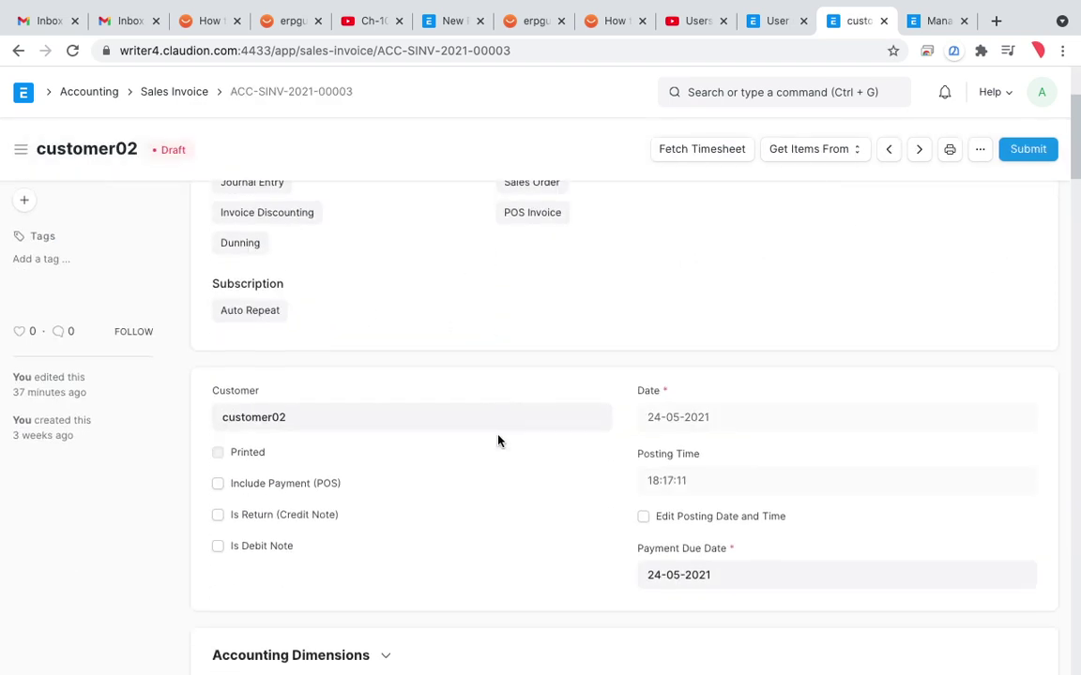
{"action": "scroll", "coordinate": [498, 438], "scroll_direction": "down", "scroll_amount": 3}
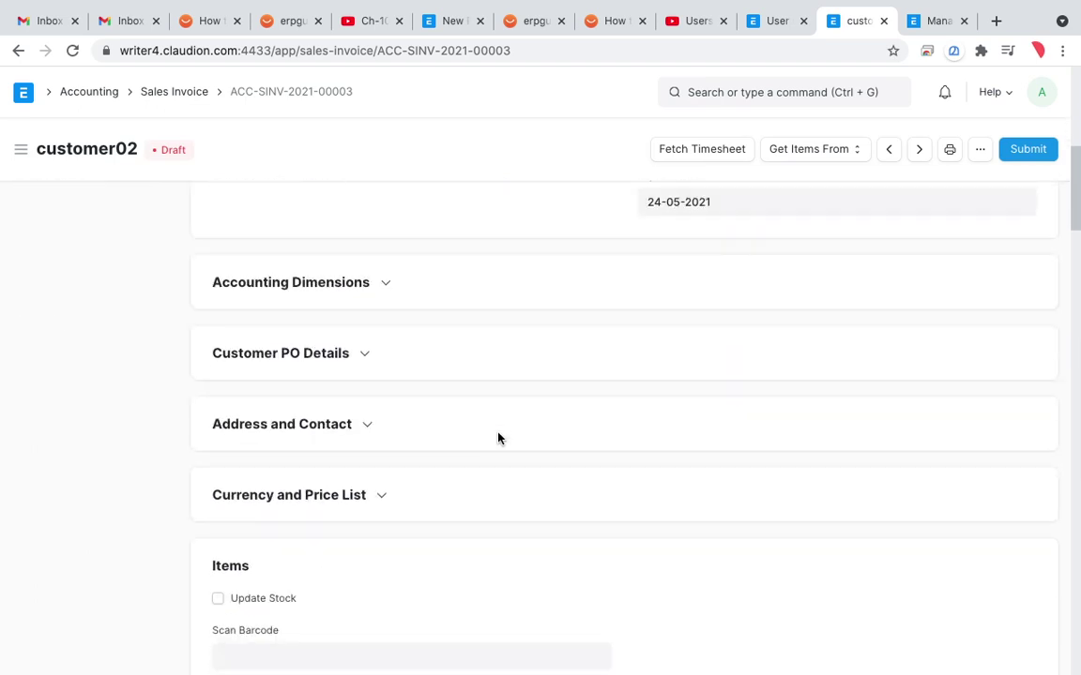
{"action": "scroll", "coordinate": [498, 438], "scroll_direction": "up", "scroll_amount": 4}
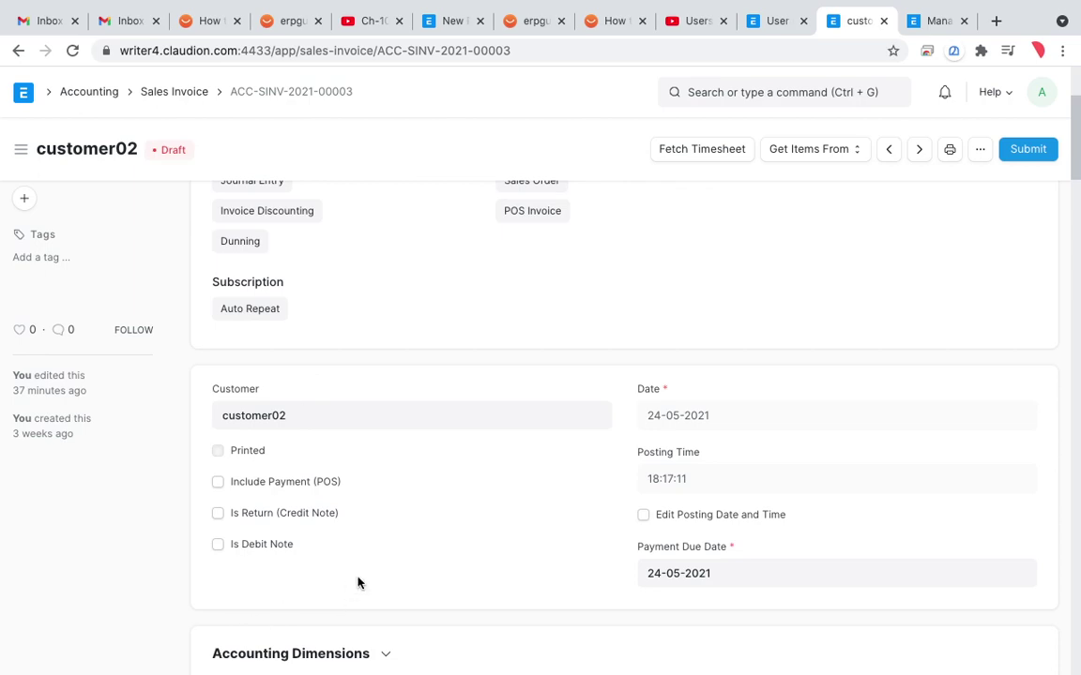
{"action": "scroll", "coordinate": [357, 584], "scroll_direction": "down", "scroll_amount": 7}
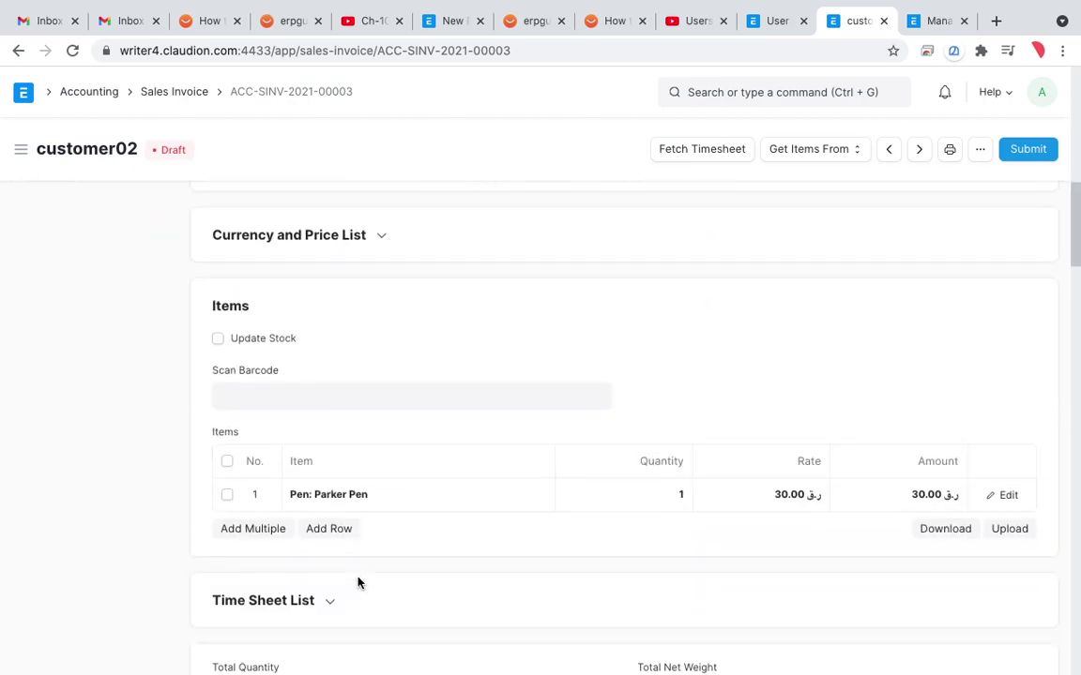
{"action": "scroll", "coordinate": [358, 584], "scroll_direction": "up", "scroll_amount": 8}
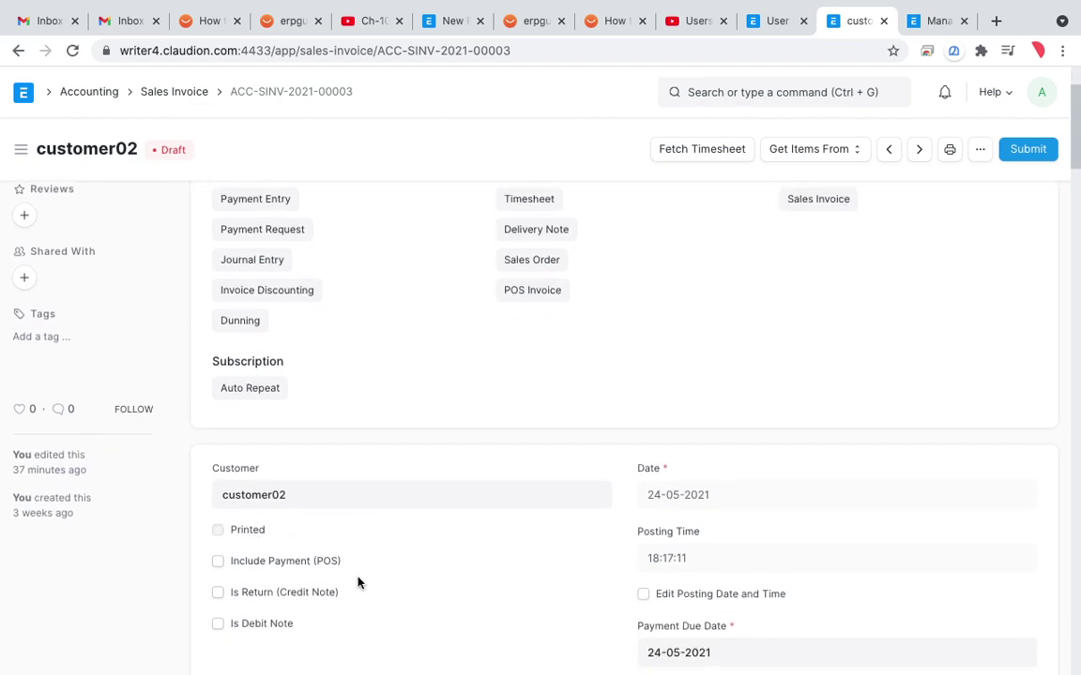
{"action": "scroll", "coordinate": [357, 584], "scroll_direction": "up", "scroll_amount": 2}
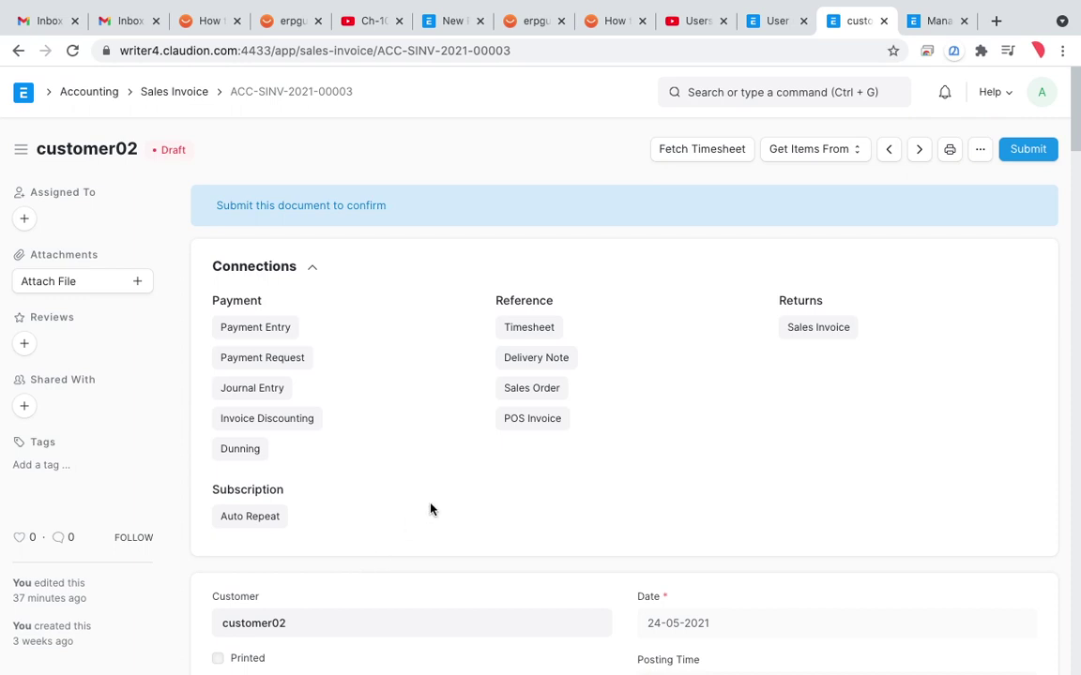
{"action": "scroll", "coordinate": [430, 510], "scroll_direction": "down", "scroll_amount": 2}
{"action": "scroll", "coordinate": [431, 509], "scroll_direction": "down", "scroll_amount": 2}
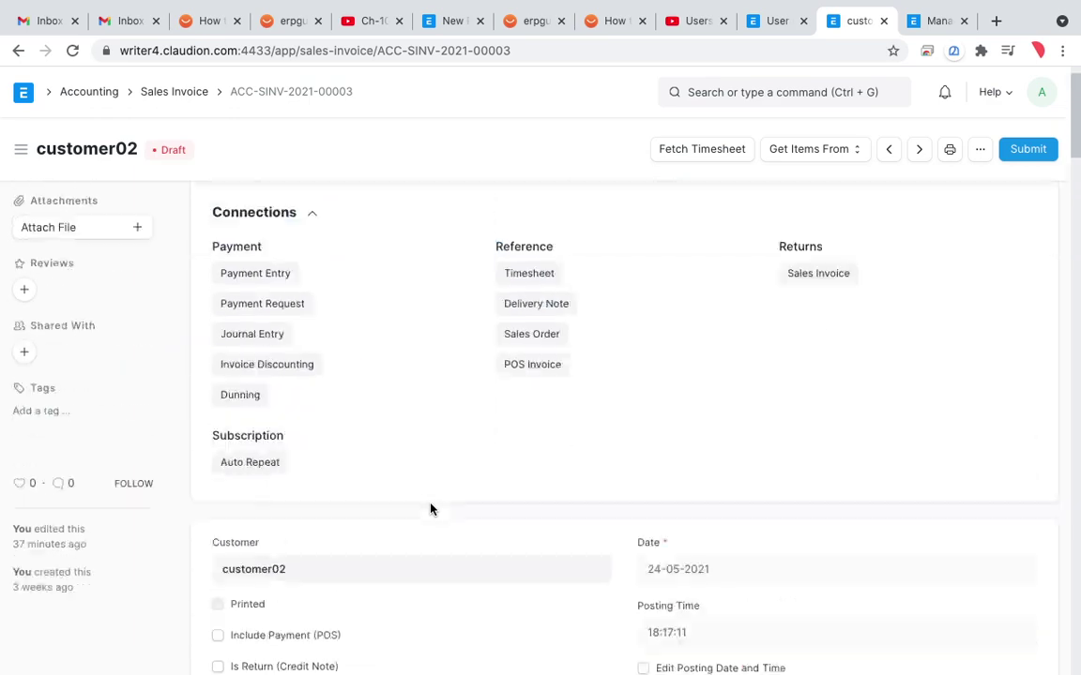
Step: Open Customize Form for Sales Invoice and locate the Address field row by searching 'addre'
{"action": "left_click", "coordinate": [976, 152]}
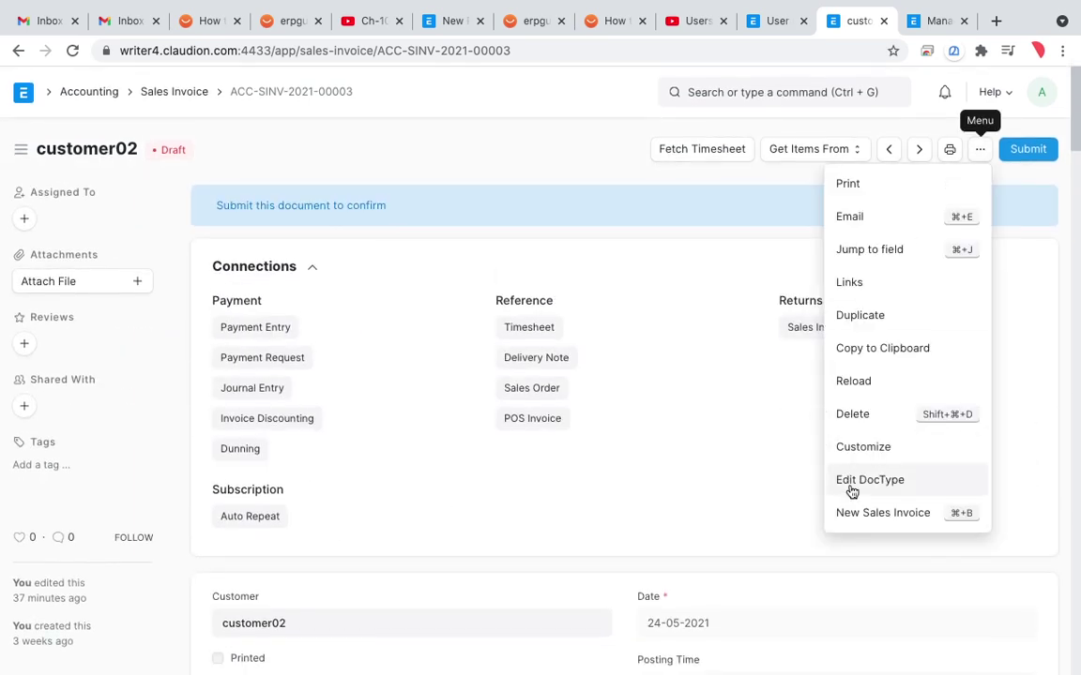
{"action": "left_click", "coordinate": [866, 460]}
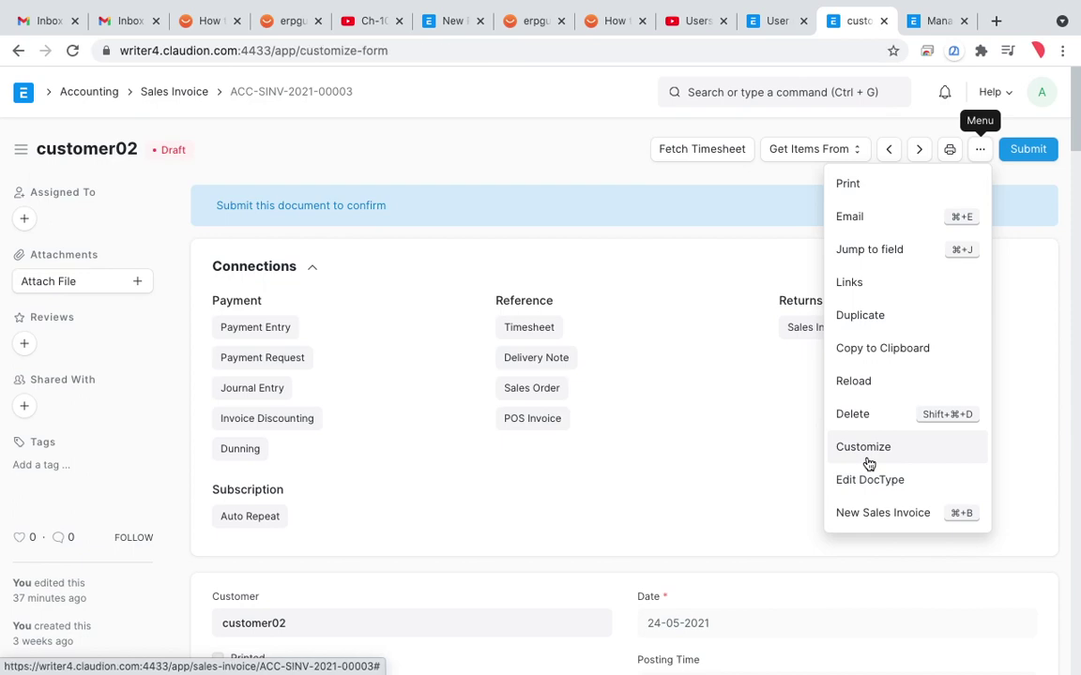
{"action": "scroll", "coordinate": [793, 487], "scroll_direction": "down", "scroll_amount": 2}
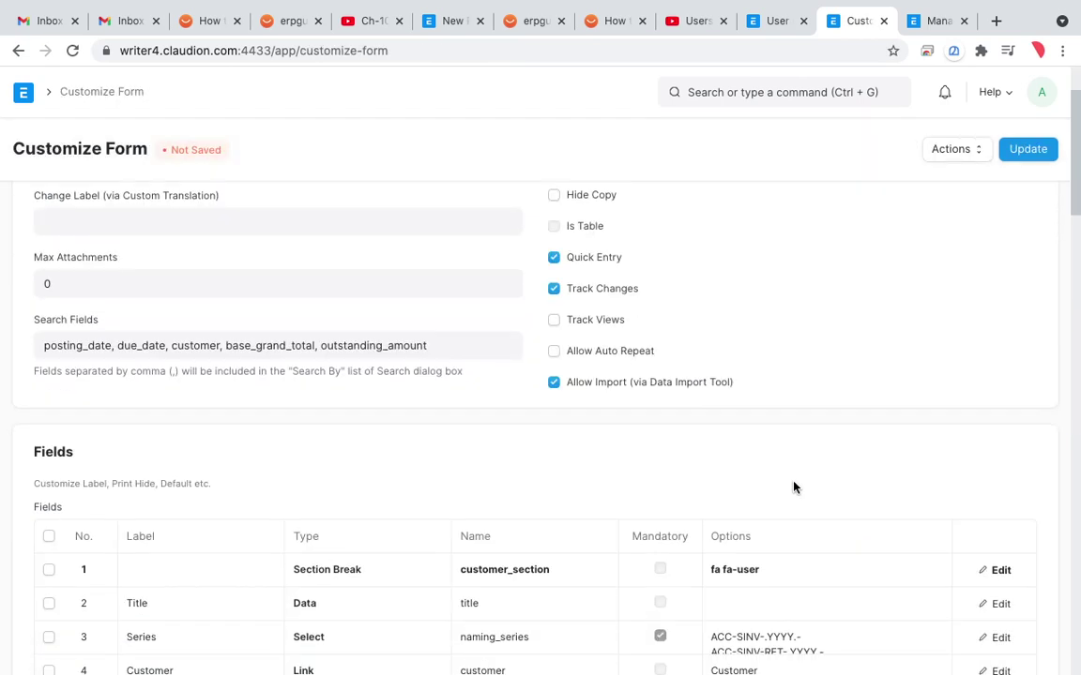
{"action": "scroll", "coordinate": [793, 487], "scroll_direction": "down", "scroll_amount": 7}
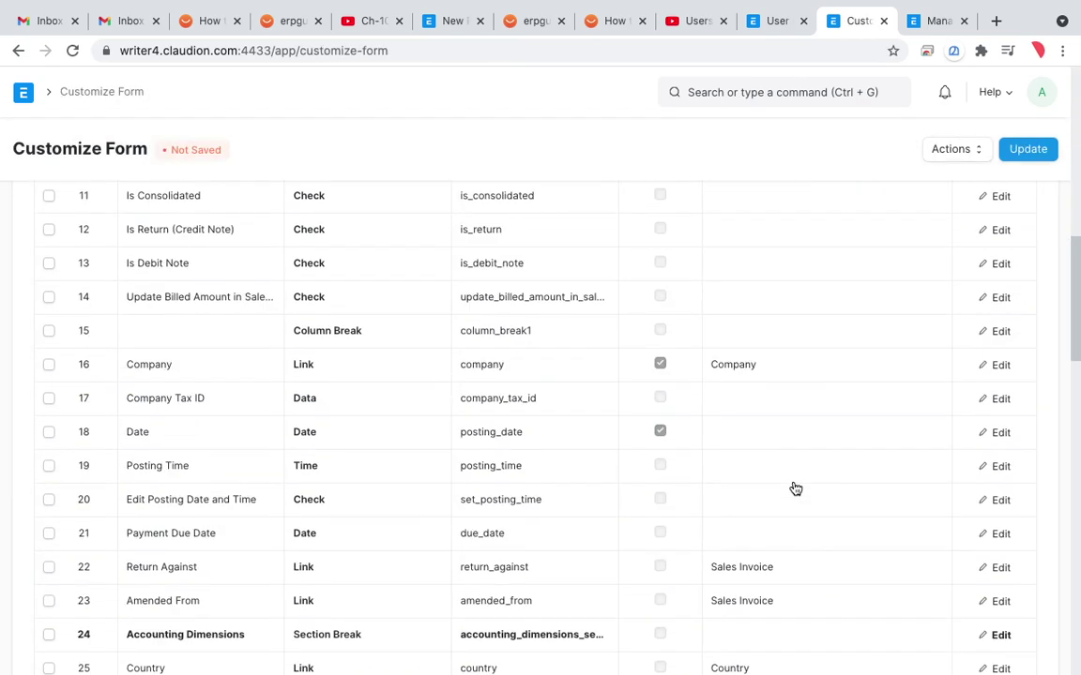
{"action": "scroll", "coordinate": [795, 488], "scroll_direction": "down", "scroll_amount": 5}
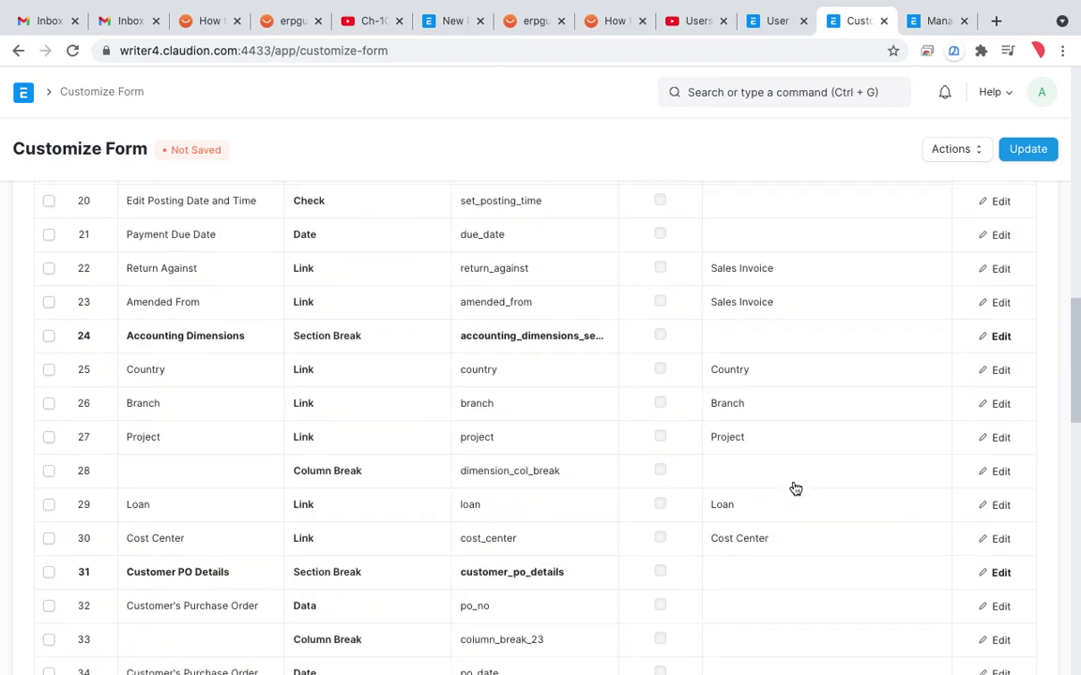
{"action": "scroll", "coordinate": [796, 489], "scroll_direction": "down", "scroll_amount": 1}
{"action": "key", "text": "ctrl+f"}
{"action": "type", "text": "addre"}
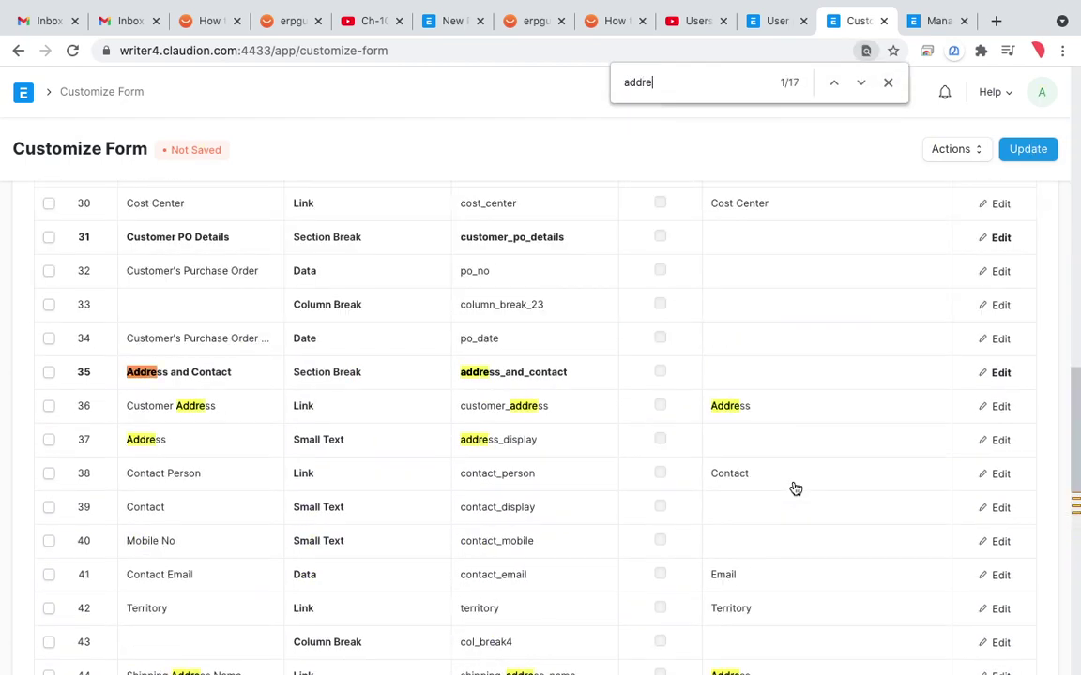
{"action": "left_click", "coordinate": [739, 439]}
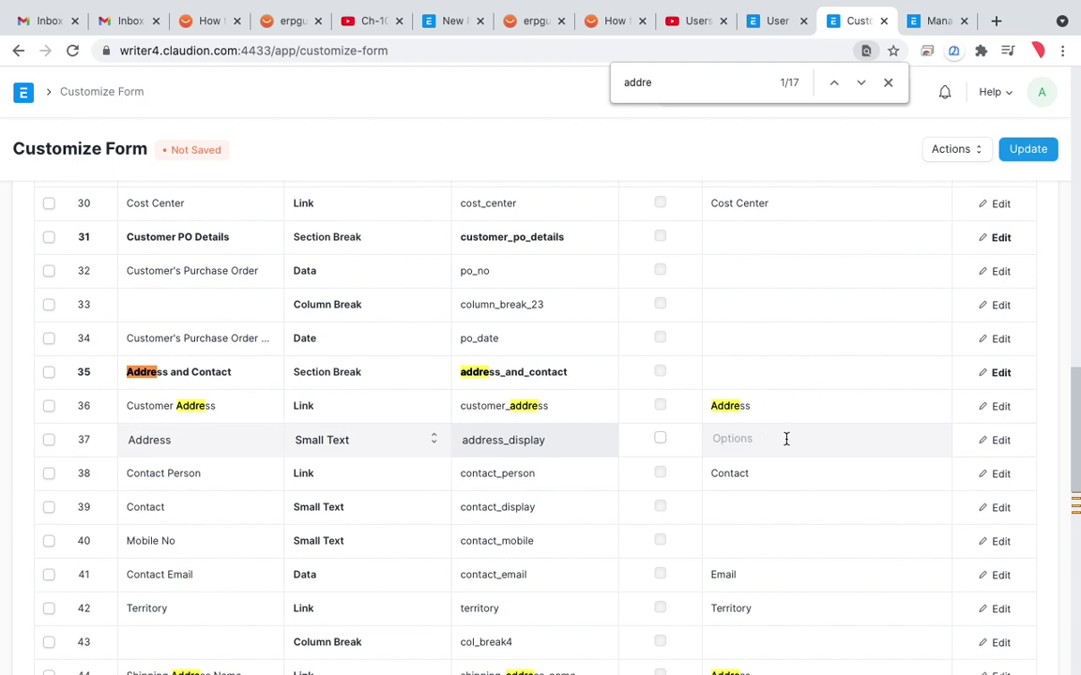
Step: Open the full Editing Row settings for the Address field
{"action": "left_click", "coordinate": [1001, 441]}
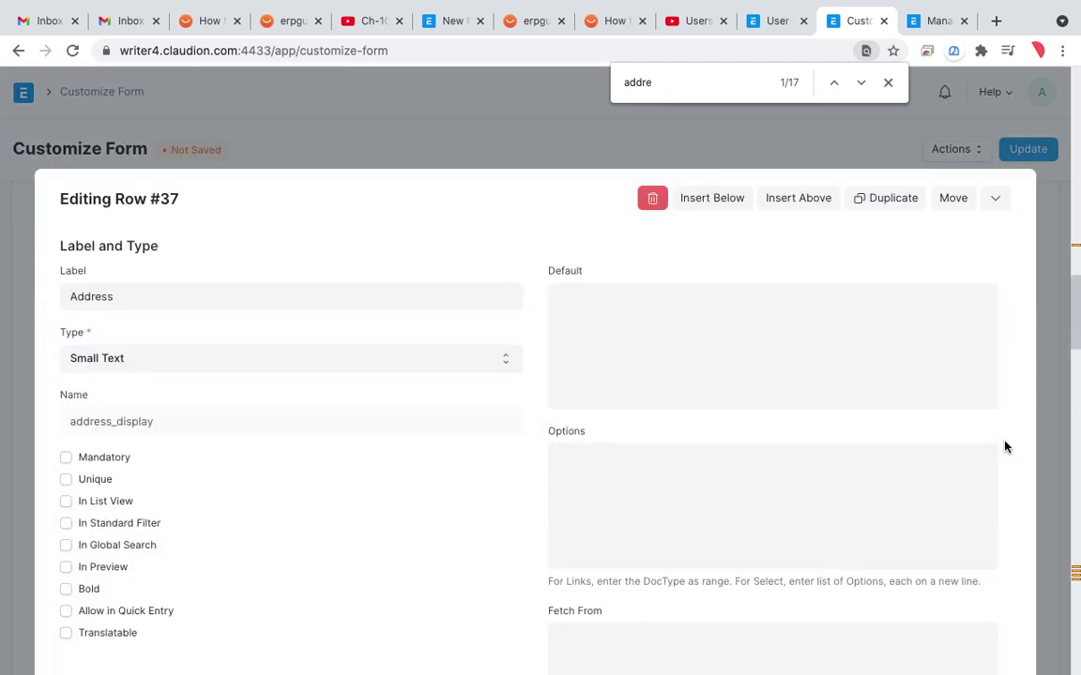
{"action": "scroll", "coordinate": [737, 490], "scroll_direction": "down", "scroll_amount": 2}
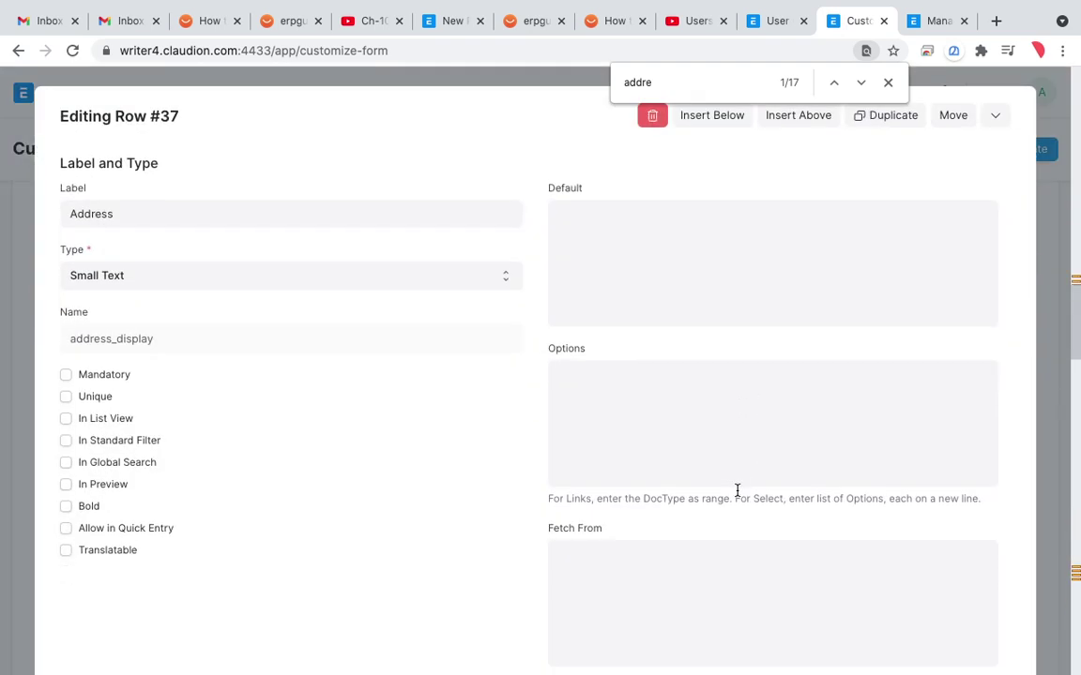
{"action": "scroll", "coordinate": [738, 496], "scroll_direction": "down", "scroll_amount": 5}
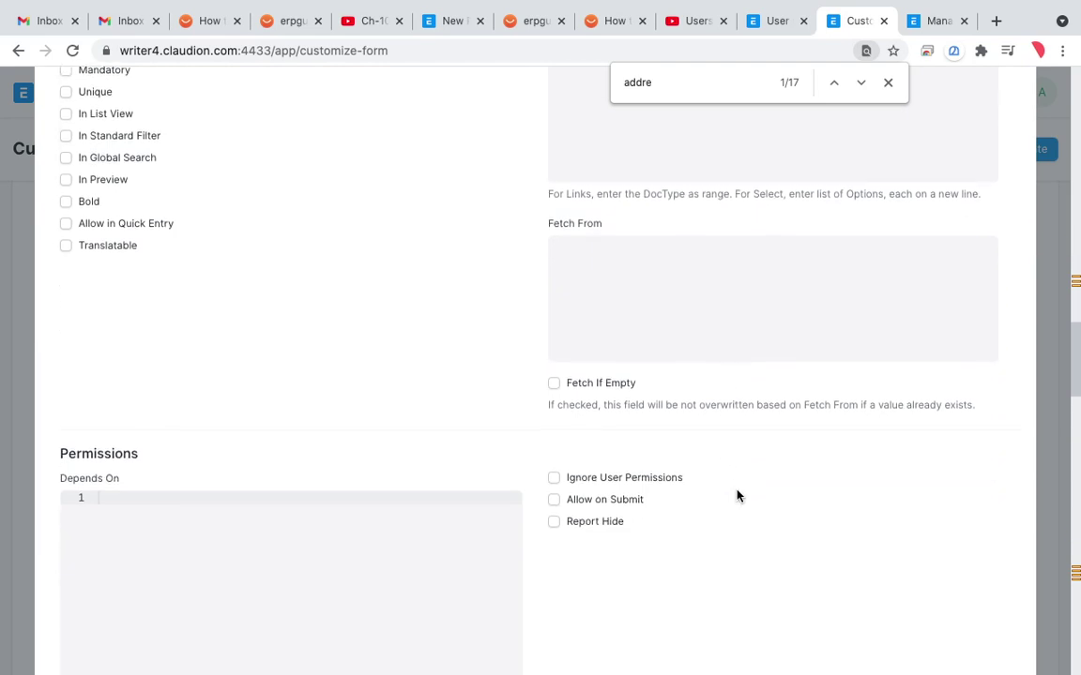
{"action": "scroll", "coordinate": [737, 496], "scroll_direction": "down", "scroll_amount": 6}
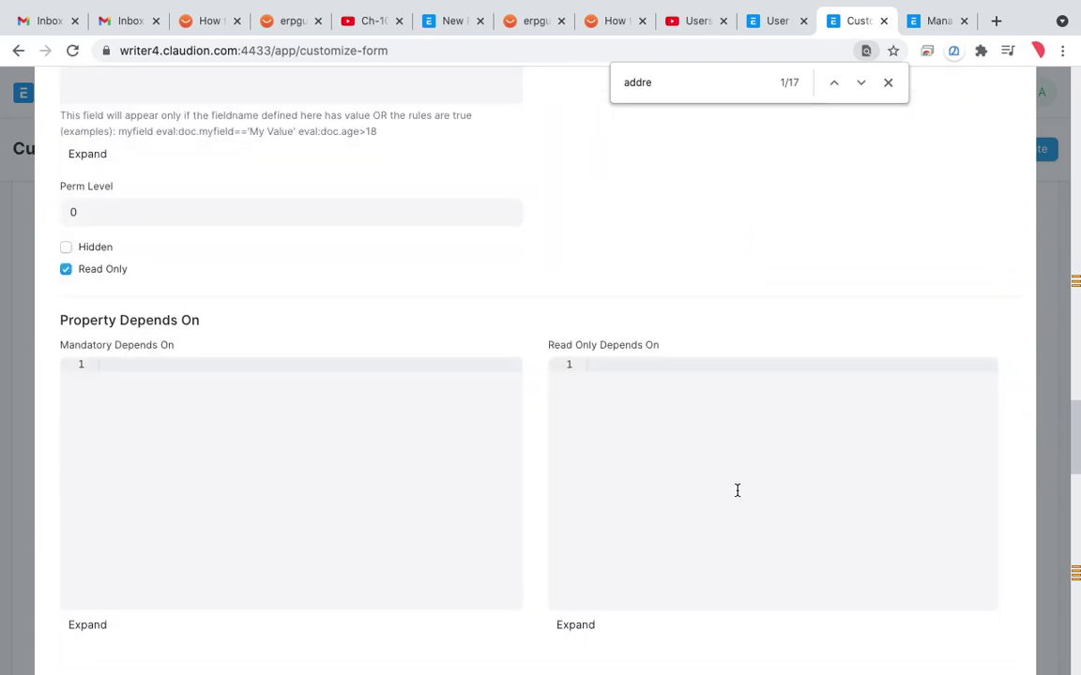
{"action": "scroll", "coordinate": [738, 496], "scroll_direction": "down", "scroll_amount": 2}
{"action": "scroll", "coordinate": [737, 497], "scroll_direction": "down", "scroll_amount": 5}
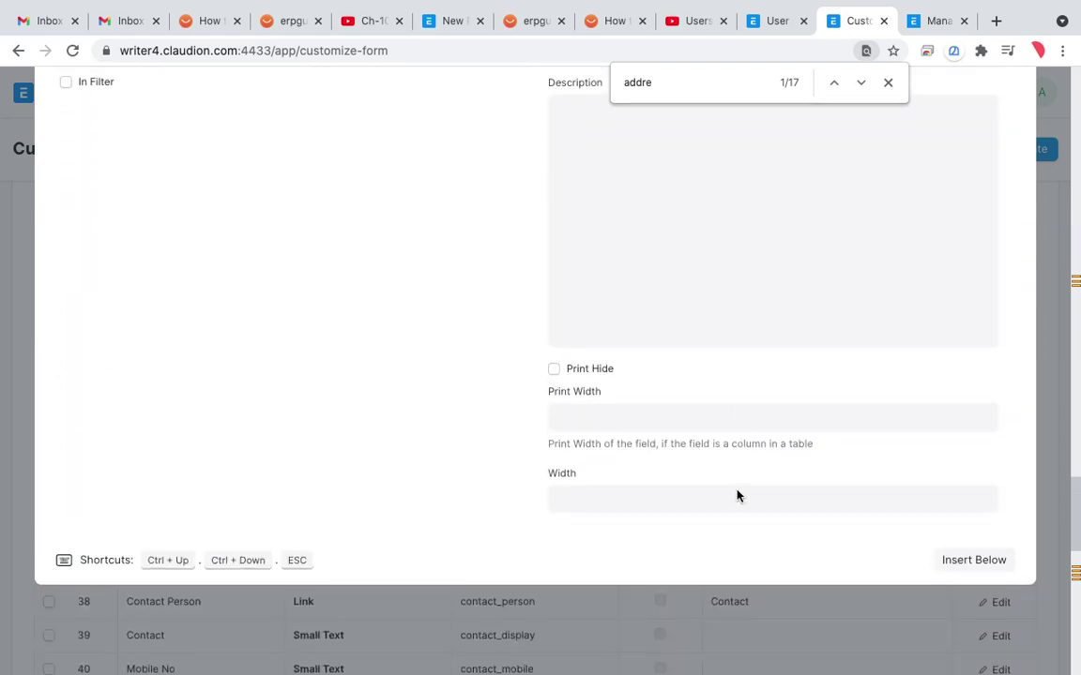
{"action": "scroll", "coordinate": [736, 493], "scroll_direction": "up", "scroll_amount": 6}
{"action": "scroll", "coordinate": [738, 491], "scroll_direction": "up", "scroll_amount": 11}
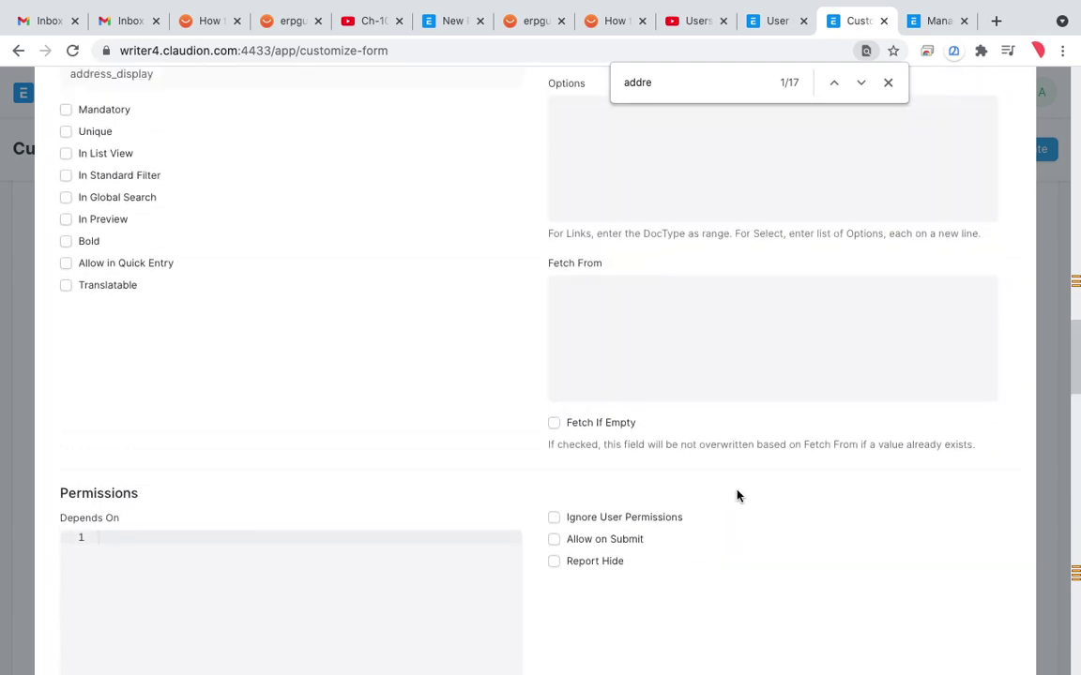
{"action": "scroll", "coordinate": [737, 490], "scroll_direction": "up", "scroll_amount": 4}
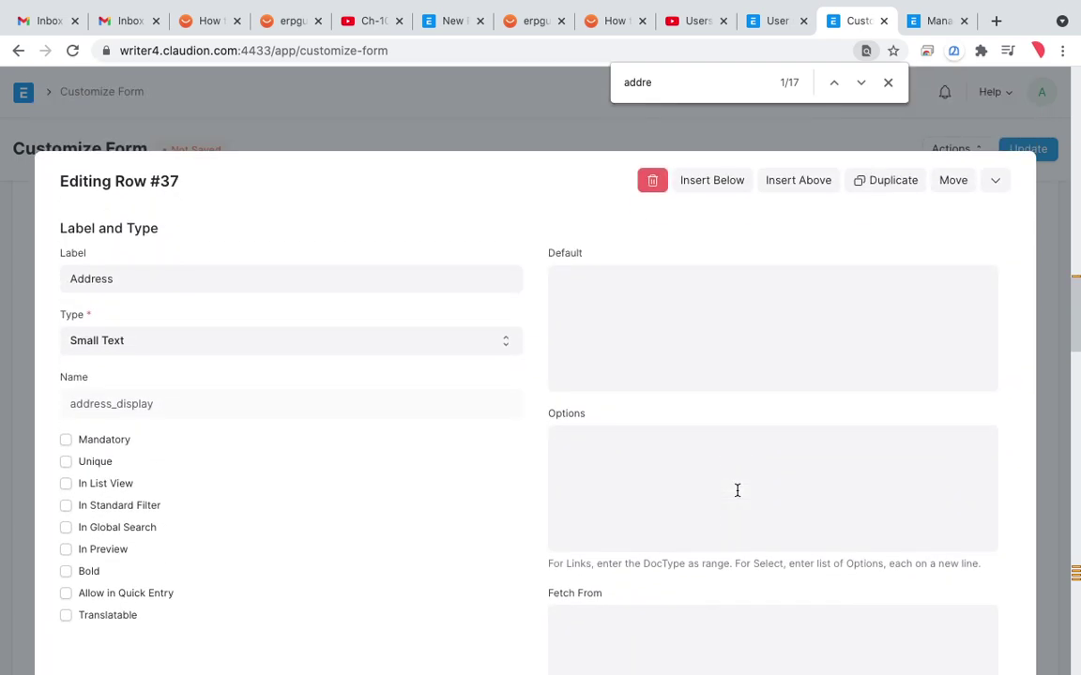
Step: Delete the Address field's Perm Level value of 0 and collapse the Editing Row panel
{"action": "key", "text": "ctrl+f"}
{"action": "type", "text": "kle"}
{"action": "key", "text": "BackSpace"}
{"action": "key", "text": "BackSpace"}
{"action": "key", "text": "BackSpace"}
{"action": "type", "text": "level"}
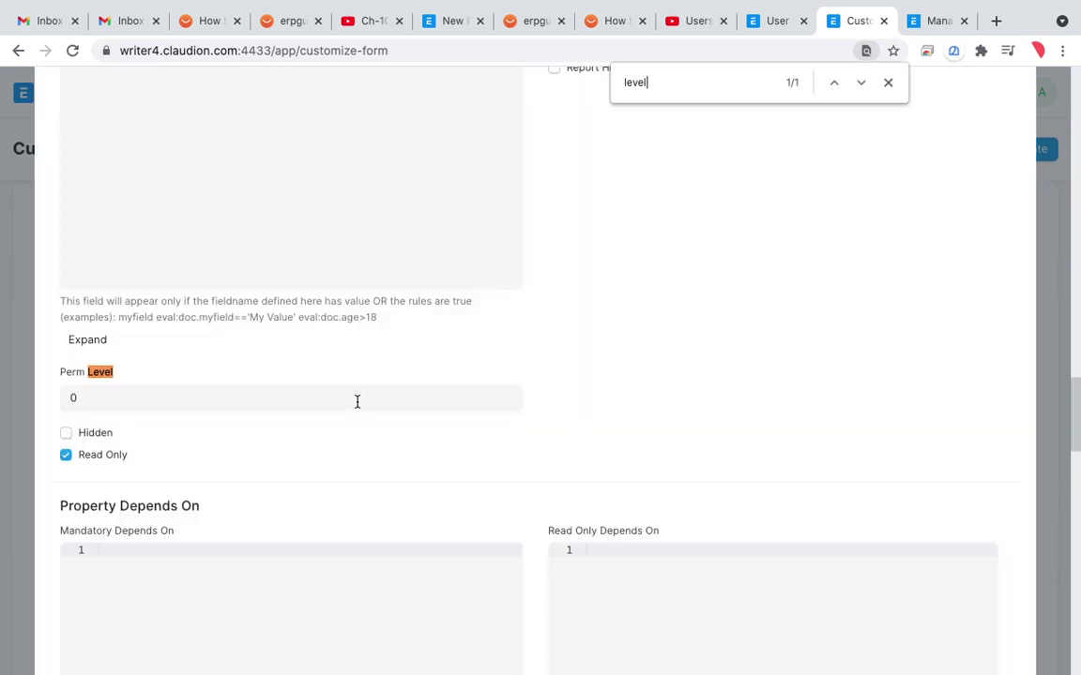
{"action": "left_click", "coordinate": [357, 401]}
{"action": "key", "text": "BackSpace"}
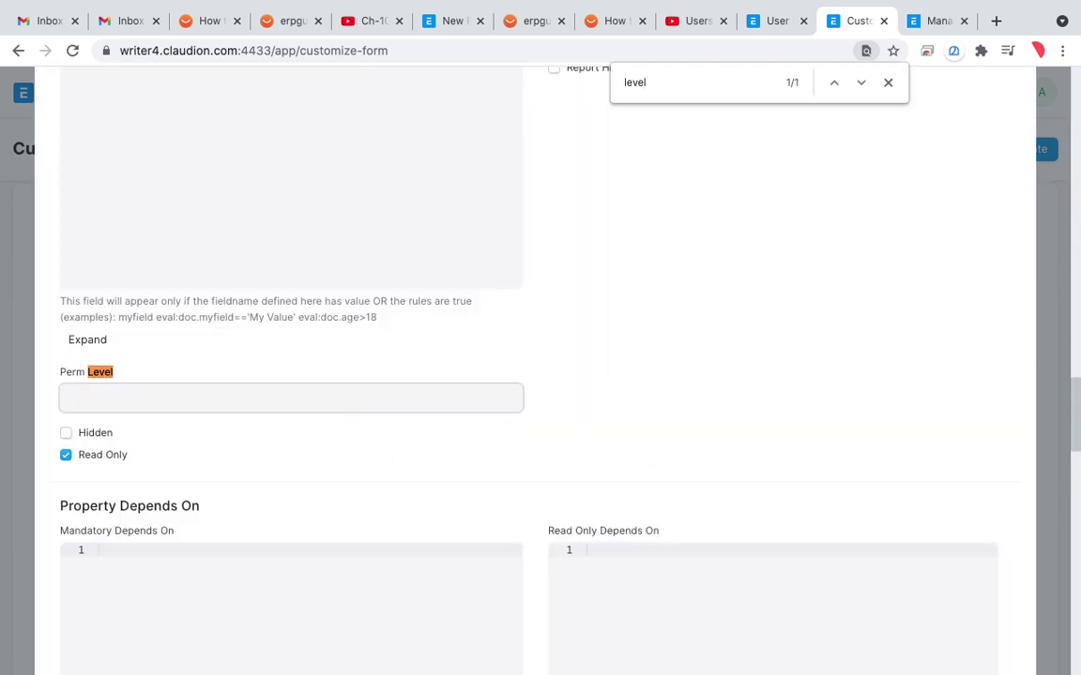
{"action": "scroll", "coordinate": [555, 367], "scroll_direction": "up", "scroll_amount": 15}
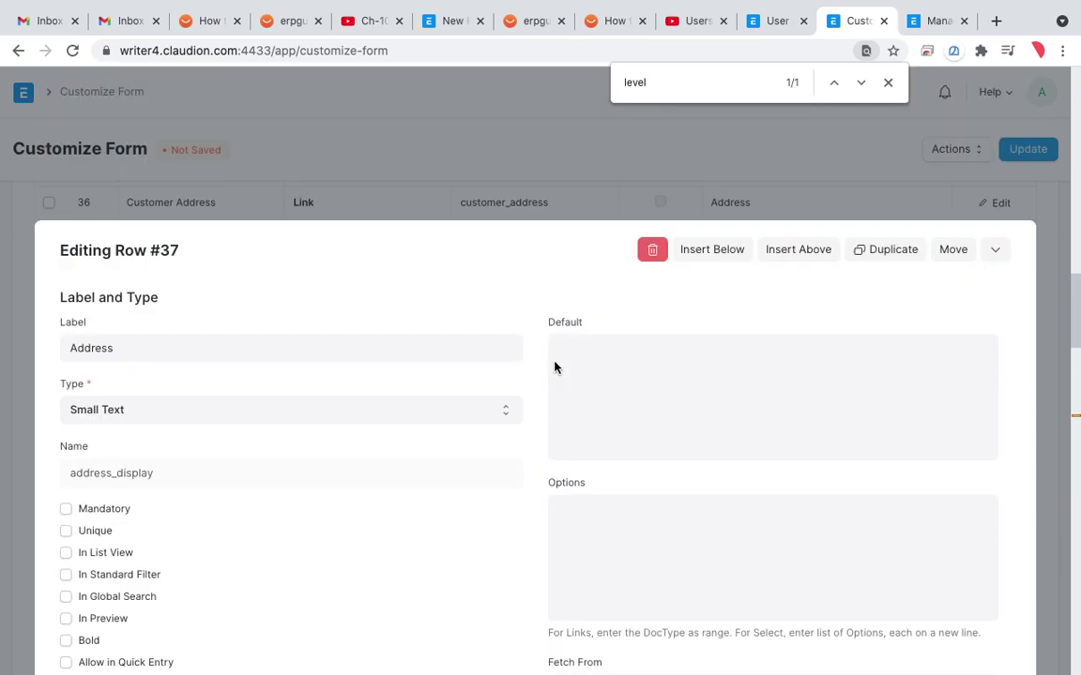
{"action": "scroll", "coordinate": [557, 335], "scroll_direction": "down", "scroll_amount": 2}
{"action": "scroll", "coordinate": [560, 296], "scroll_direction": "down", "scroll_amount": 4}
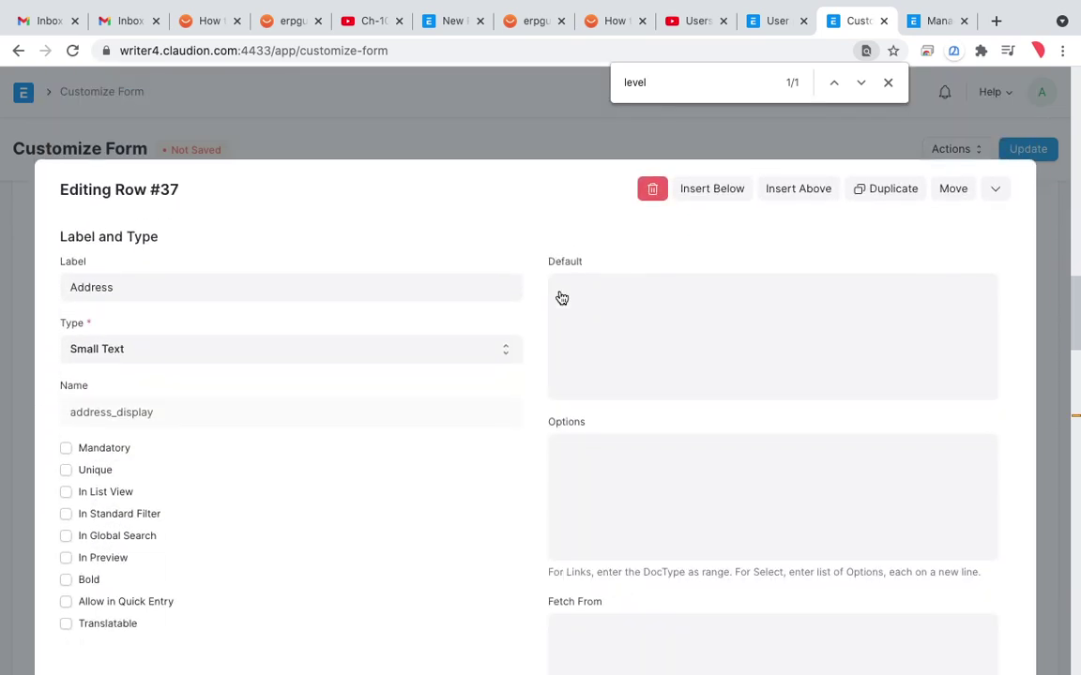
{"action": "left_click", "coordinate": [995, 189]}
{"action": "left_click", "coordinate": [887, 81]}
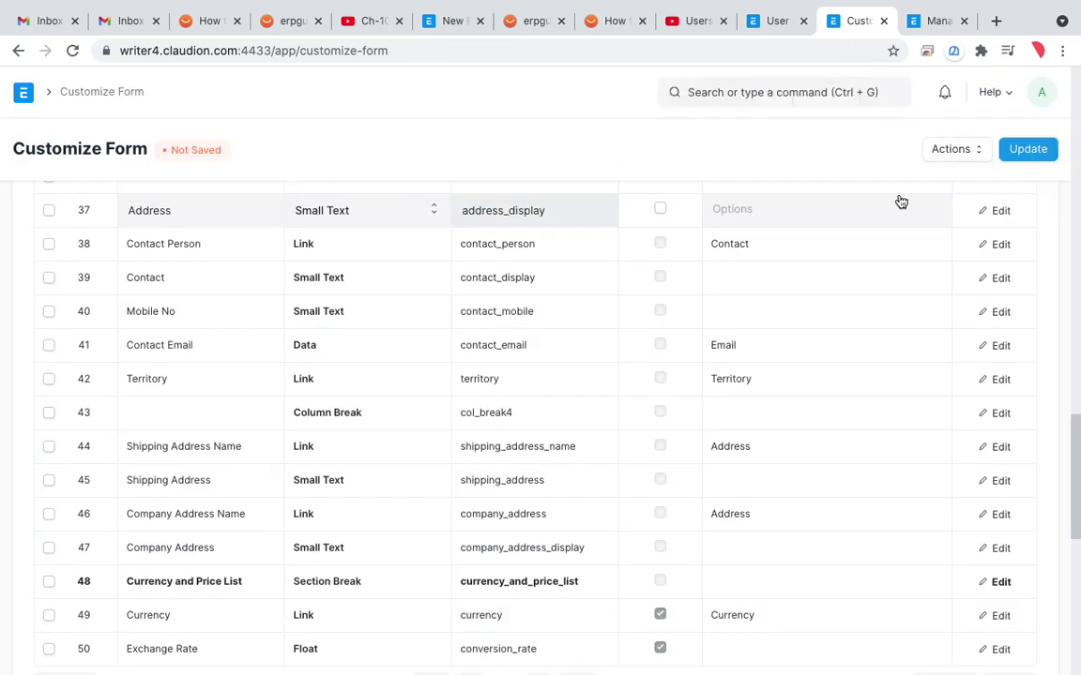
Step: Save the Sales Invoice customization and return to the draft customer02 invoice
{"action": "scroll", "coordinate": [858, 202], "scroll_direction": "up", "scroll_amount": 10}
{"action": "scroll", "coordinate": [861, 208], "scroll_direction": "up", "scroll_amount": 10}
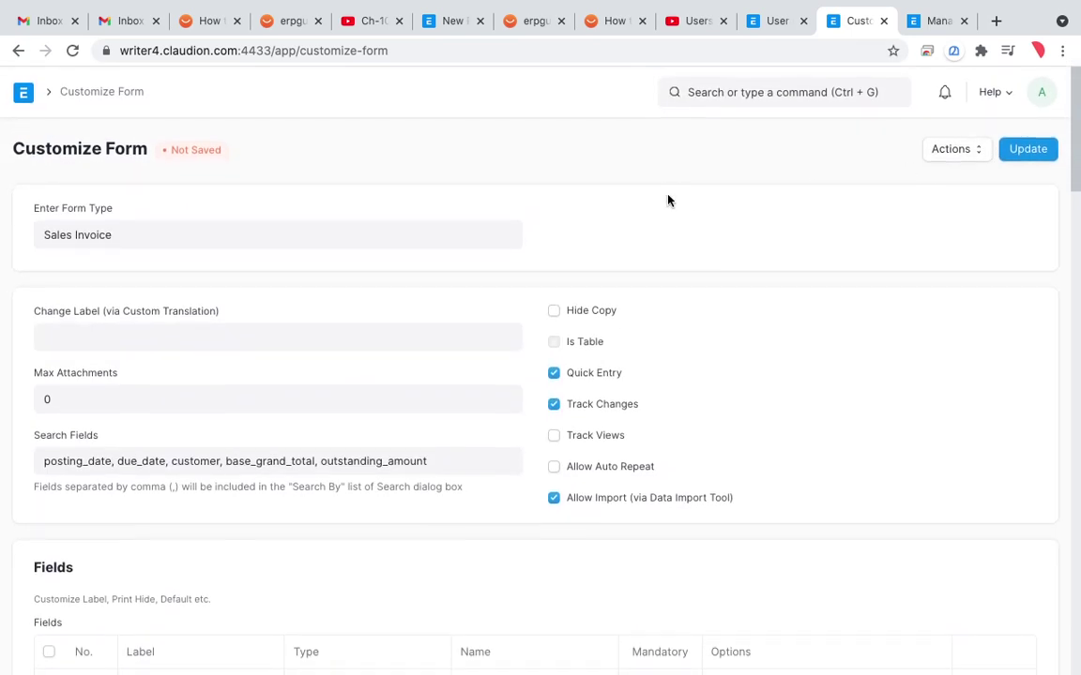
{"action": "left_click", "coordinate": [1030, 156]}
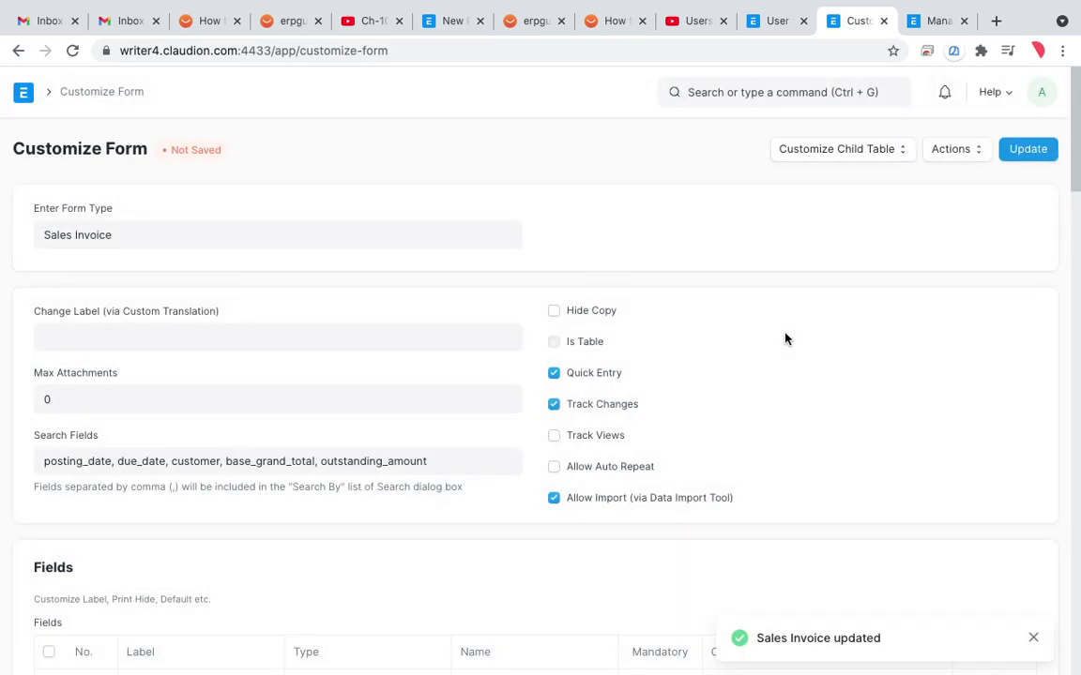
{"action": "scroll", "coordinate": [632, 386], "scroll_direction": "down", "scroll_amount": 5}
{"action": "scroll", "coordinate": [632, 388], "scroll_direction": "up", "scroll_amount": 5}
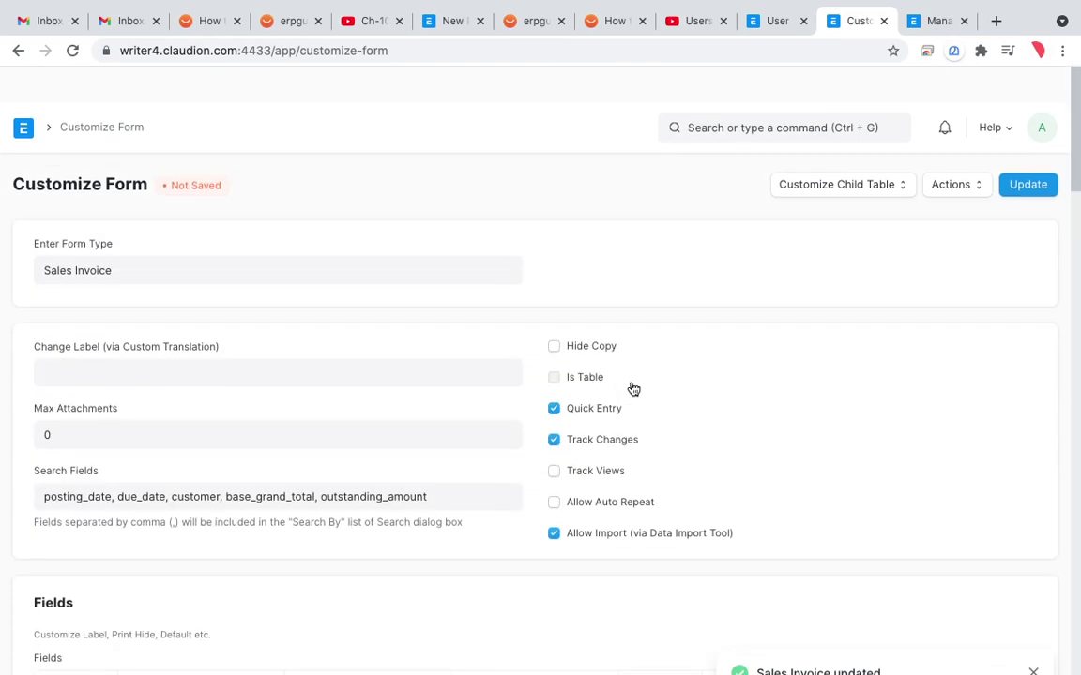
{"action": "left_click", "coordinate": [18, 52]}
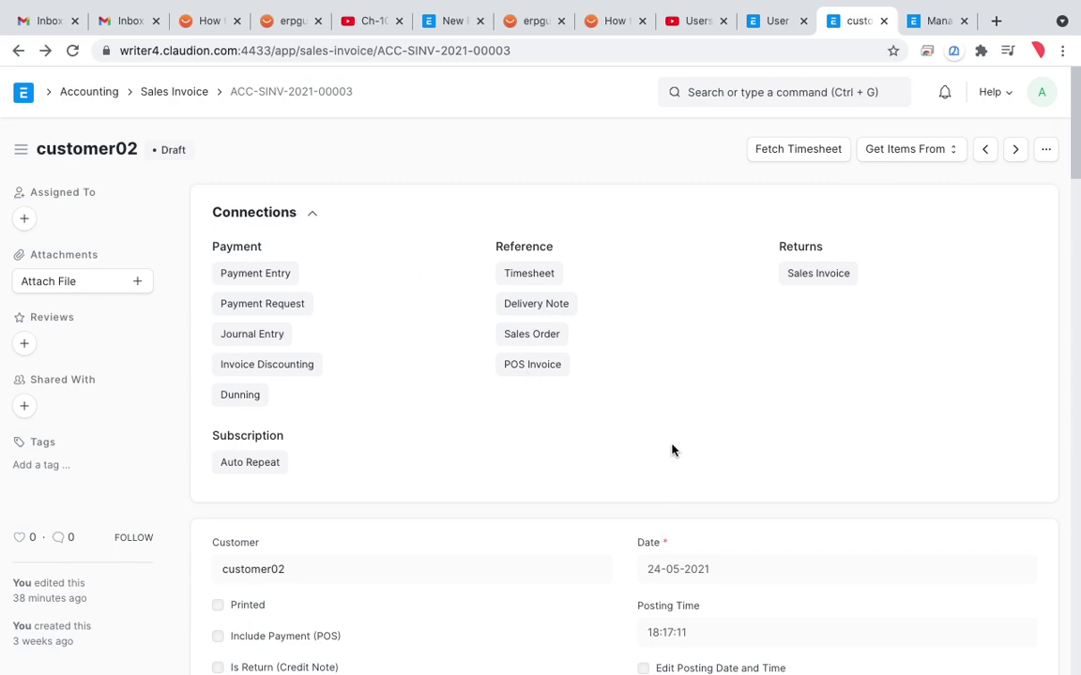
Step: Check Get Items From on invoice ACC-SINV-2021-00003, then choose Customize from its '...' menu
{"action": "scroll", "coordinate": [671, 449], "scroll_direction": "down", "scroll_amount": 3}
{"action": "scroll", "coordinate": [673, 449], "scroll_direction": "up", "scroll_amount": 3}
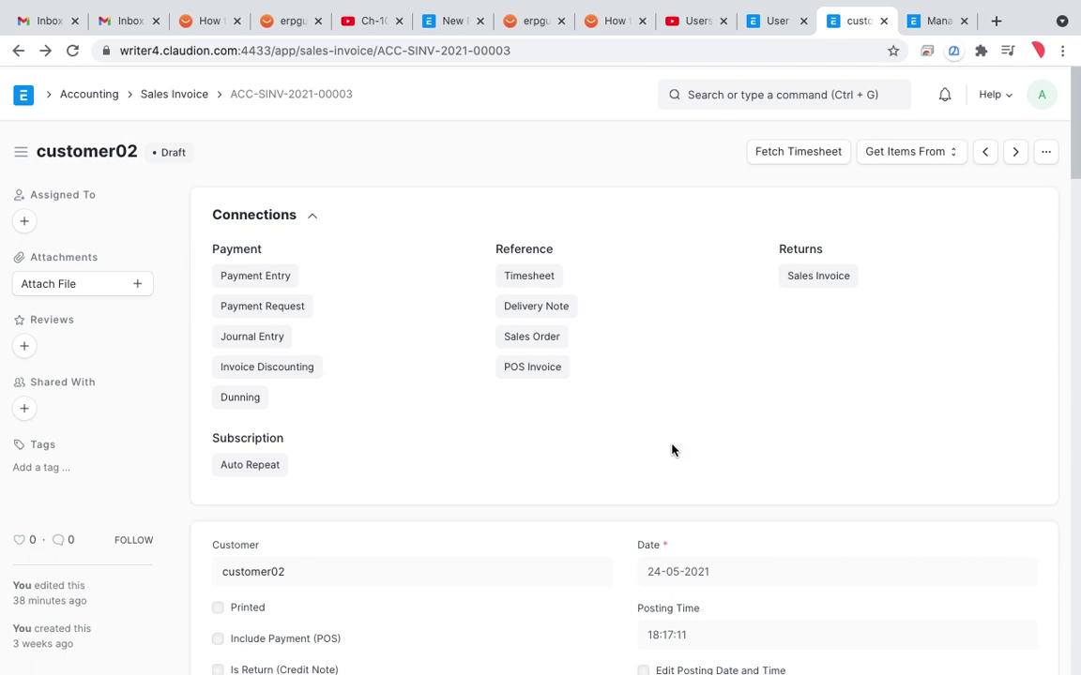
{"action": "left_click", "coordinate": [934, 163]}
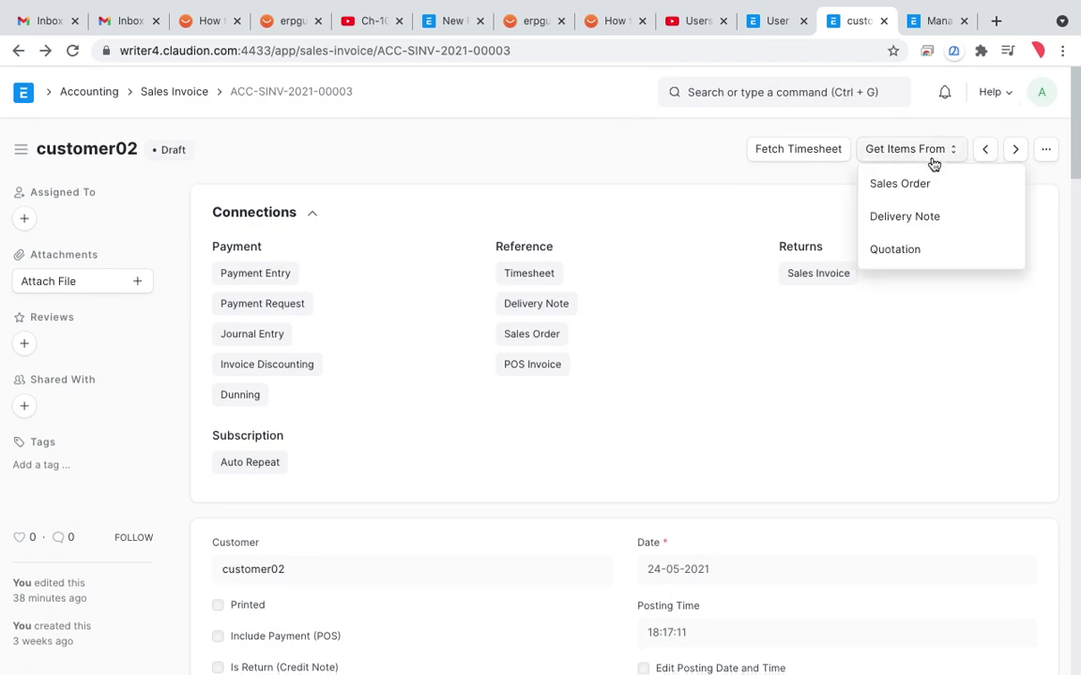
{"action": "left_click", "coordinate": [1046, 152]}
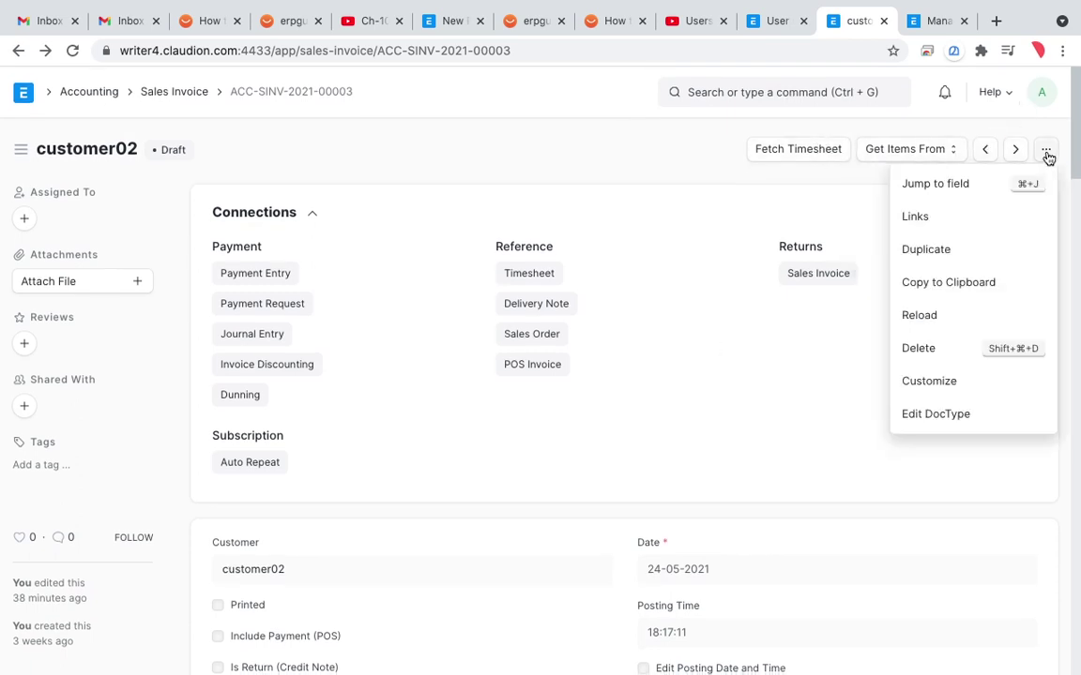
{"action": "left_click", "coordinate": [931, 398]}
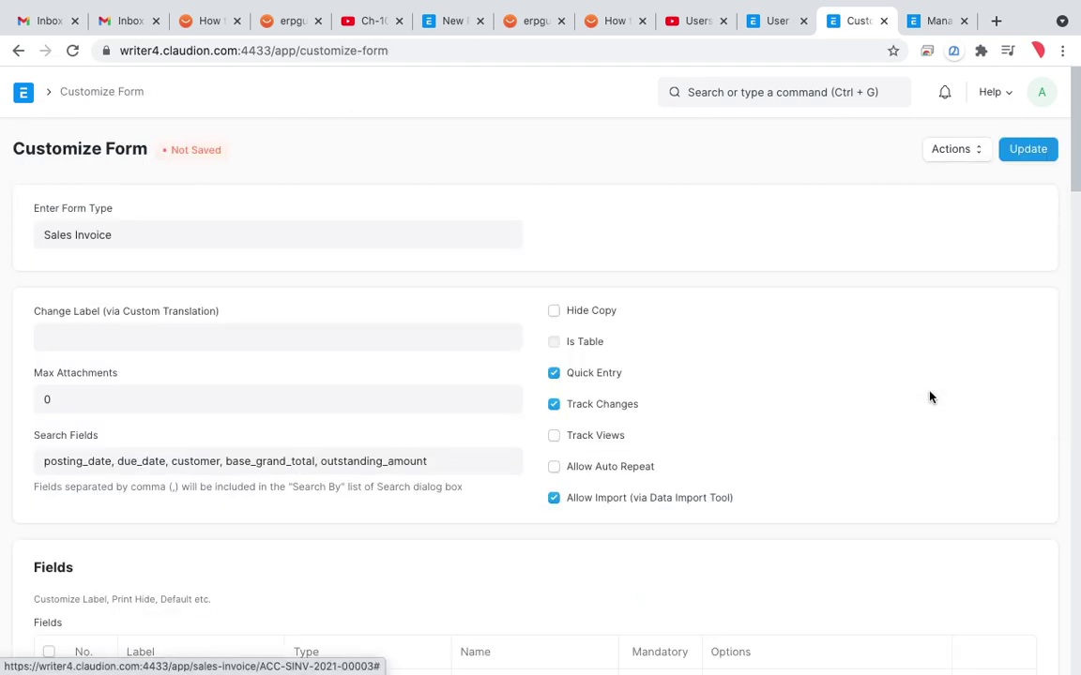
{"action": "key", "text": "ctrl+f"}
{"action": "type", "text": "addres"}
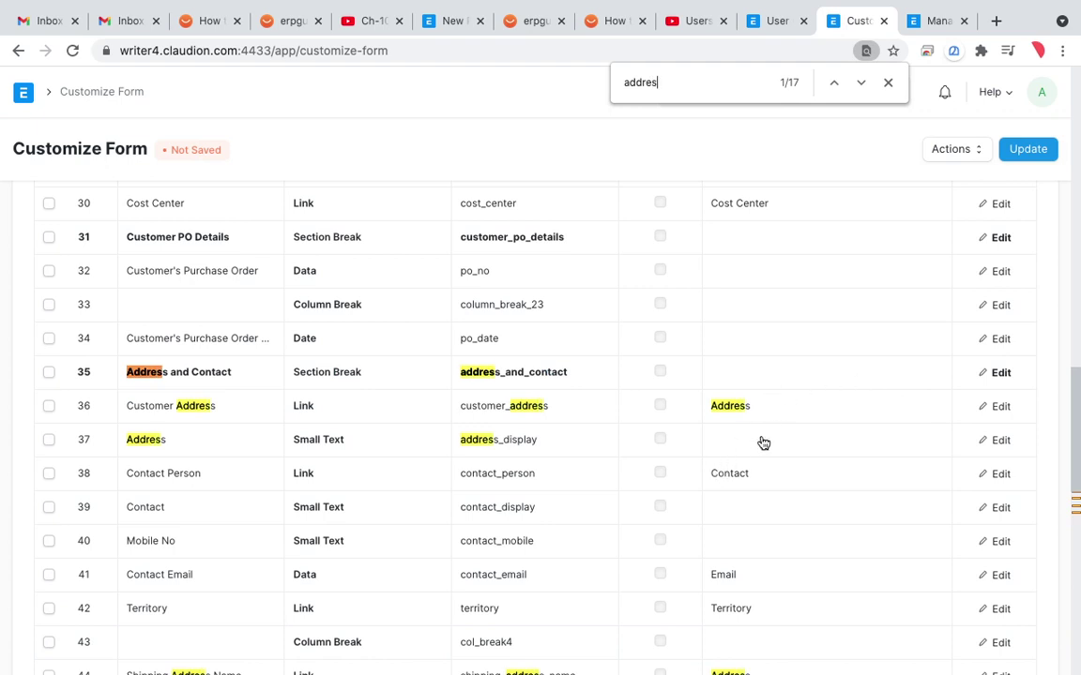
{"action": "left_click", "coordinate": [762, 440]}
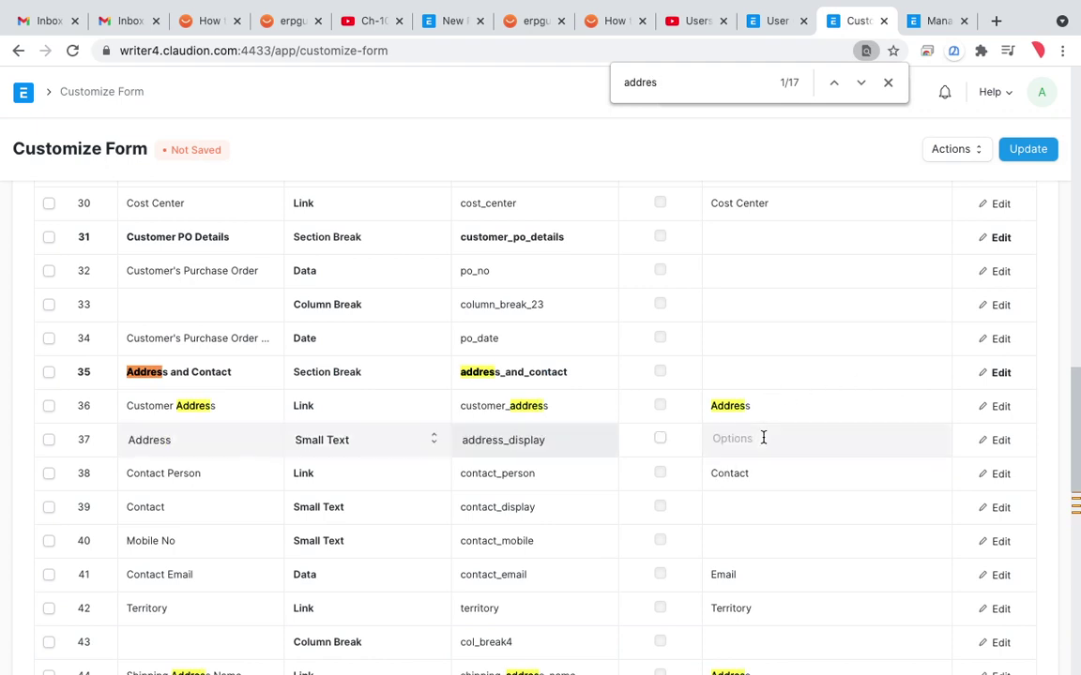
{"action": "left_click", "coordinate": [1000, 441]}
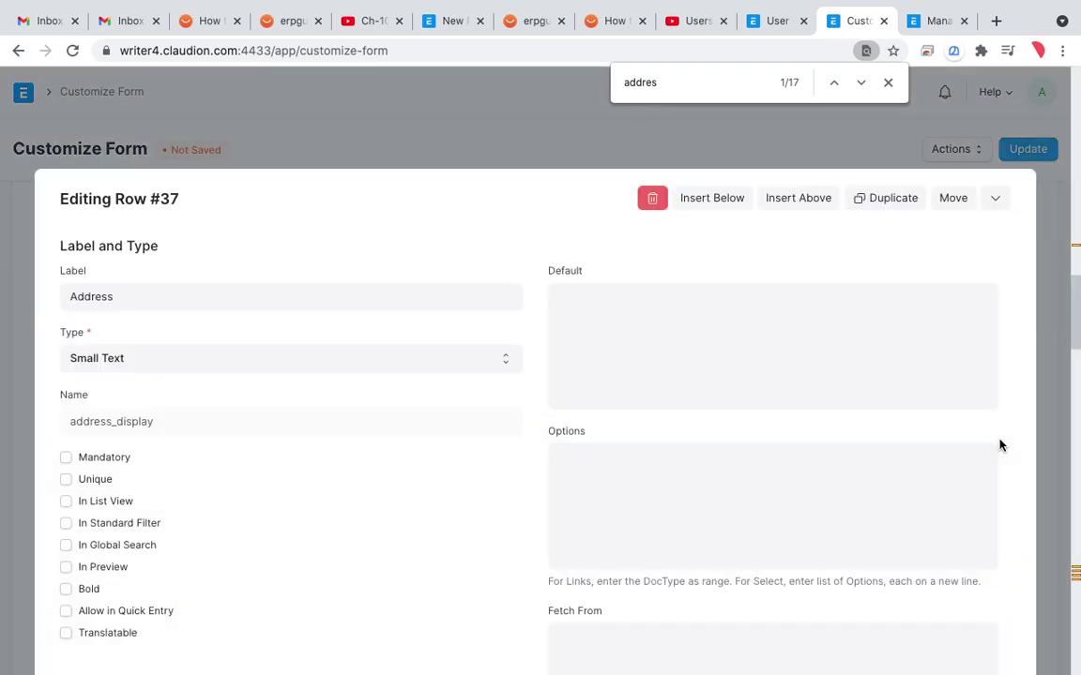
{"action": "key", "text": "ctrl+f"}
{"action": "type", "text": "per"}
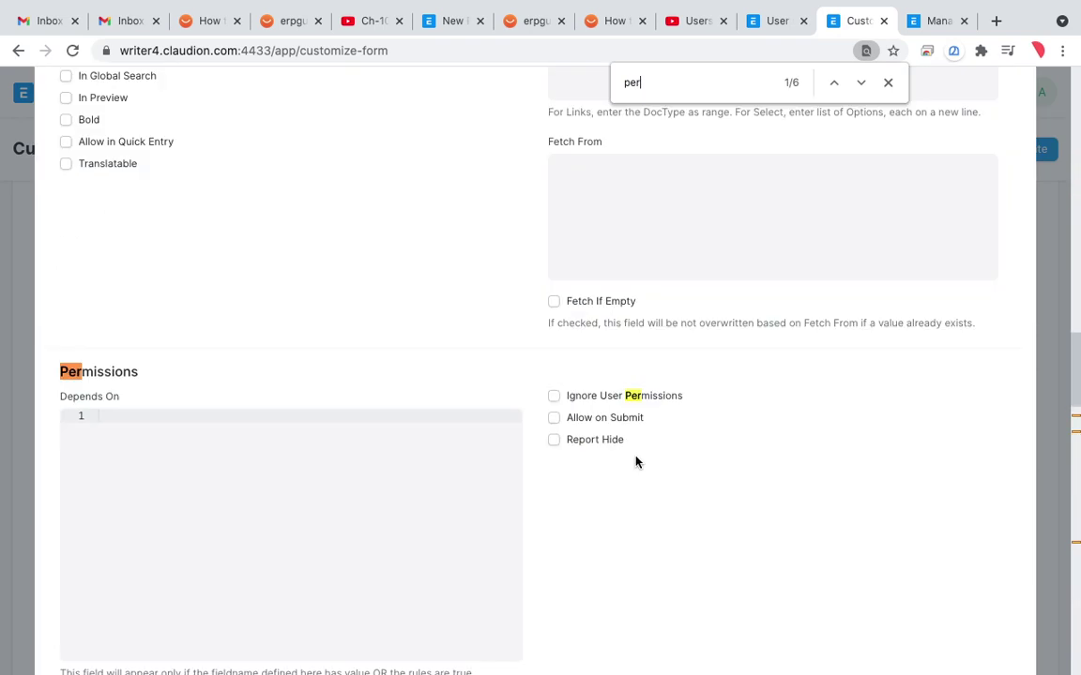
{"action": "key", "text": "BackSpace"}
{"action": "key", "text": "BackSpace"}
{"action": "key", "text": "BackSpace"}
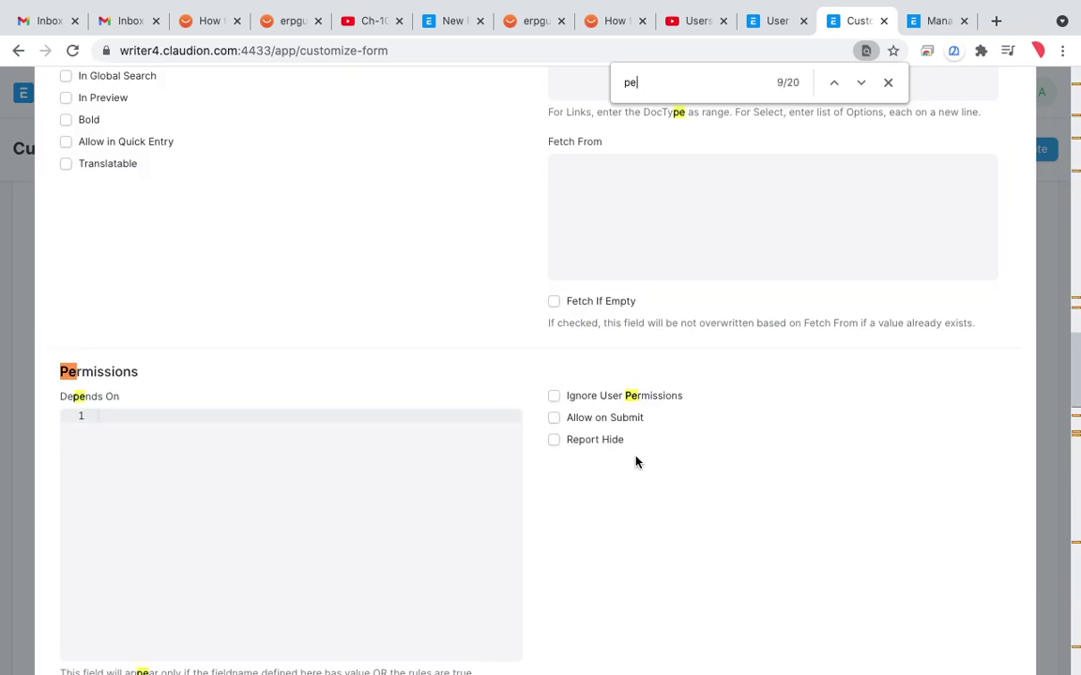
{"action": "type", "text": "lever"}
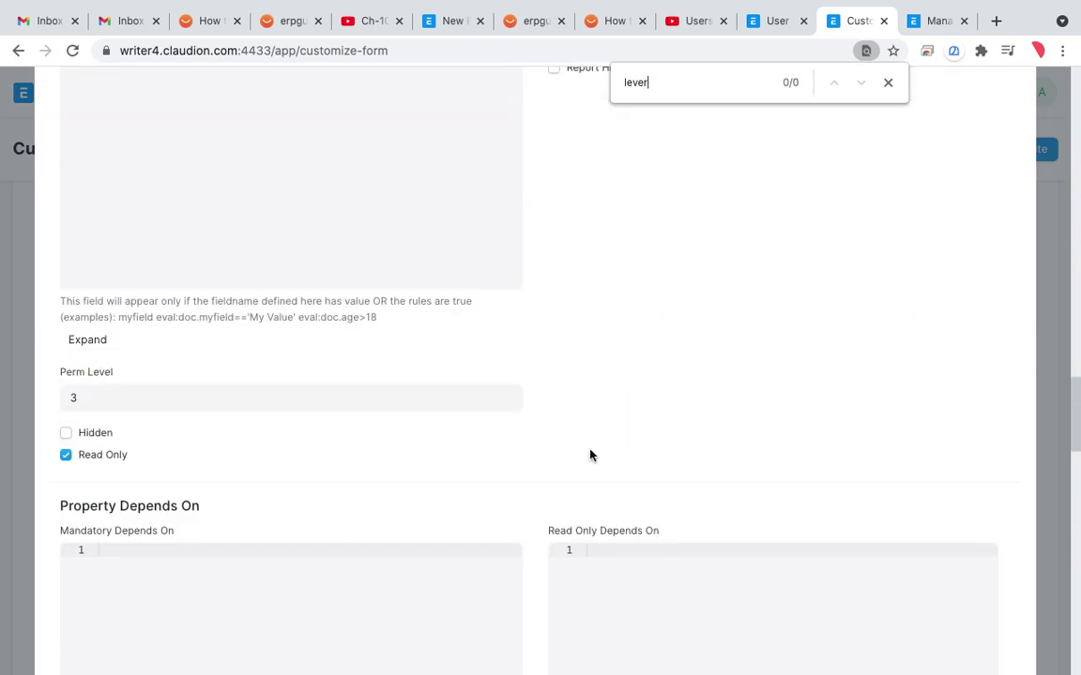
{"action": "left_click", "coordinate": [887, 83]}
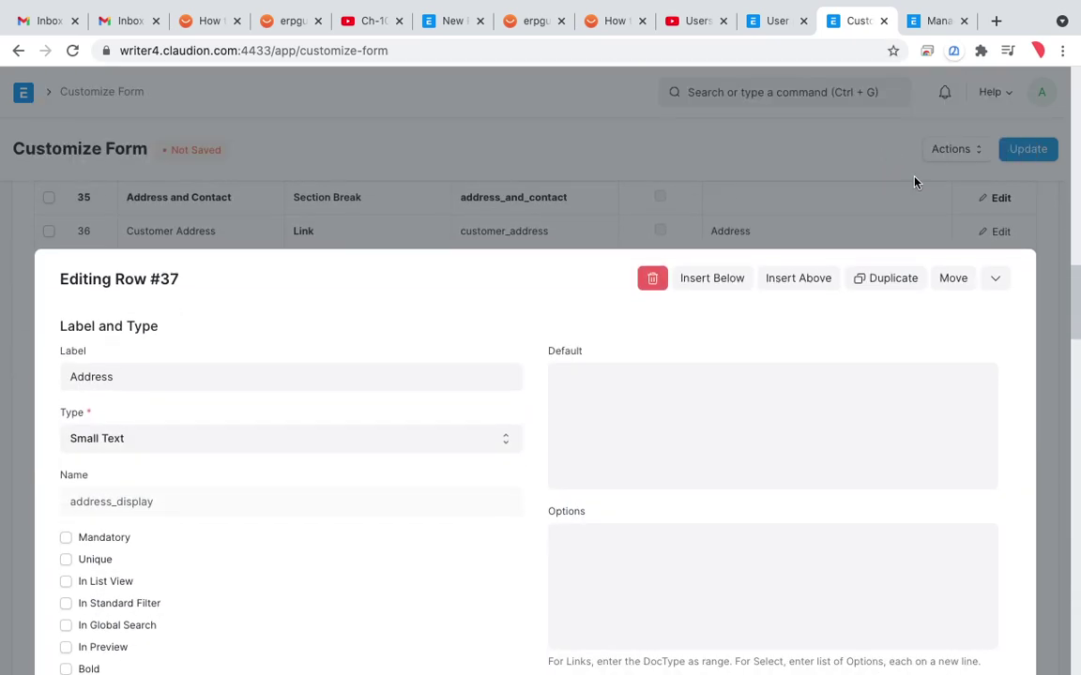
{"action": "left_click", "coordinate": [996, 278]}
{"action": "scroll", "coordinate": [816, 236], "scroll_direction": "up", "scroll_amount": 10}
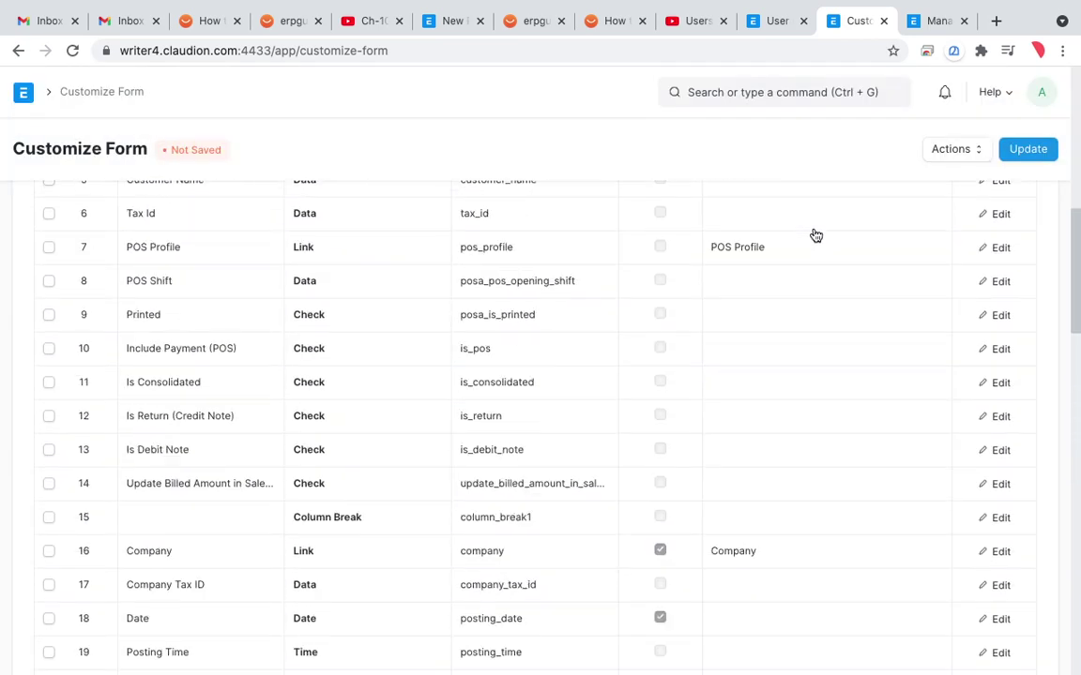
{"action": "scroll", "coordinate": [816, 236], "scroll_direction": "up", "scroll_amount": 3}
Step: Find the Role list through the search bar and add a new role named 'Delivery manager'
{"action": "left_click", "coordinate": [81, 94]}
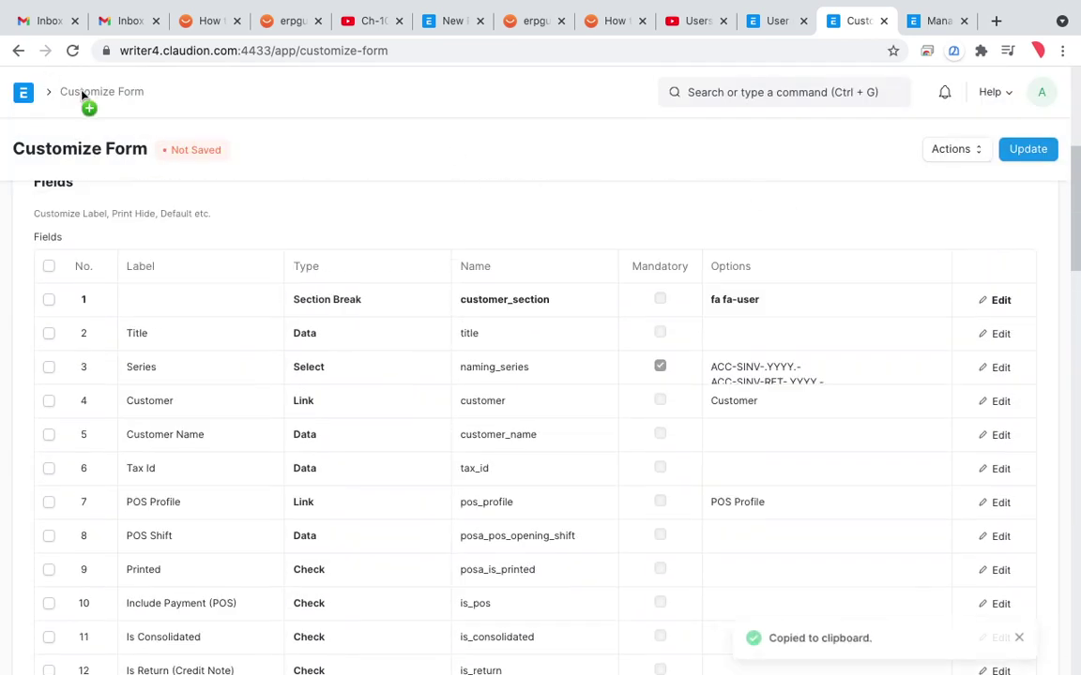
{"action": "left_click", "coordinate": [733, 94]}
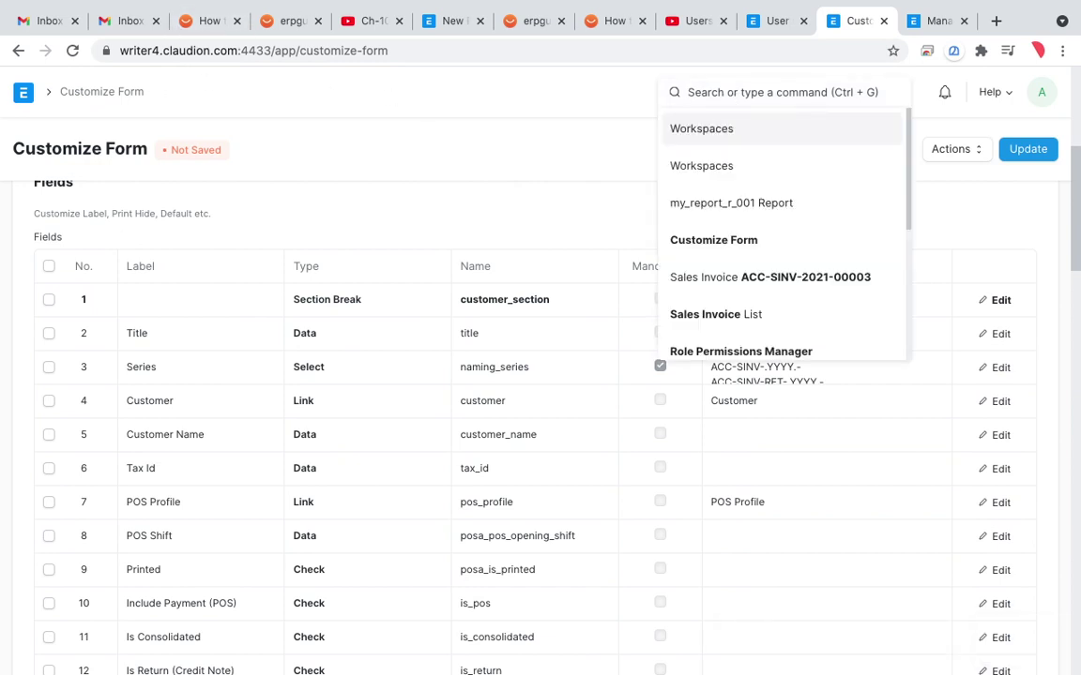
{"action": "type", "text": "roles"}
{"action": "key", "text": "BackSpace"}
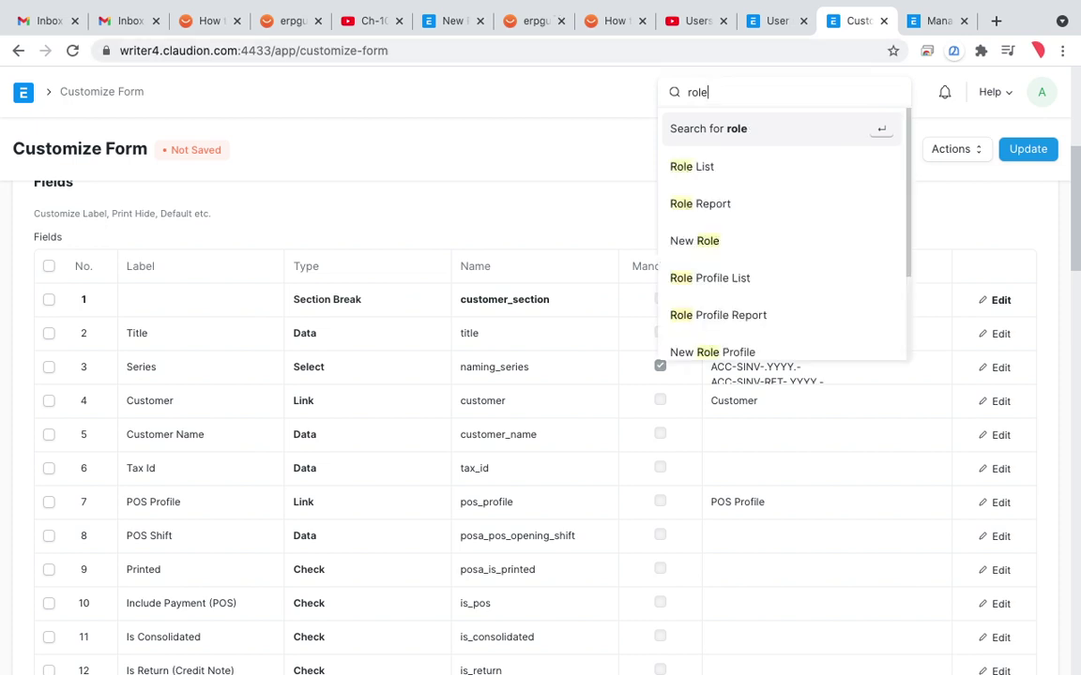
{"action": "left_click", "coordinate": [711, 165]}
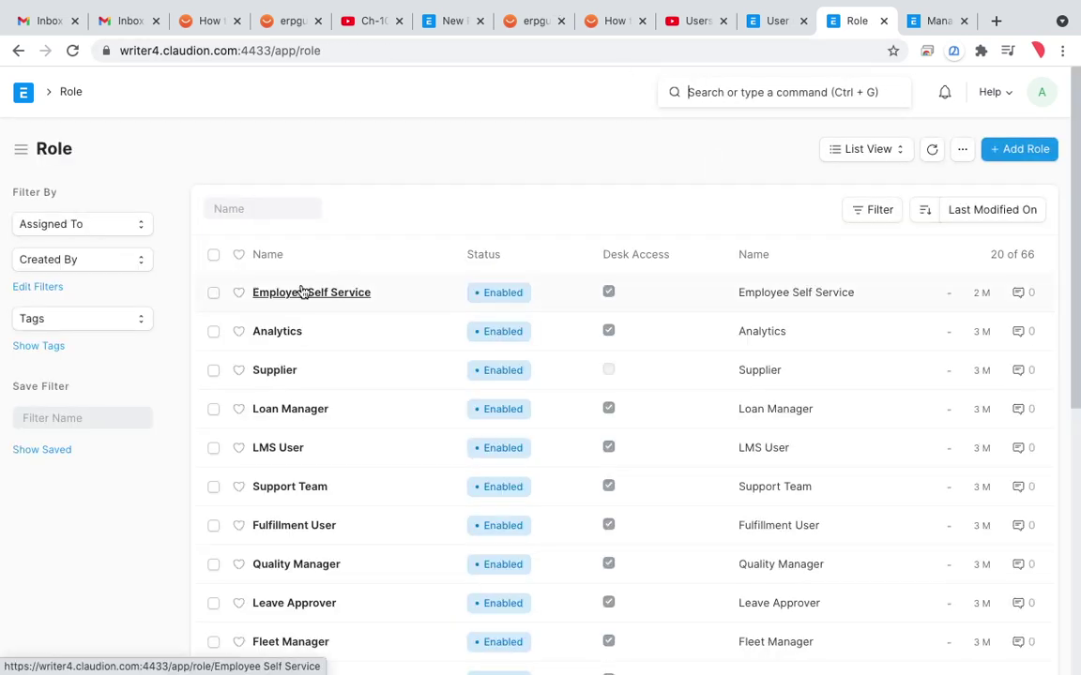
{"action": "left_click", "coordinate": [1036, 149]}
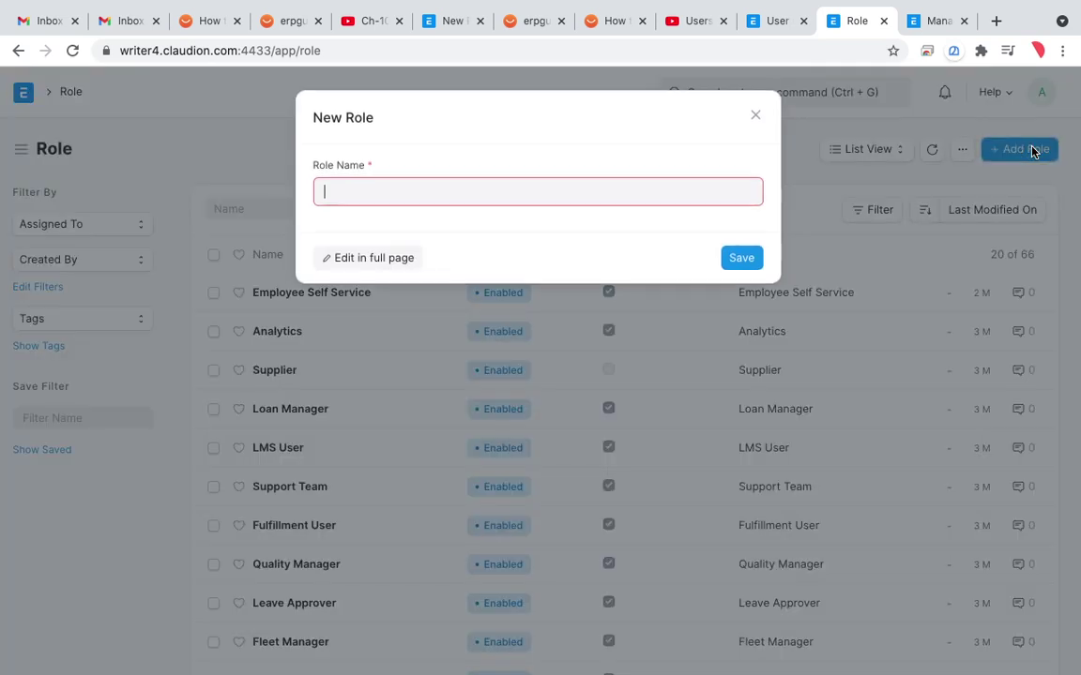
{"action": "type", "text": "Delivery manager"}
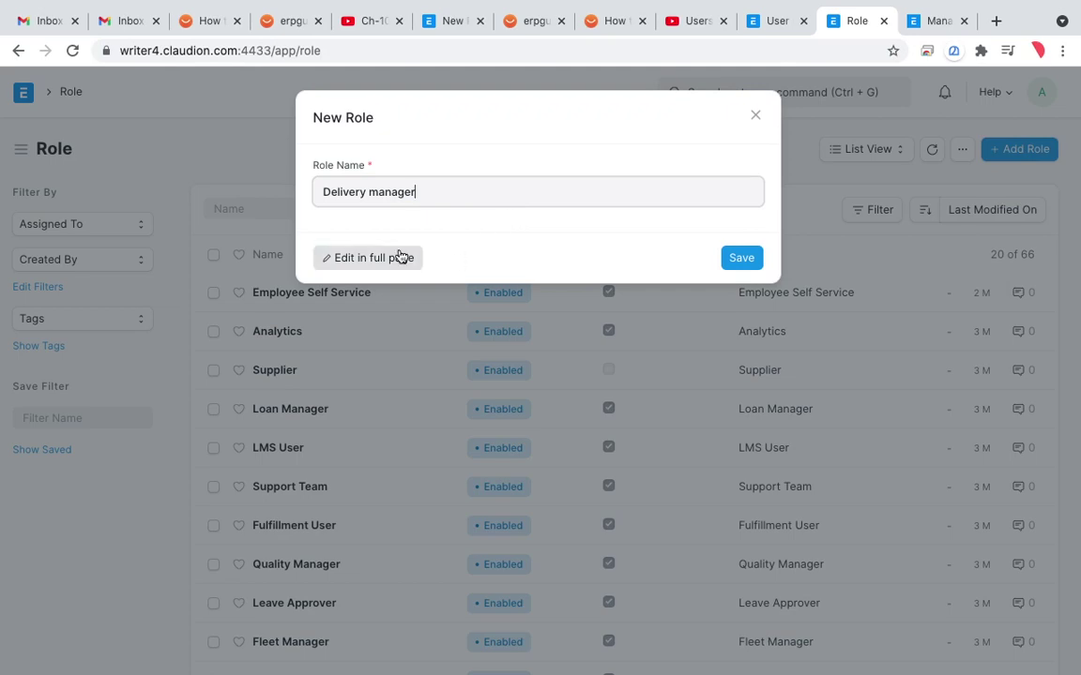
Step: Open the new role in its full-page form and go to its Sales Invoice permission rules
{"action": "left_click", "coordinate": [399, 258]}
{"action": "scroll", "coordinate": [422, 394], "scroll_direction": "down", "scroll_amount": 3}
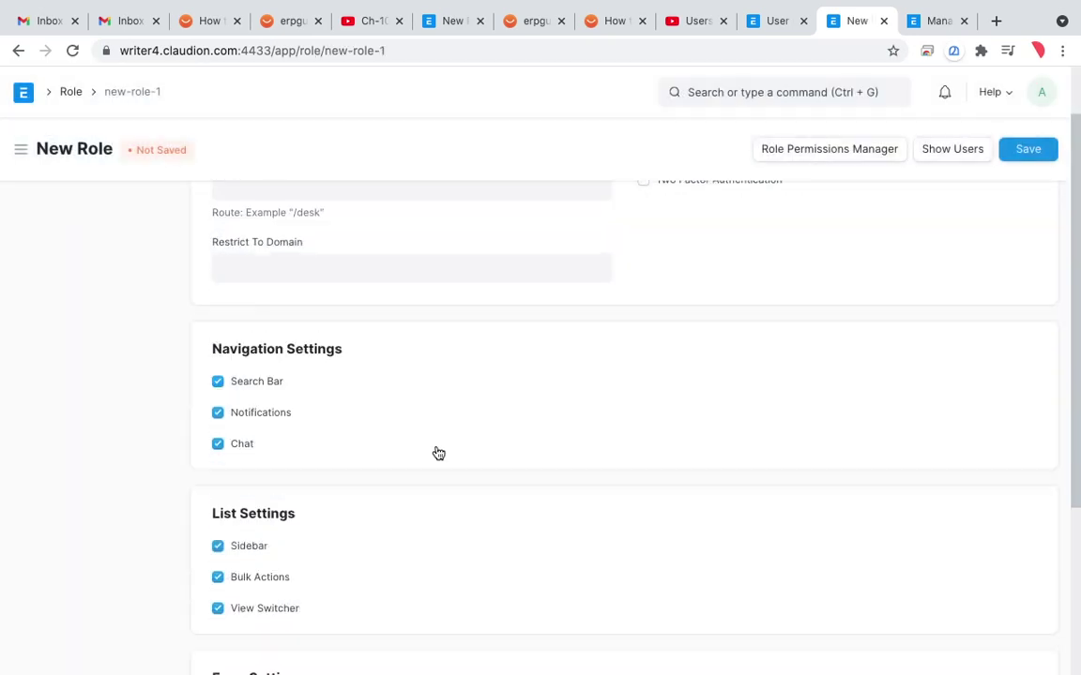
{"action": "scroll", "coordinate": [436, 452], "scroll_direction": "down", "scroll_amount": 1}
{"action": "scroll", "coordinate": [436, 453], "scroll_direction": "up", "scroll_amount": 4}
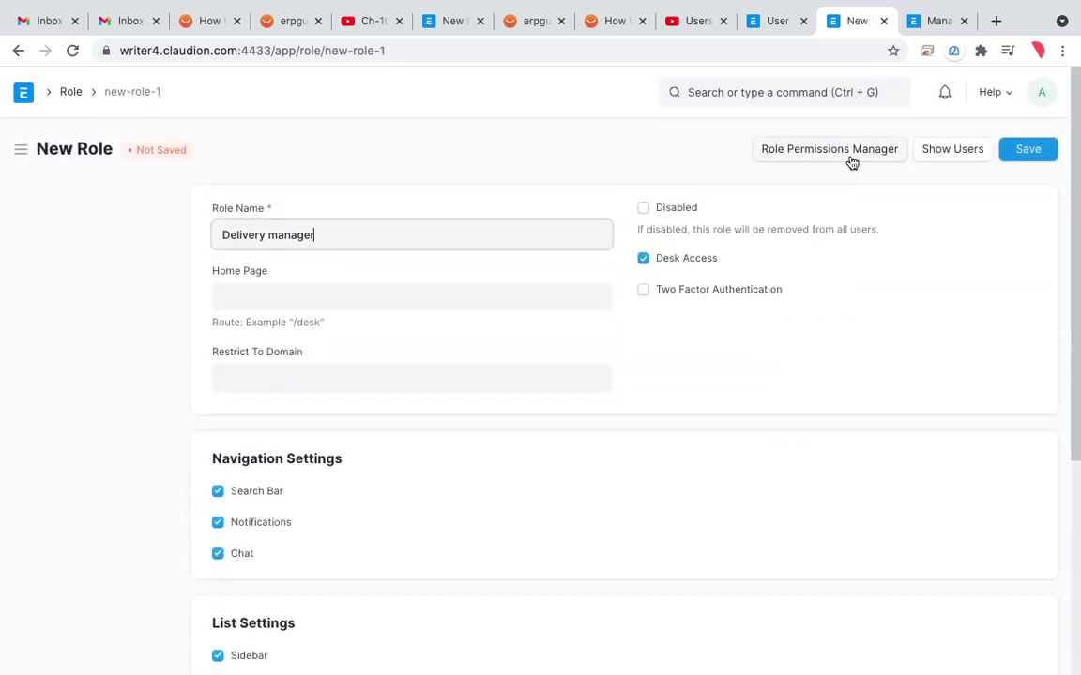
{"action": "left_click", "coordinate": [851, 156]}
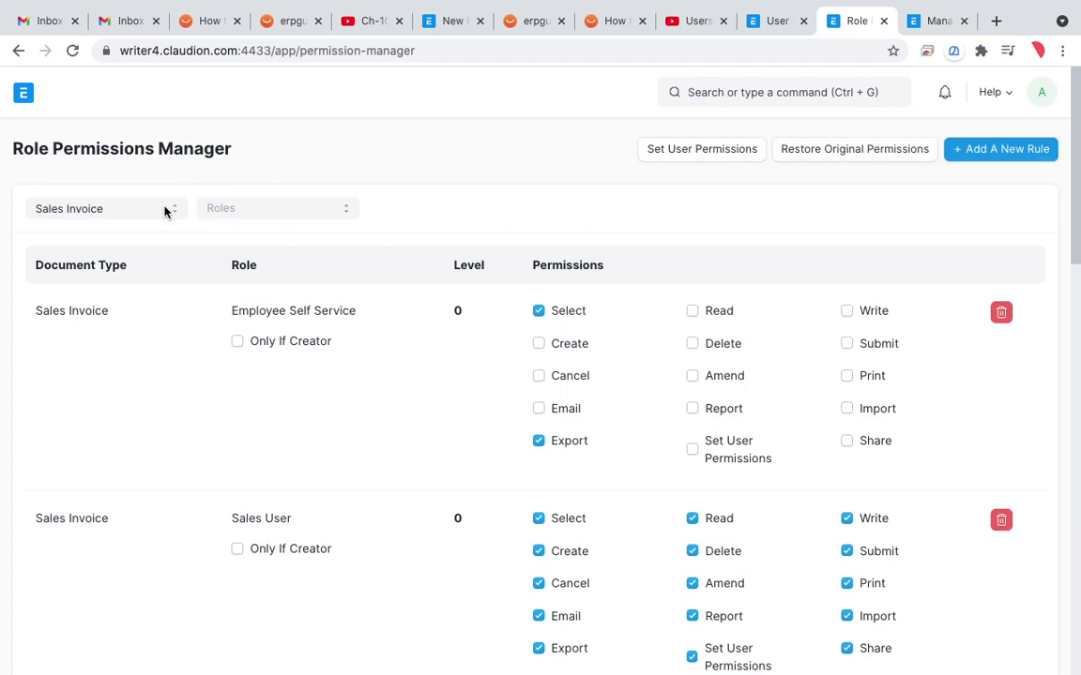
Step: Filter the Sales Invoice rules to Auditor, then go back and save the Delivery manager role
{"action": "left_click", "coordinate": [261, 212]}
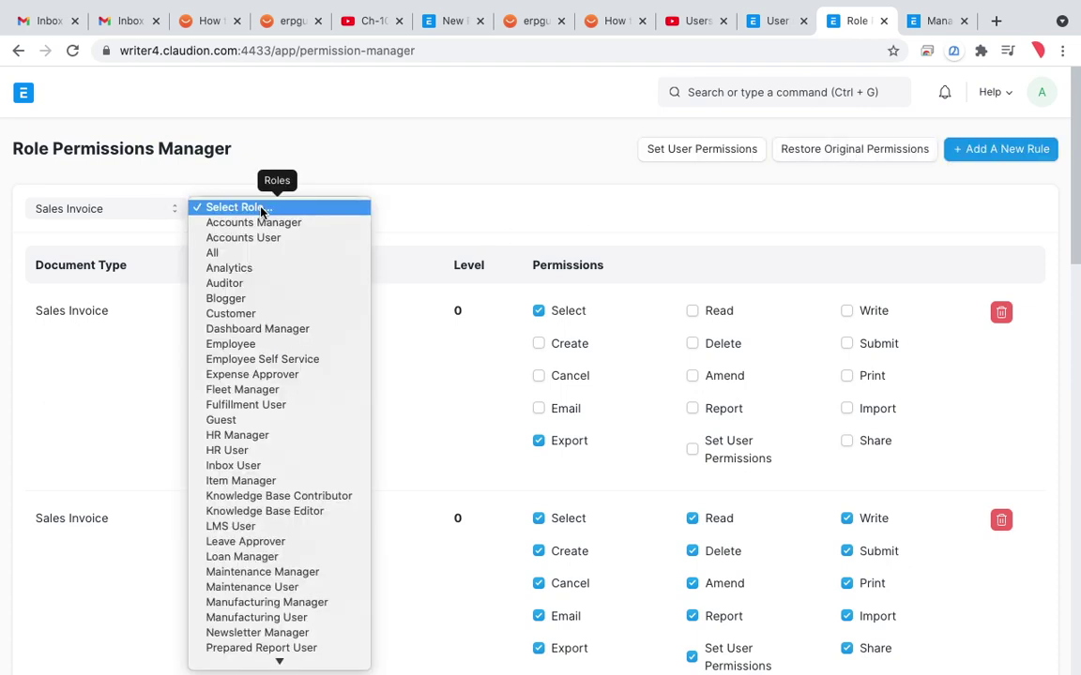
{"action": "key", "text": "e"}
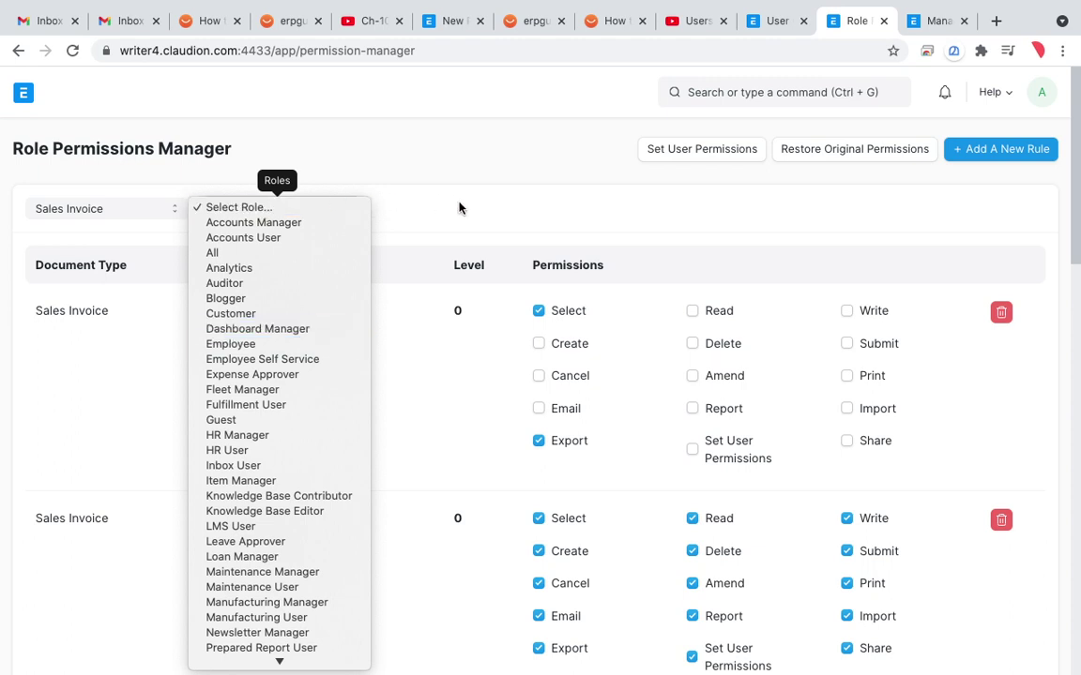
{"action": "left_click", "coordinate": [311, 283]}
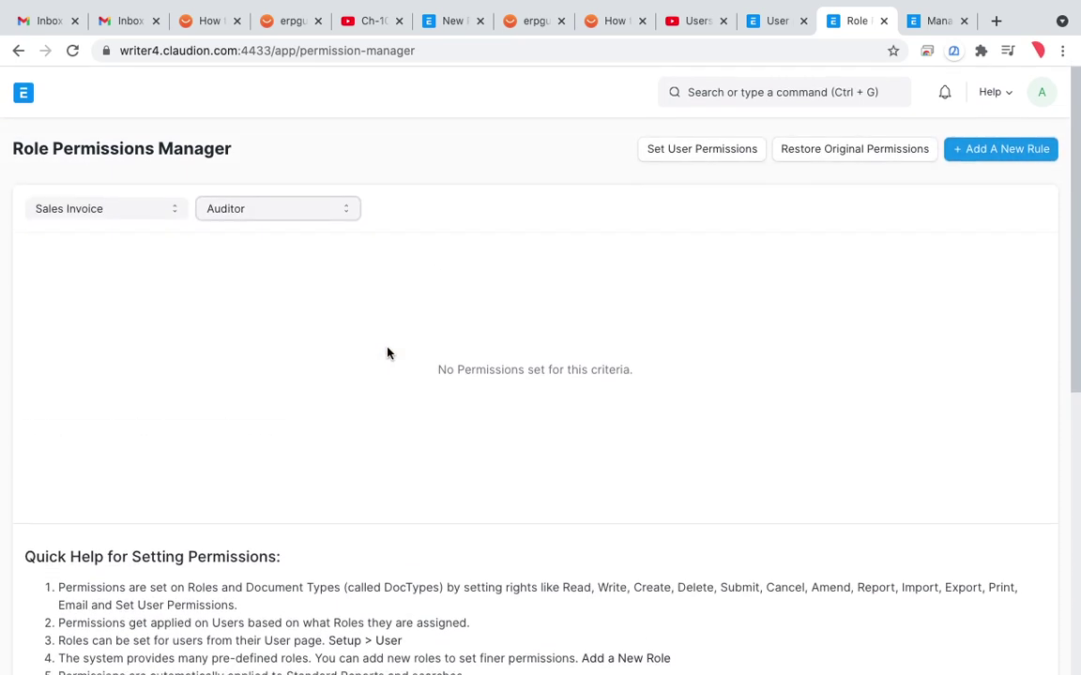
{"action": "left_click", "coordinate": [18, 51]}
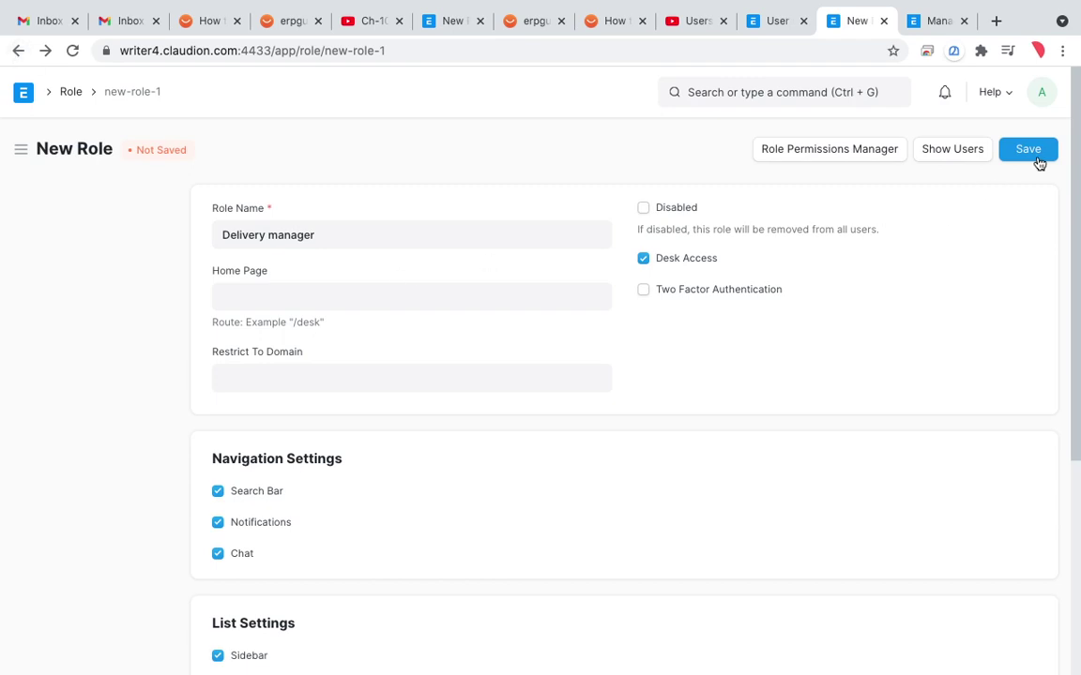
{"action": "left_click", "coordinate": [1041, 159]}
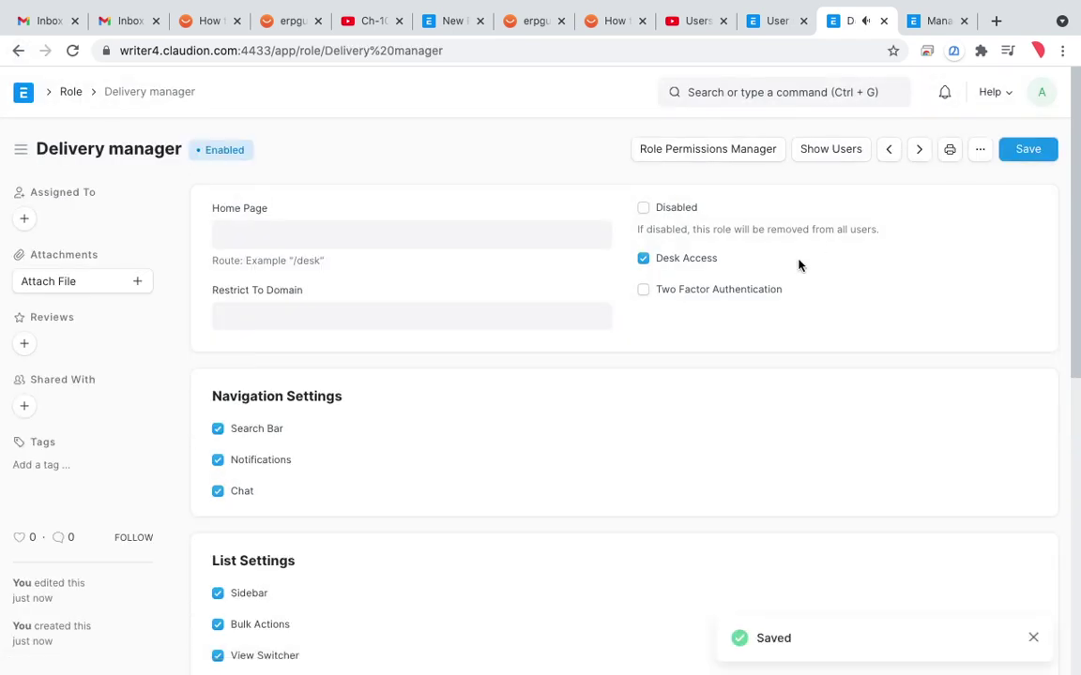
Step: Reopen the permission rules, close the Roles list without choosing, and return to the role page
{"action": "left_click", "coordinate": [747, 158]}
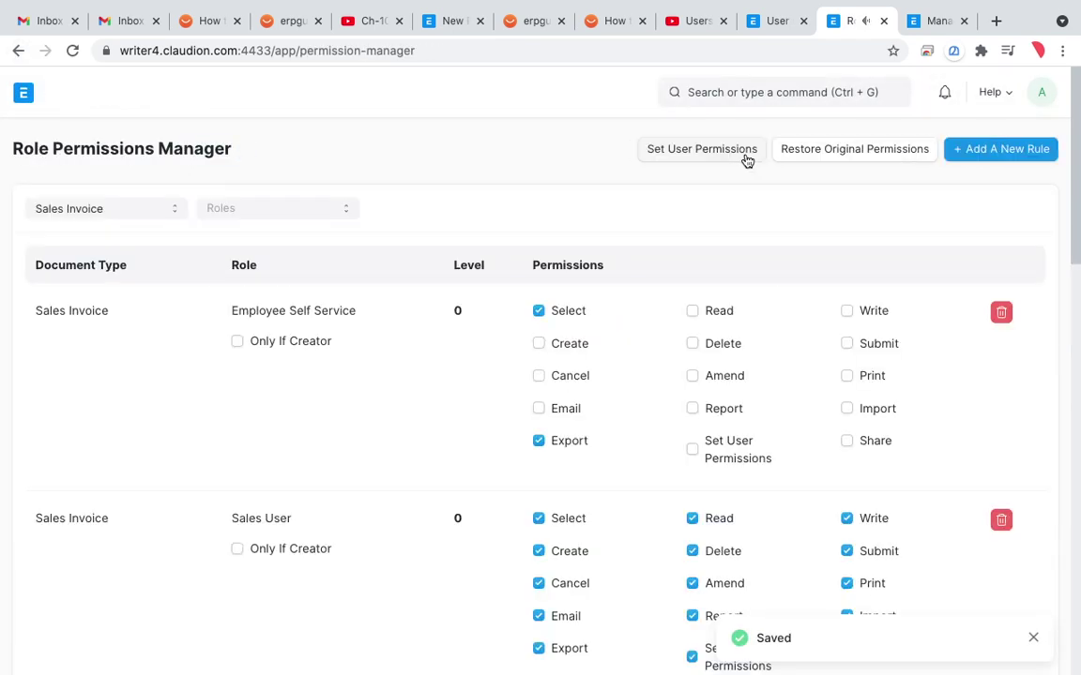
{"action": "left_click", "coordinate": [292, 210]}
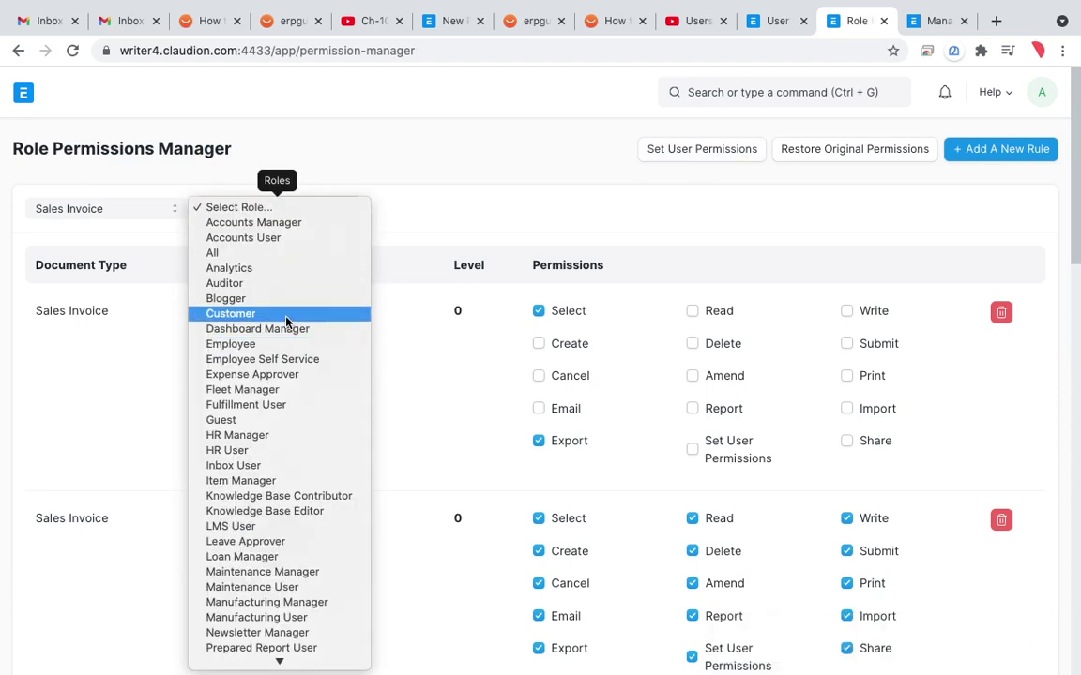
{"action": "scroll", "coordinate": [288, 482], "scroll_direction": "down", "scroll_amount": 5}
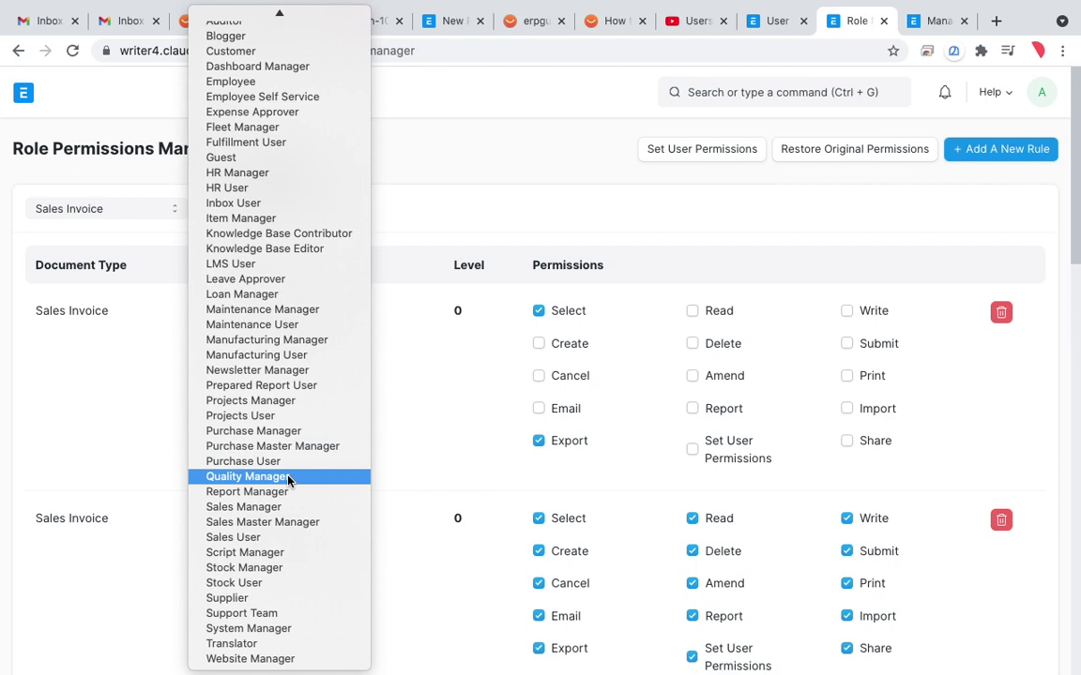
{"action": "scroll", "coordinate": [288, 482], "scroll_direction": "up", "scroll_amount": 3}
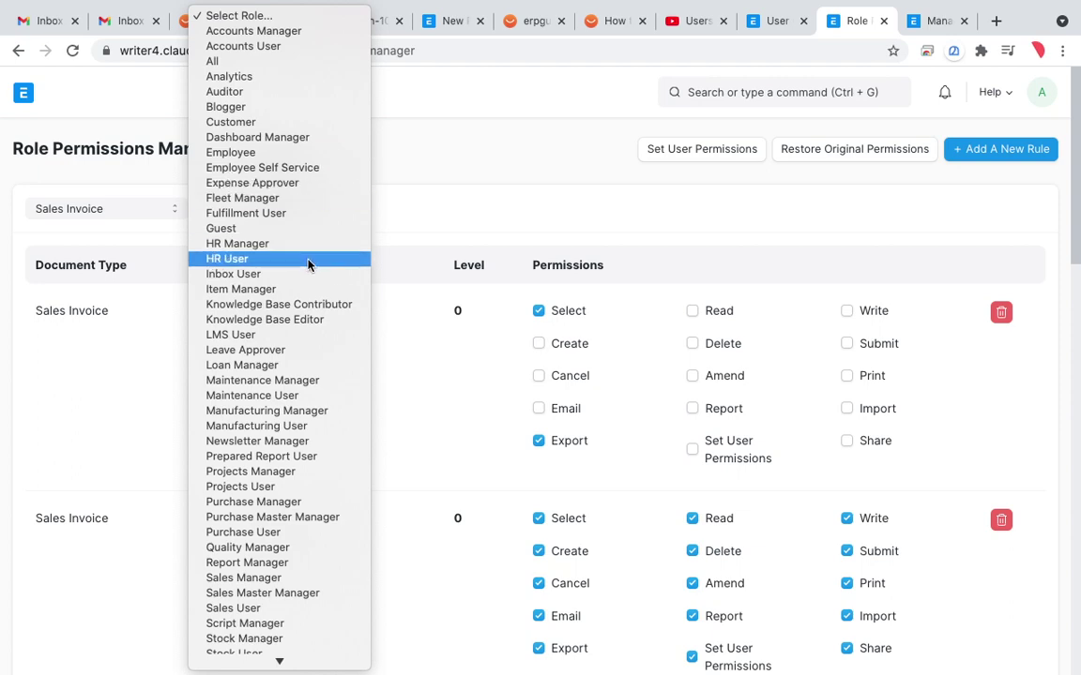
{"action": "left_click", "coordinate": [483, 103]}
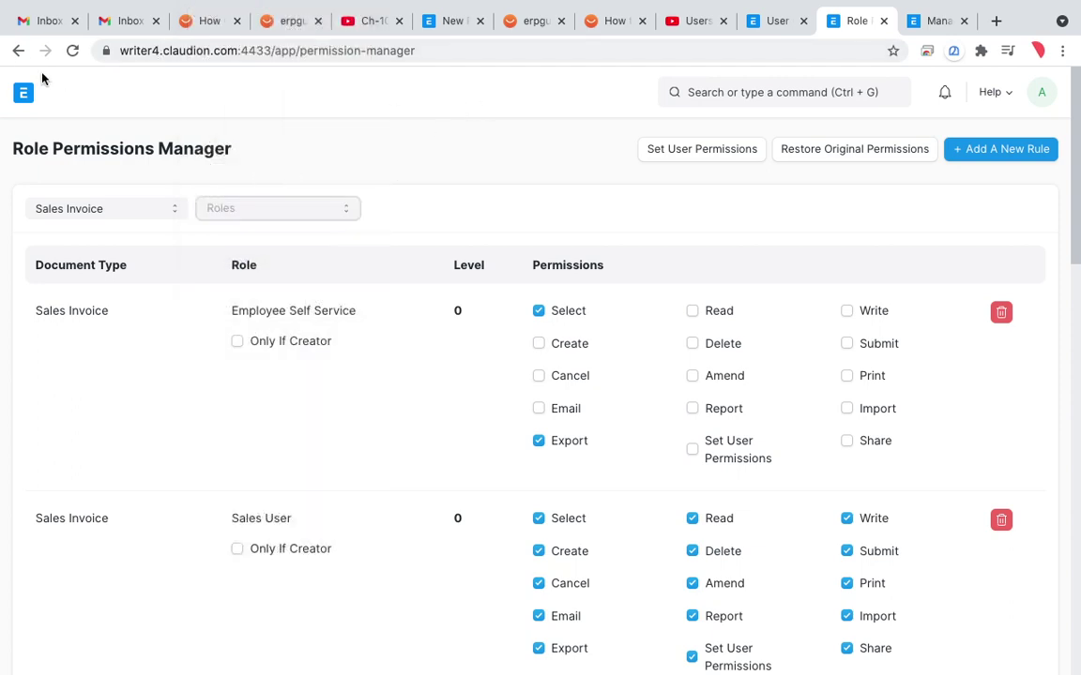
{"action": "left_click", "coordinate": [18, 51]}
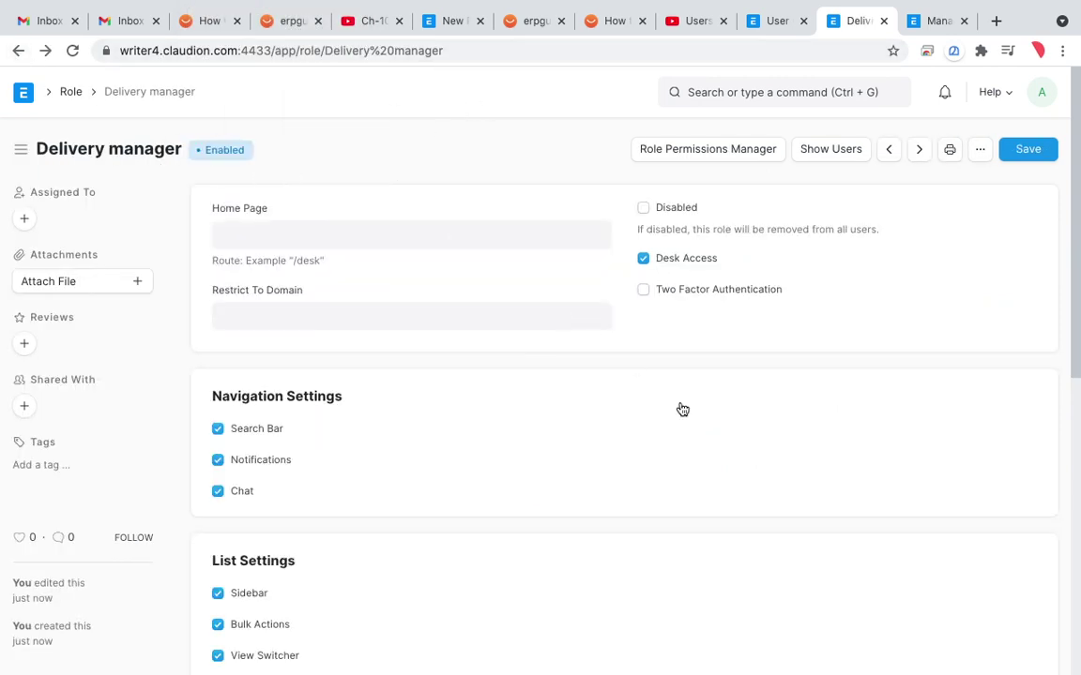
Step: Save the Delivery manager role and open the Role Permissions Manager via a 'role per' search
{"action": "left_click", "coordinate": [1029, 153]}
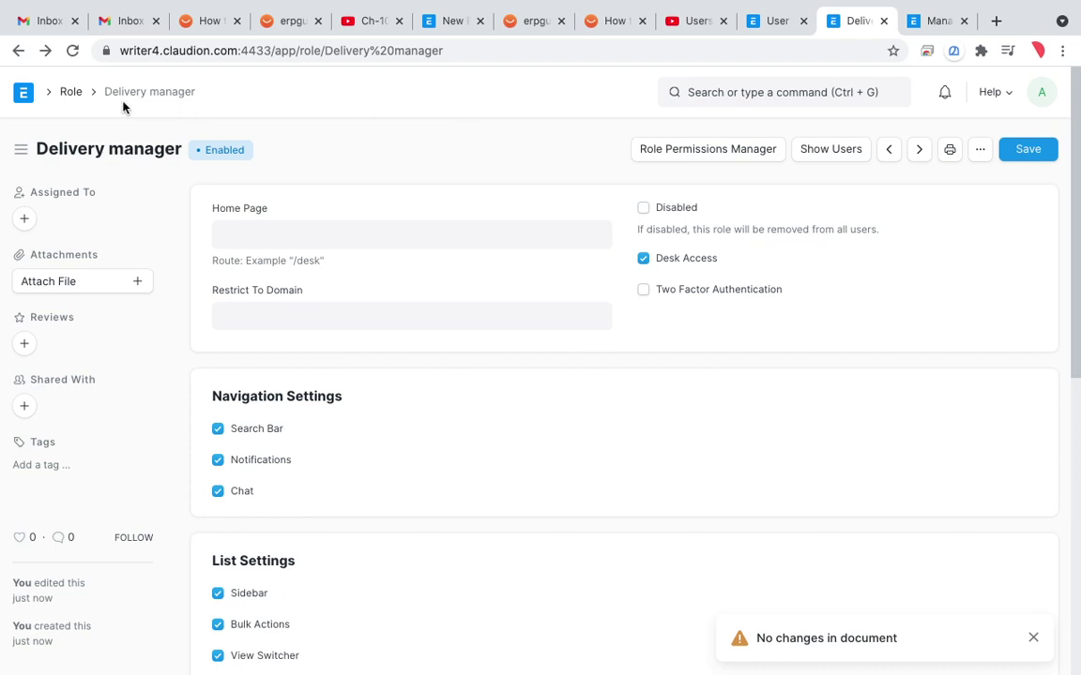
{"action": "left_click", "coordinate": [738, 91]}
{"action": "type", "text": "role"}
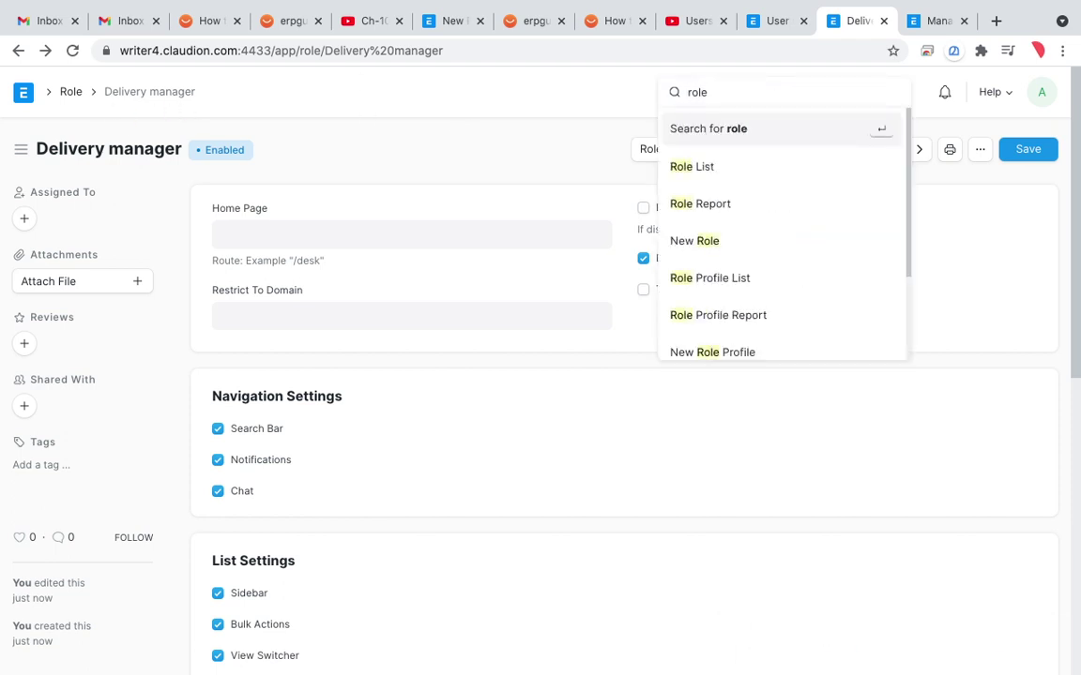
{"action": "type", "text": " per"}
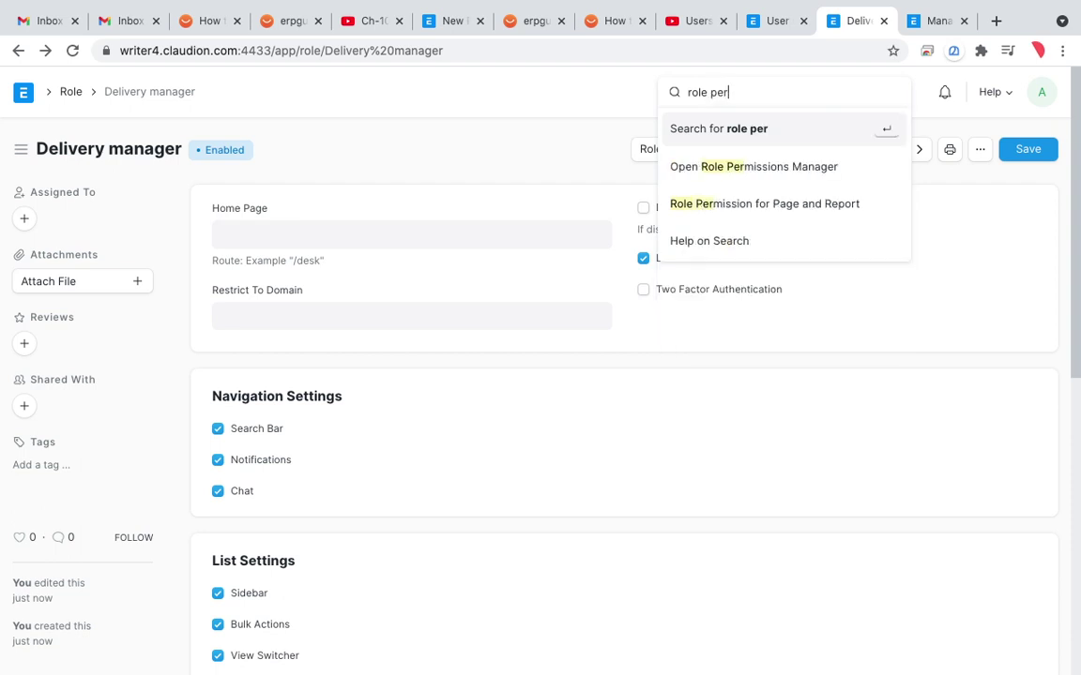
{"action": "left_click", "coordinate": [723, 167]}
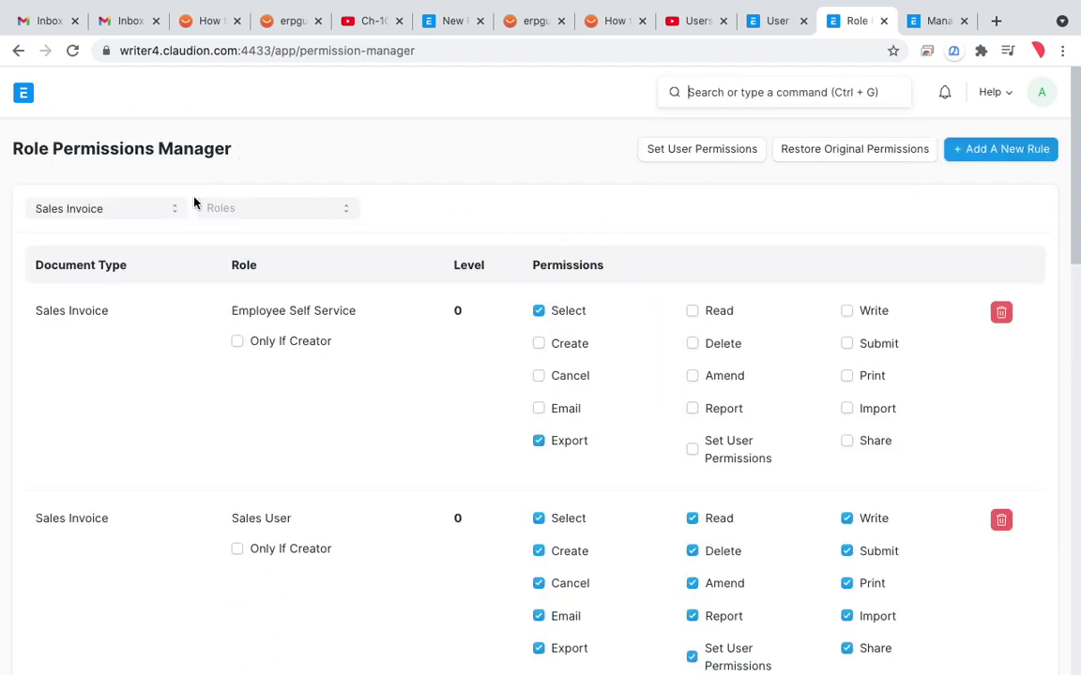
Step: Keep Sales Invoice as the document type, filter to HR User, and start a new rule
{"action": "left_click", "coordinate": [162, 214]}
{"action": "left_click", "coordinate": [437, 172]}
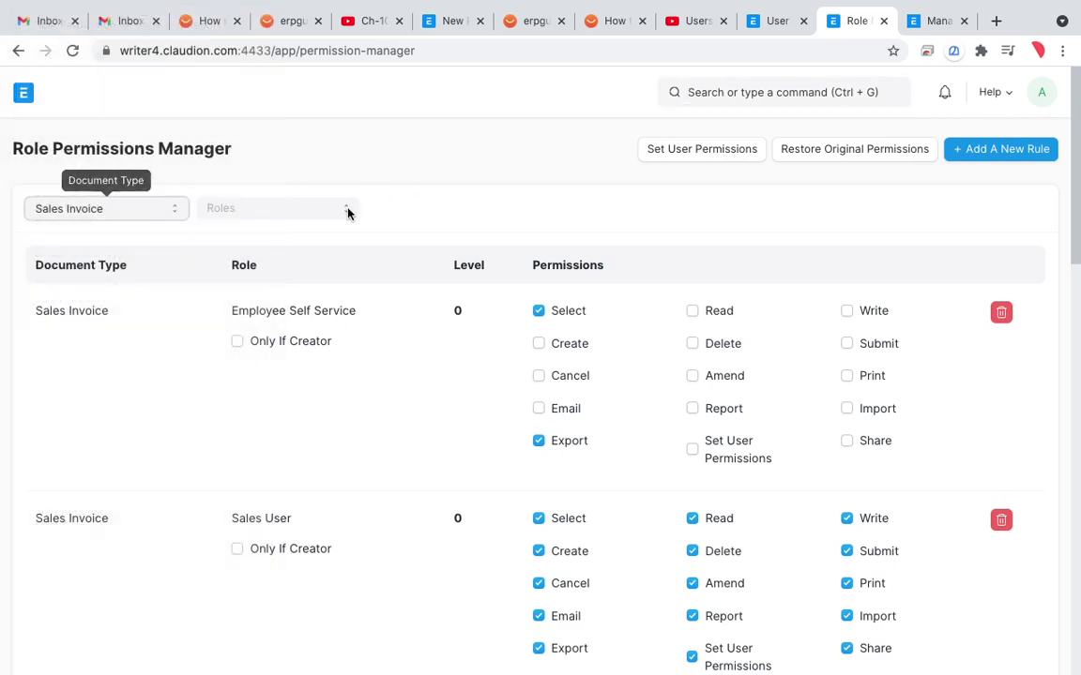
{"action": "left_click", "coordinate": [340, 216]}
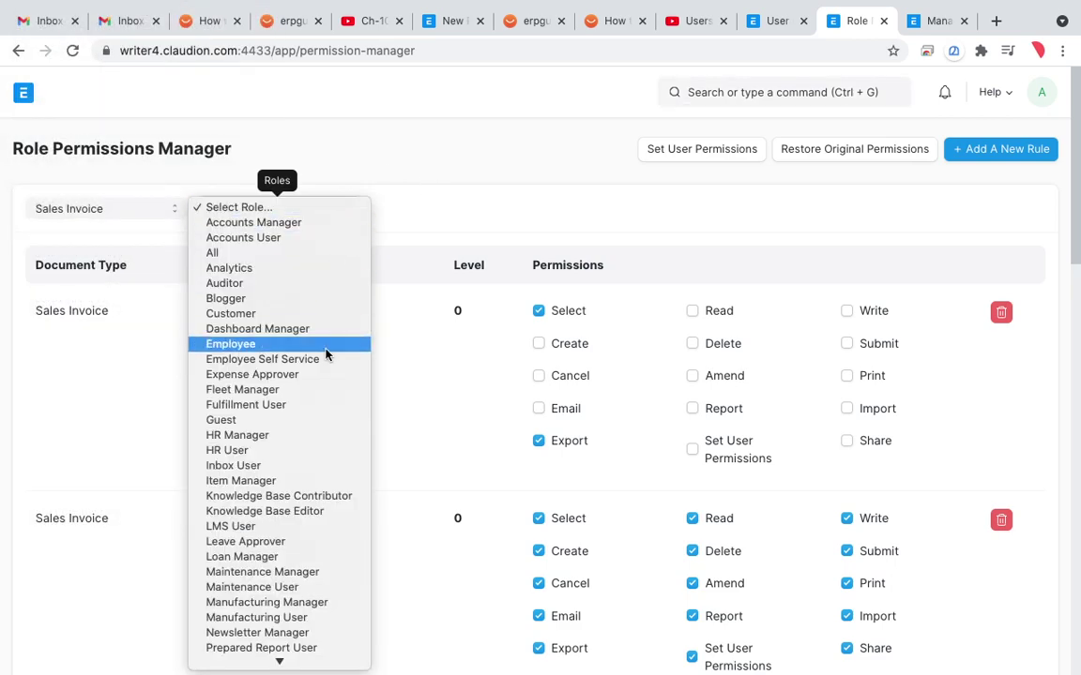
{"action": "scroll", "coordinate": [326, 354], "scroll_direction": "down", "scroll_amount": 5}
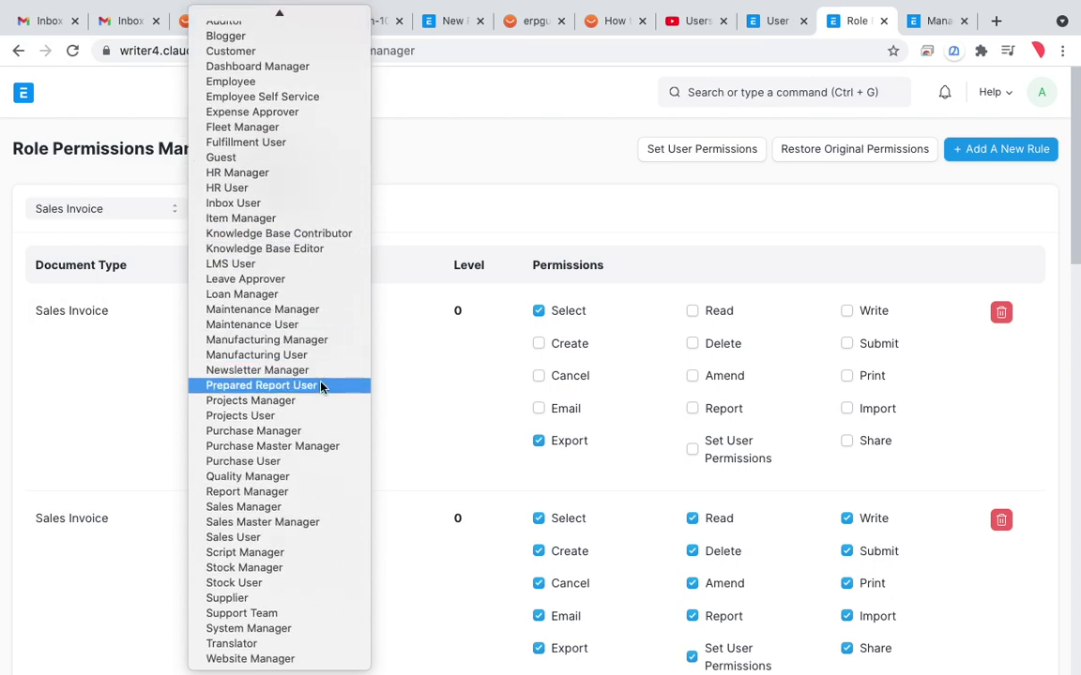
{"action": "scroll", "coordinate": [320, 386], "scroll_direction": "up", "scroll_amount": 3}
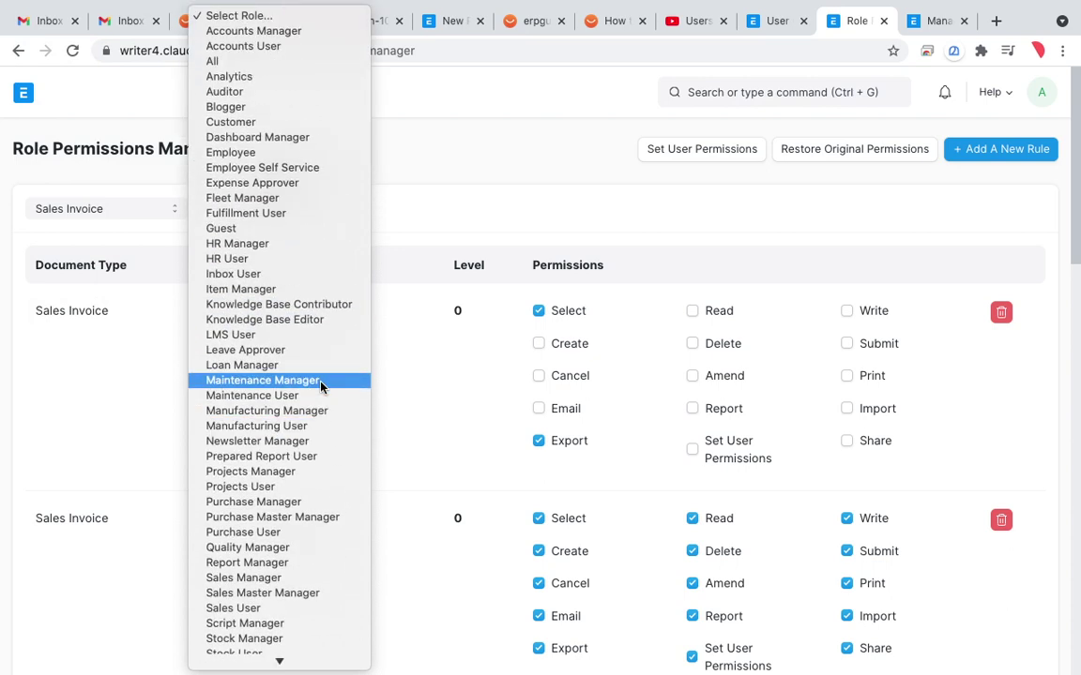
{"action": "left_click", "coordinate": [307, 259]}
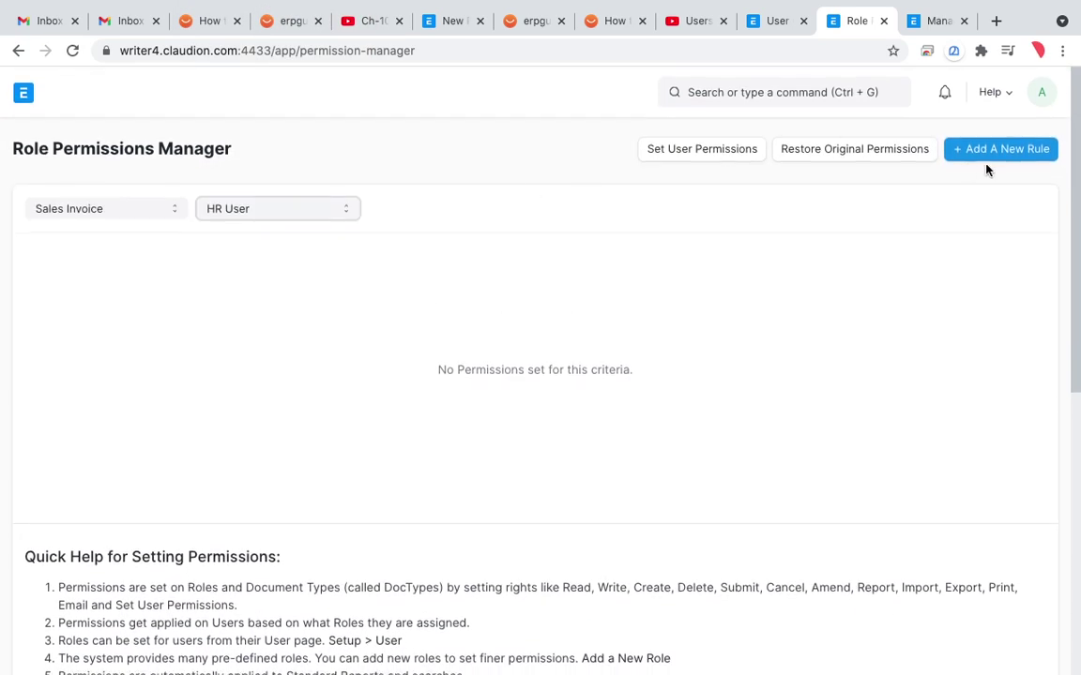
{"action": "left_click", "coordinate": [987, 158]}
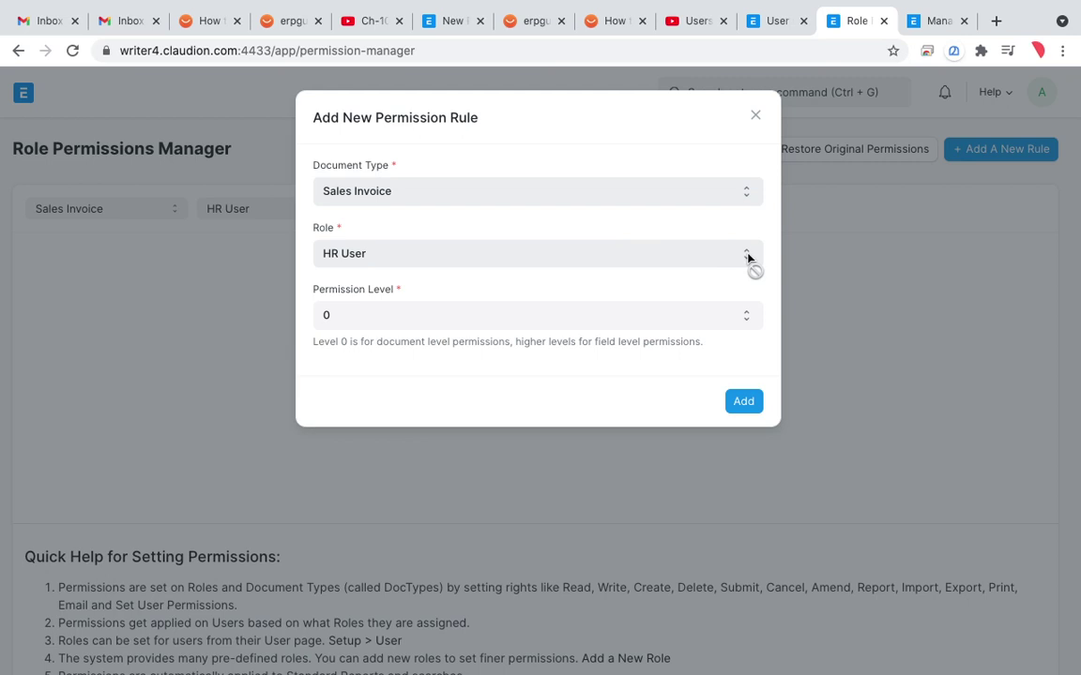
Step: Set the new HR User rule's Permission Level to 3, circle the value, and add it
{"action": "left_click", "coordinate": [702, 324]}
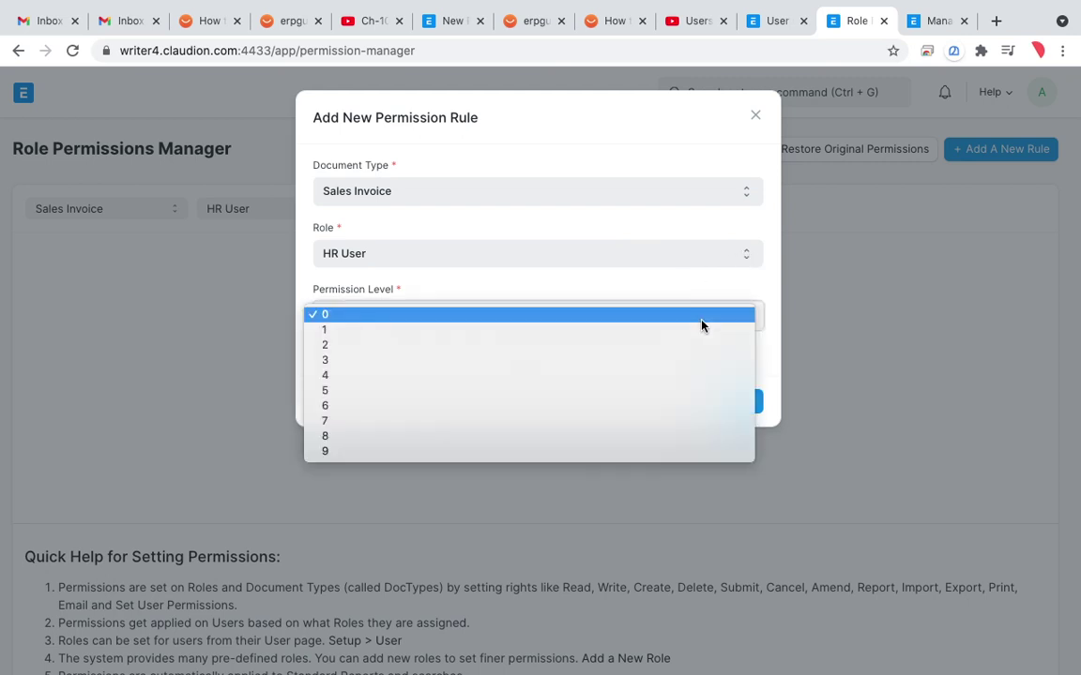
{"action": "left_click", "coordinate": [692, 364]}
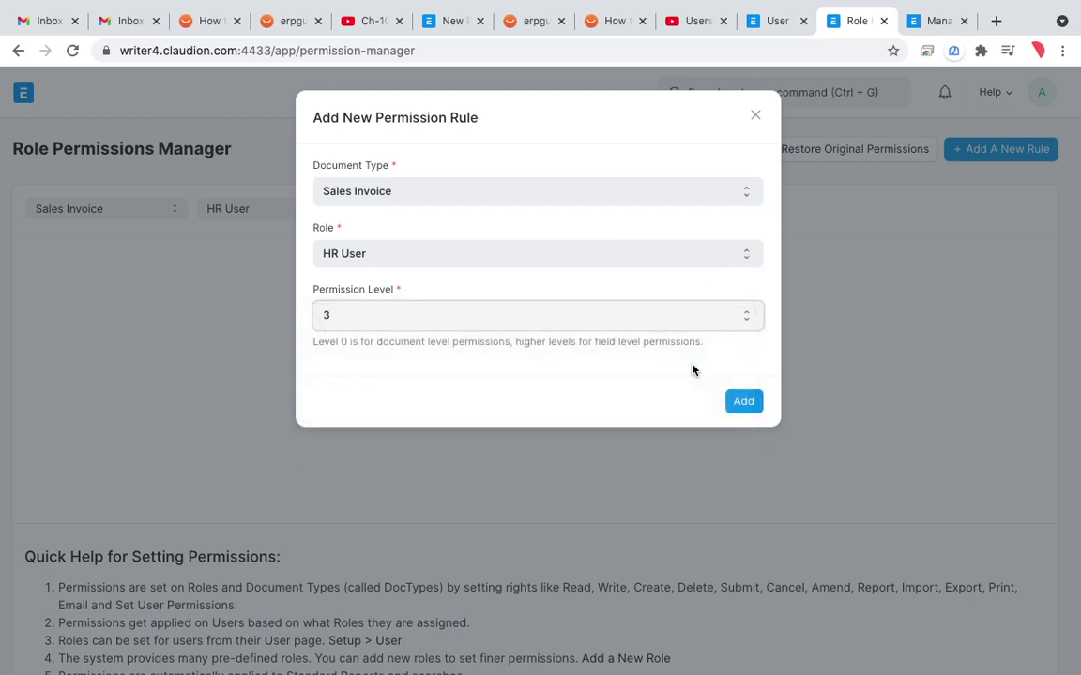
{"action": "key", "text": "ctrl+shift+d"}
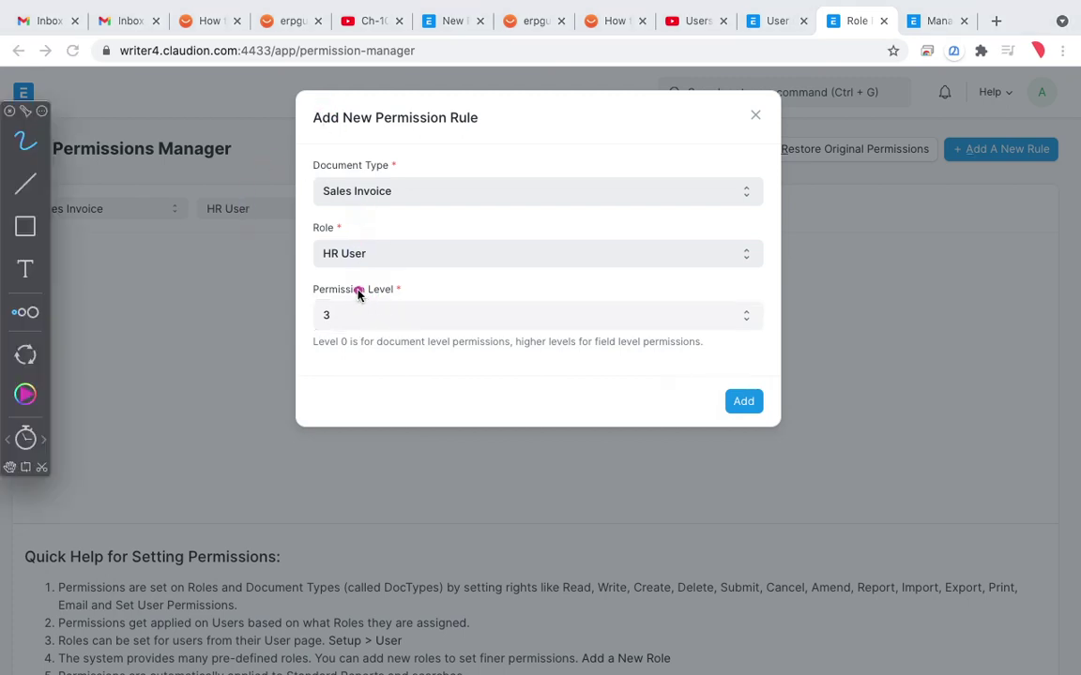
{"action": "mouse_move", "coordinate": [346, 292]}
{"action": "left_mouse_down"}
{"action": "mouse_move", "coordinate": [292, 362]}
{"action": "mouse_move", "coordinate": [363, 294]}
{"action": "left_mouse_up"}
{"action": "mouse_move", "coordinate": [357, 286]}
{"action": "left_mouse_down"}
{"action": "mouse_move", "coordinate": [313, 307]}
{"action": "mouse_move", "coordinate": [349, 344]}
{"action": "mouse_move", "coordinate": [351, 281]}
{"action": "left_mouse_up"}
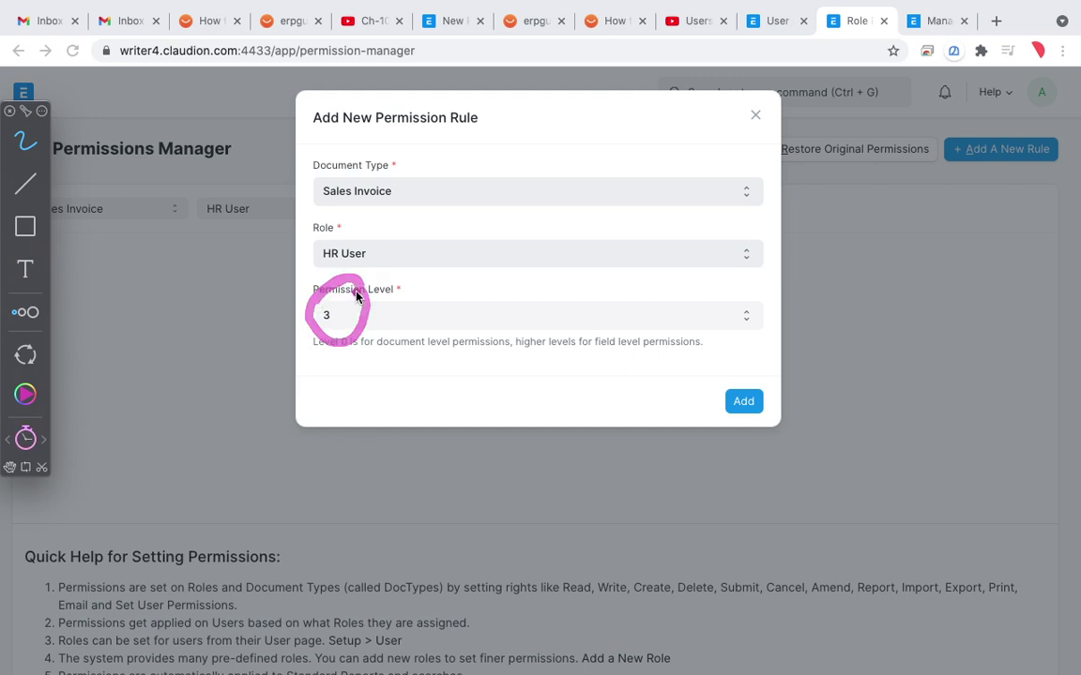
{"action": "mouse_move", "coordinate": [335, 315]}
{"action": "left_mouse_down"}
{"action": "mouse_move", "coordinate": [375, 293]}
{"action": "mouse_move", "coordinate": [366, 322]}
{"action": "left_mouse_up"}
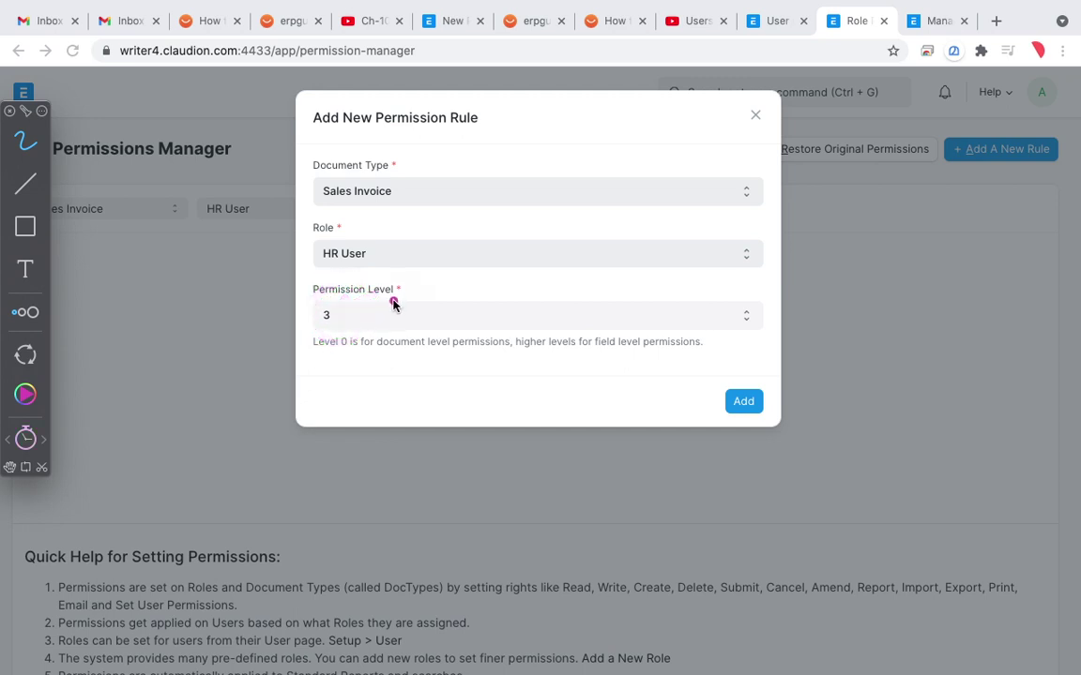
{"action": "mouse_move", "coordinate": [343, 297]}
{"action": "left_mouse_down"}
{"action": "mouse_move", "coordinate": [304, 333]}
{"action": "mouse_move", "coordinate": [355, 291]}
{"action": "left_mouse_up"}
{"action": "mouse_move", "coordinate": [342, 292]}
{"action": "left_mouse_down"}
{"action": "mouse_move", "coordinate": [347, 330]}
{"action": "mouse_move", "coordinate": [304, 284]}
{"action": "left_mouse_up"}
{"action": "key", "text": "Escape"}
{"action": "left_click", "coordinate": [746, 405]}
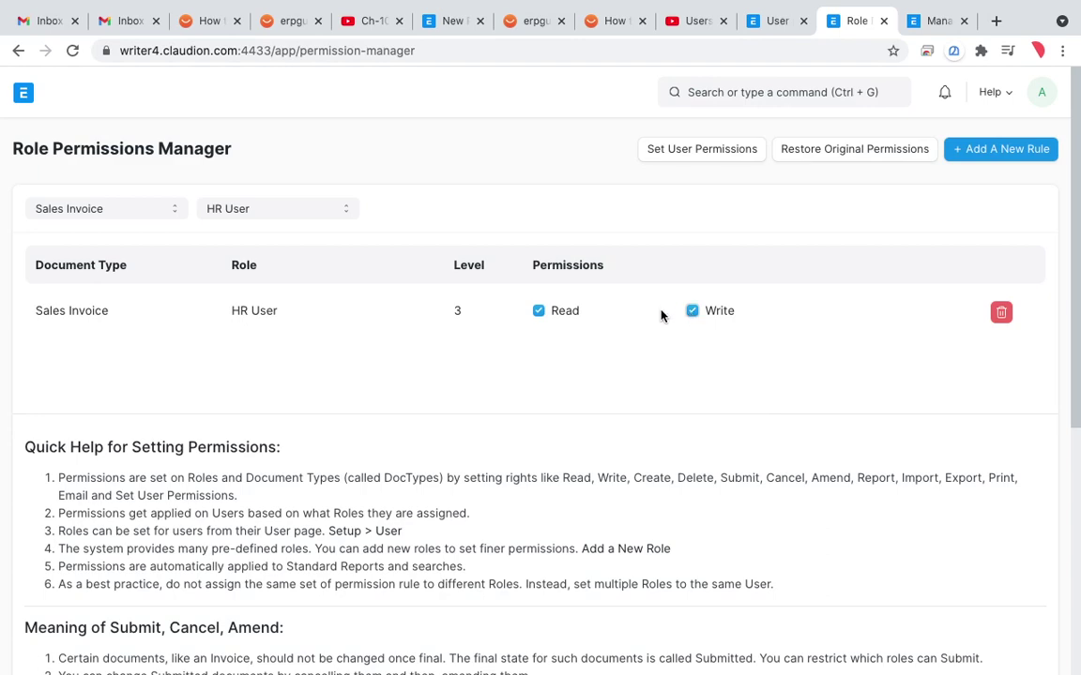
Step: Untick Write on the HR User level 3 Sales Invoice row, leaving only Read
{"action": "left_click", "coordinate": [692, 312]}
{"action": "scroll", "coordinate": [615, 368], "scroll_direction": "down", "scroll_amount": 5}
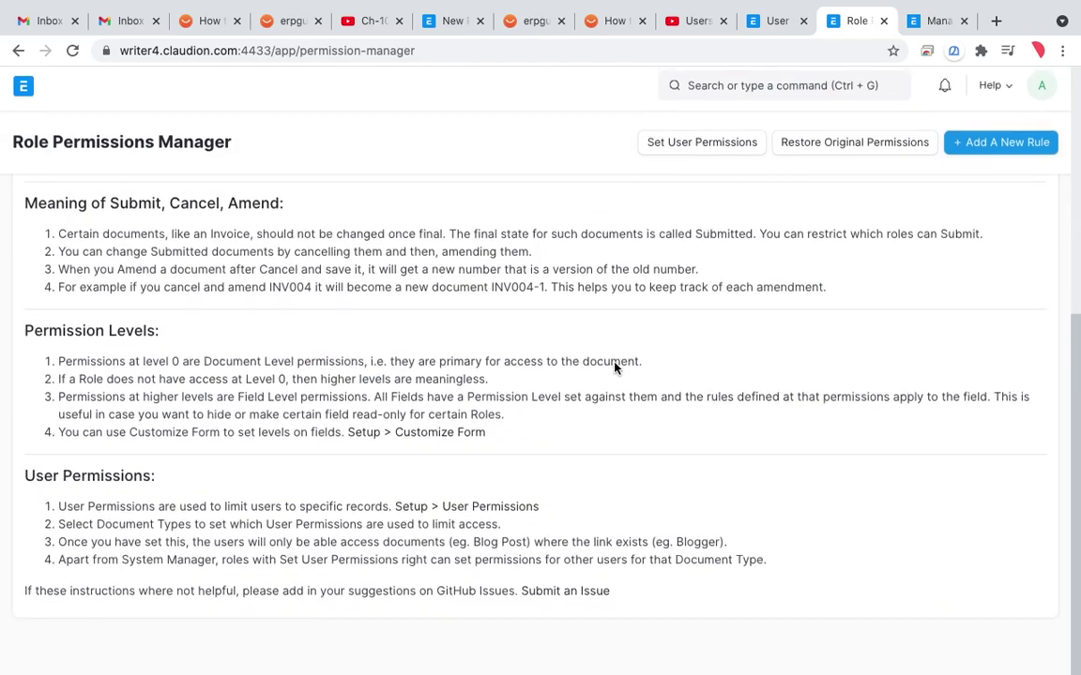
{"action": "scroll", "coordinate": [614, 368], "scroll_direction": "up", "scroll_amount": 5}
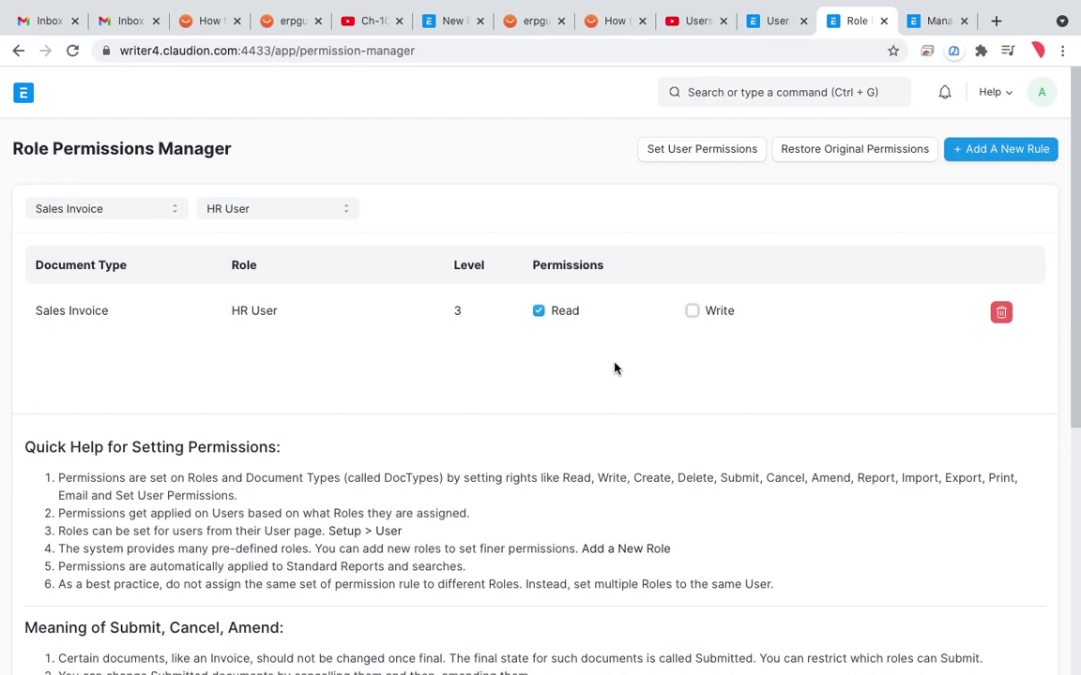
Step: Go back to the Role list and search the awesome bar for 'report'
{"action": "left_click", "coordinate": [19, 52]}
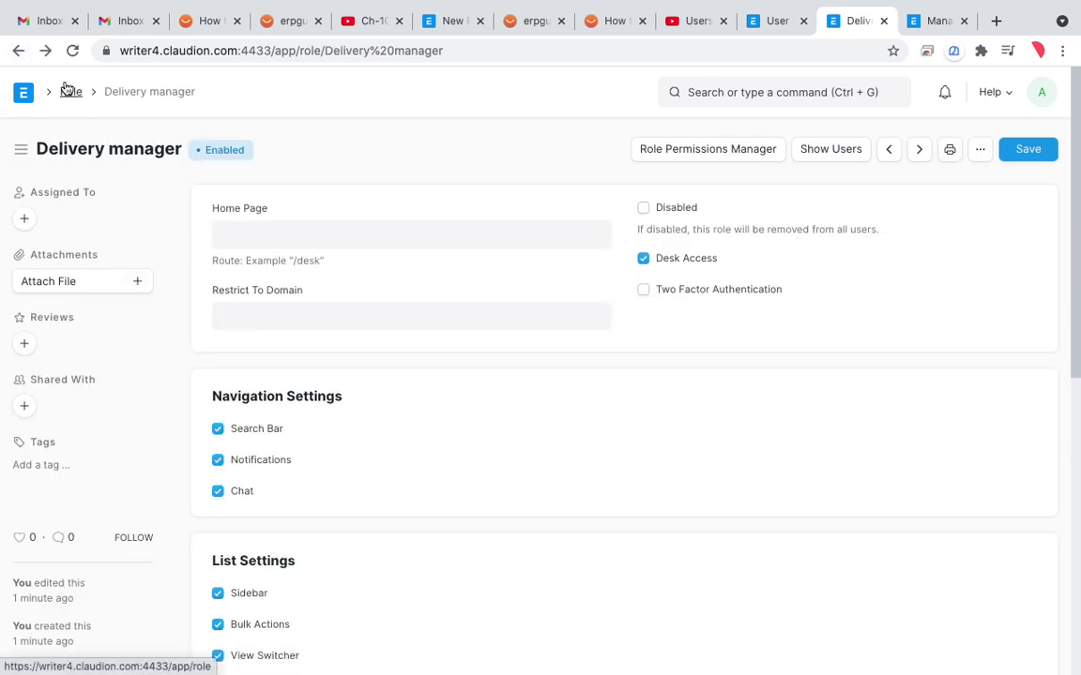
{"action": "left_click", "coordinate": [19, 50]}
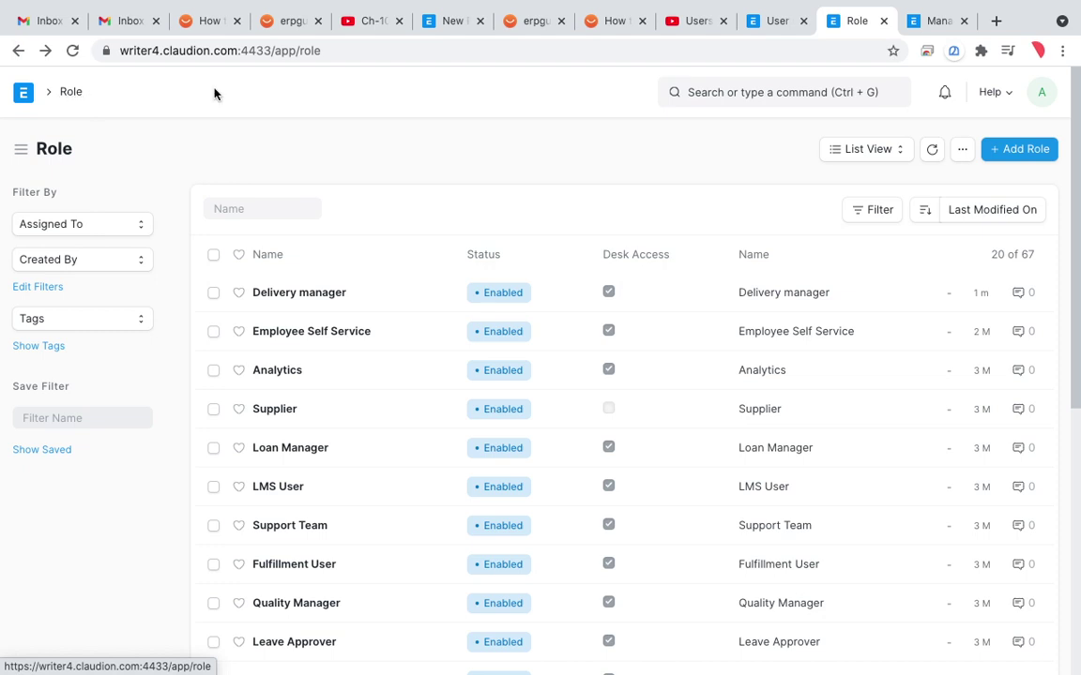
{"action": "left_click", "coordinate": [755, 105]}
{"action": "type", "text": "do"}
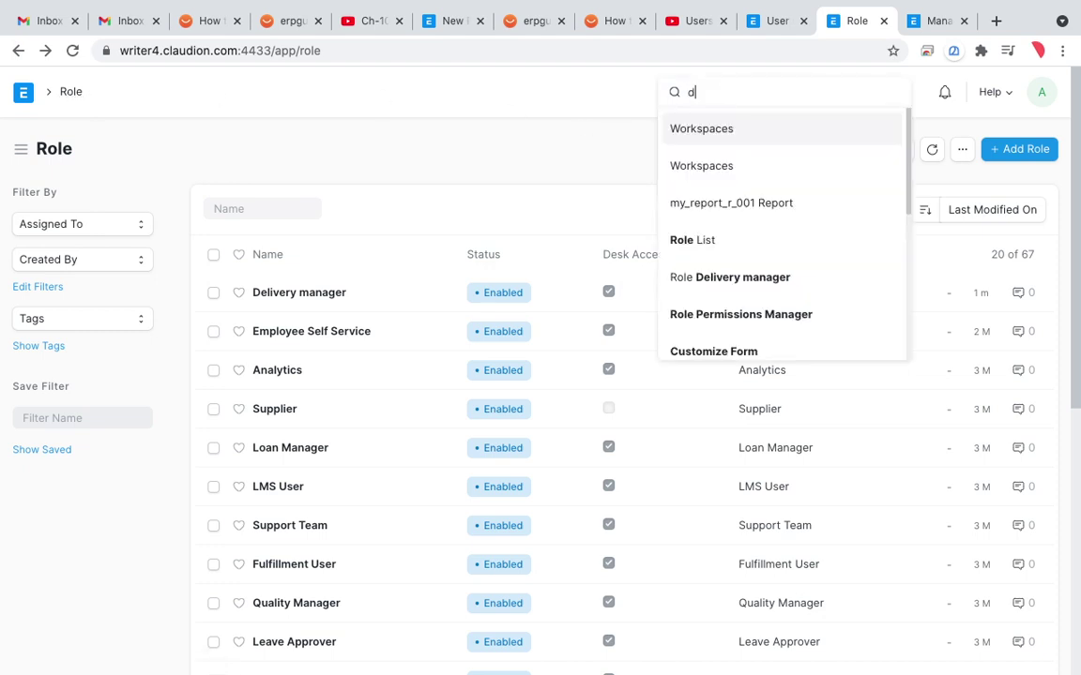
{"action": "key", "text": "BackSpace"}
{"action": "key", "text": "BackSpace"}
{"action": "type", "text": "report"}
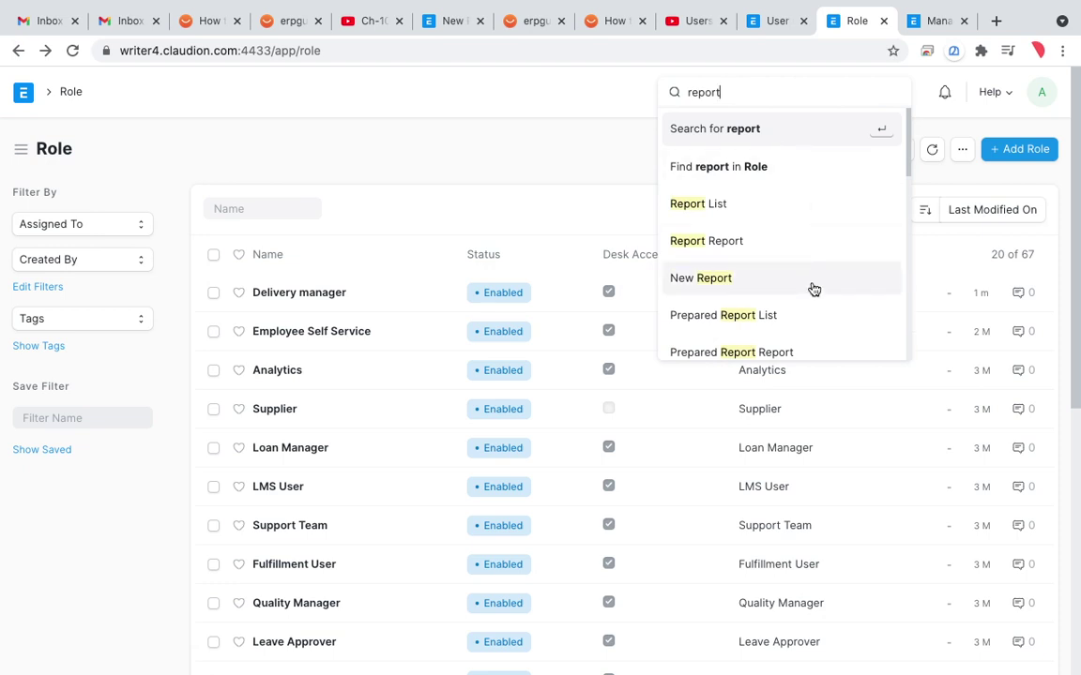
{"action": "scroll", "coordinate": [813, 289], "scroll_direction": "down", "scroll_amount": 3}
{"action": "scroll", "coordinate": [812, 289], "scroll_direction": "down", "scroll_amount": 5}
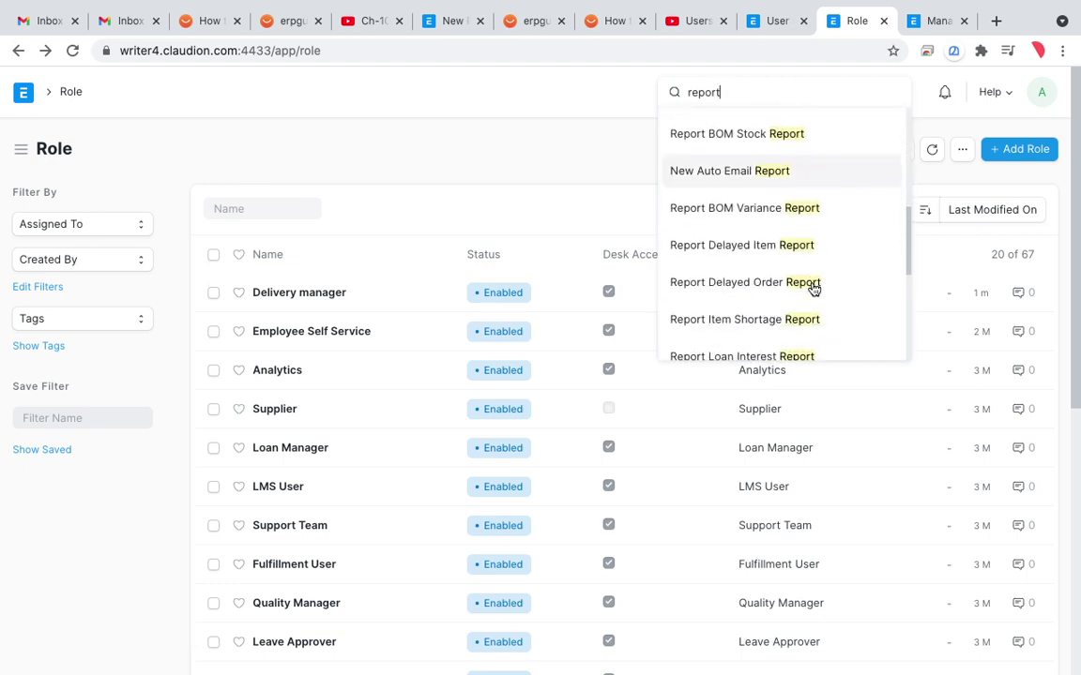
{"action": "scroll", "coordinate": [812, 289], "scroll_direction": "down", "scroll_amount": 6}
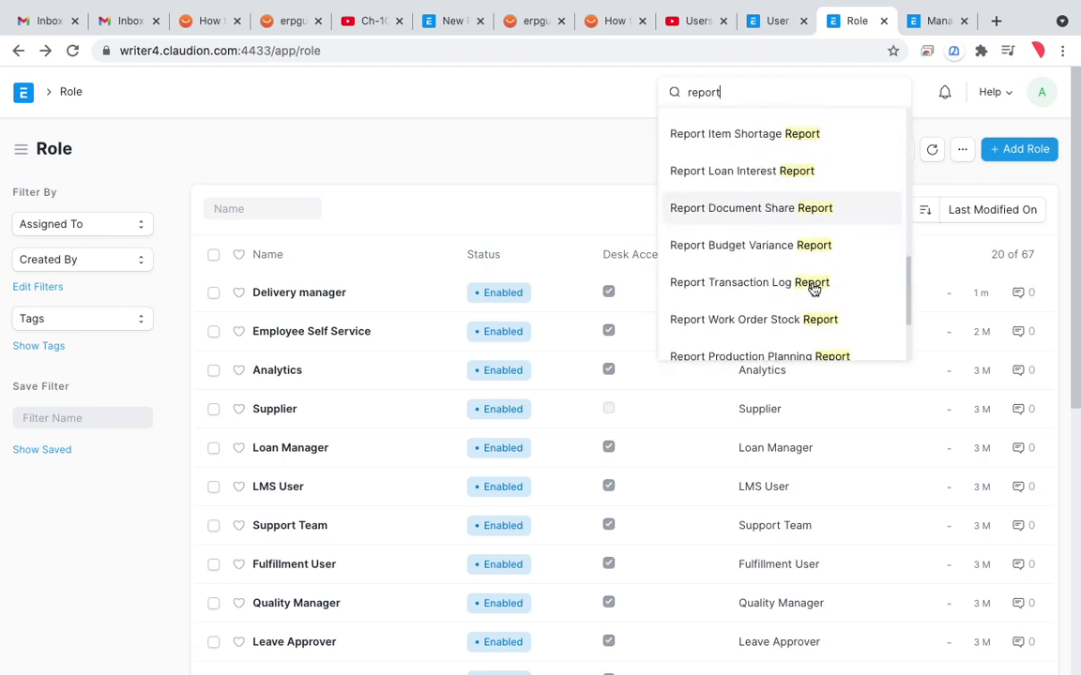
{"action": "scroll", "coordinate": [812, 289], "scroll_direction": "down", "scroll_amount": 1}
{"action": "scroll", "coordinate": [812, 289], "scroll_direction": "up", "scroll_amount": 2}
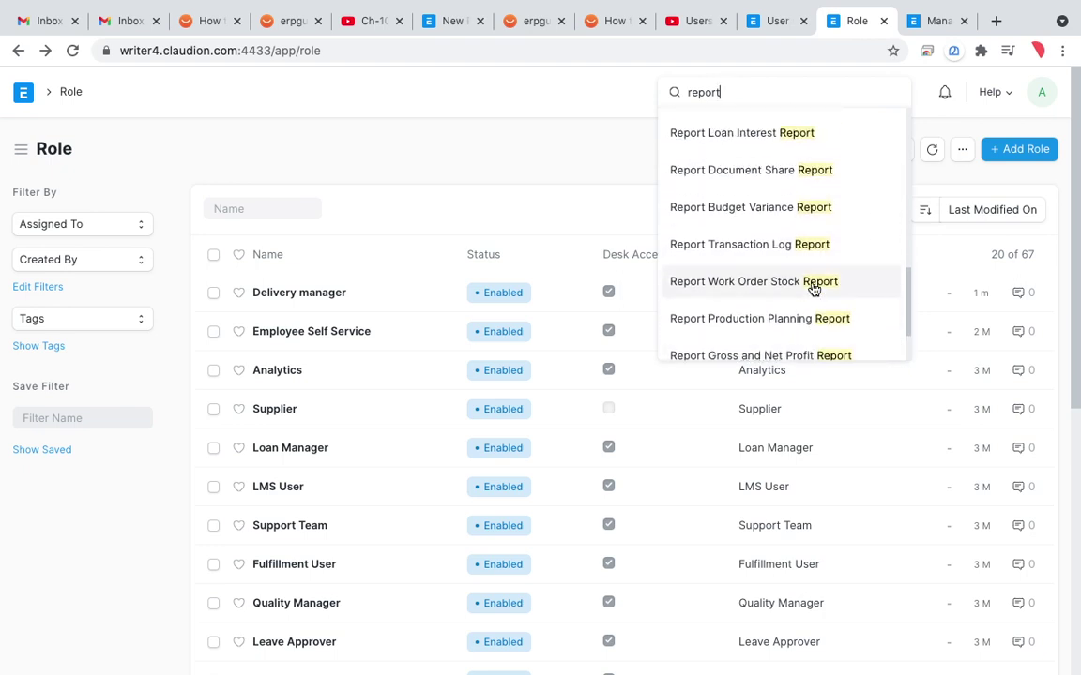
Step: Search for 'permiss' and then 'user', close the suggestions, and return to the Home workspace
{"action": "key", "text": "BackSpace"}
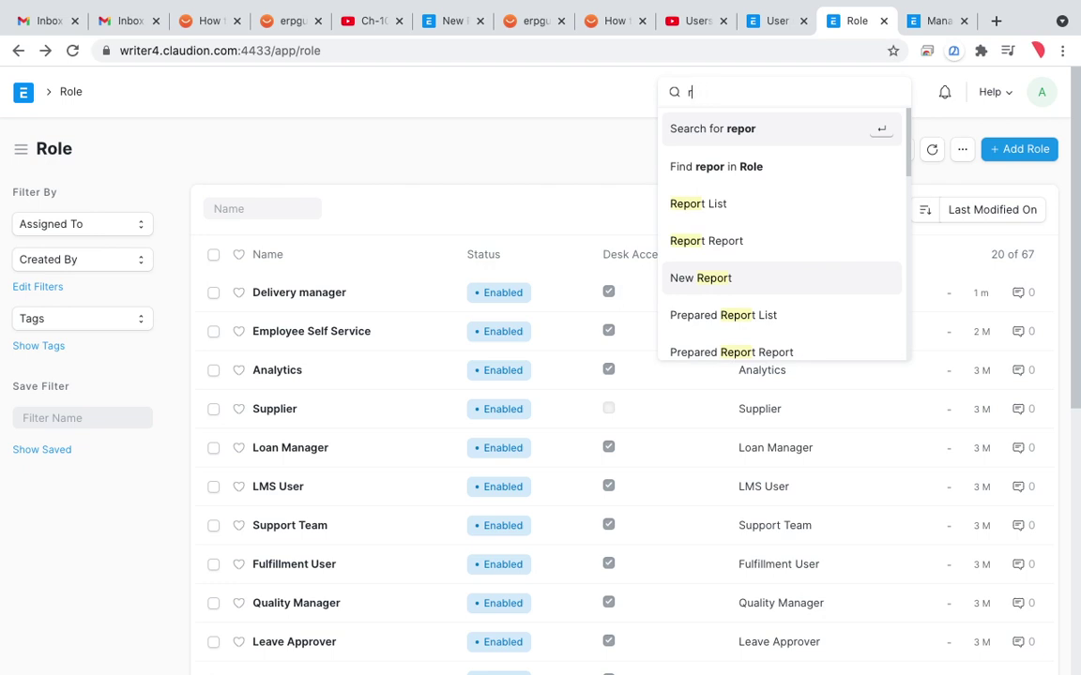
{"action": "key", "text": "BackSpace"}
{"action": "type", "text": "permiss"}
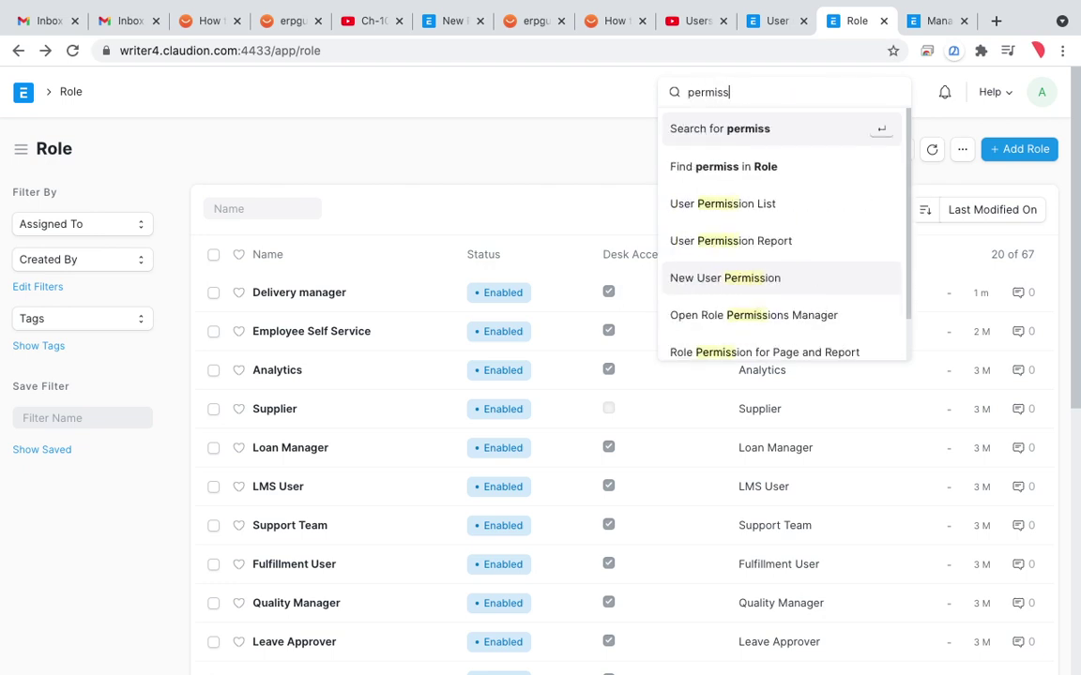
{"action": "scroll", "coordinate": [823, 321], "scroll_direction": "down", "scroll_amount": 1}
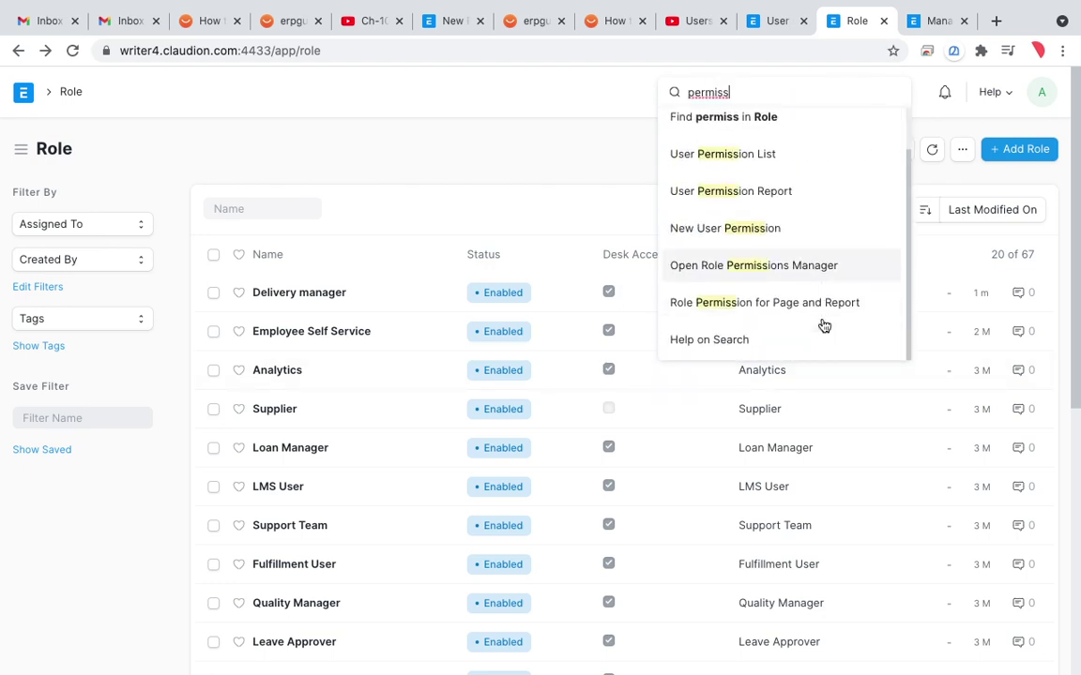
{"action": "scroll", "coordinate": [823, 323], "scroll_direction": "up", "scroll_amount": 1}
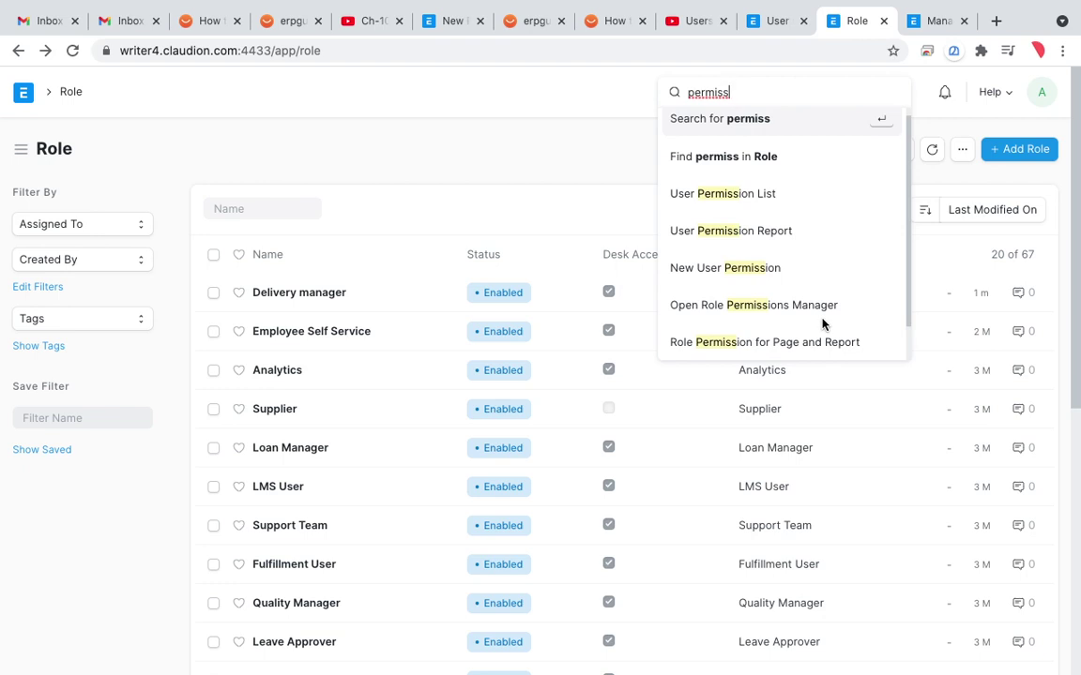
{"action": "left_click", "coordinate": [521, 165]}
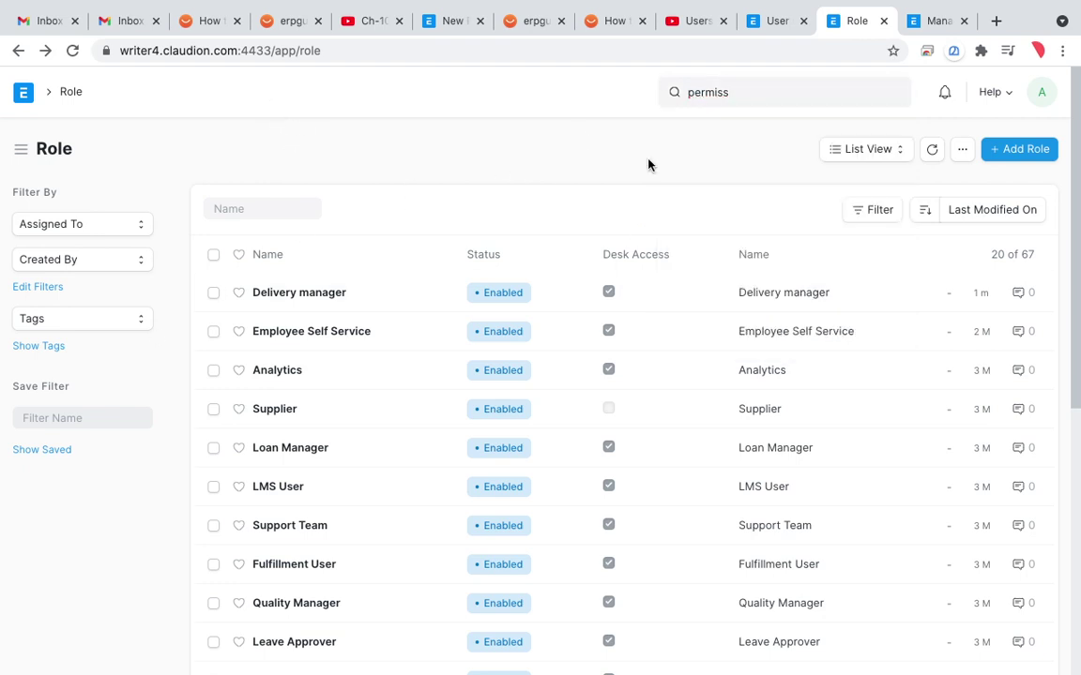
{"action": "left_click", "coordinate": [753, 100]}
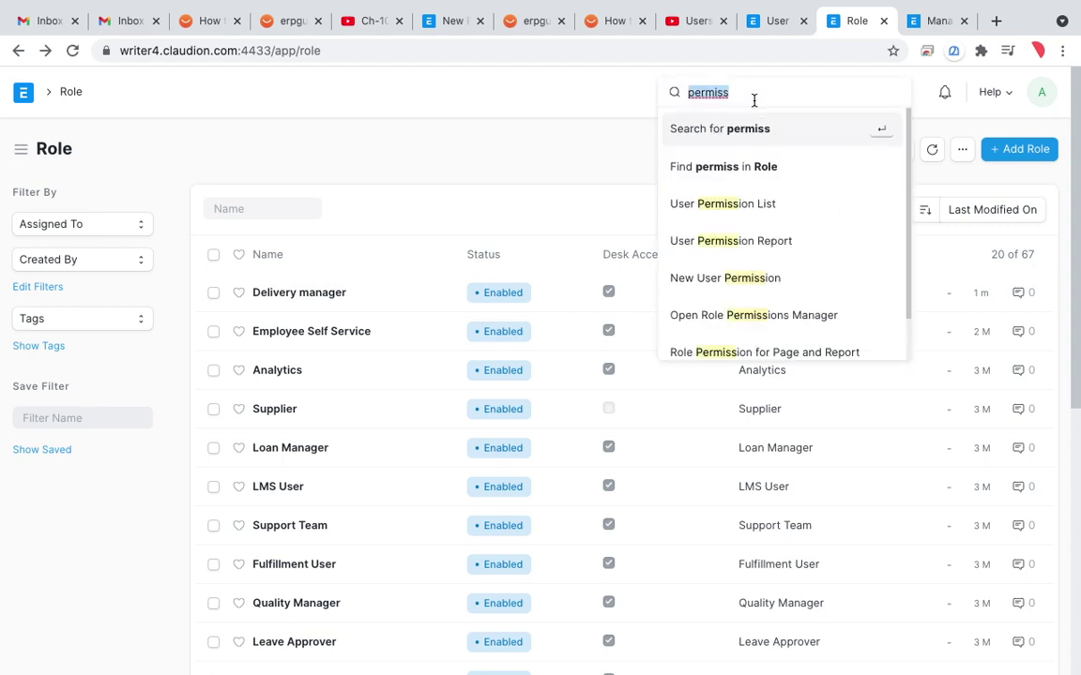
{"action": "type", "text": "user"}
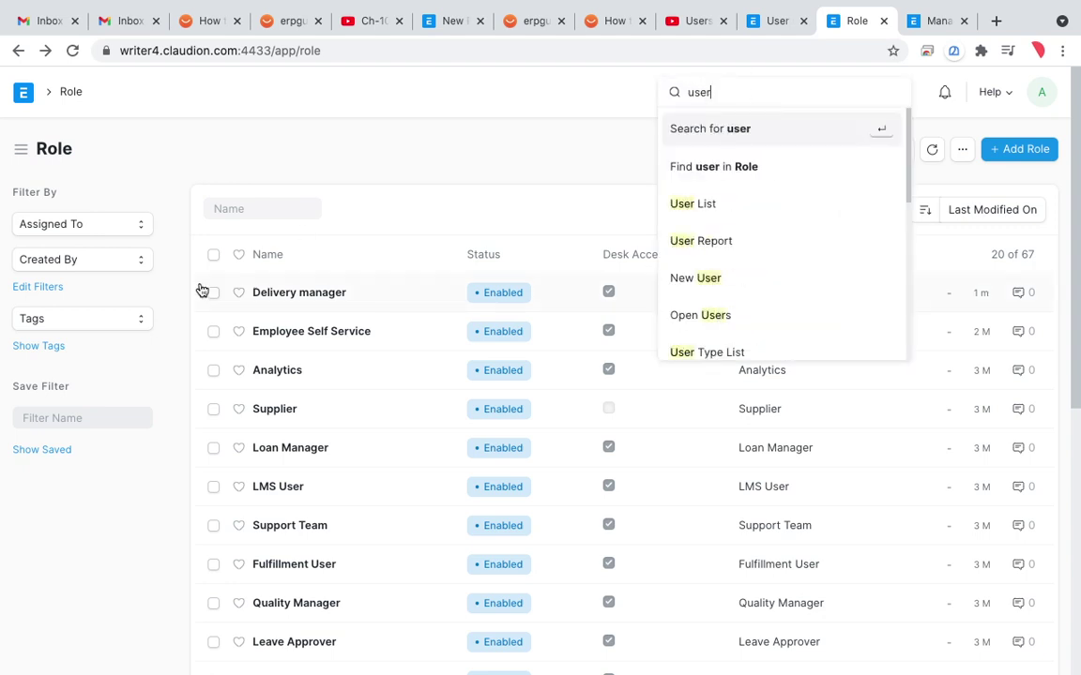
{"action": "left_click", "coordinate": [58, 92]}
{"action": "left_click", "coordinate": [20, 92]}
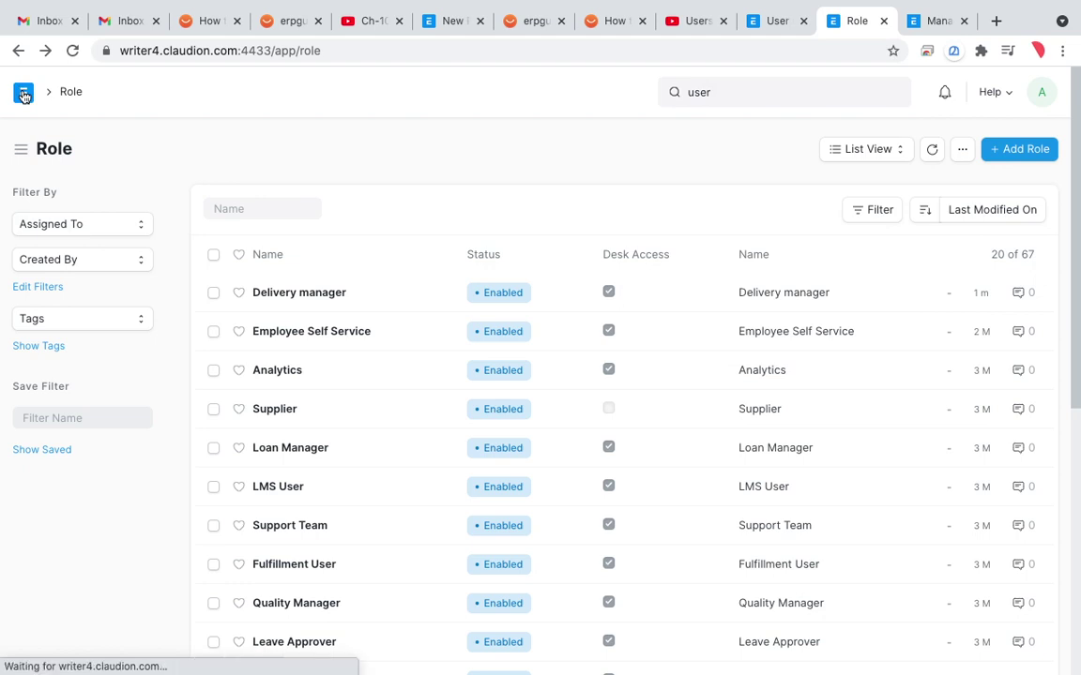
Step: Open the Users workspace and briefly visit User Permissions and Role Permissions Manager
{"action": "scroll", "coordinate": [85, 507], "scroll_direction": "down", "scroll_amount": 5}
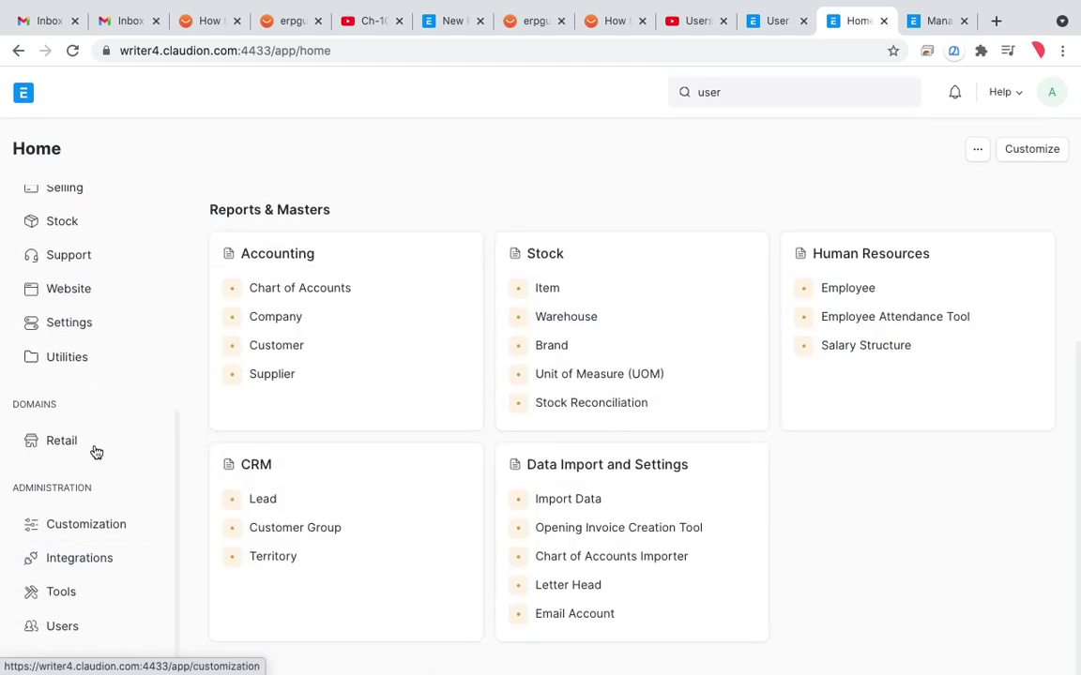
{"action": "left_click", "coordinate": [94, 621]}
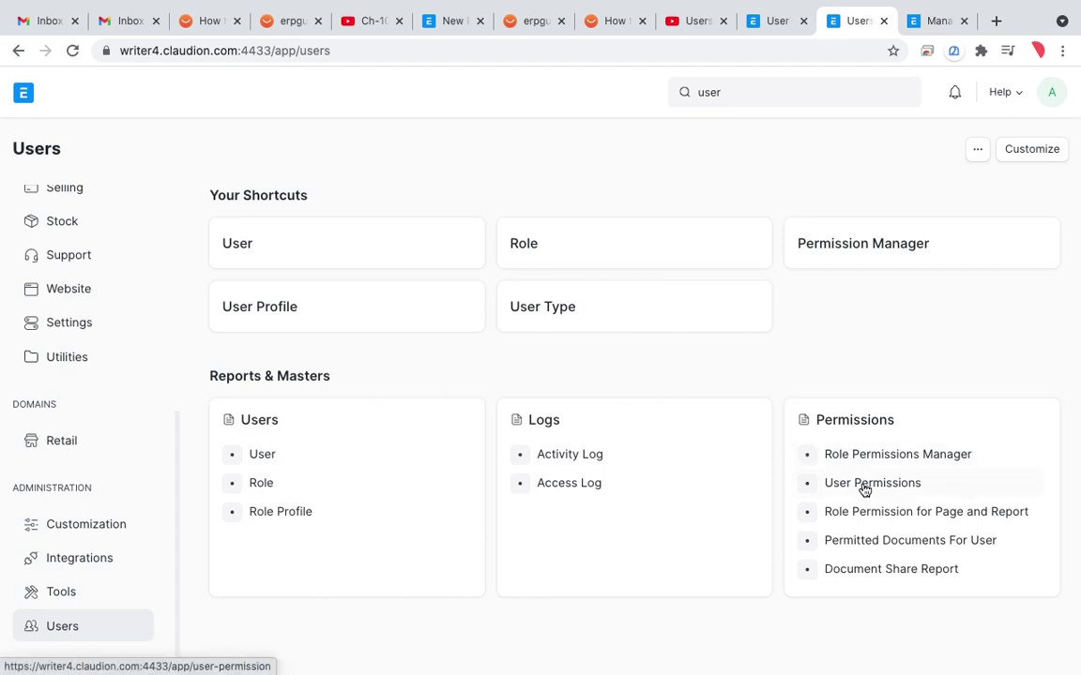
{"action": "left_click", "coordinate": [864, 485]}
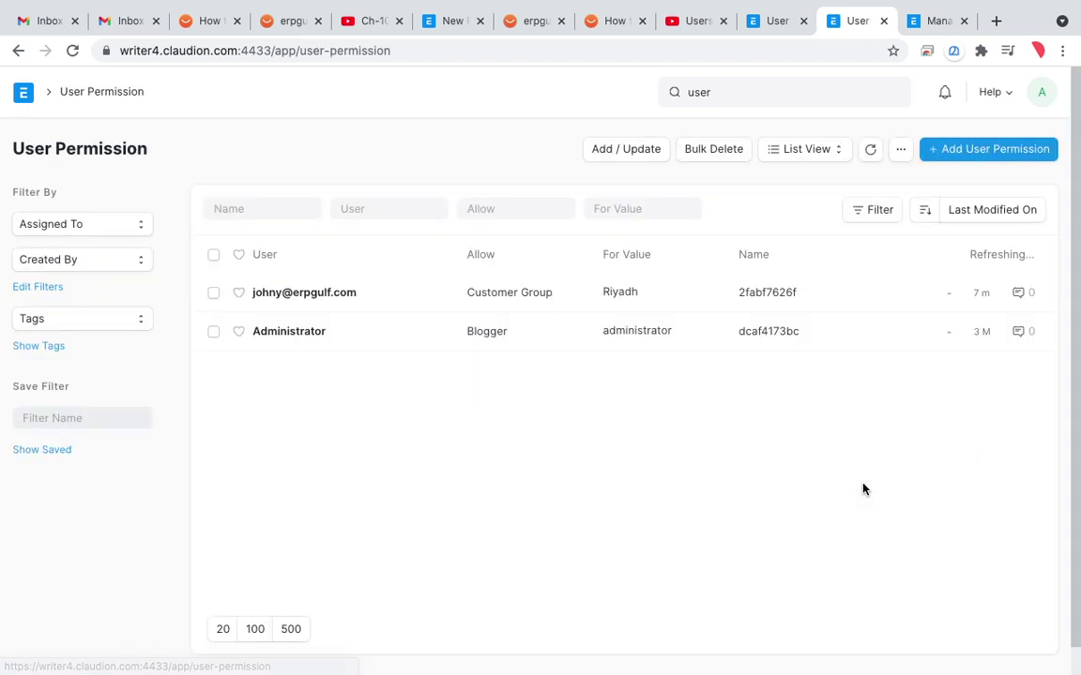
{"action": "left_click", "coordinate": [18, 50]}
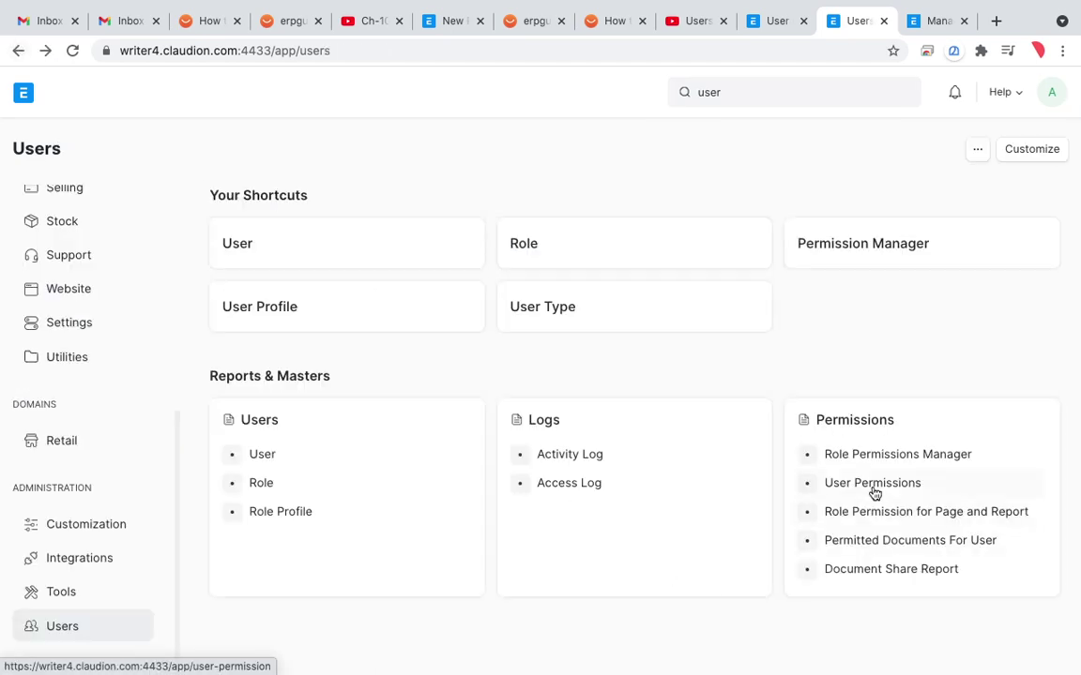
{"action": "left_click", "coordinate": [890, 456]}
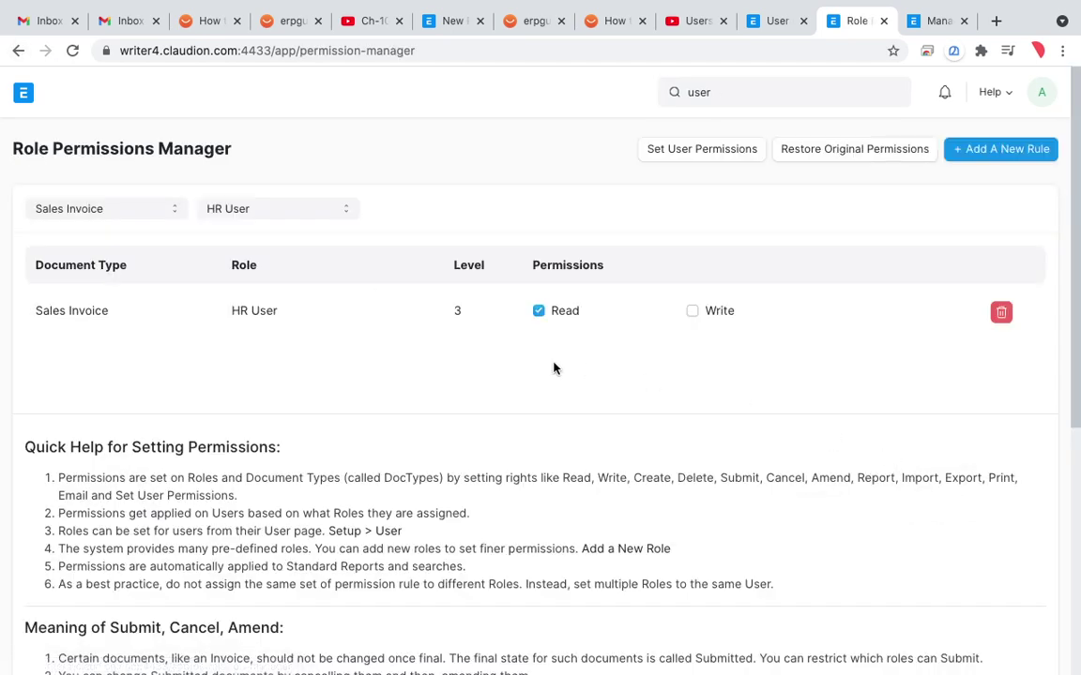
{"action": "left_click", "coordinate": [19, 51]}
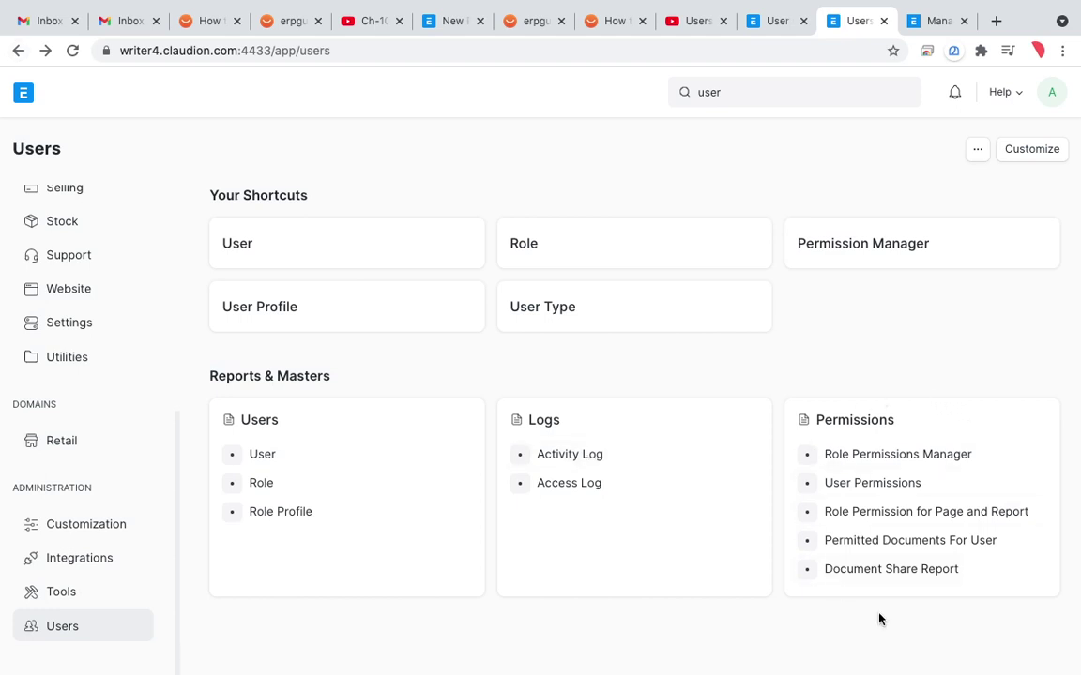
Step: Draw annotation marks over the Users workspace's Permissions section links
{"action": "key", "text": "ctrl+shift+a"}
{"action": "left_click_drag", "start_coordinate": [733, 480], "coordinate": [812, 443]}
{"action": "left_click_drag", "start_coordinate": [726, 526], "coordinate": [819, 475]}
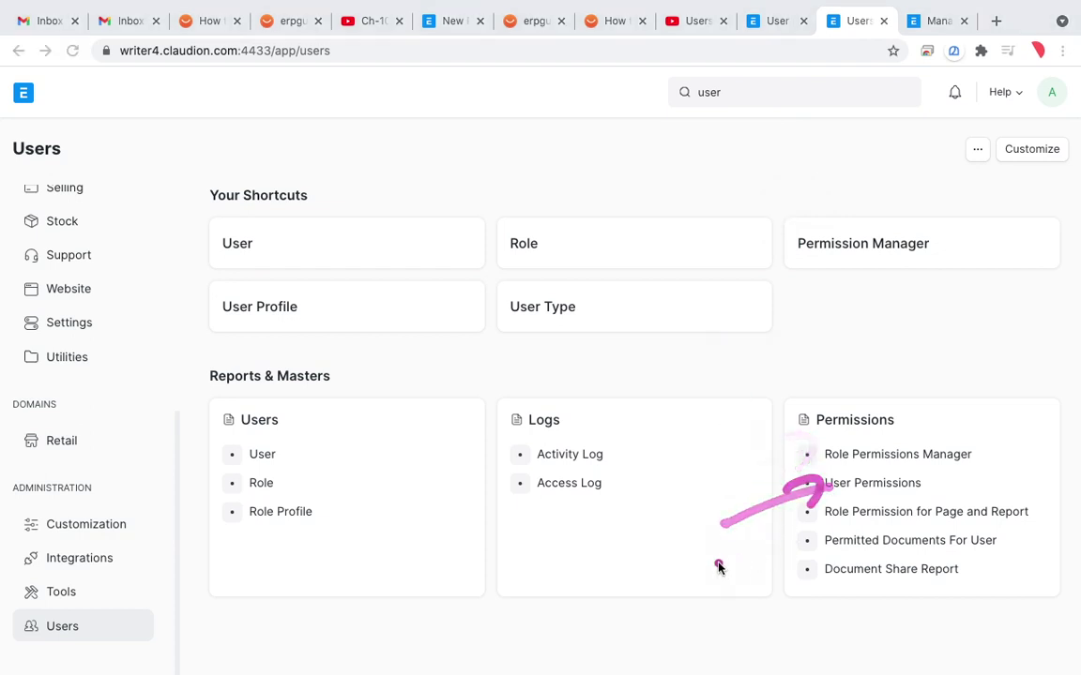
{"action": "mouse_move", "coordinate": [717, 566]}
{"action": "left_mouse_down"}
{"action": "mouse_move", "coordinate": [824, 515]}
{"action": "mouse_move", "coordinate": [807, 539]}
{"action": "left_mouse_up"}
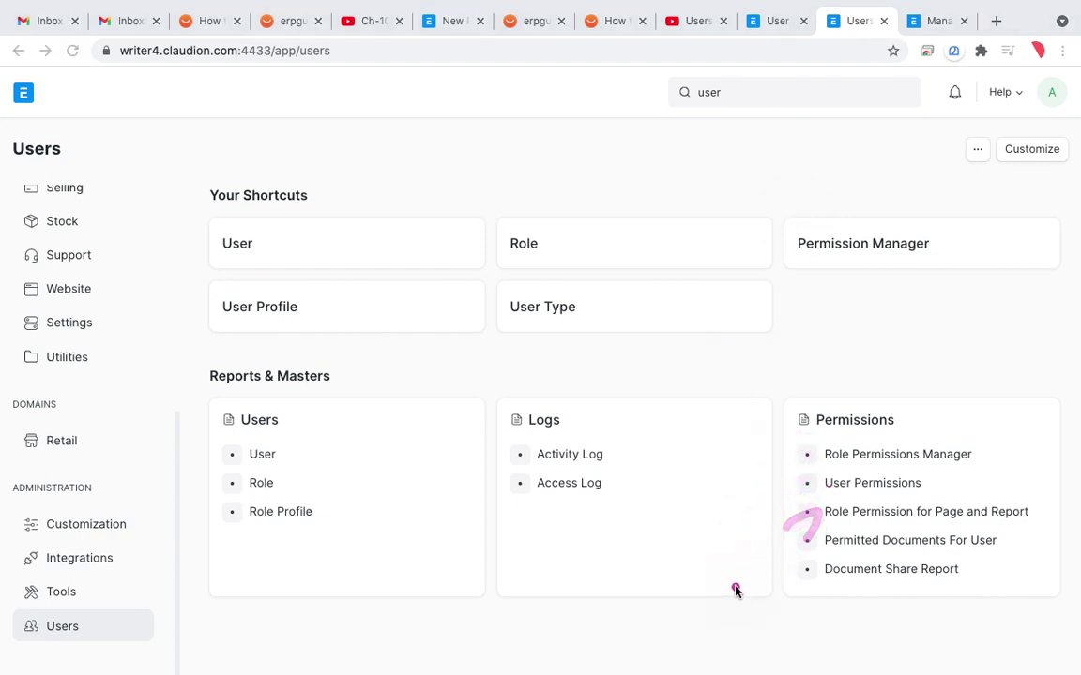
{"action": "left_click_drag", "start_coordinate": [733, 584], "coordinate": [804, 553]}
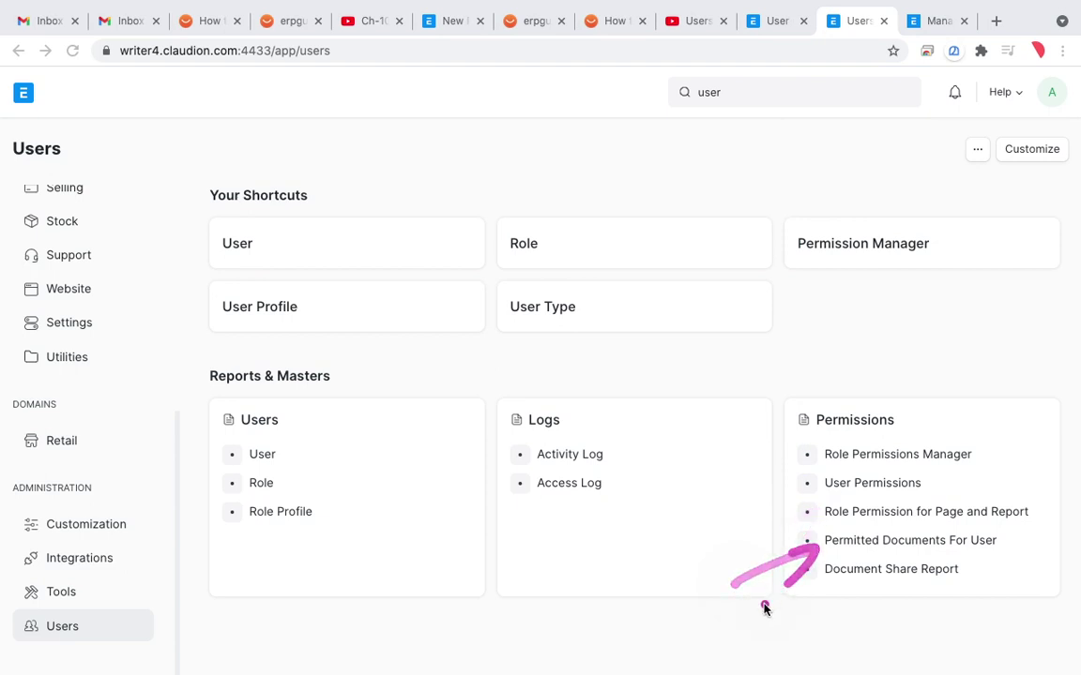
{"action": "left_click_drag", "start_coordinate": [743, 620], "coordinate": [829, 586]}
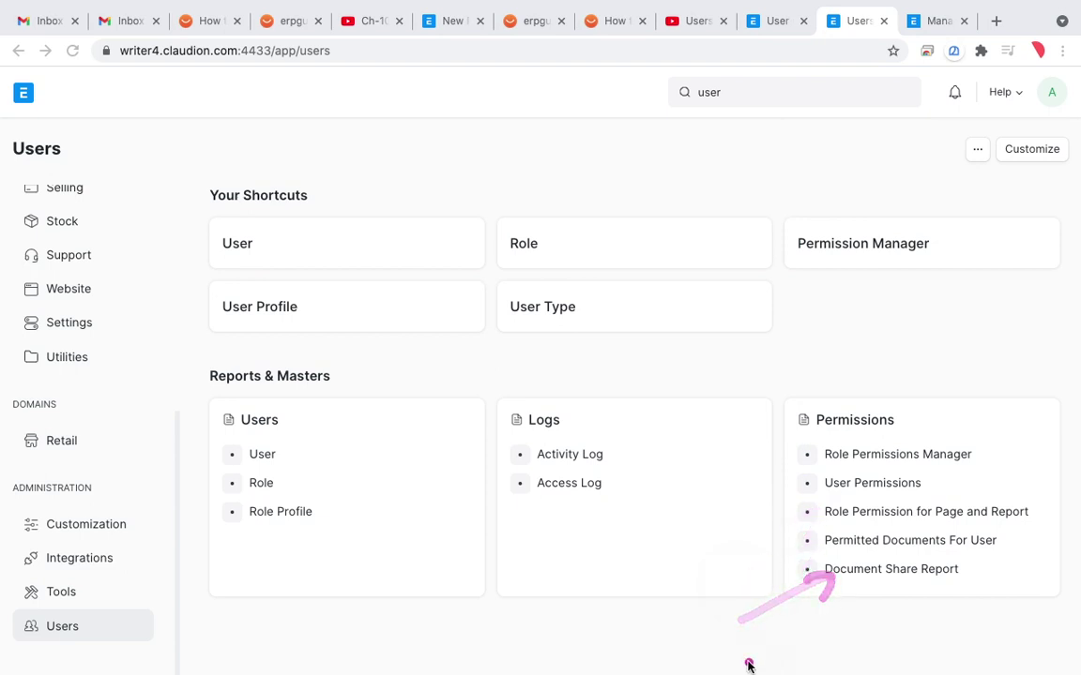
{"action": "left_click", "coordinate": [927, 515]}
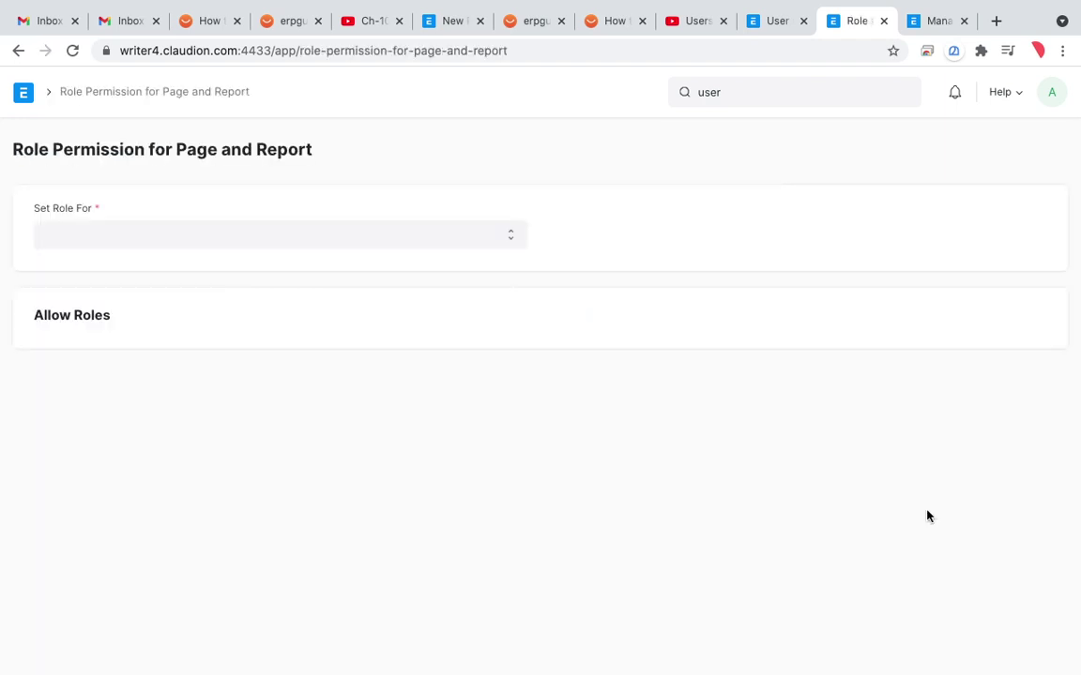
{"action": "left_click", "coordinate": [504, 246]}
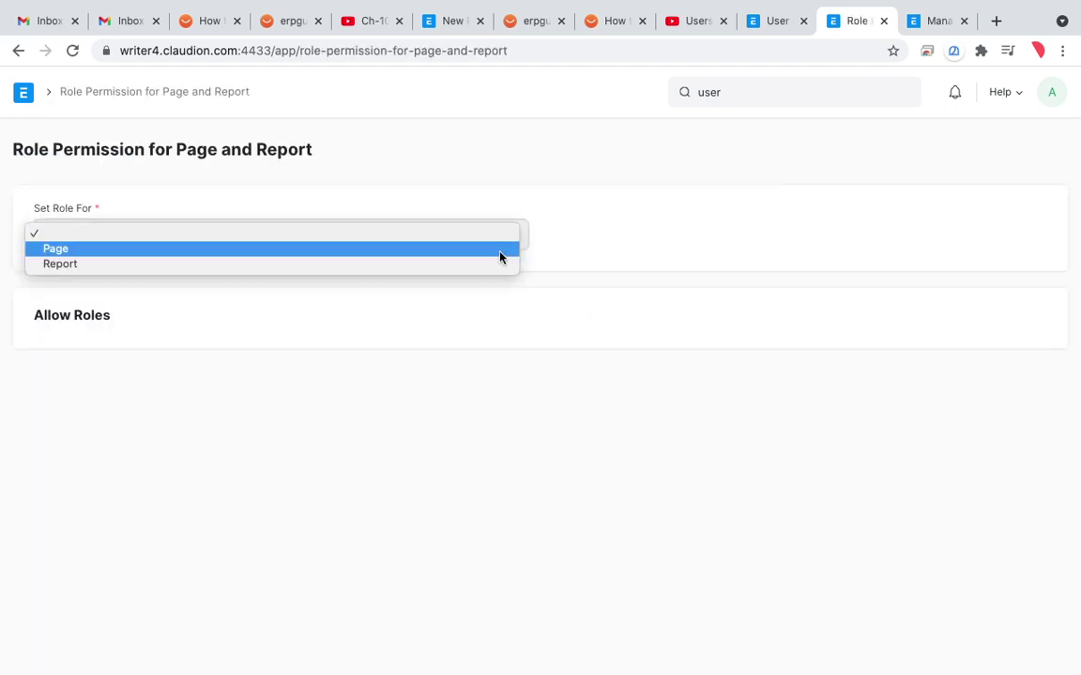
{"action": "left_click", "coordinate": [495, 272]}
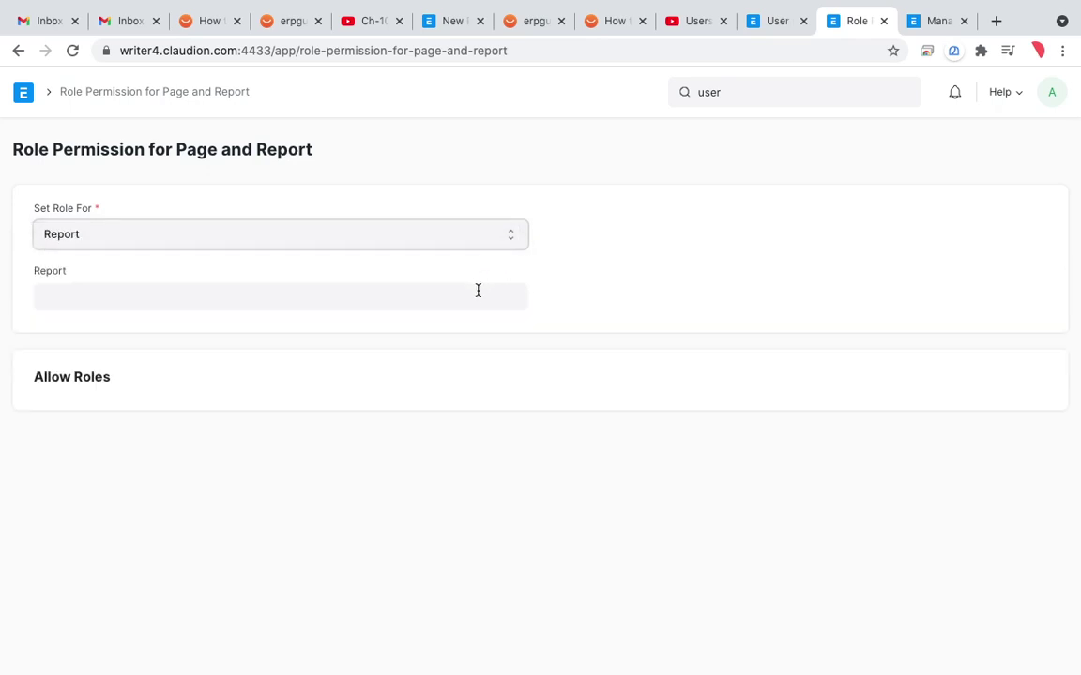
{"action": "left_click", "coordinate": [477, 295]}
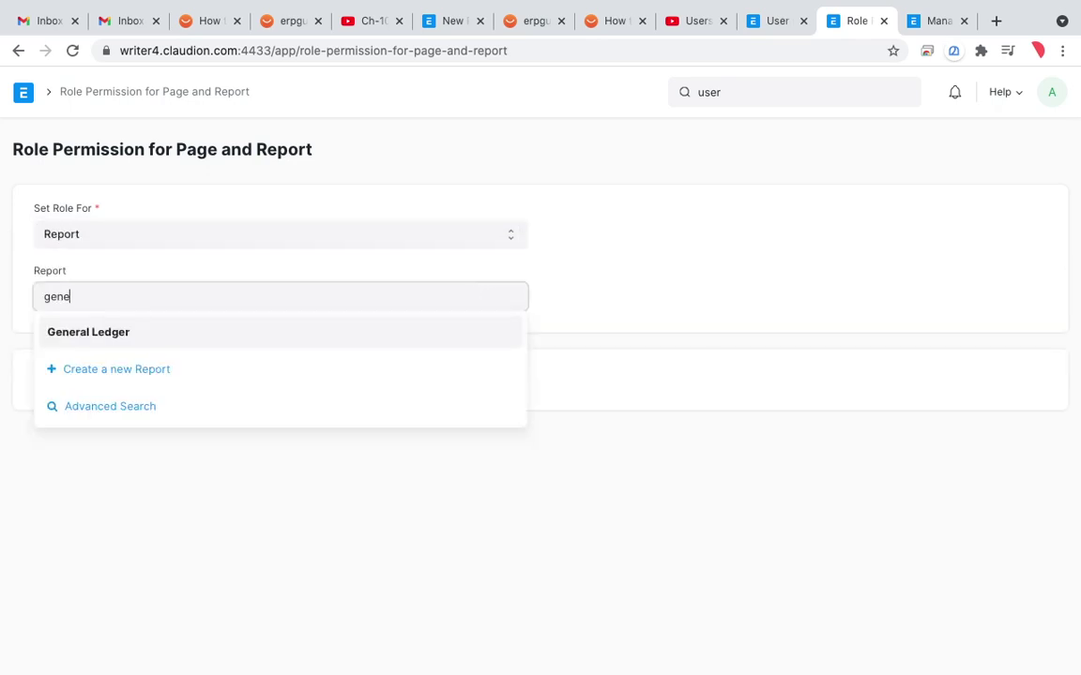
{"action": "left_click", "coordinate": [385, 337]}
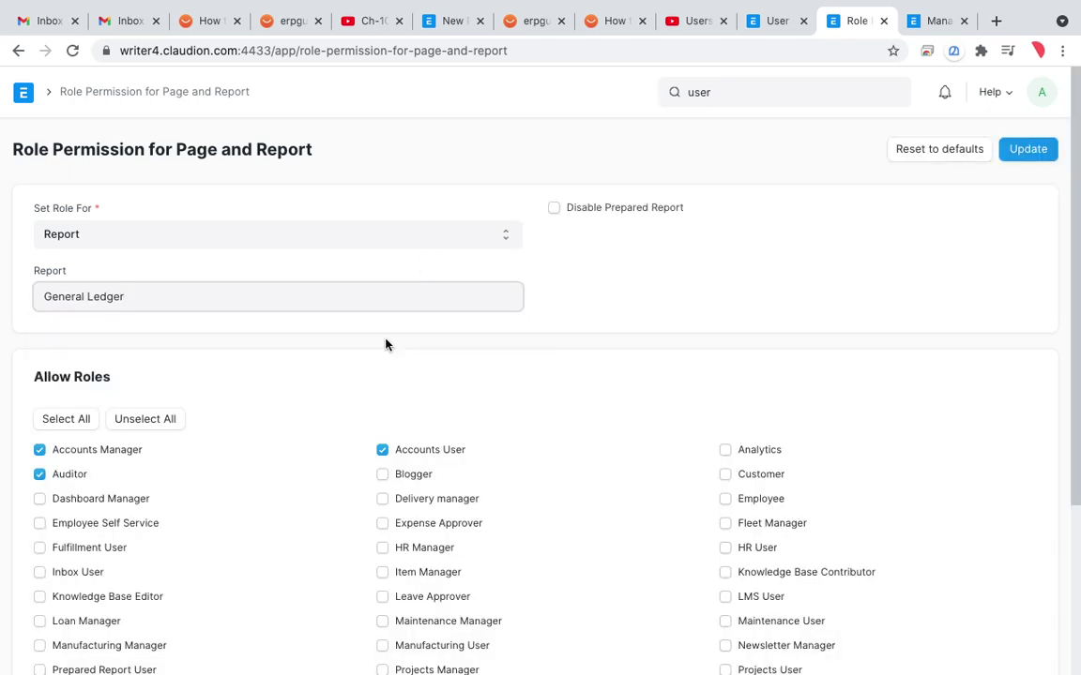
{"action": "scroll", "coordinate": [409, 405], "scroll_direction": "down", "scroll_amount": 1}
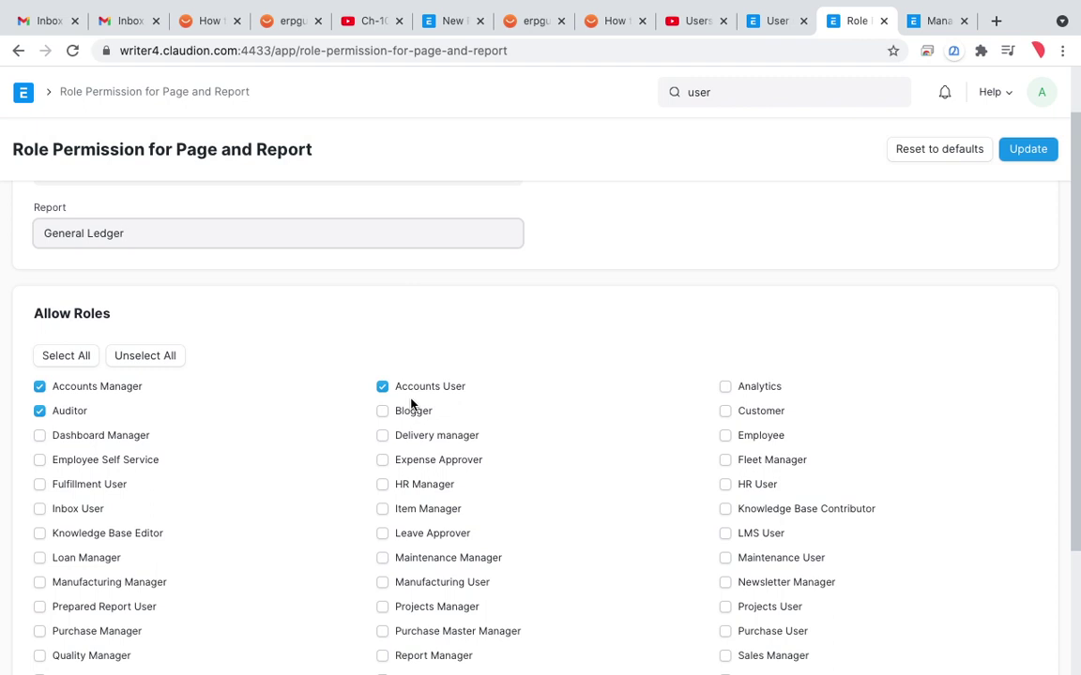
{"action": "scroll", "coordinate": [410, 404], "scroll_direction": "up", "scroll_amount": 1}
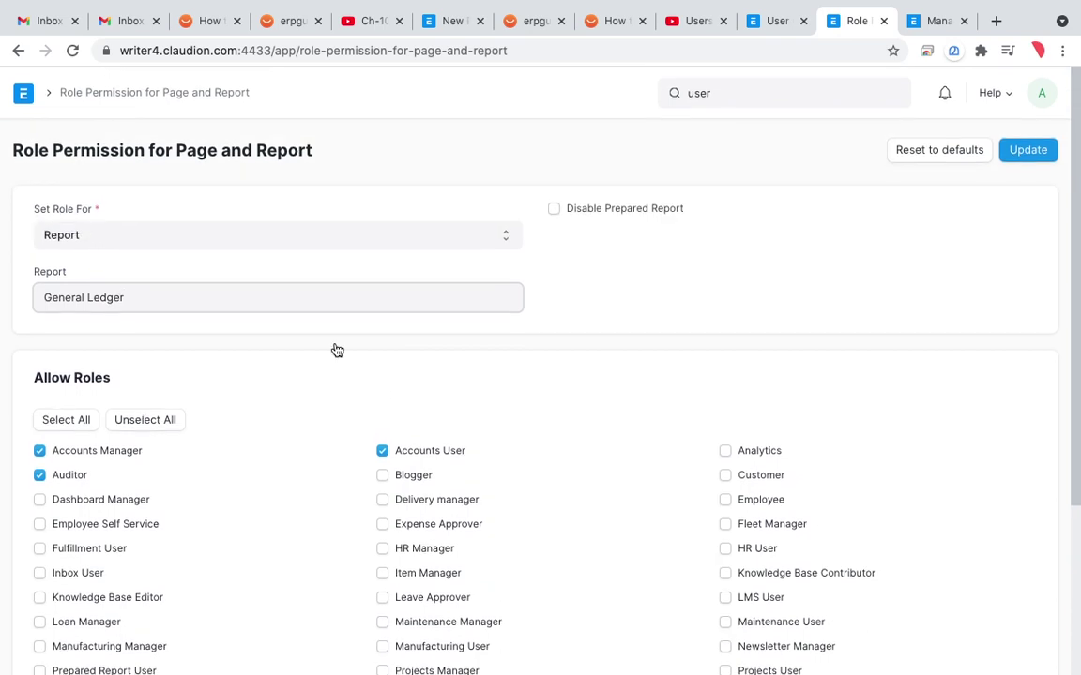
{"action": "scroll", "coordinate": [355, 385], "scroll_direction": "down", "scroll_amount": 2}
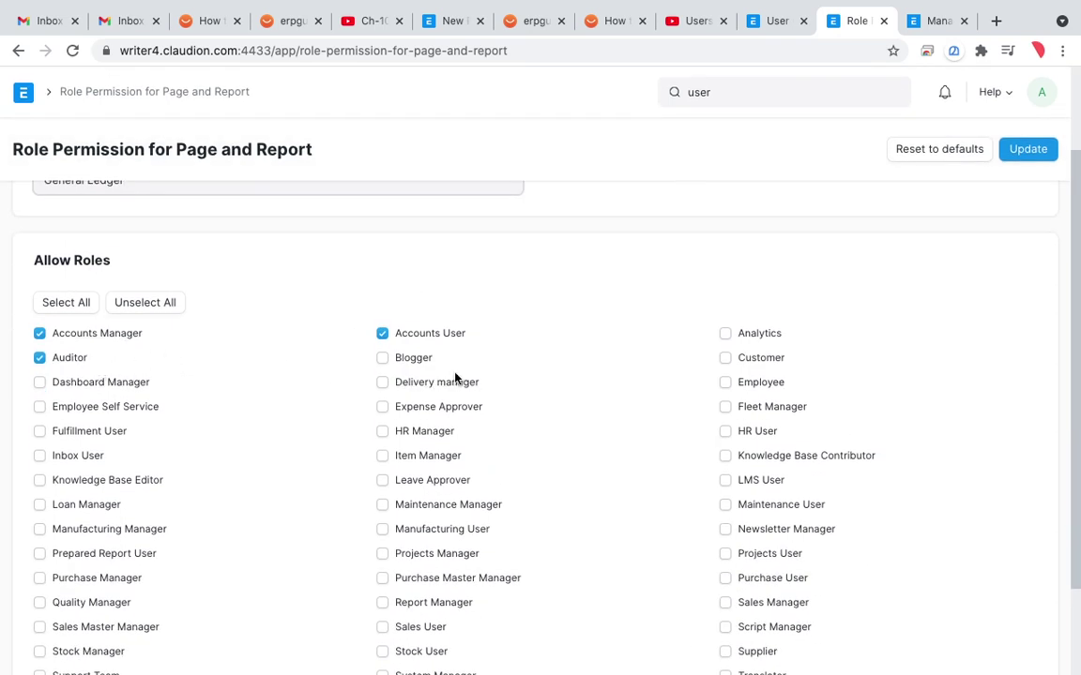
{"action": "scroll", "coordinate": [644, 393], "scroll_direction": "down", "scroll_amount": 2}
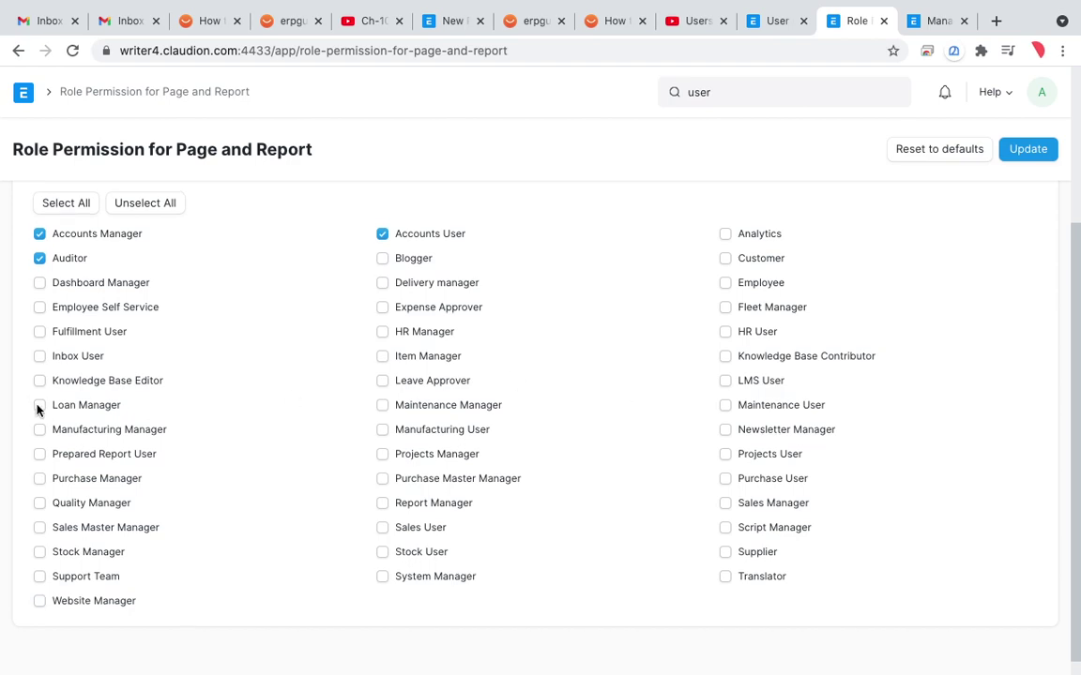
{"action": "scroll", "coordinate": [221, 305], "scroll_direction": "up", "scroll_amount": 4}
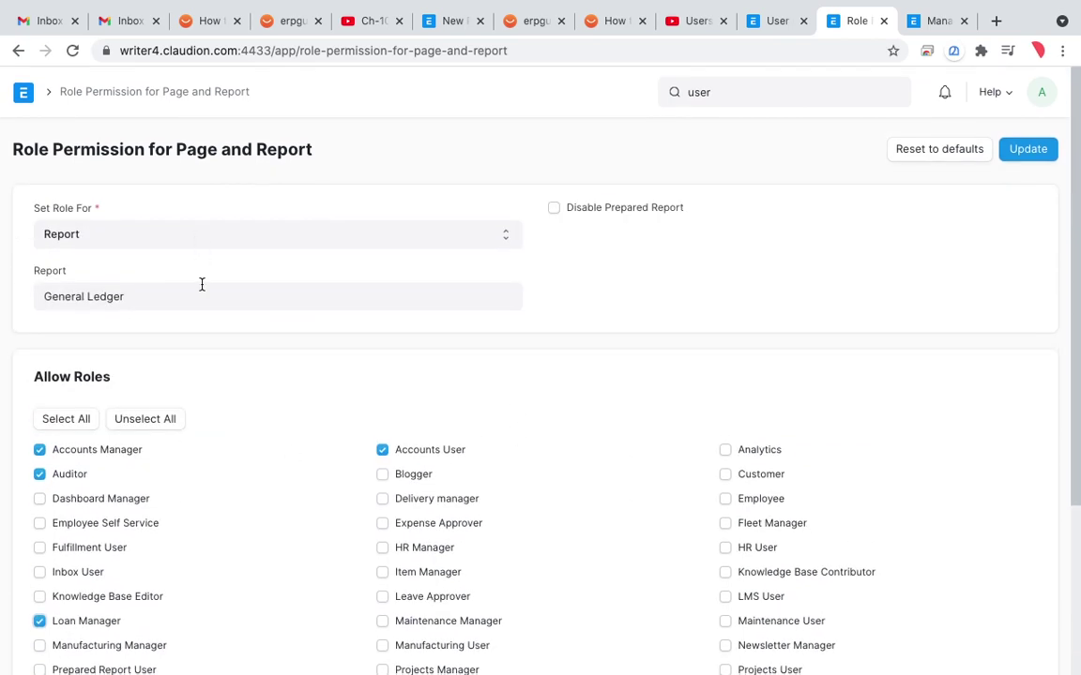
{"action": "scroll", "coordinate": [255, 410], "scroll_direction": "down", "scroll_amount": 1}
{"action": "scroll", "coordinate": [255, 410], "scroll_direction": "up", "scroll_amount": 2}
{"action": "left_click", "coordinate": [18, 50]}
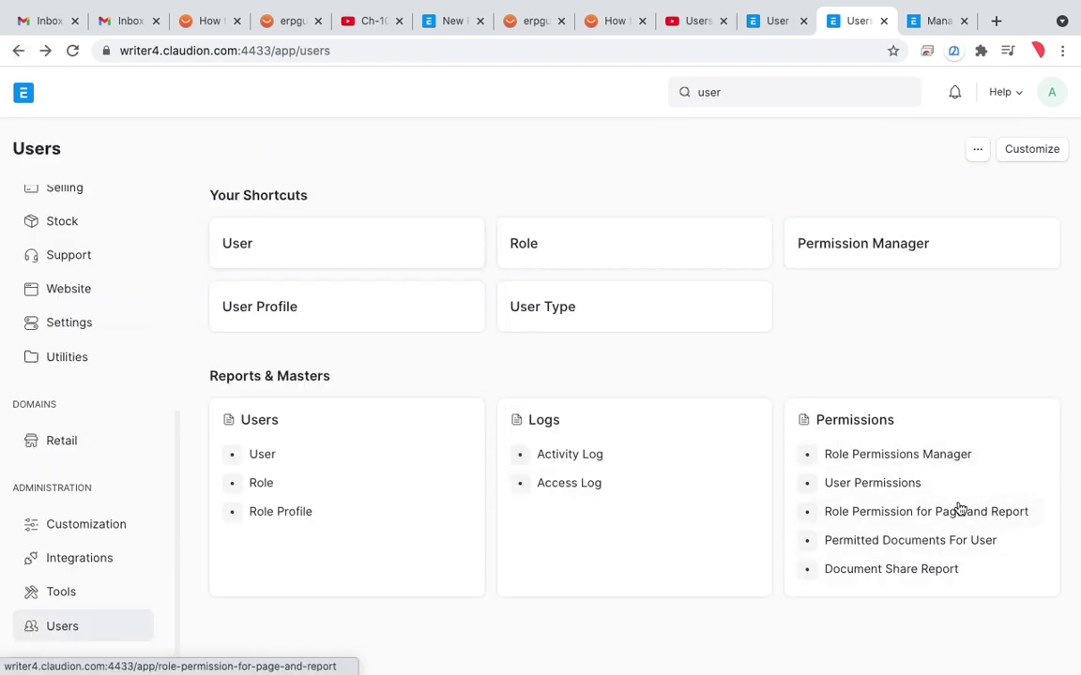
{"action": "key", "text": "super+shift+a"}
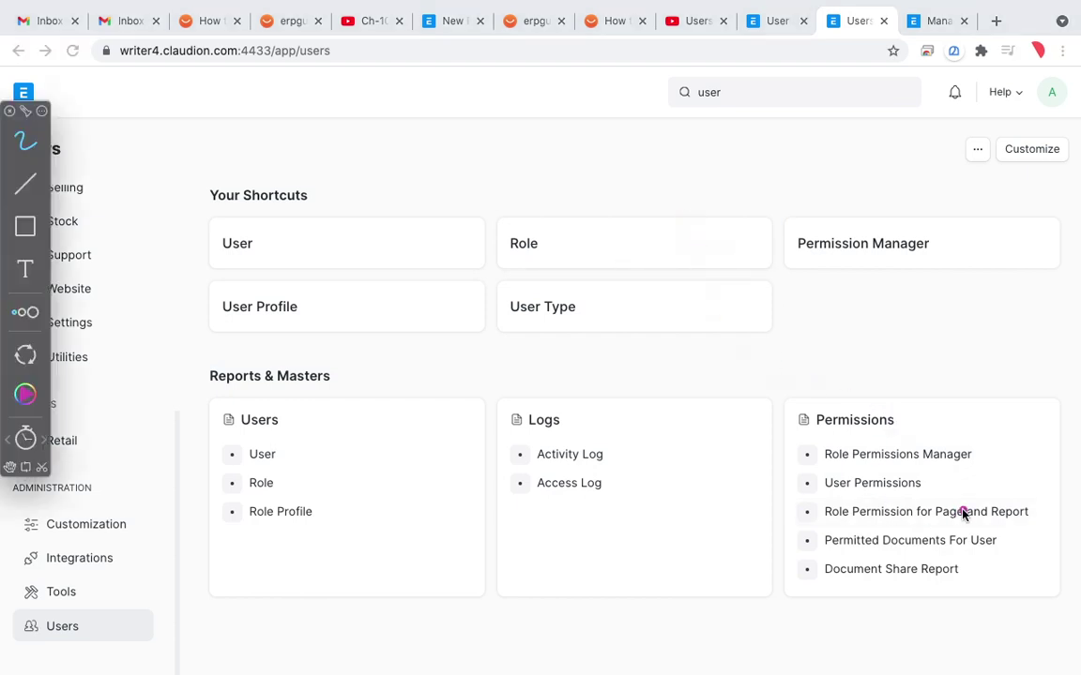
{"action": "mouse_move", "coordinate": [1044, 497]}
{"action": "left_mouse_down"}
{"action": "mouse_move", "coordinate": [959, 457]}
{"action": "mouse_move", "coordinate": [769, 480]}
{"action": "mouse_move", "coordinate": [996, 546]}
{"action": "mouse_move", "coordinate": [1045, 484]}
{"action": "left_mouse_up"}
{"action": "left_click_drag", "start_coordinate": [724, 523], "coordinate": [1027, 518]}
{"action": "left_click_drag", "start_coordinate": [768, 501], "coordinate": [873, 492]}
{"action": "left_click_drag", "start_coordinate": [767, 557], "coordinate": [847, 541]}
{"action": "mouse_move", "coordinate": [767, 593]}
{"action": "left_mouse_down"}
{"action": "mouse_move", "coordinate": [803, 569]}
{"action": "mouse_move", "coordinate": [786, 559]}
{"action": "mouse_move", "coordinate": [803, 540]}
{"action": "mouse_move", "coordinate": [780, 521]}
{"action": "mouse_move", "coordinate": [803, 508]}
{"action": "left_mouse_up"}
{"action": "mouse_move", "coordinate": [448, 266]}
{"action": "left_mouse_down"}
{"action": "mouse_move", "coordinate": [443, 235]}
{"action": "mouse_move", "coordinate": [441, 316]}
{"action": "mouse_move", "coordinate": [467, 345]}
{"action": "left_mouse_up"}
{"action": "mouse_move", "coordinate": [497, 335]}
{"action": "left_mouse_down"}
{"action": "mouse_move", "coordinate": [530, 252]}
{"action": "mouse_move", "coordinate": [561, 328]}
{"action": "left_mouse_up"}
{"action": "left_click_drag", "start_coordinate": [511, 286], "coordinate": [554, 280]}
{"action": "mouse_move", "coordinate": [581, 228]}
{"action": "left_mouse_down"}
{"action": "mouse_move", "coordinate": [591, 321]}
{"action": "mouse_move", "coordinate": [533, 222]}
{"action": "left_mouse_up"}
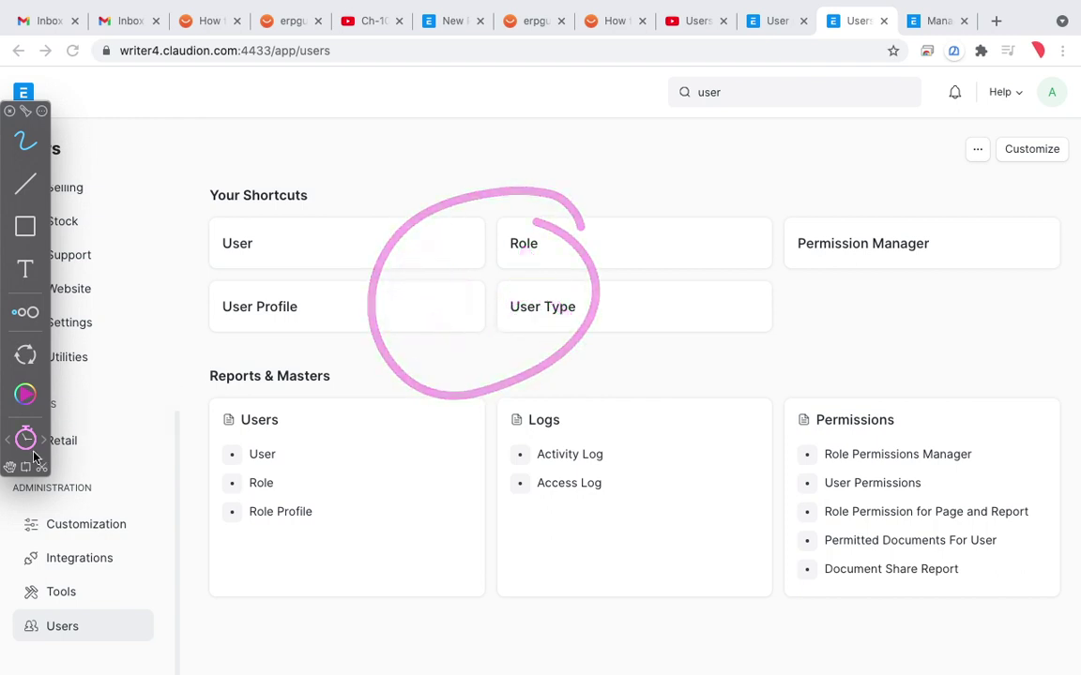
{"action": "mouse_move", "coordinate": [454, 272]}
{"action": "left_mouse_down"}
{"action": "mouse_move", "coordinate": [466, 304]}
{"action": "mouse_move", "coordinate": [495, 281]}
{"action": "left_mouse_up"}
{"action": "mouse_move", "coordinate": [533, 352]}
{"action": "left_mouse_down"}
{"action": "mouse_move", "coordinate": [541, 289]}
{"action": "mouse_move", "coordinate": [575, 325]}
{"action": "left_mouse_up"}
{"action": "left_click_drag", "start_coordinate": [522, 311], "coordinate": [557, 308]}
{"action": "mouse_move", "coordinate": [603, 249]}
{"action": "left_mouse_down"}
{"action": "mouse_move", "coordinate": [634, 290]}
{"action": "mouse_move", "coordinate": [582, 204]}
{"action": "left_mouse_up"}
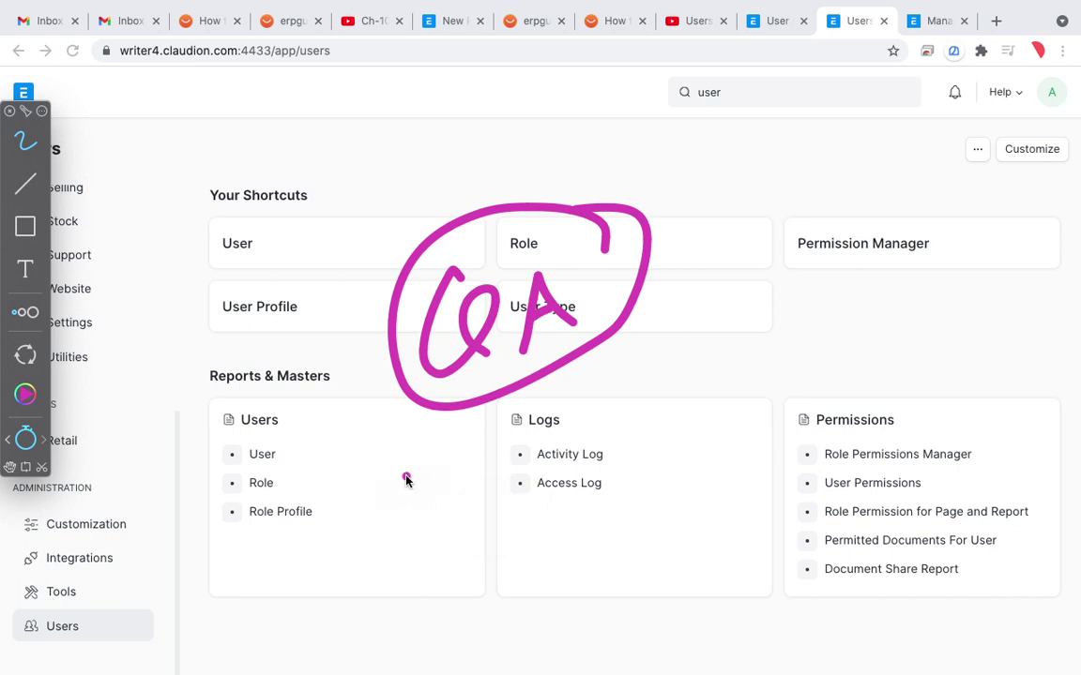
{"action": "left_click", "coordinate": [30, 441]}
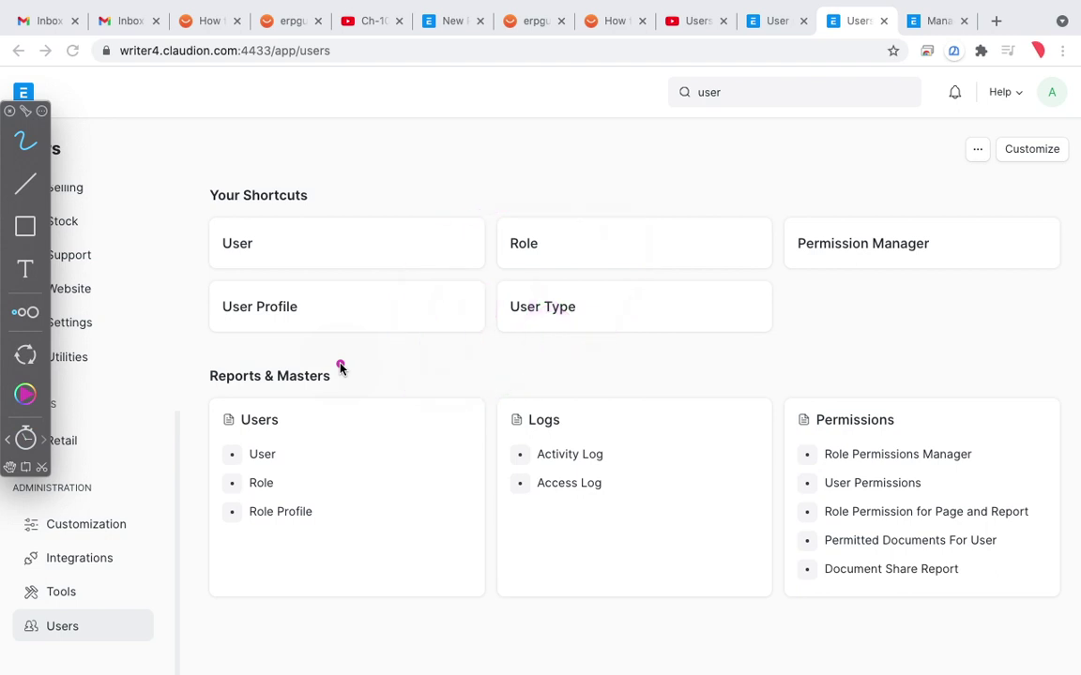
{"action": "mouse_move", "coordinate": [651, 3]}
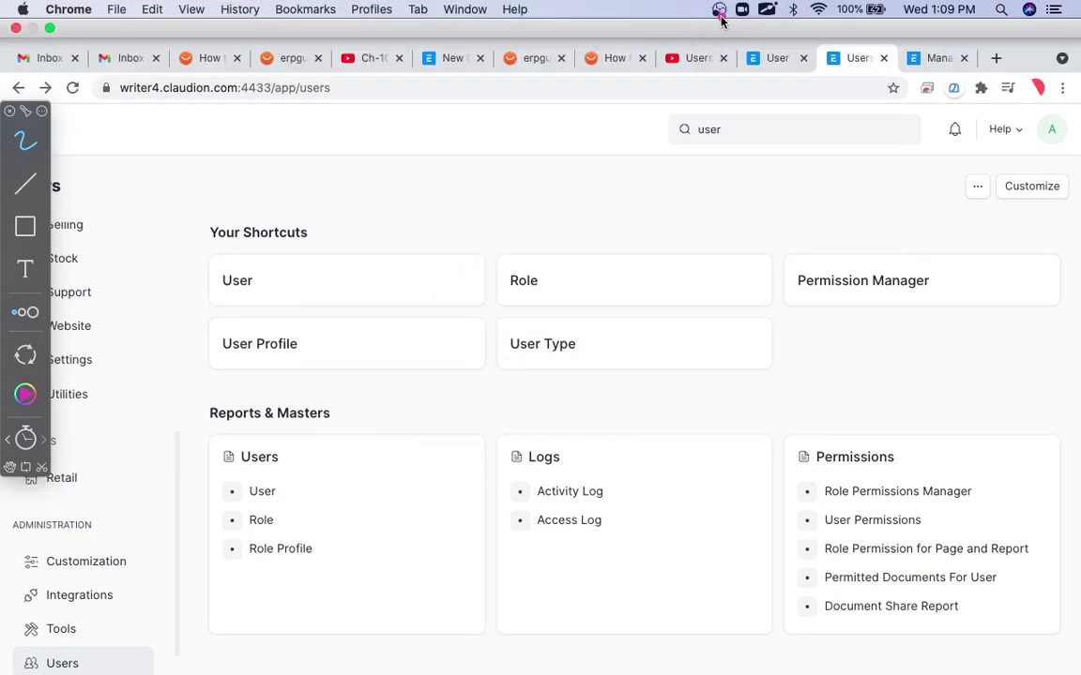
{"action": "left_click", "coordinate": [718, 10]}
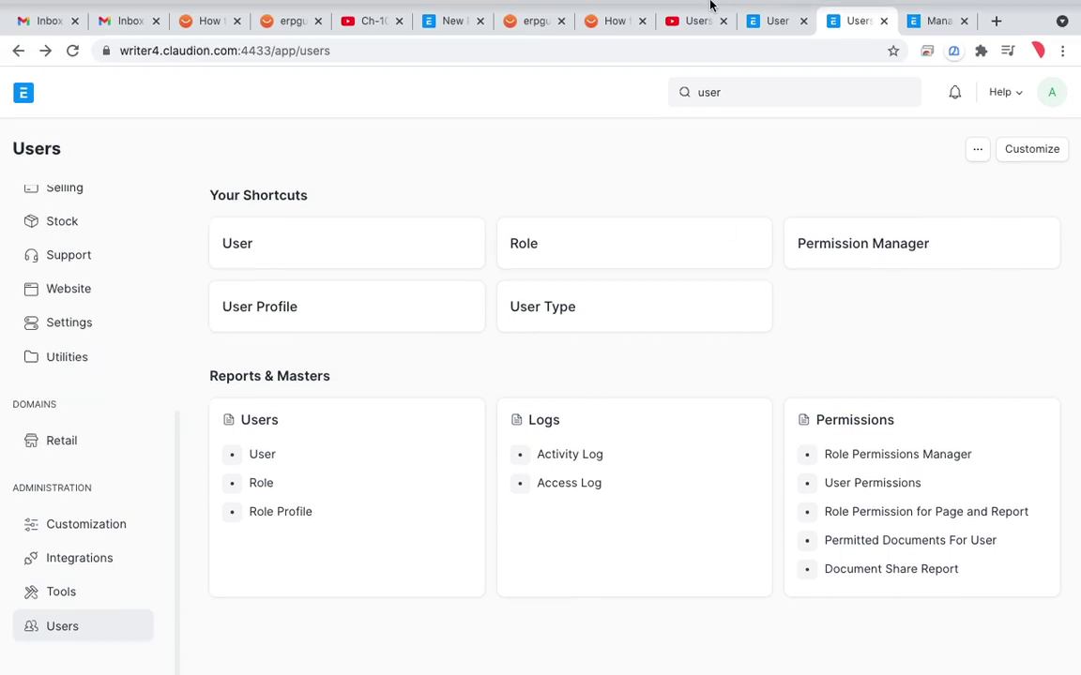
{"action": "left_click", "coordinate": [718, 11]}
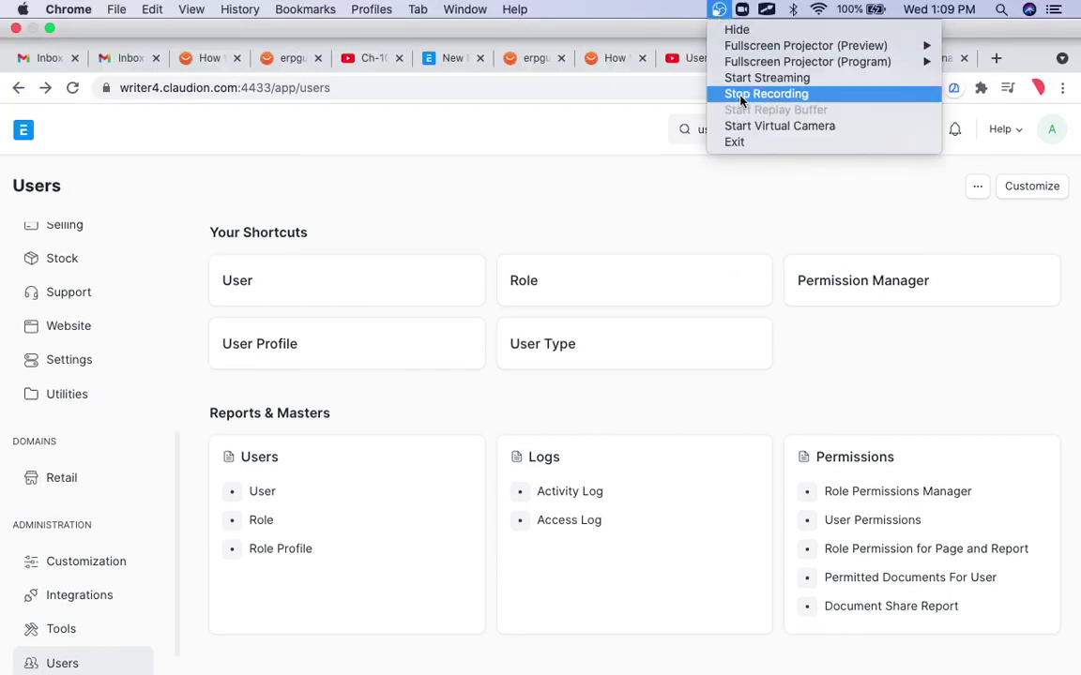